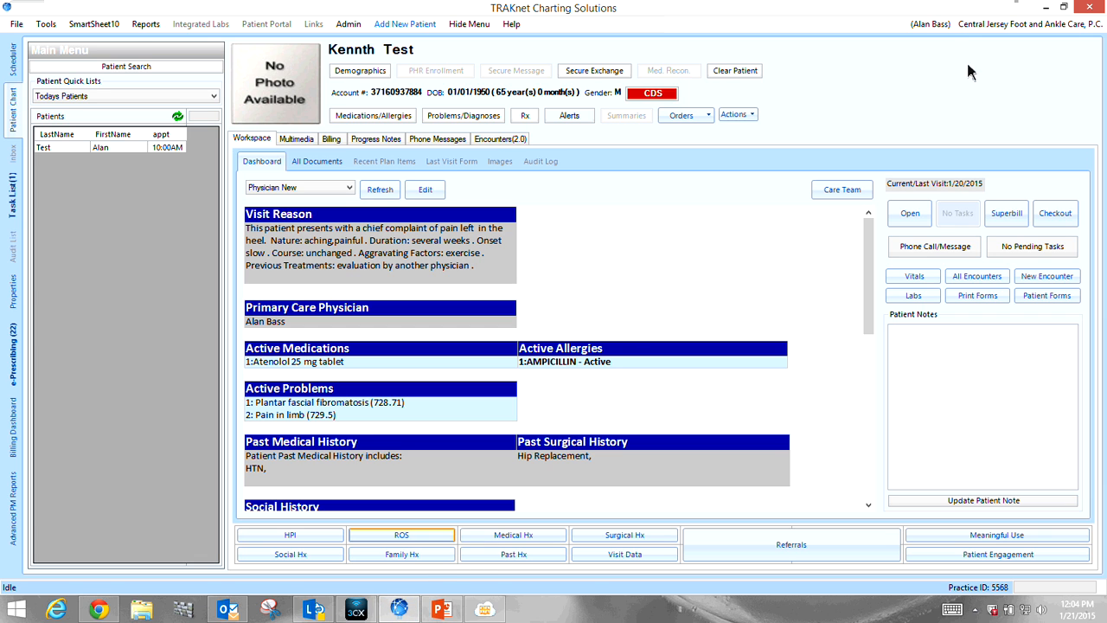
Open the practice list manager and load the PastMedicalHistoryQuestionsList
{"action": "left_click", "coordinate": [929, 26]}
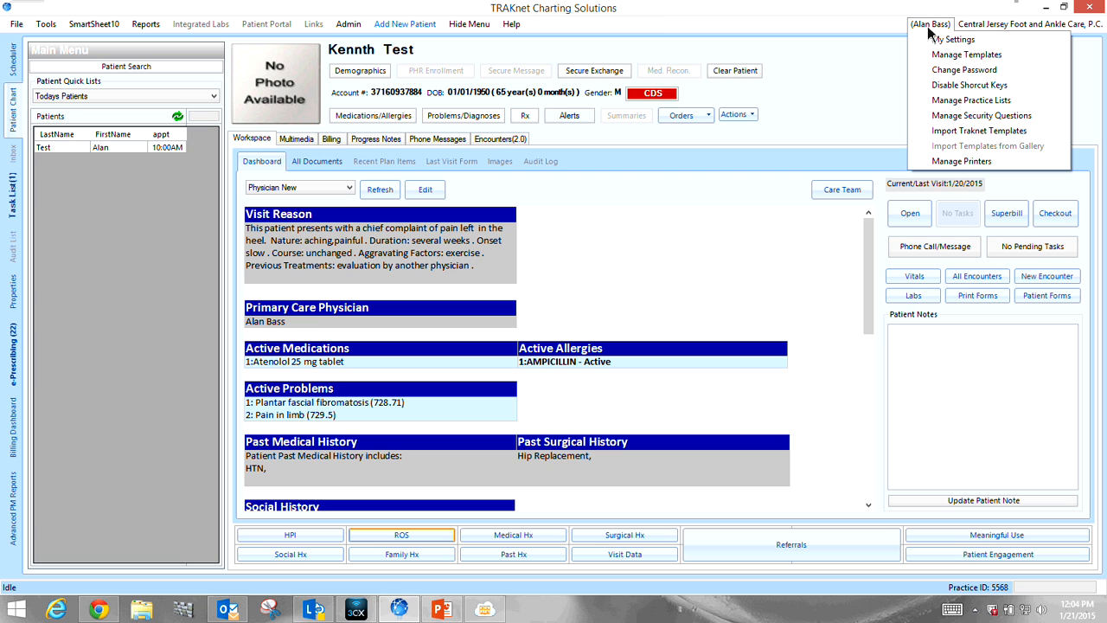
{"action": "left_click", "coordinate": [958, 101]}
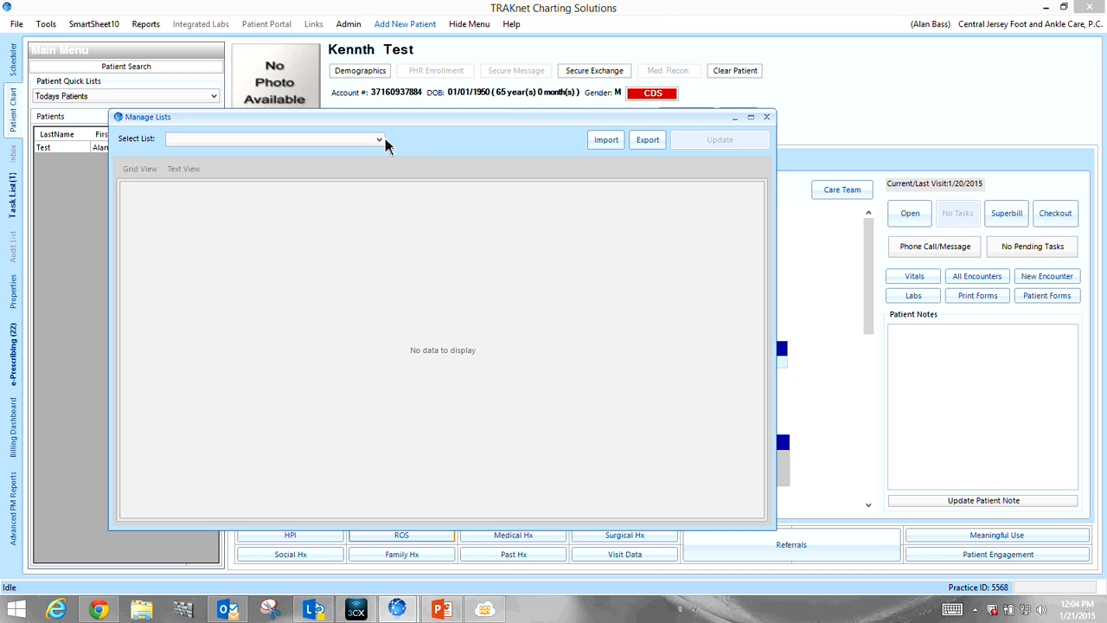
{"action": "left_click", "coordinate": [380, 140]}
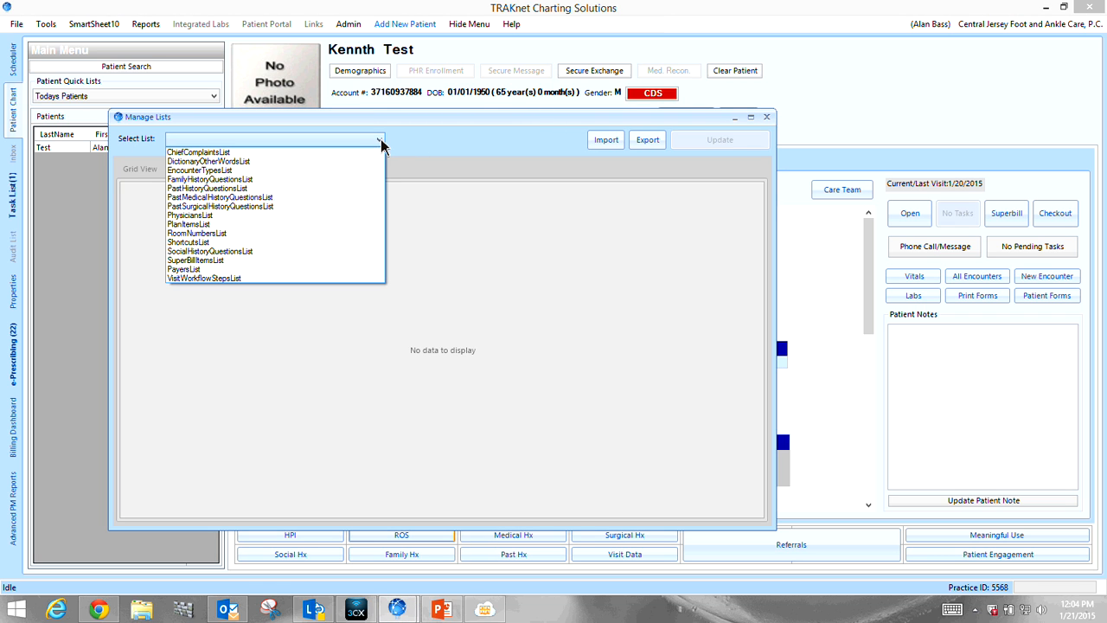
{"action": "left_click", "coordinate": [315, 197]}
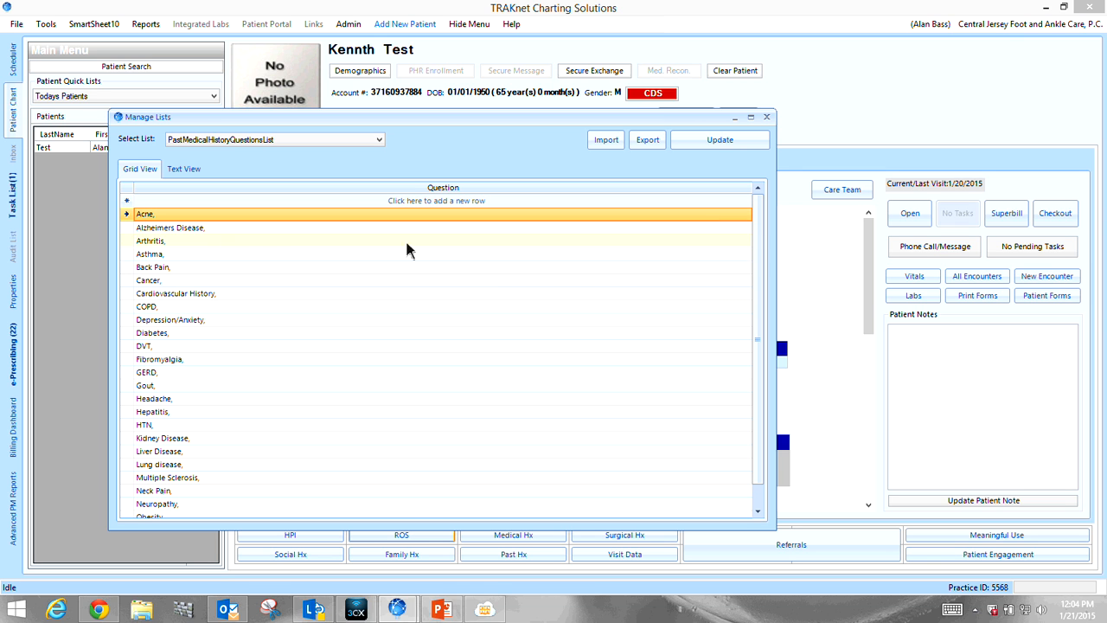
Add "Psoriatic Arthritis" as a new past medical history question and sort the list alphabetically by question
{"action": "mouse_move", "coordinate": [762, 230]}
{"action": "left_mouse_down"}
{"action": "mouse_move", "coordinate": [770, 272]}
{"action": "mouse_move", "coordinate": [754, 221]}
{"action": "left_mouse_up"}
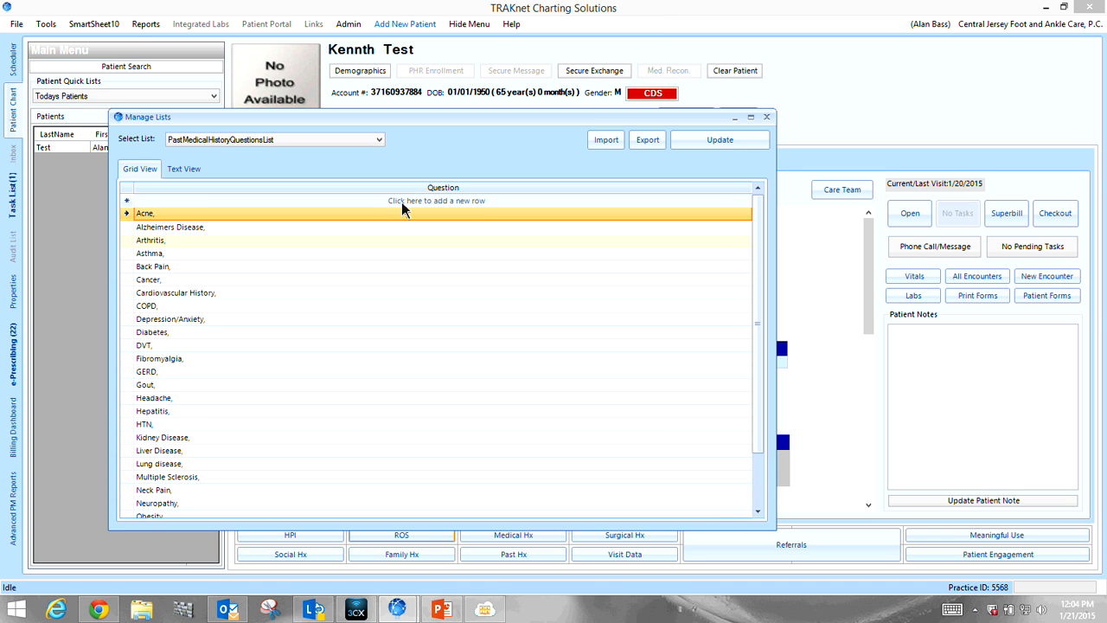
{"action": "left_click", "coordinate": [423, 201]}
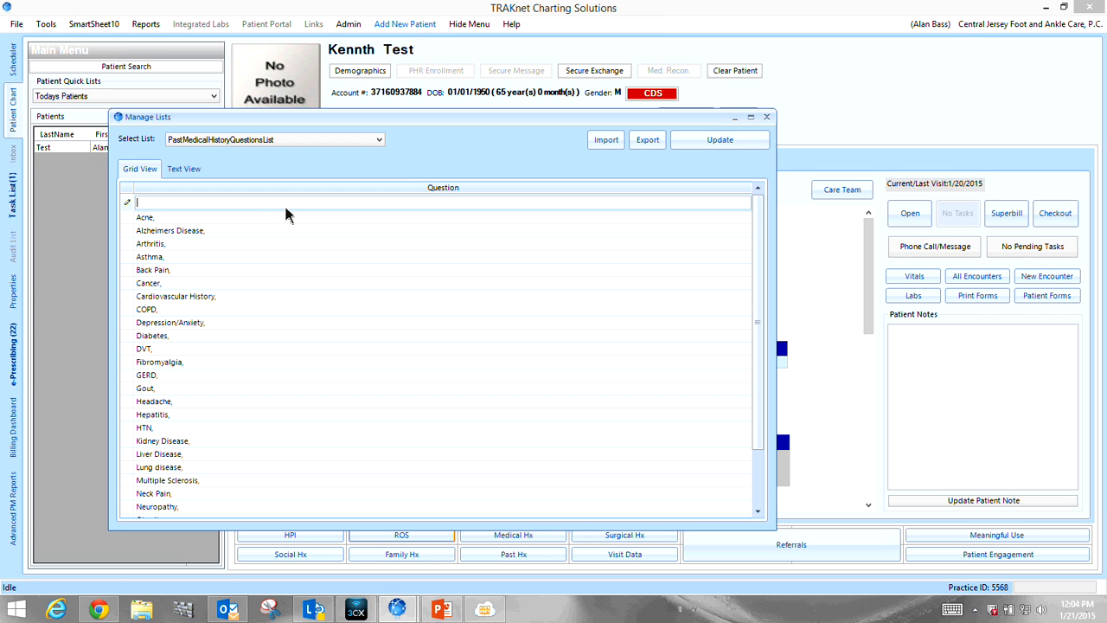
{"action": "type", "text": "Psoriatic Arthritis"}
{"action": "left_click", "coordinate": [440, 189]}
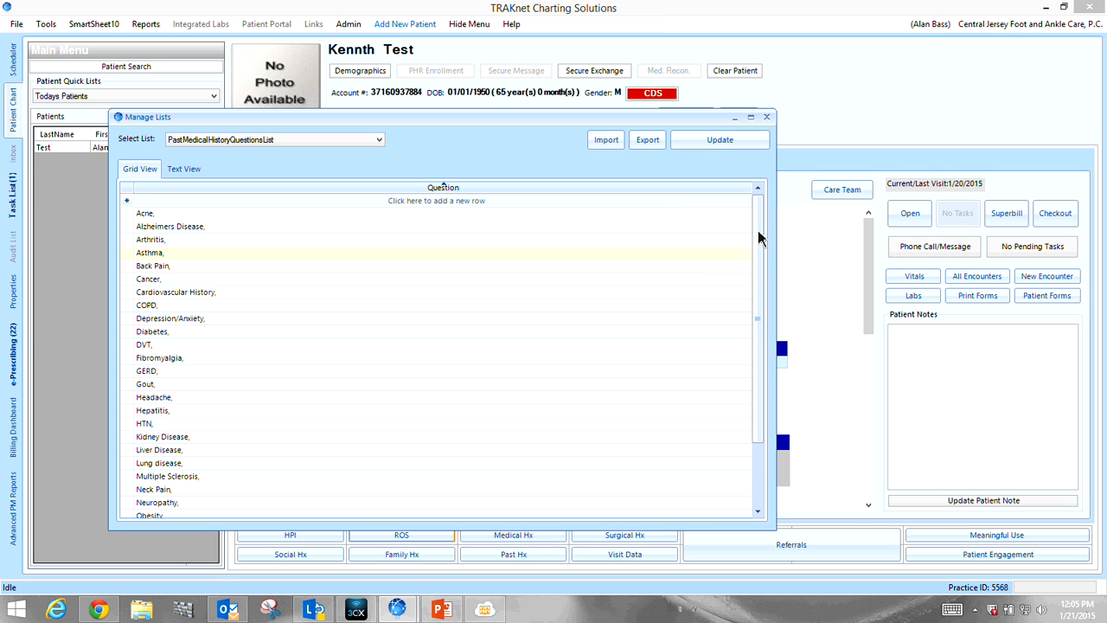
{"action": "left_click_drag", "start_coordinate": [758, 229], "coordinate": [757, 288]}
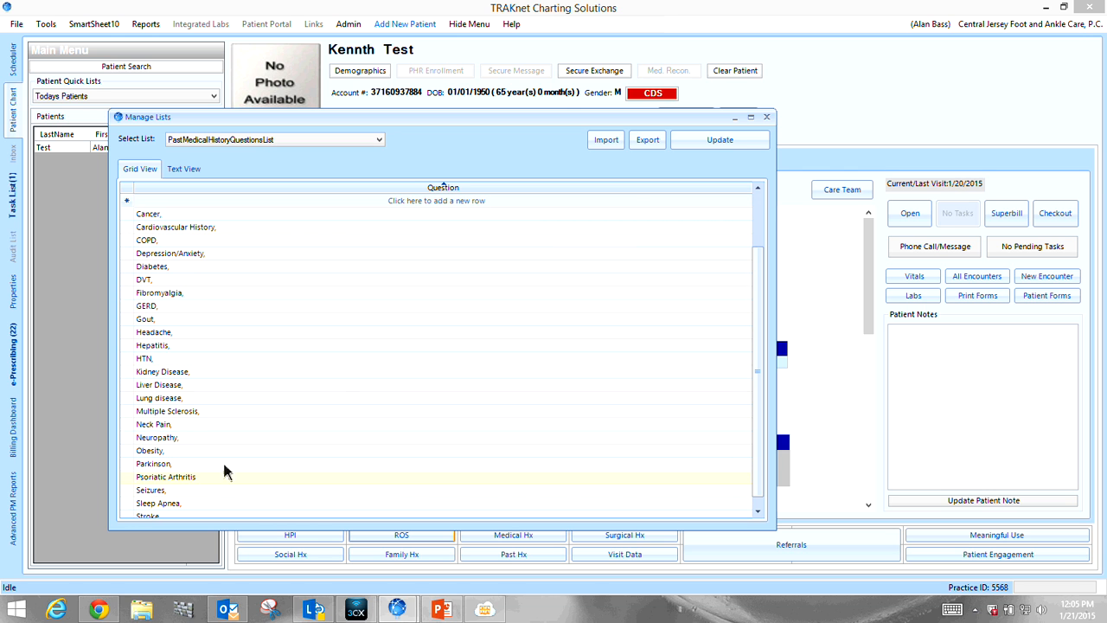
Save the updated past medical history list, confirming the update, and close the list manager
{"action": "left_click", "coordinate": [706, 141]}
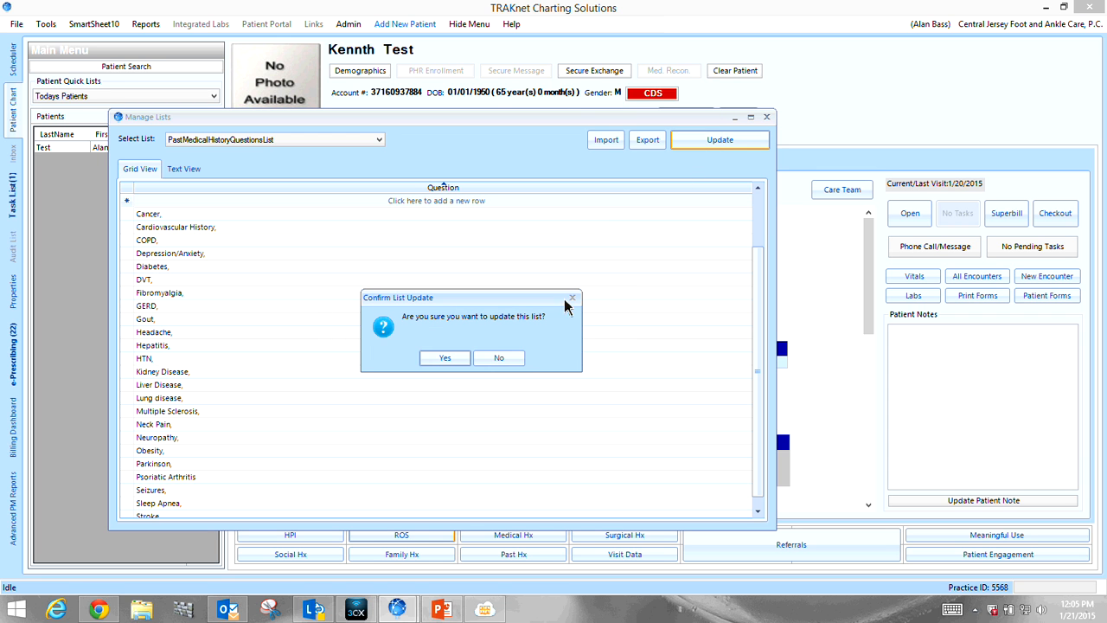
{"action": "left_click", "coordinate": [444, 359]}
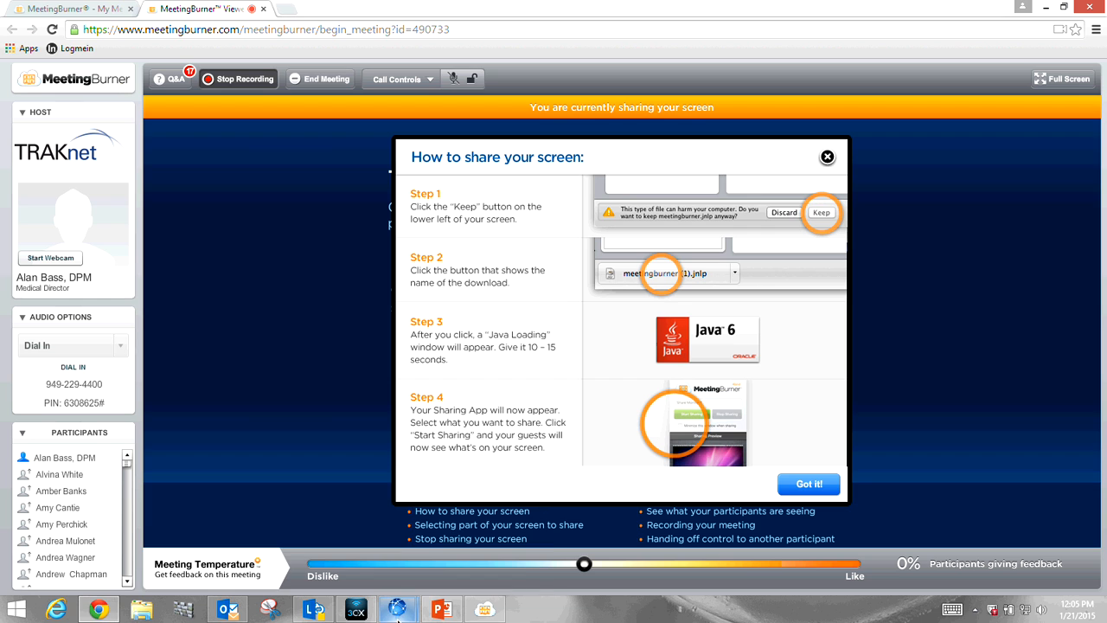
{"action": "mouse_move", "coordinate": [397, 609]}
{"action": "left_click", "coordinate": [472, 556]}
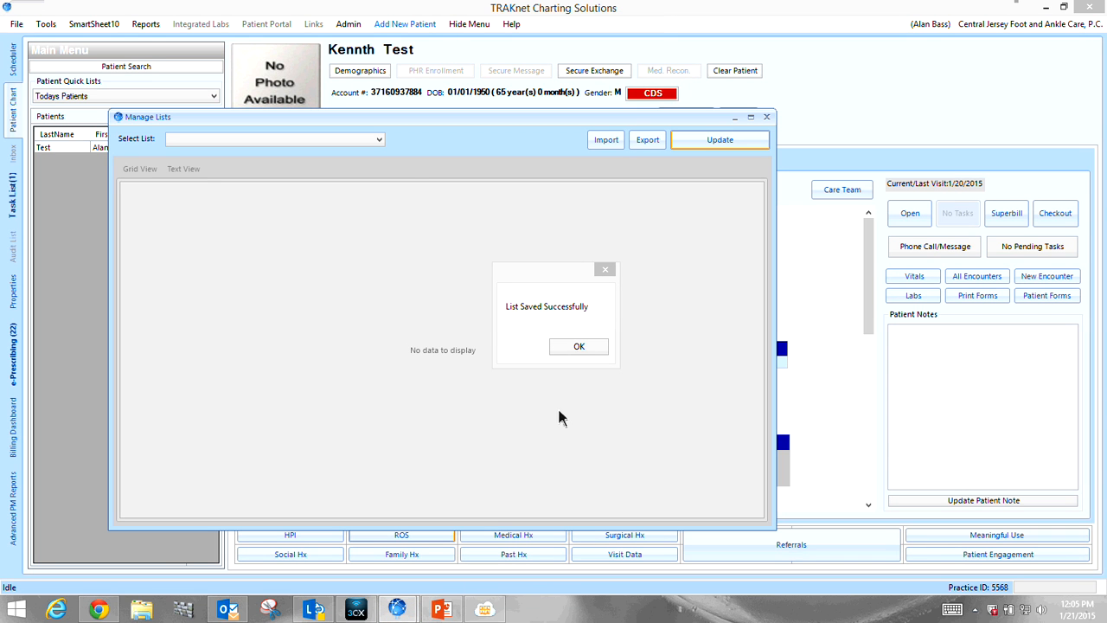
{"action": "left_click", "coordinate": [579, 346]}
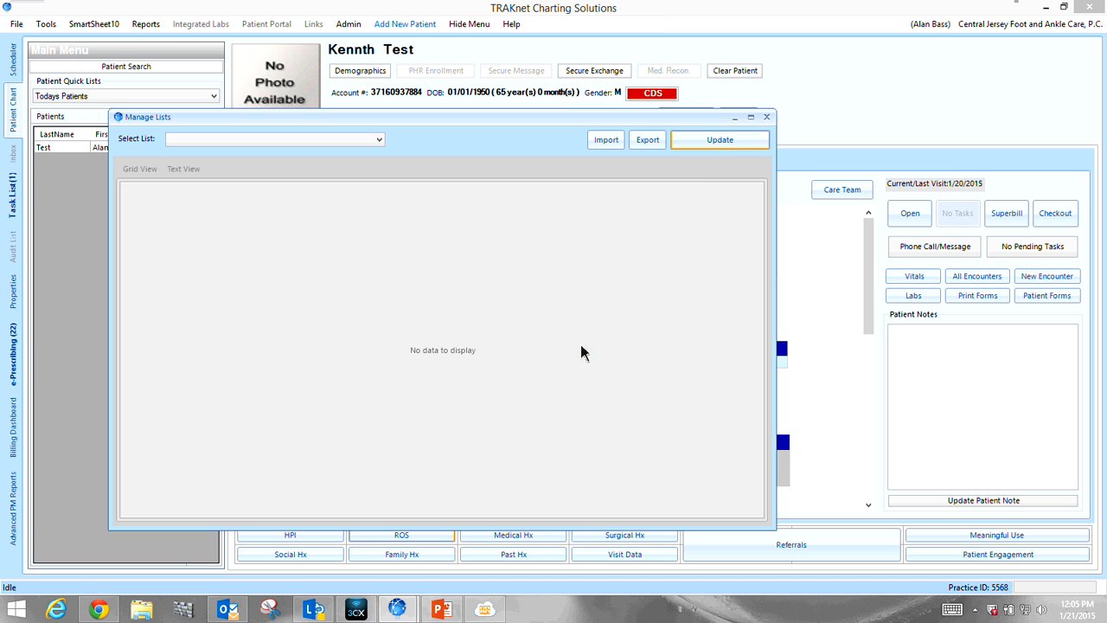
{"action": "left_click", "coordinate": [766, 118]}
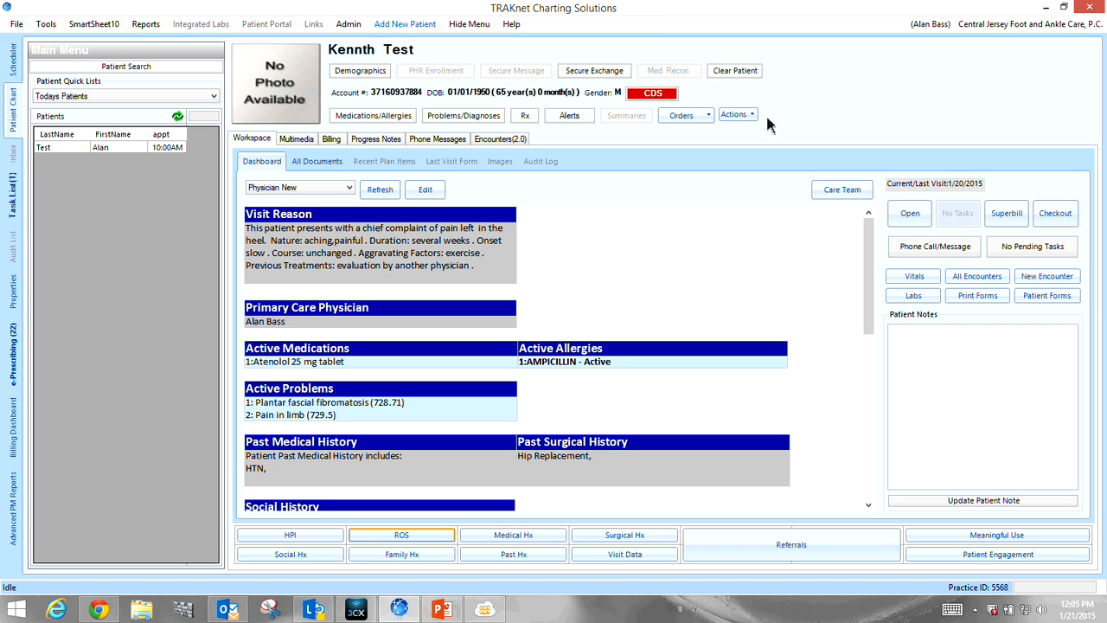
Examine the scan option for adding a document to the patient's multimedia, without importing anything, and return to the patient's workspace
{"action": "left_click", "coordinate": [297, 139]}
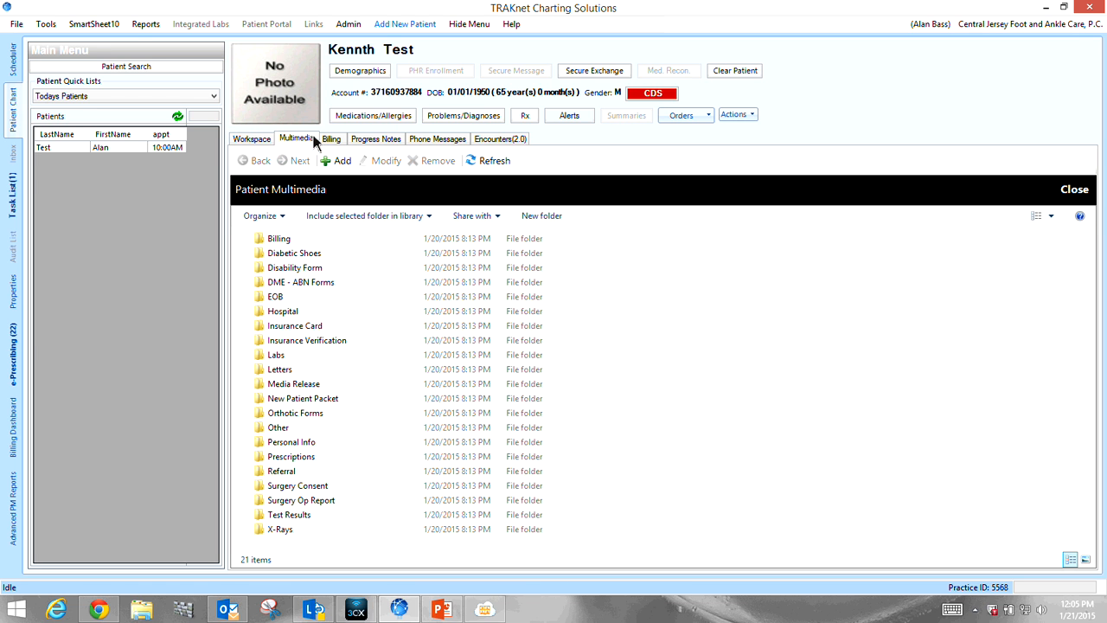
{"action": "left_click", "coordinate": [340, 164]}
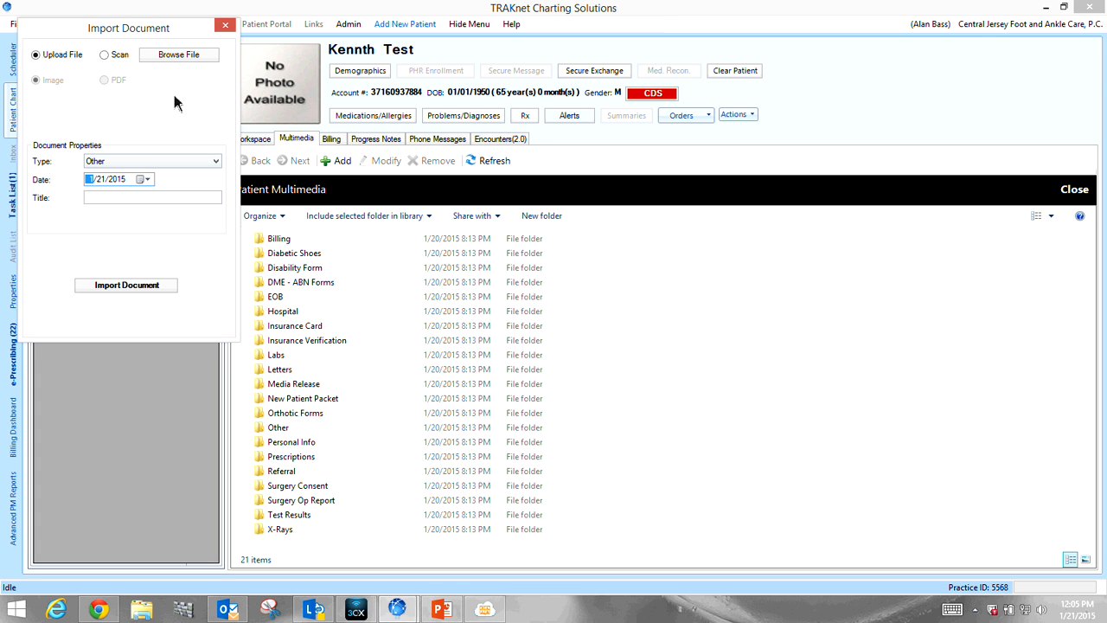
{"action": "left_click", "coordinate": [106, 55]}
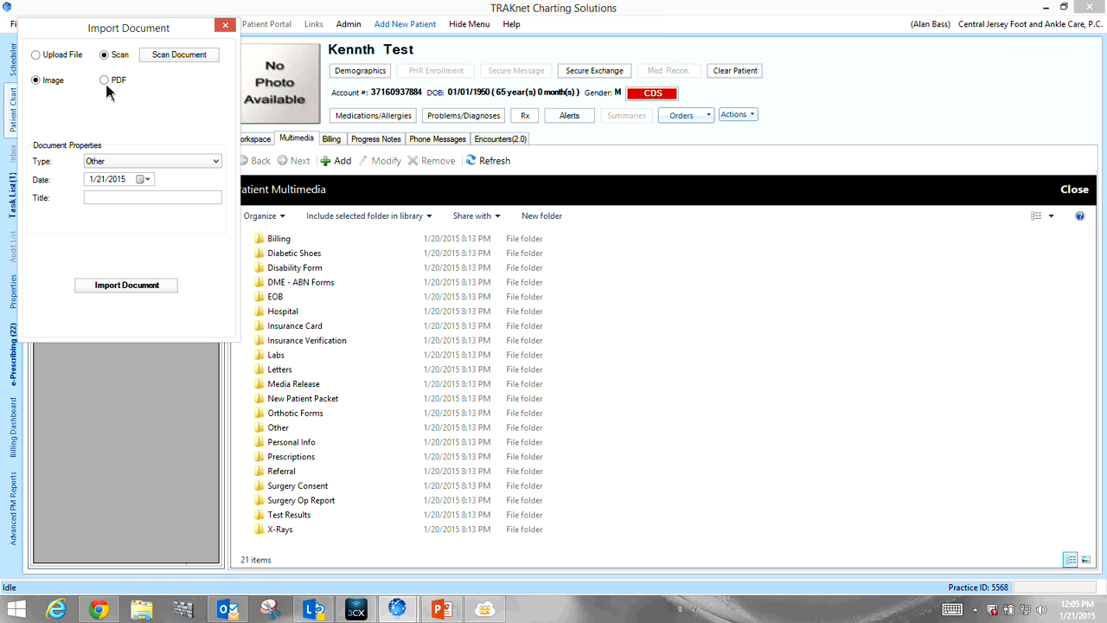
{"action": "left_click", "coordinate": [167, 58]}
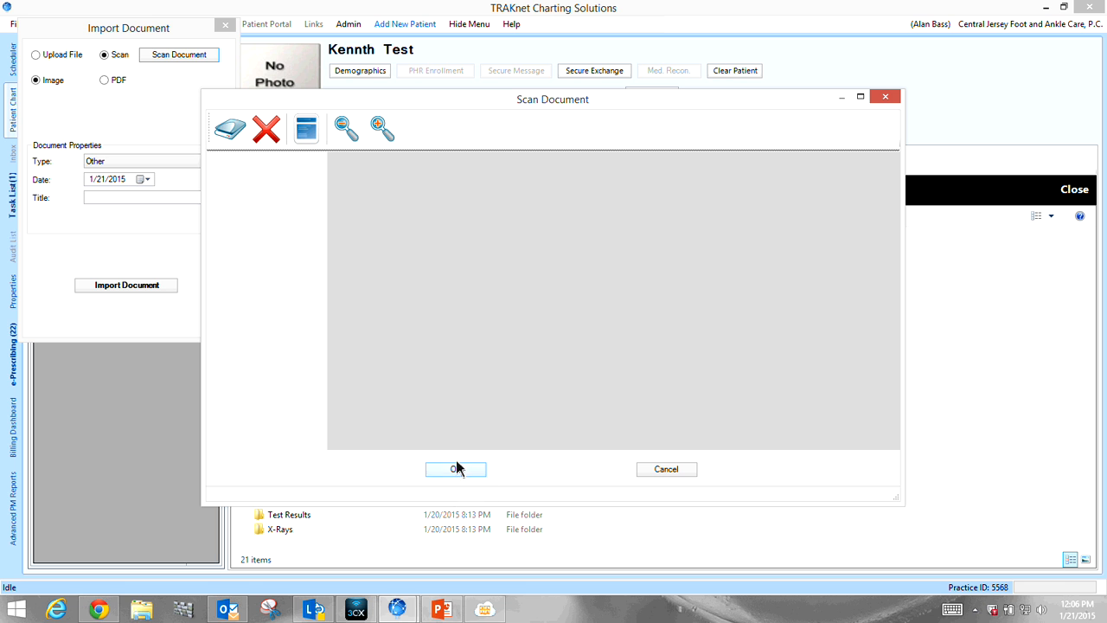
{"action": "left_click", "coordinate": [886, 97]}
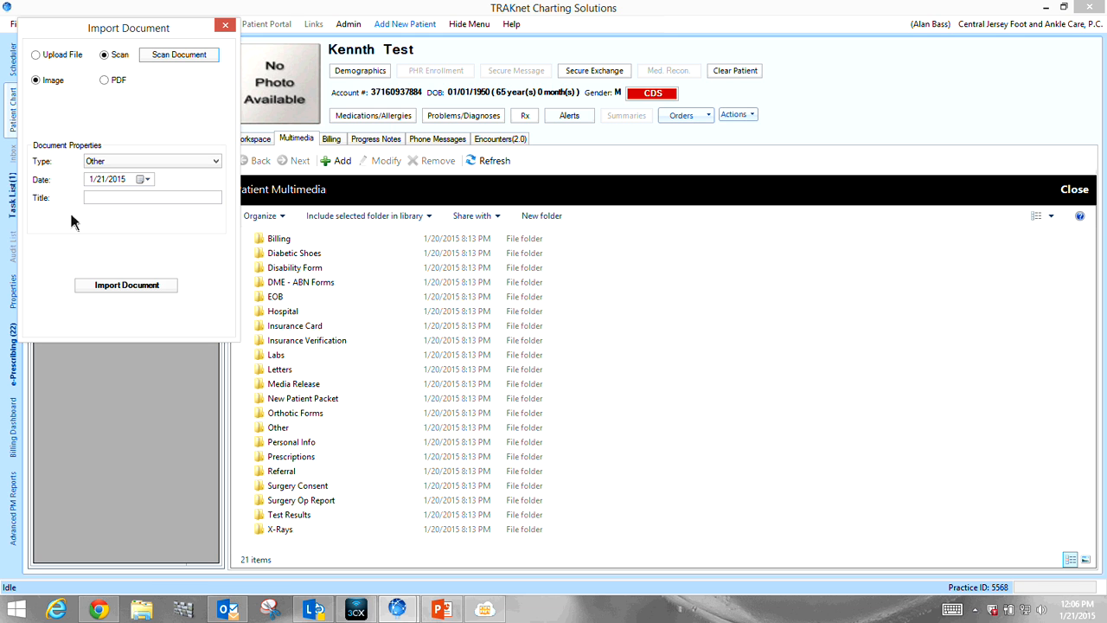
{"action": "left_click", "coordinate": [225, 25]}
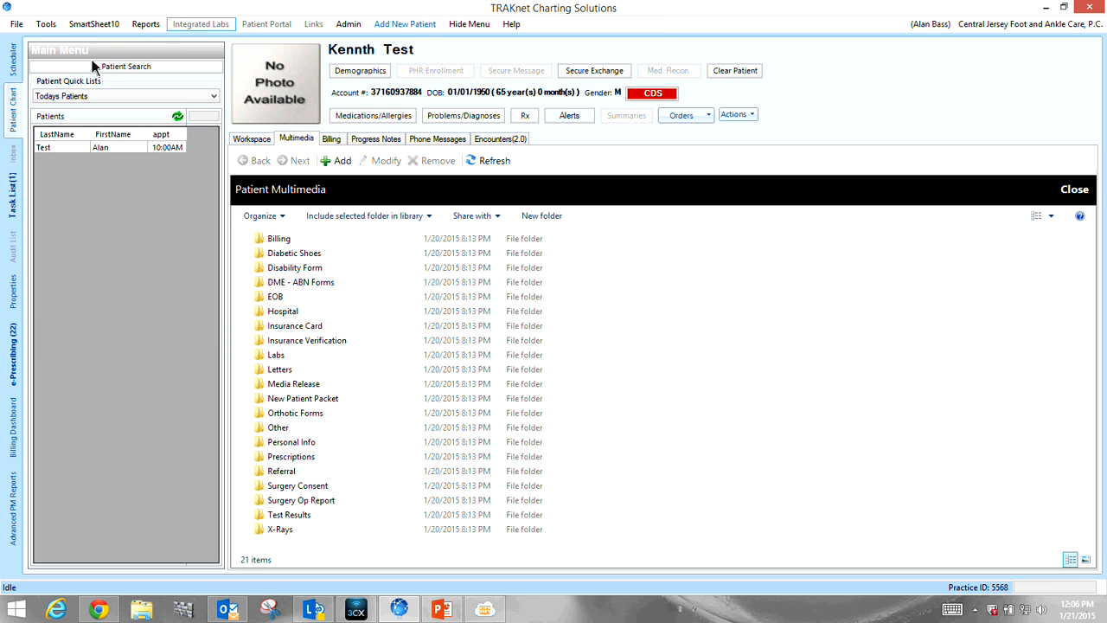
{"action": "left_click", "coordinate": [249, 141]}
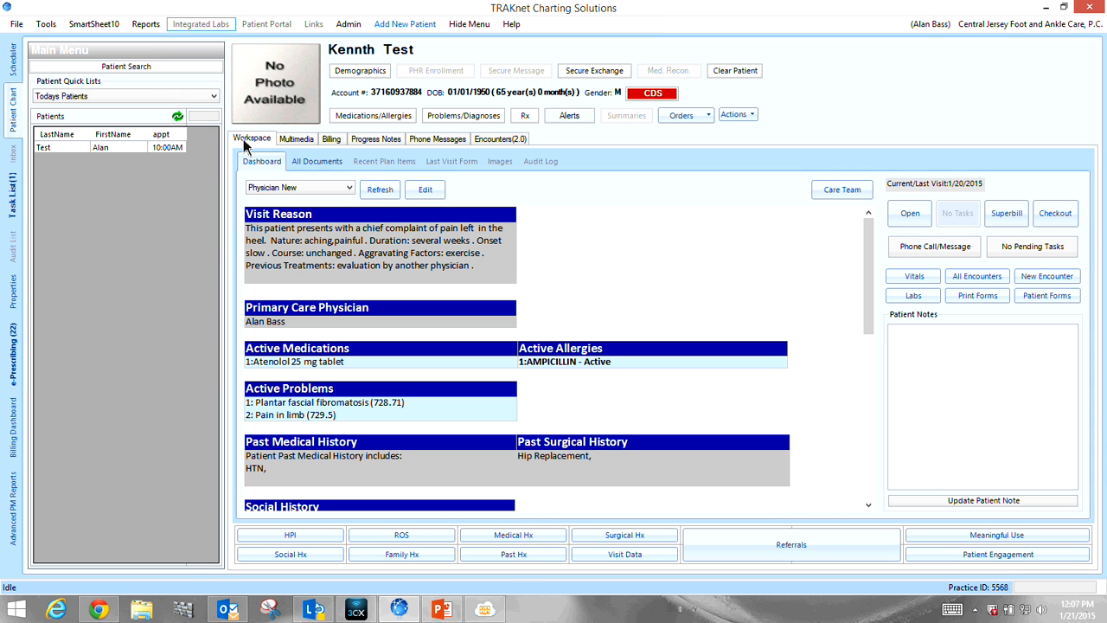
Open the daily schedule and review its appointment types and scheduler settings without changing them
{"action": "left_click", "coordinate": [13, 59]}
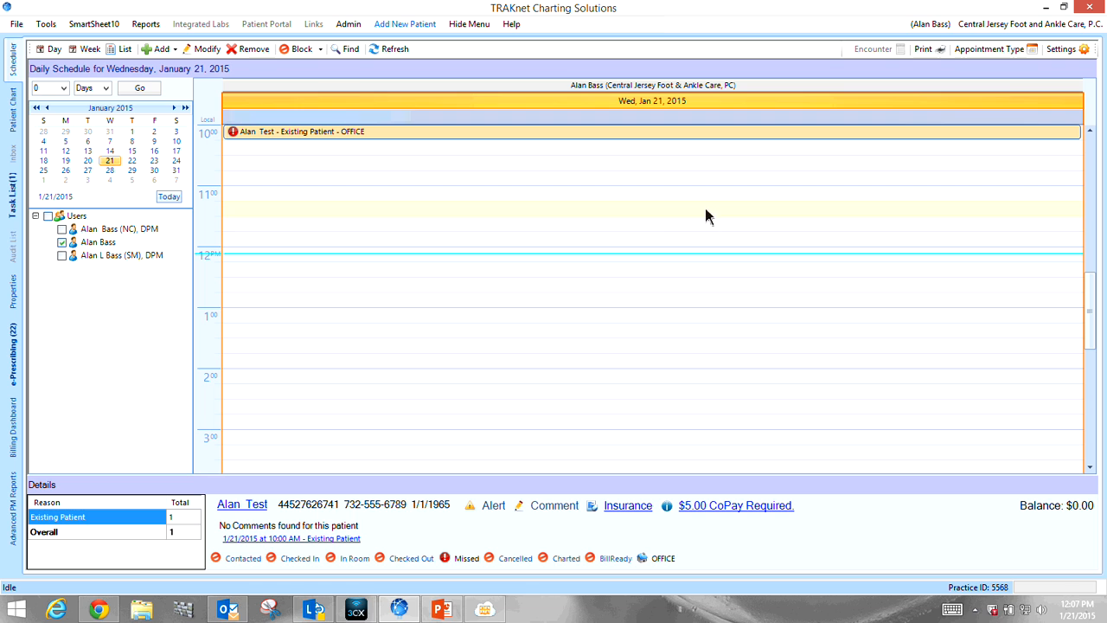
{"action": "left_click", "coordinate": [999, 48]}
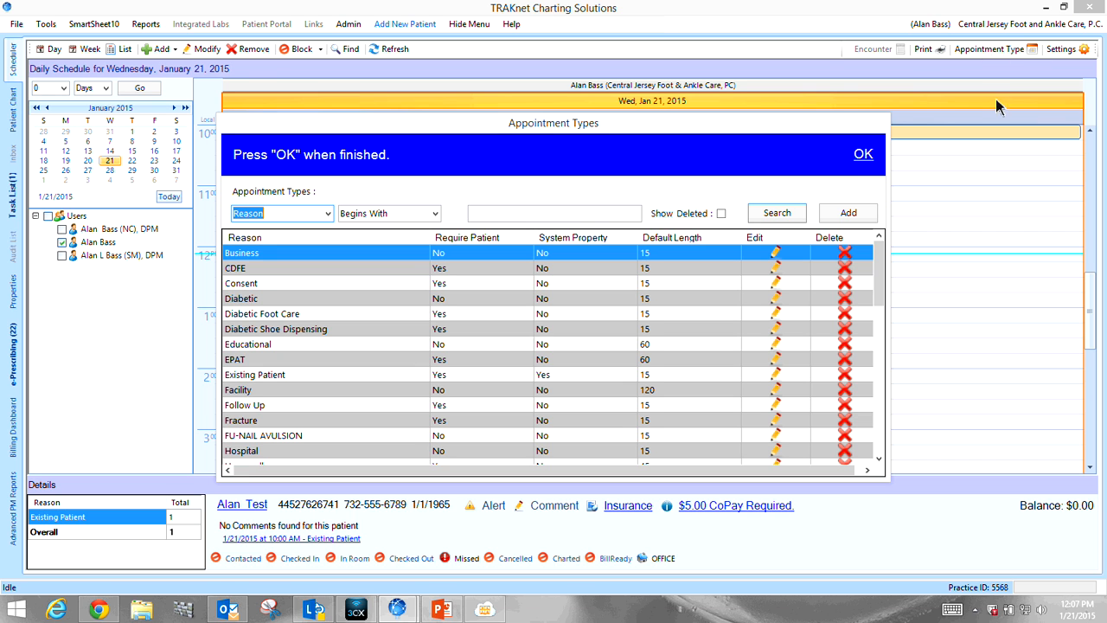
{"action": "left_click", "coordinate": [868, 156]}
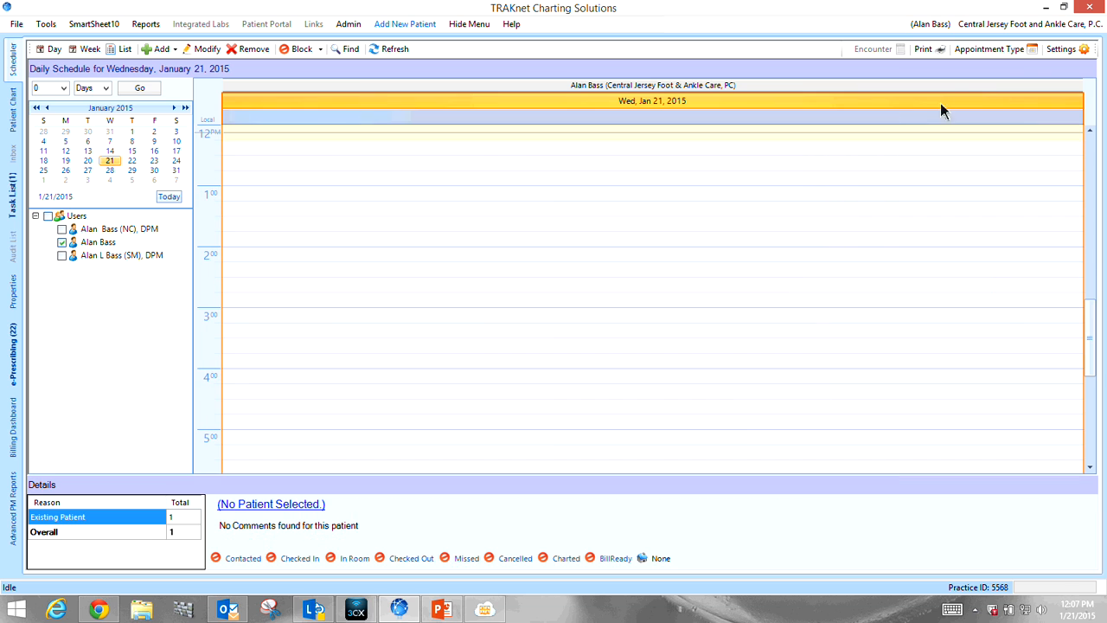
{"action": "left_click", "coordinate": [1066, 52]}
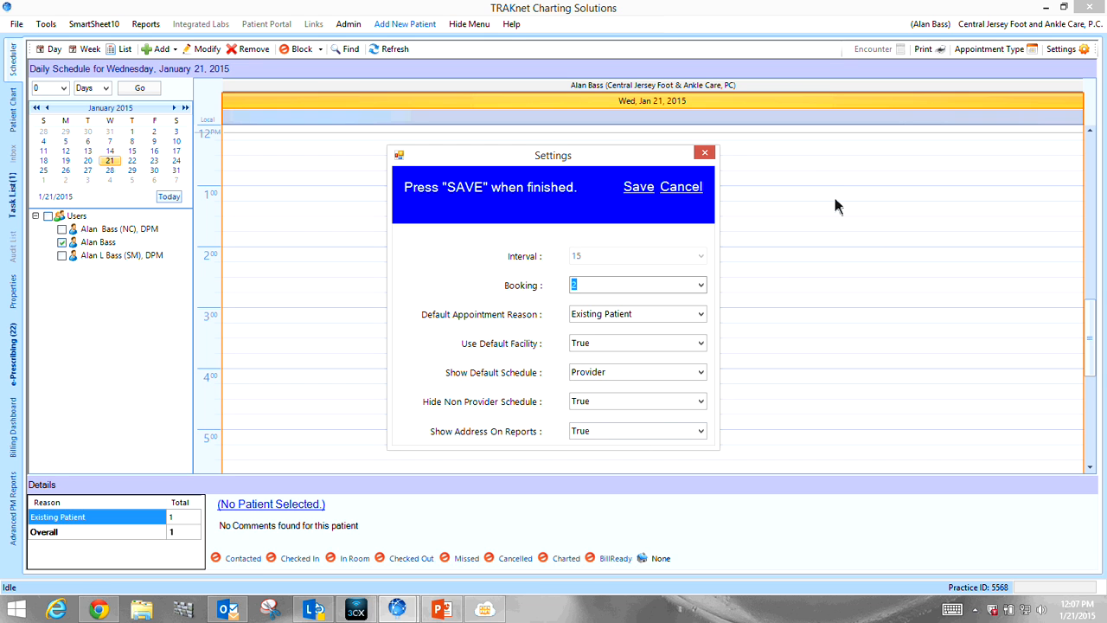
{"action": "left_click", "coordinate": [705, 154]}
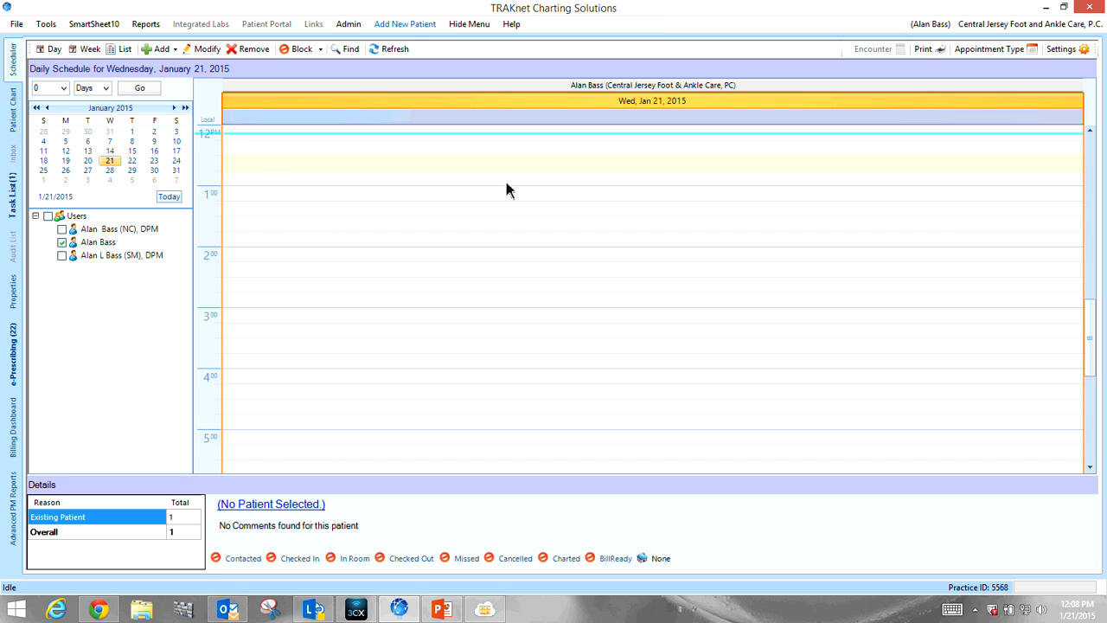
Start a new facility visit in the schedule and set its facility to BRANDYWINE
{"action": "left_click", "coordinate": [167, 52]}
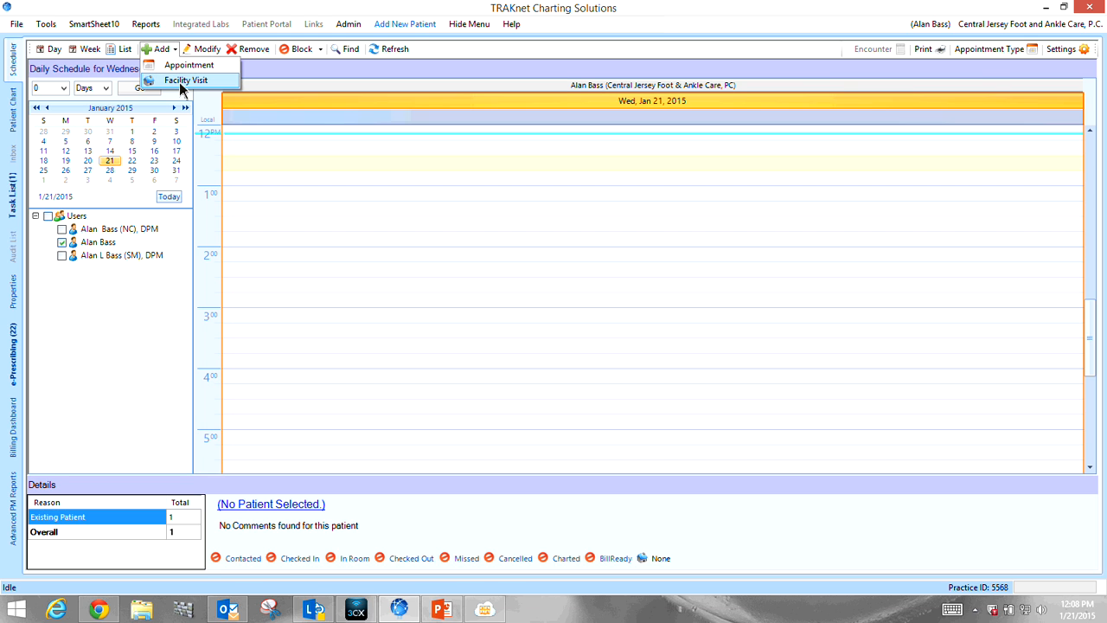
{"action": "left_click", "coordinate": [180, 82]}
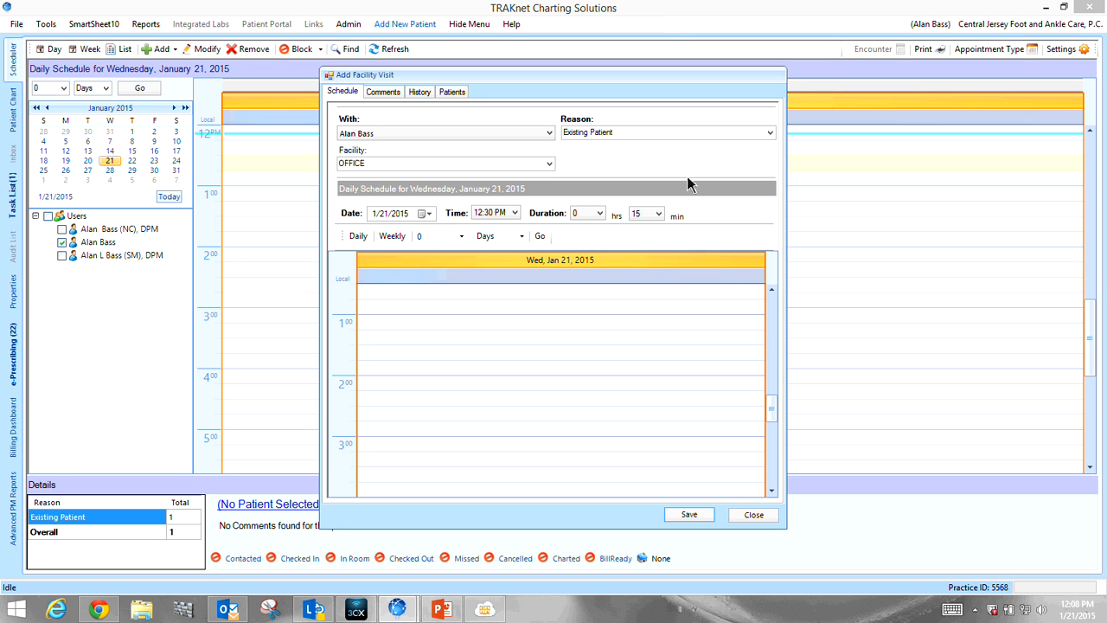
{"action": "left_click", "coordinate": [550, 165]}
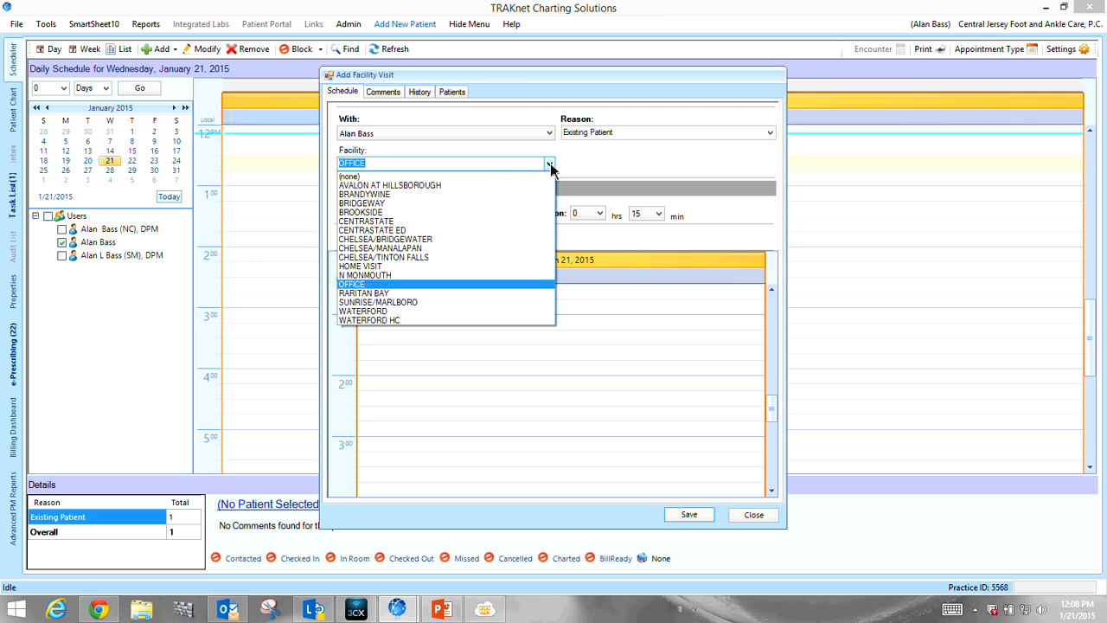
{"action": "left_click", "coordinate": [495, 194]}
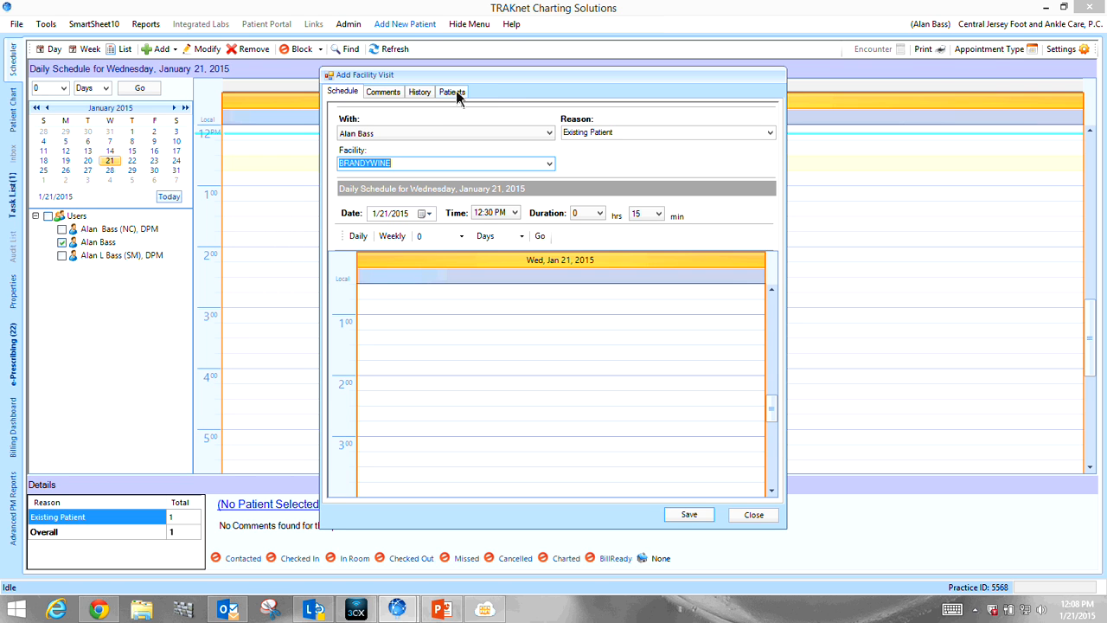
Check the recall search for the facility visit's patients without adding any, and save the visit
{"action": "left_click", "coordinate": [453, 92]}
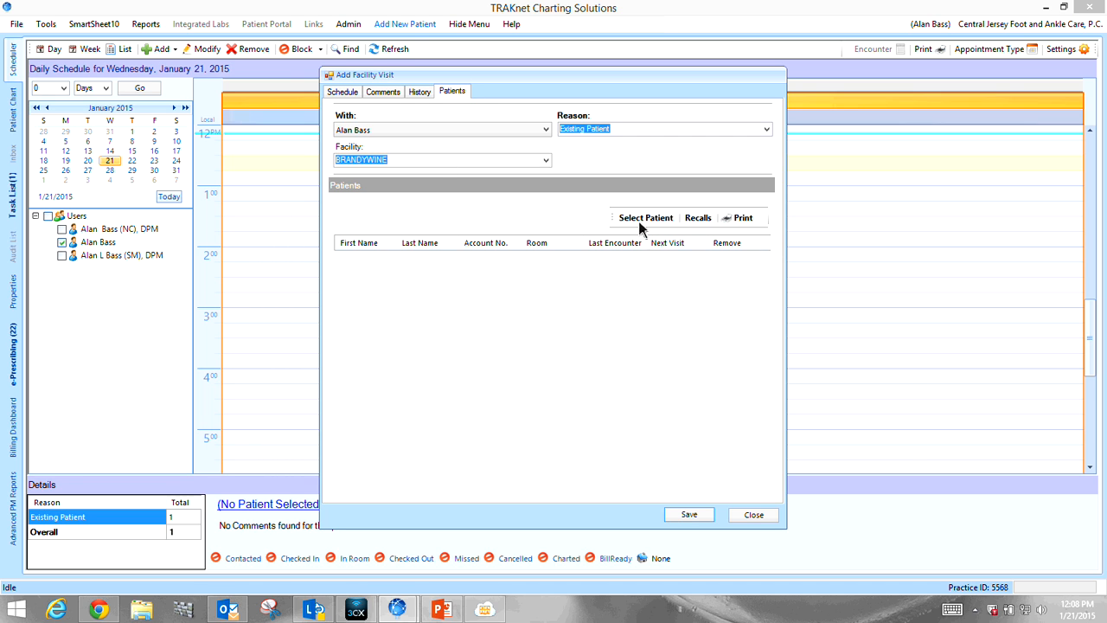
{"action": "left_click", "coordinate": [700, 220]}
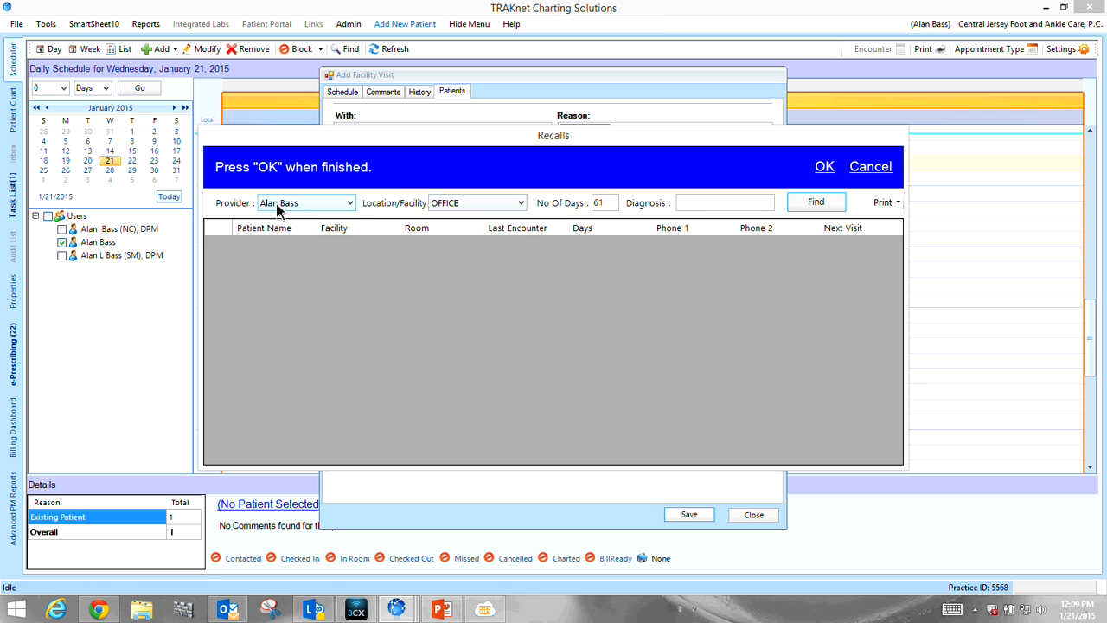
{"action": "left_click", "coordinate": [523, 204]}
{"action": "left_click", "coordinate": [523, 204]}
{"action": "left_click", "coordinate": [868, 169]}
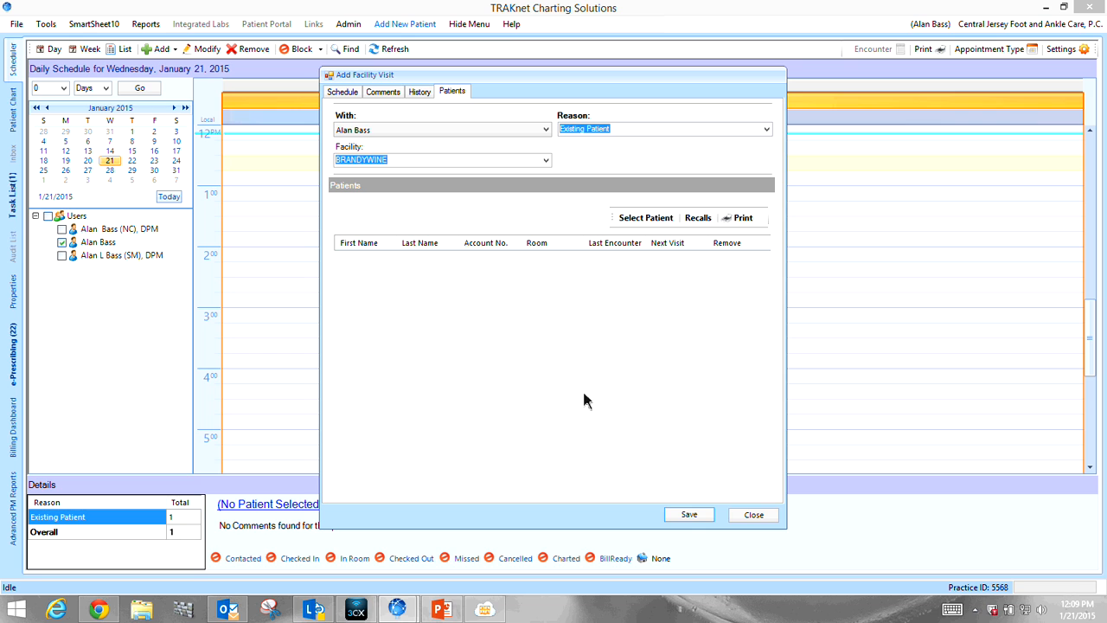
{"action": "left_click", "coordinate": [690, 516]}
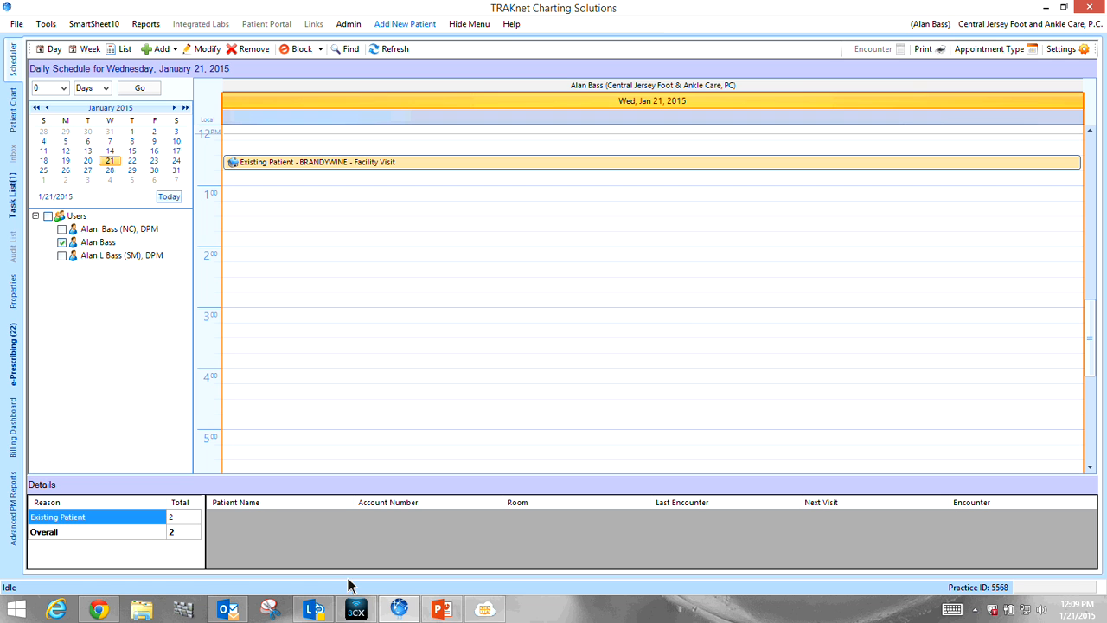
{"action": "left_click", "coordinate": [320, 49]}
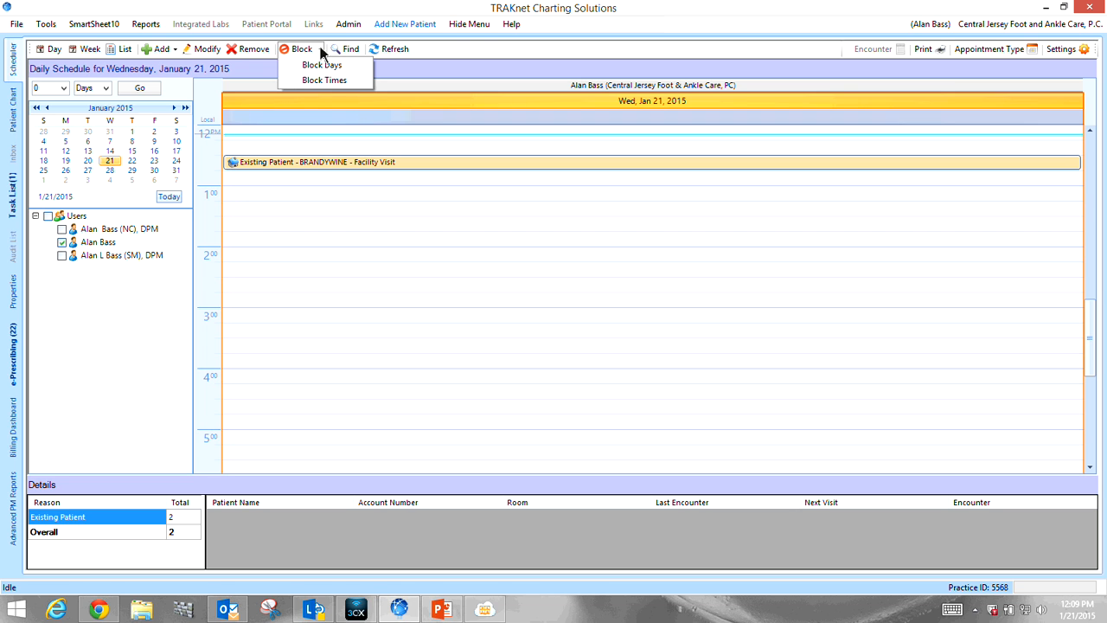
{"action": "left_click", "coordinate": [789, 149]}
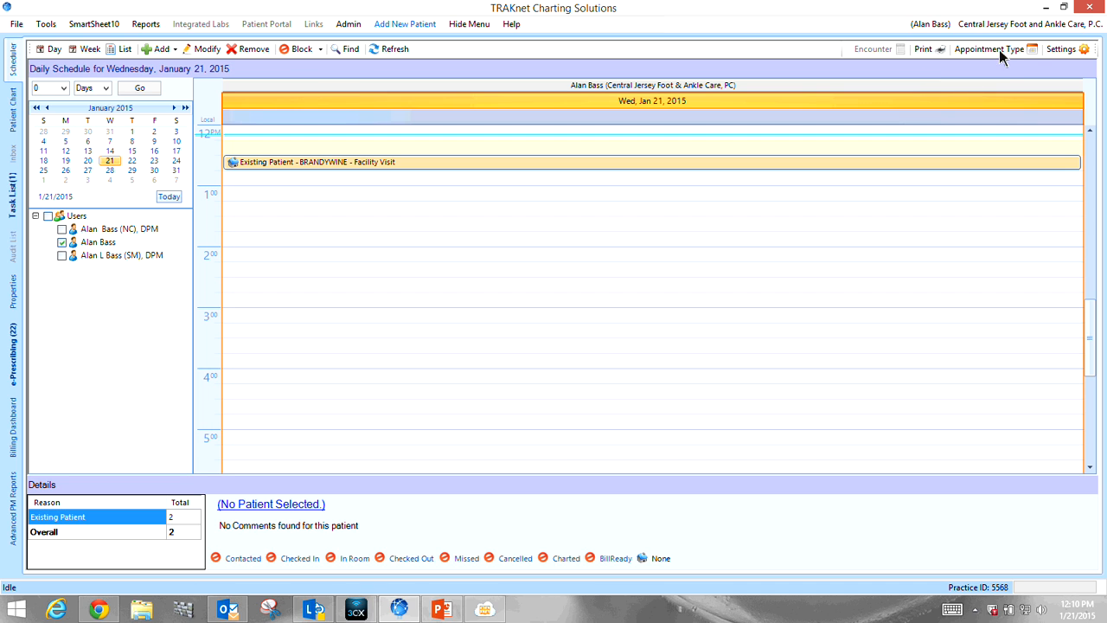
Return to the patient chart, check the available patient quick lists, and hide and restore the main menu
{"action": "left_click", "coordinate": [18, 112]}
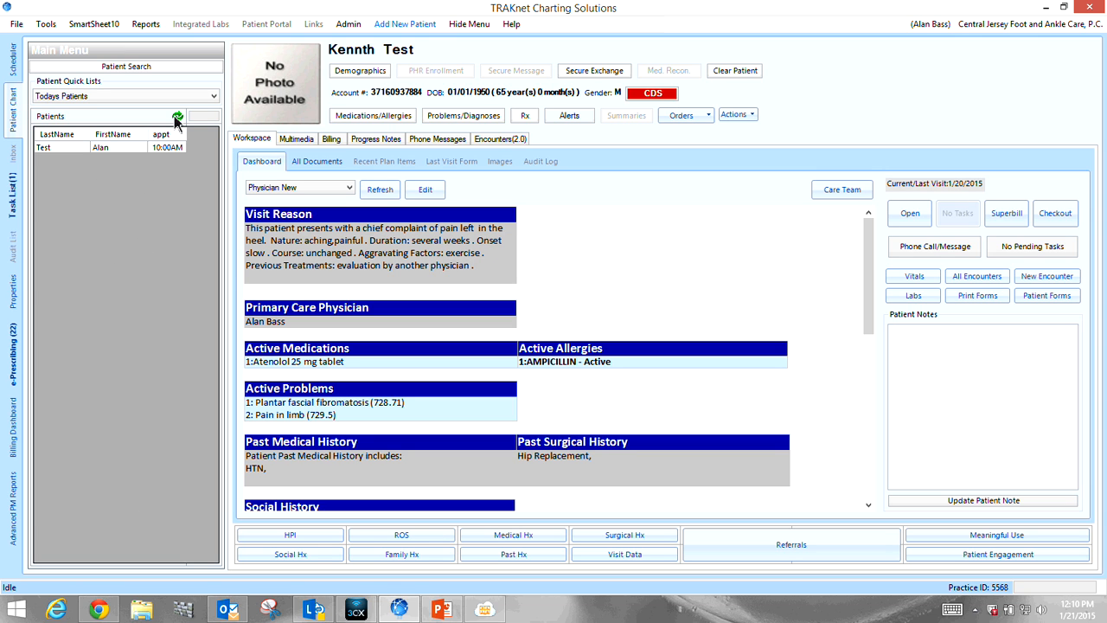
{"action": "left_click", "coordinate": [214, 97]}
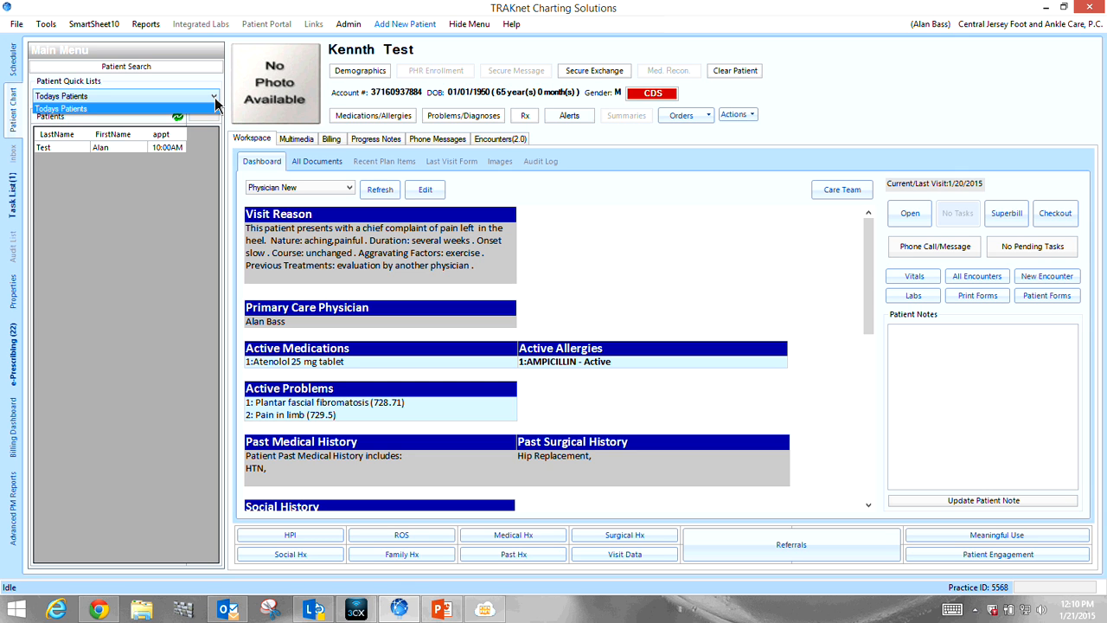
{"action": "left_click", "coordinate": [215, 104]}
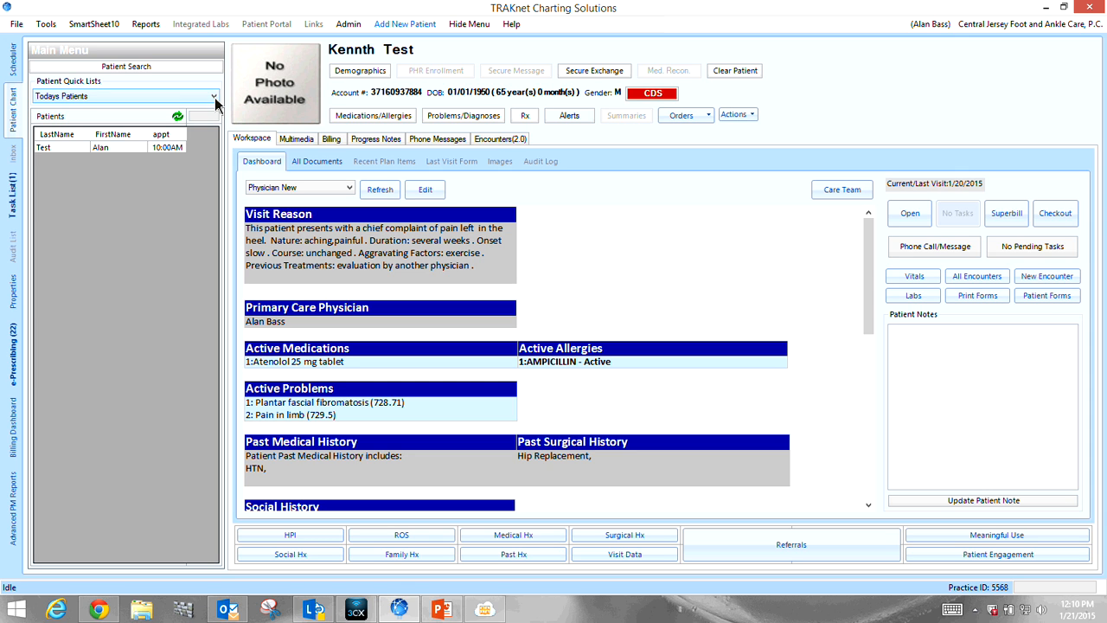
{"action": "left_click", "coordinate": [482, 29]}
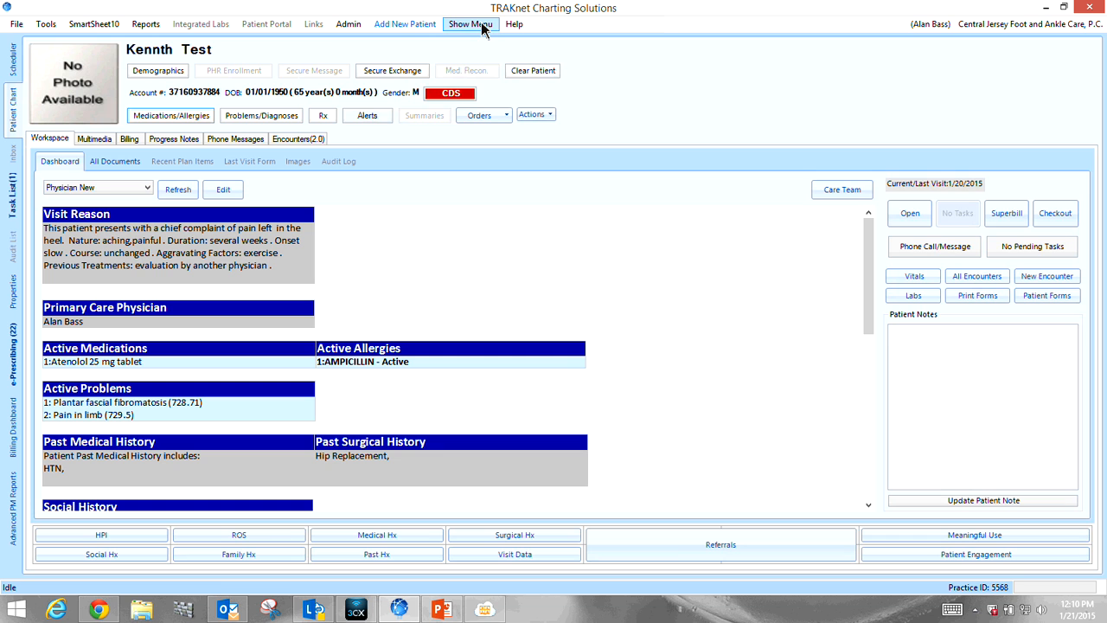
{"action": "left_click", "coordinate": [481, 26]}
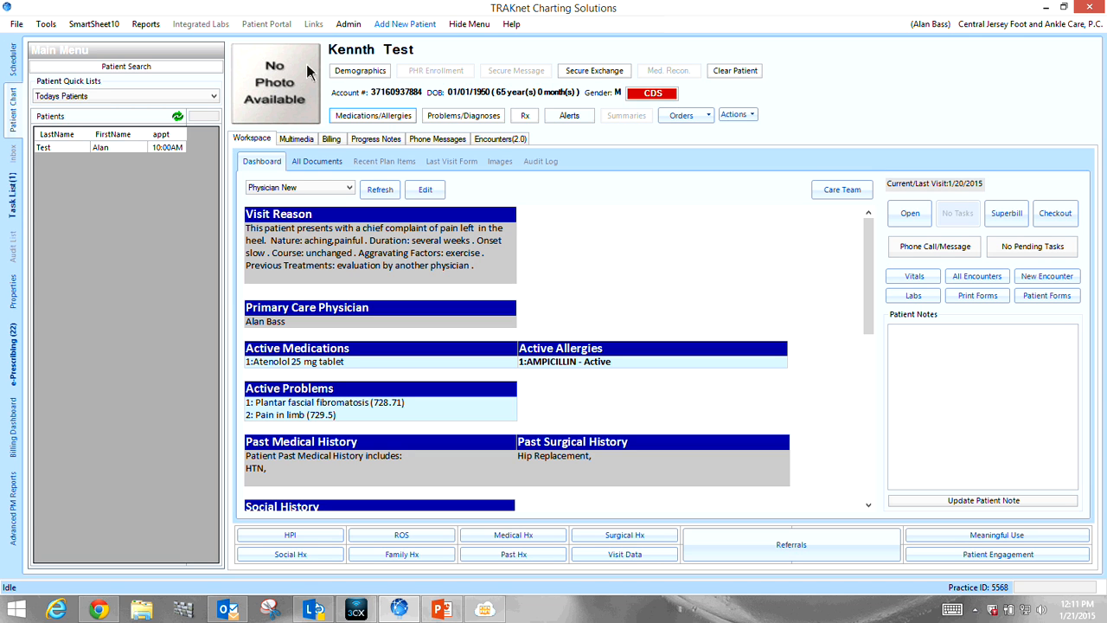
Review the patient's demographics through to the contact preferences, and save the comment "Hello to all" in the patient record
{"action": "left_click", "coordinate": [363, 73]}
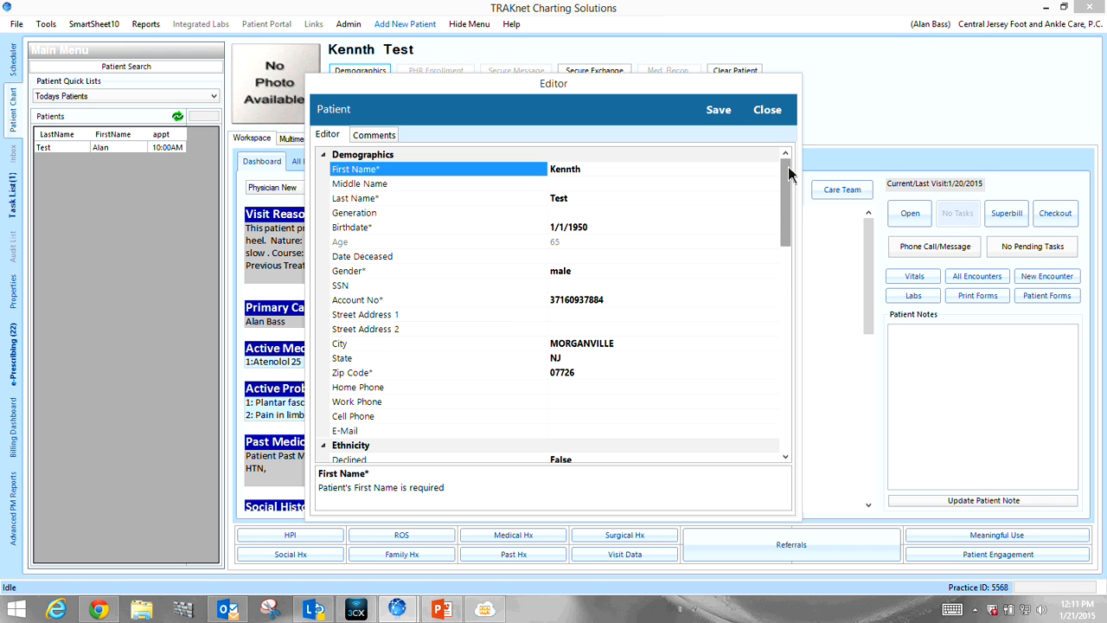
{"action": "left_click_drag", "start_coordinate": [789, 173], "coordinate": [811, 236]}
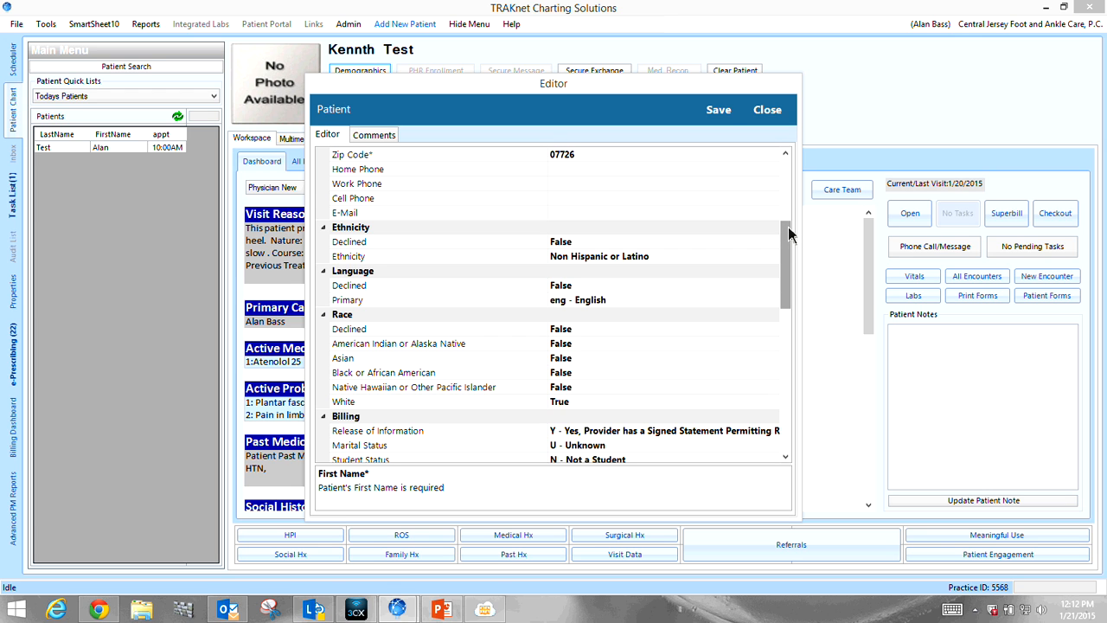
{"action": "left_click_drag", "start_coordinate": [788, 235], "coordinate": [770, 422]}
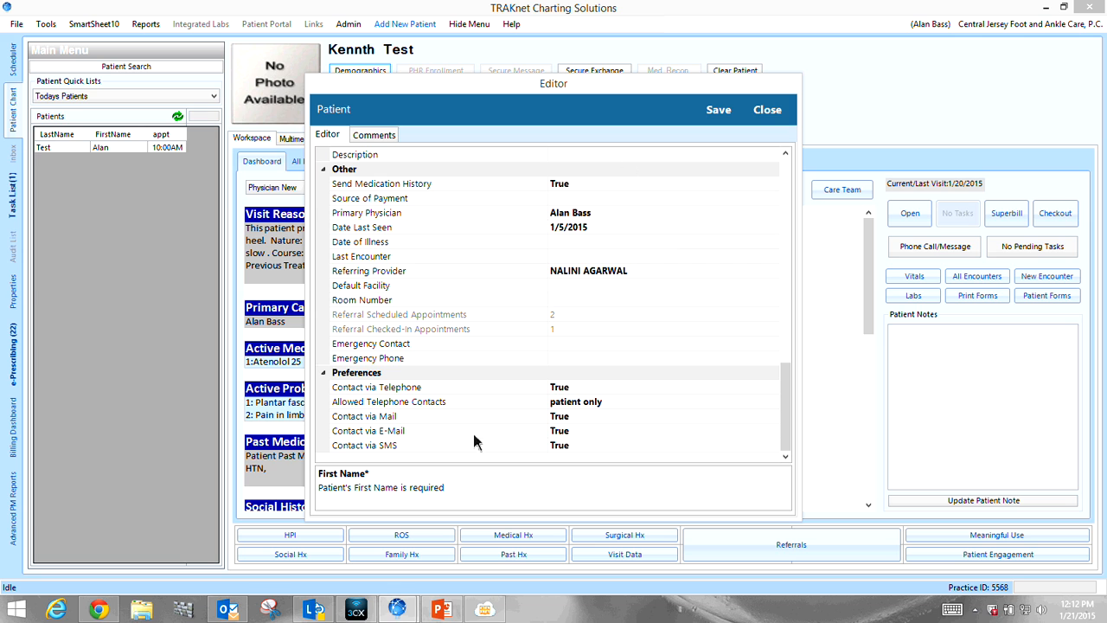
{"action": "left_click", "coordinate": [377, 140]}
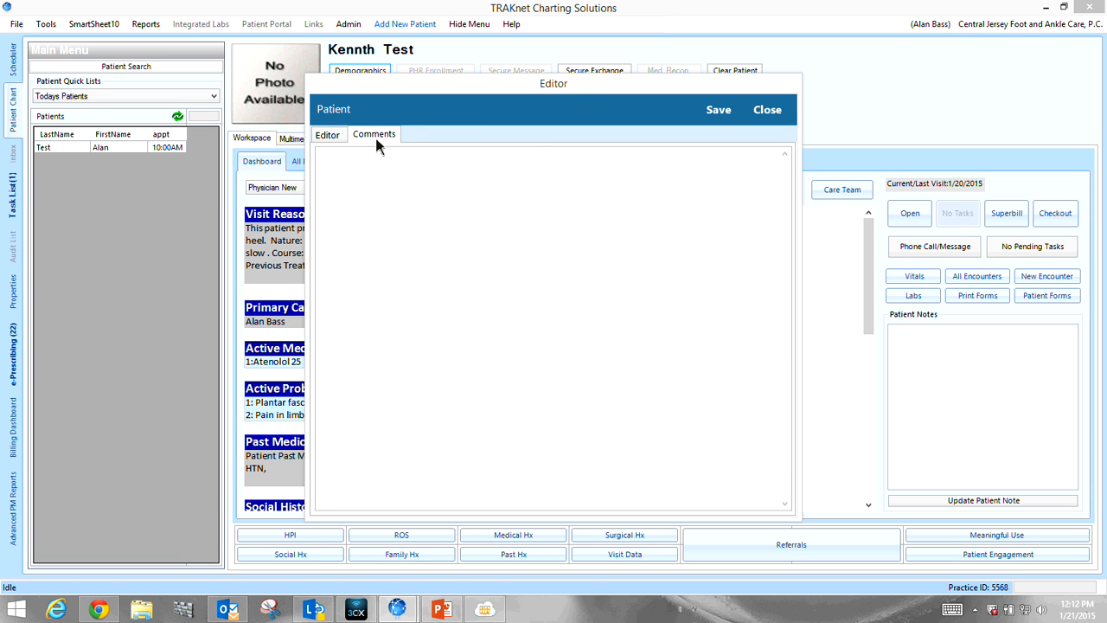
{"action": "left_click", "coordinate": [339, 167]}
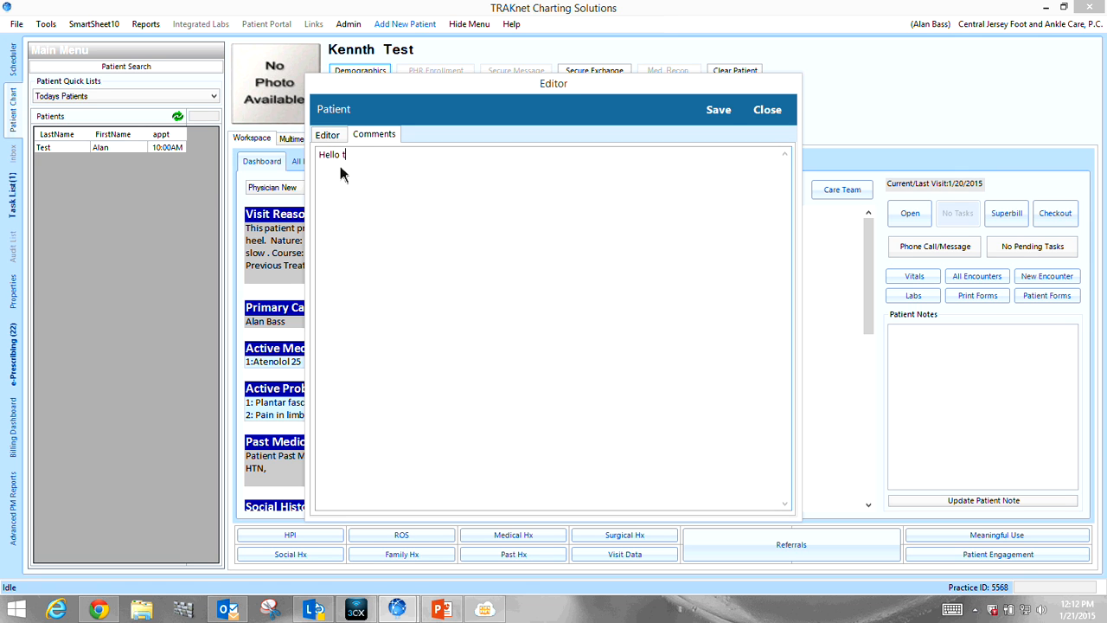
{"action": "left_click", "coordinate": [719, 110]}
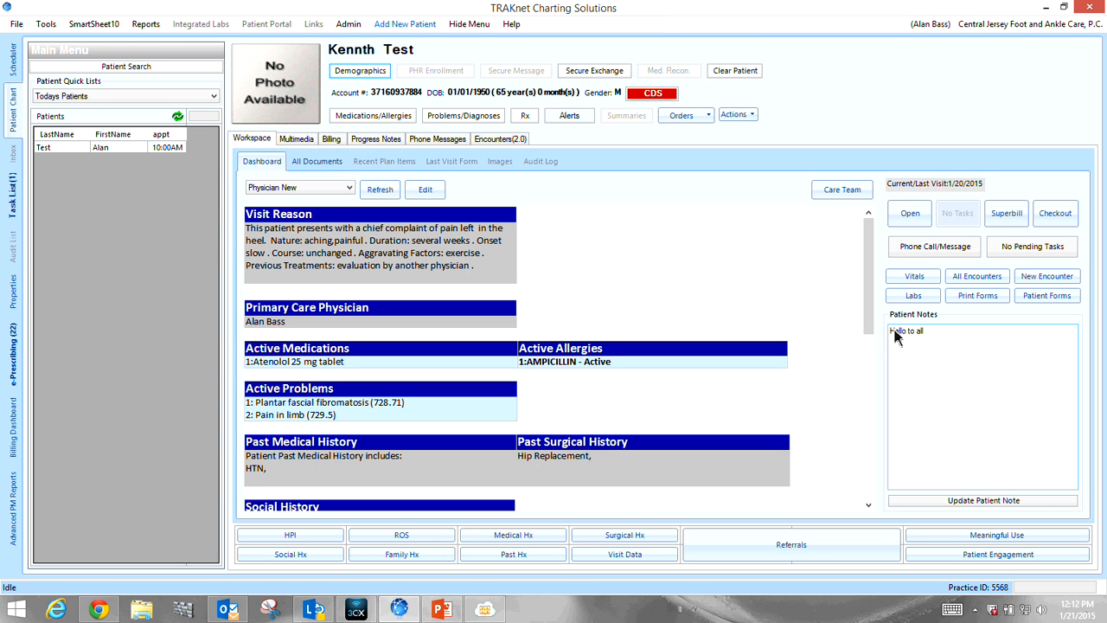
{"action": "left_click", "coordinate": [939, 340]}
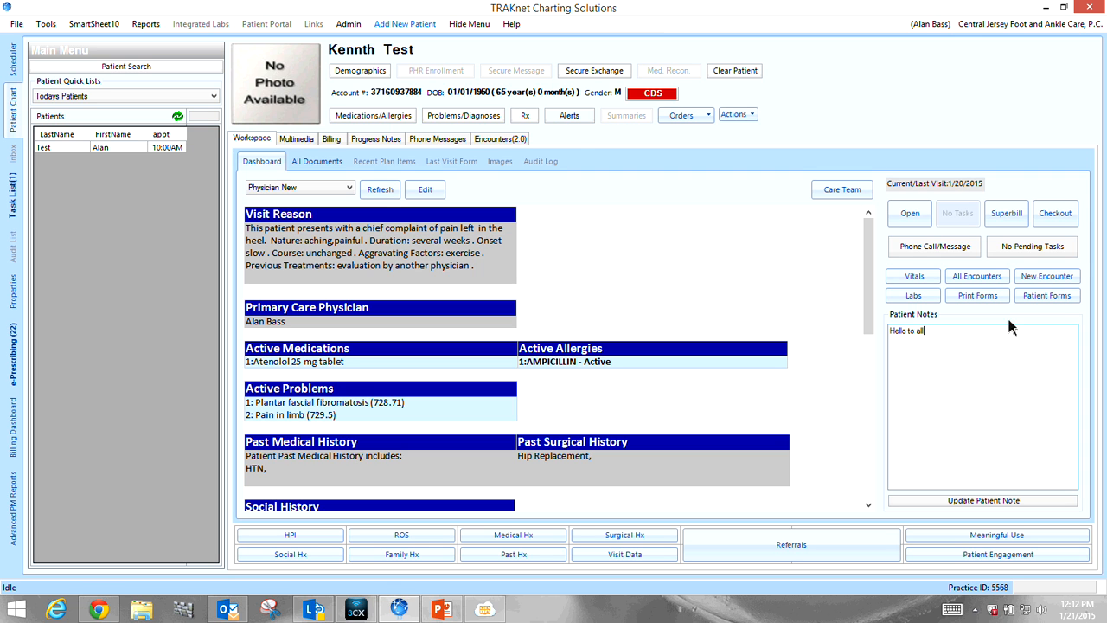
Open the patient's medications and allergies and view the Favorites and LexiComp sources for a new medication, without adding one
{"action": "left_click", "coordinate": [372, 118]}
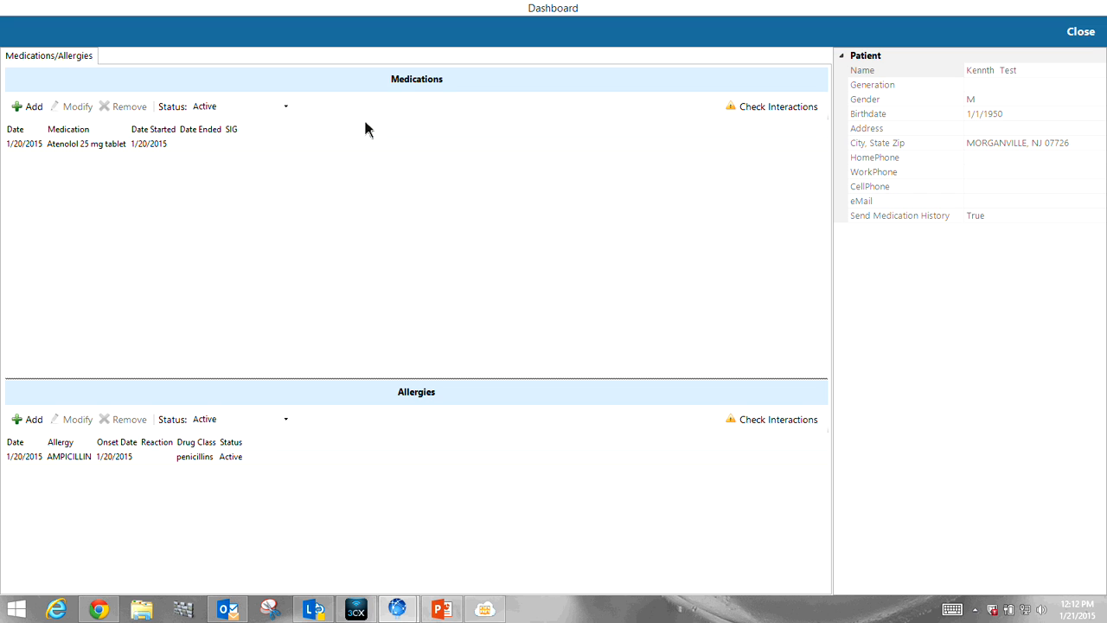
{"action": "left_click", "coordinate": [36, 109]}
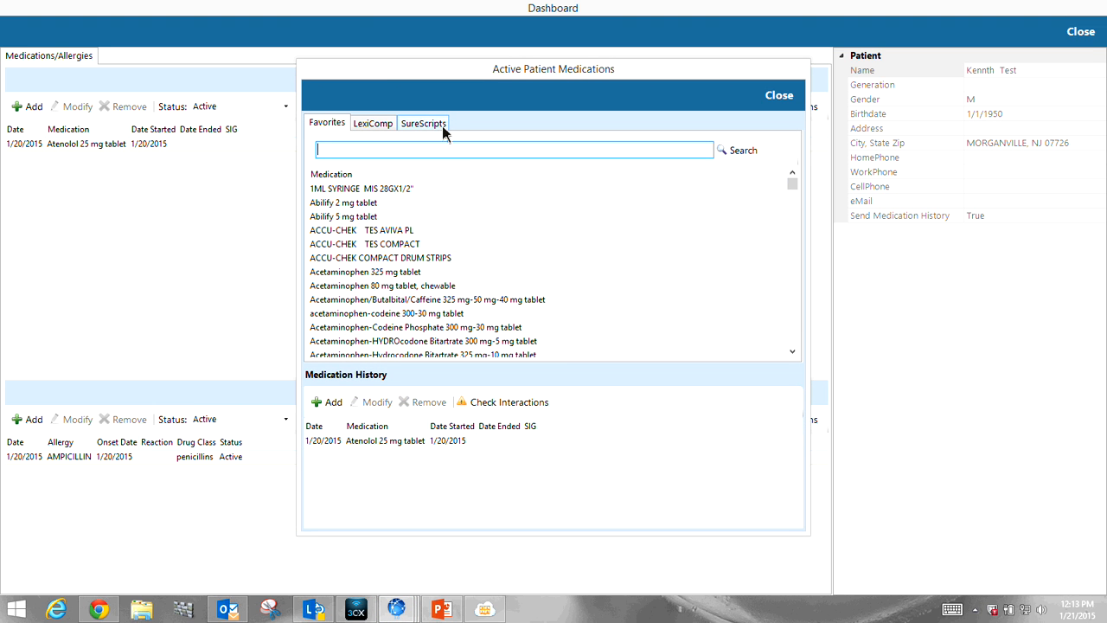
{"action": "left_click", "coordinate": [373, 126]}
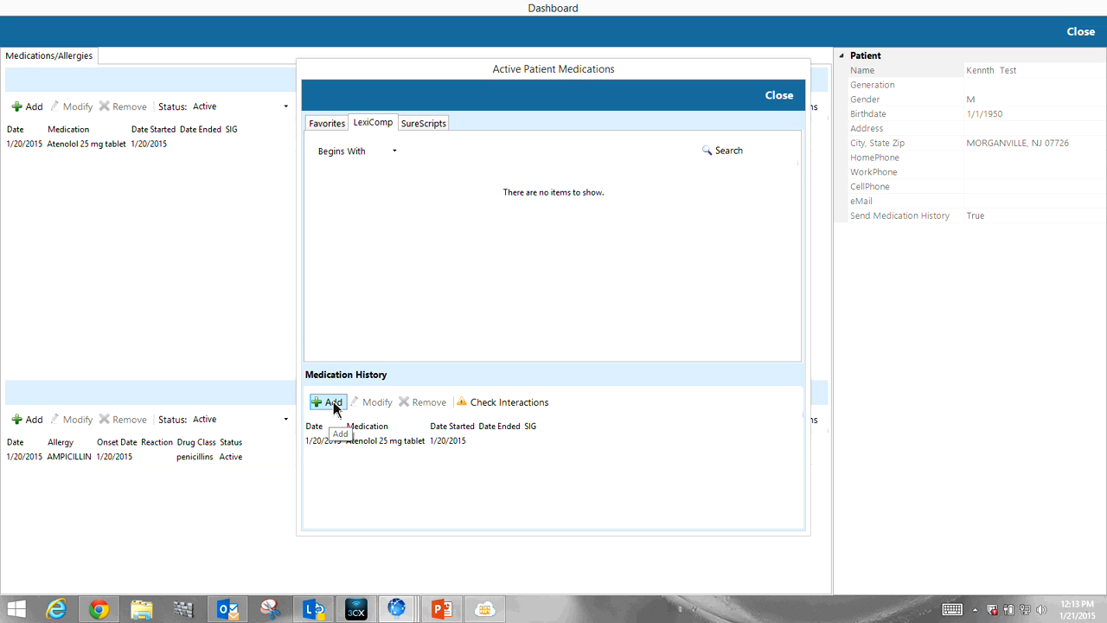
{"action": "left_click", "coordinate": [774, 96]}
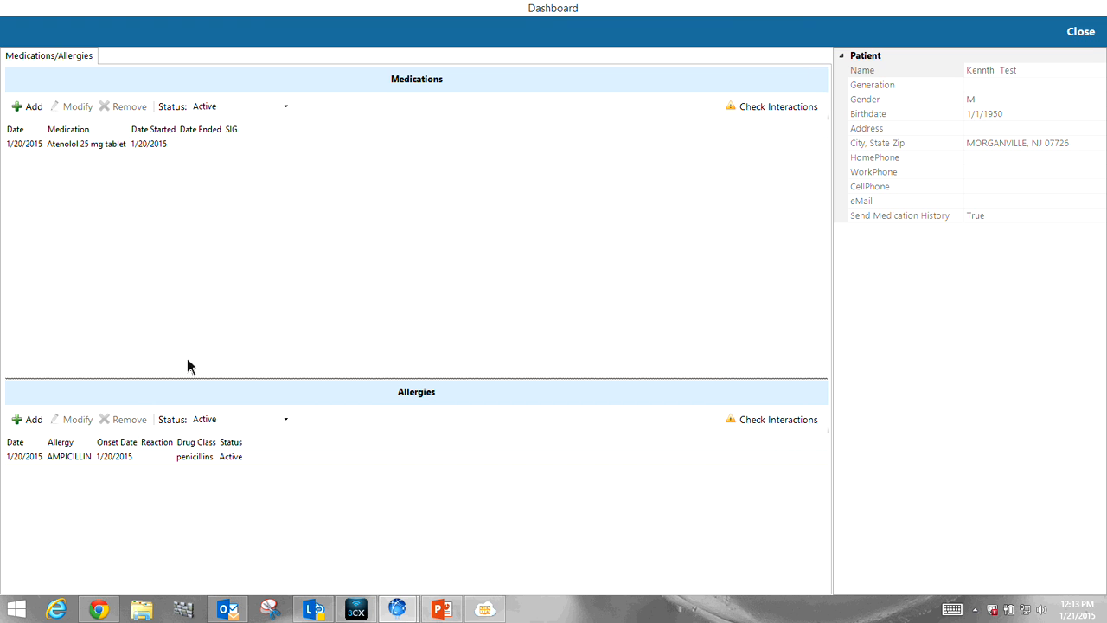
Open the allergy entry for the patient and search LexiComp for "septra" and "bactrim"
{"action": "left_click", "coordinate": [33, 420]}
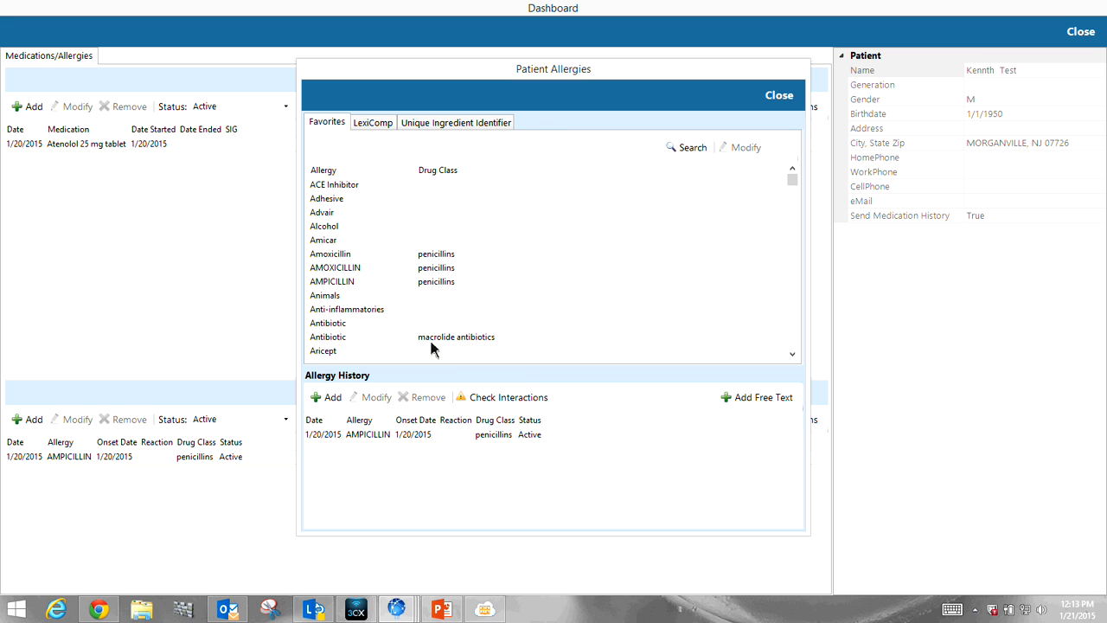
{"action": "left_click", "coordinate": [420, 161]}
{"action": "left_click", "coordinate": [381, 127]}
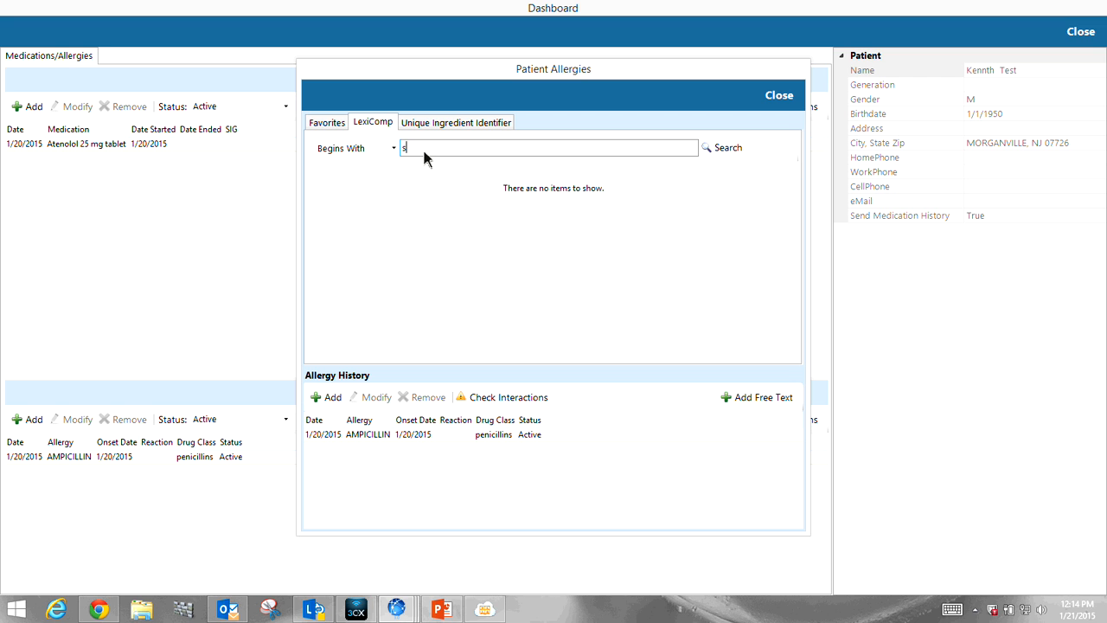
{"action": "type", "text": "septra"}
{"action": "left_click_drag", "start_coordinate": [446, 149], "coordinate": [398, 163]}
{"action": "type", "text": "bactrim"}
Search the Unique Ingredient Identifier allergies for "septr" and "sulfa", and return to the patient's workspace without adding an allergy
{"action": "left_click", "coordinate": [449, 126]}
{"action": "left_click", "coordinate": [426, 147]}
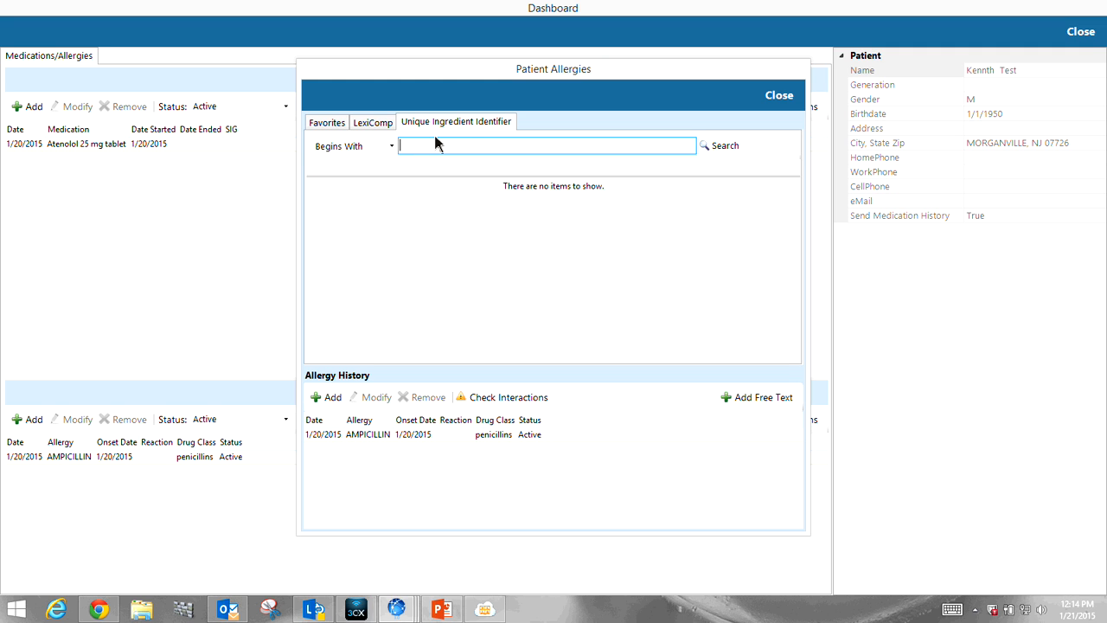
{"action": "type", "text": "septa"}
{"action": "key", "text": "BackSpace"}
{"action": "type", "text": "r"}
{"action": "type", "text": "sulfa"}
{"action": "left_click", "coordinate": [329, 123]}
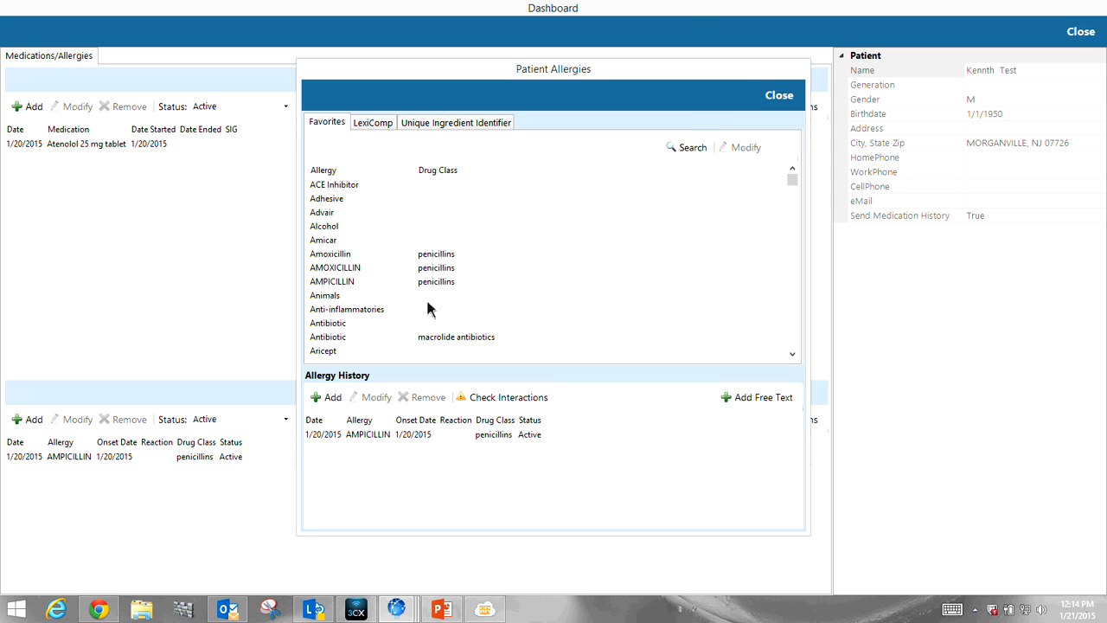
{"action": "left_click", "coordinate": [774, 97]}
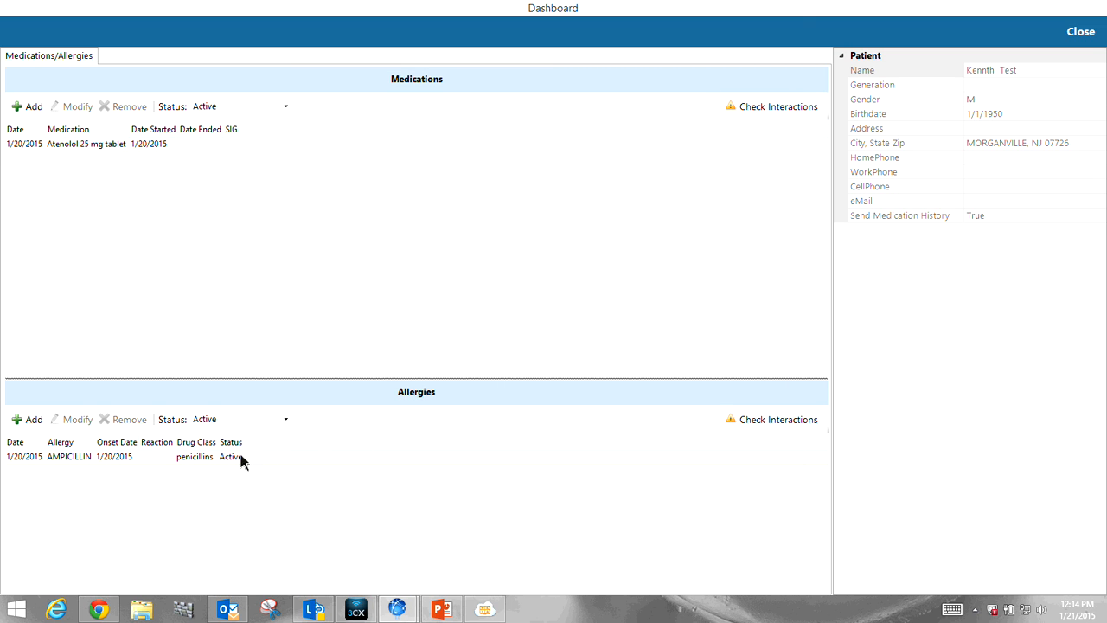
{"action": "left_click", "coordinate": [1081, 31]}
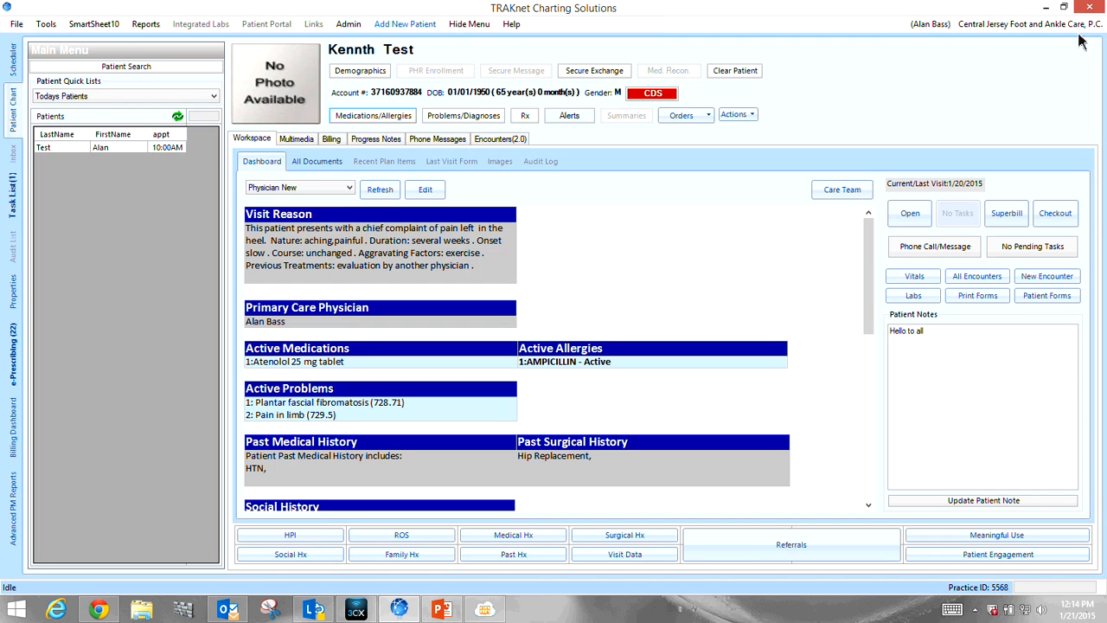
Find "bunion" in the ICD-9 search, add Bunion (727.1) to the patient's active problems, and save
{"action": "left_click", "coordinate": [456, 121]}
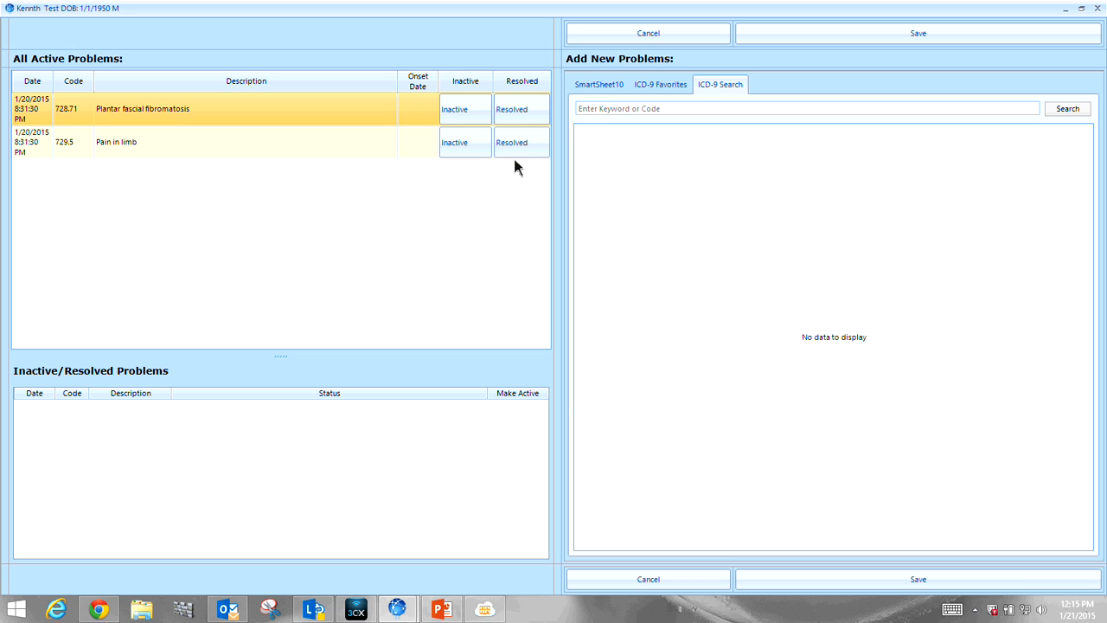
{"action": "left_click", "coordinate": [655, 111]}
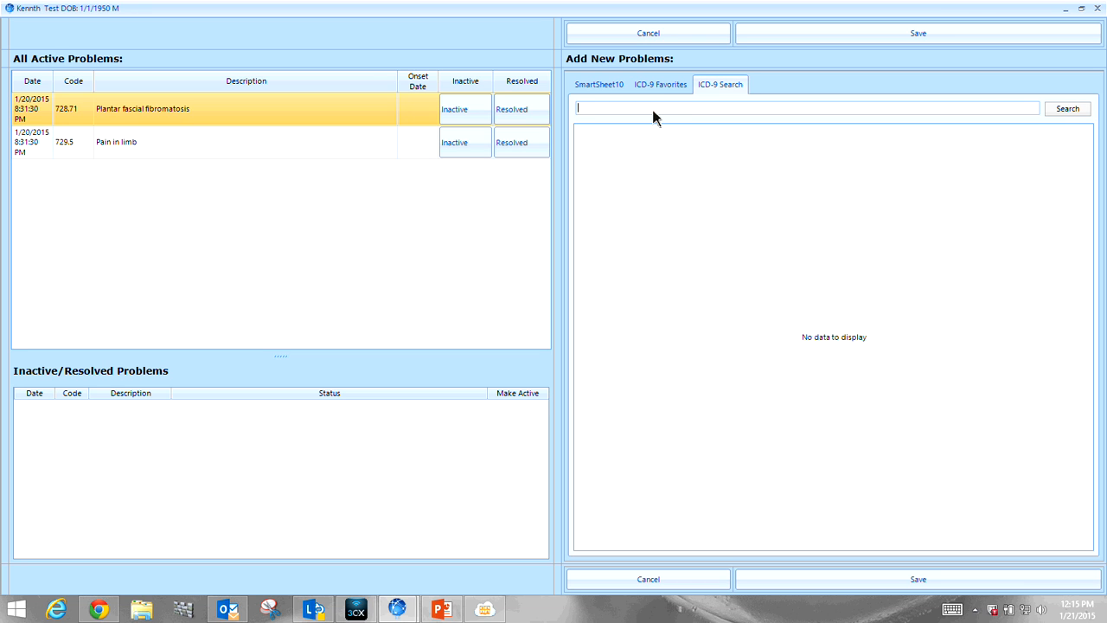
{"action": "type", "text": "bunion"}
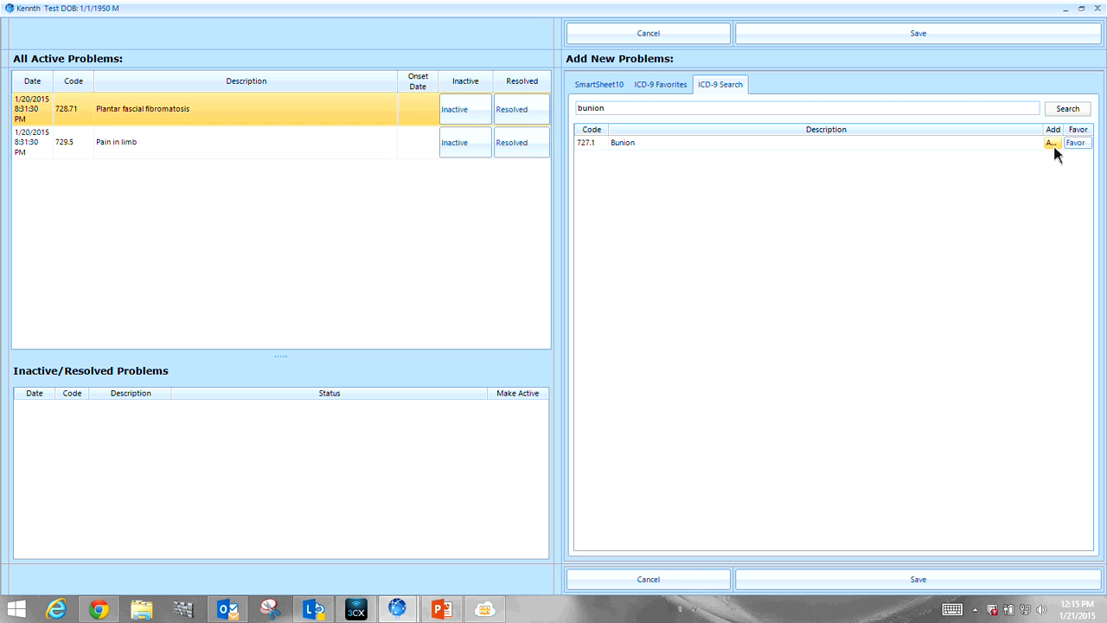
{"action": "left_click", "coordinate": [1052, 143]}
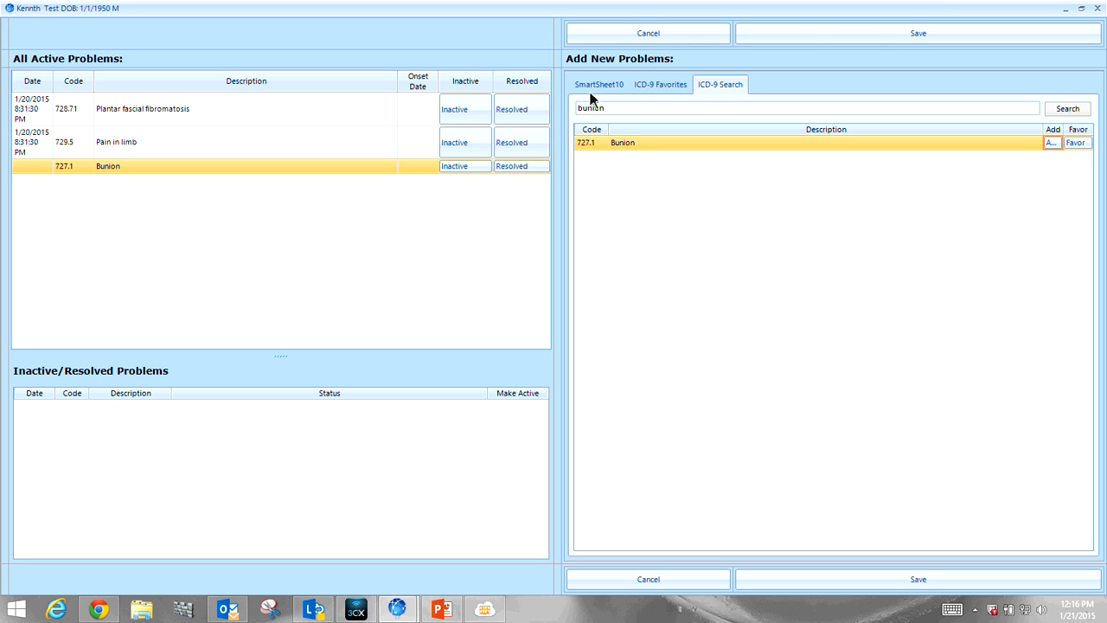
{"action": "left_click", "coordinate": [914, 35]}
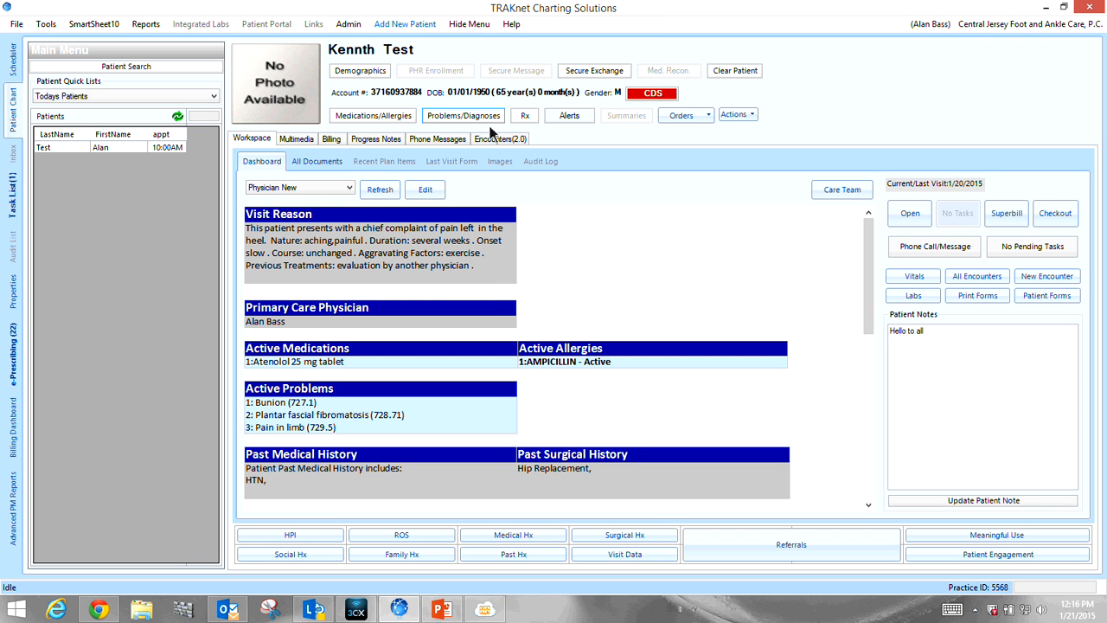
View the patient's prescriptions and the prescribing dashboard without writing a prescription, and return to the workspace
{"action": "left_click", "coordinate": [525, 116]}
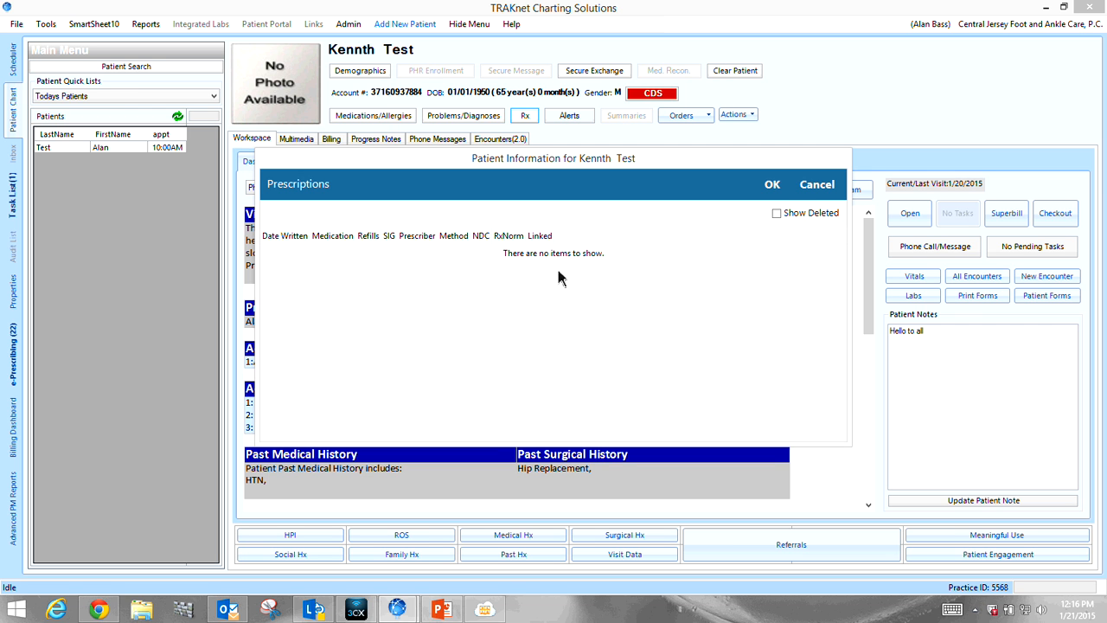
{"action": "left_click", "coordinate": [774, 187]}
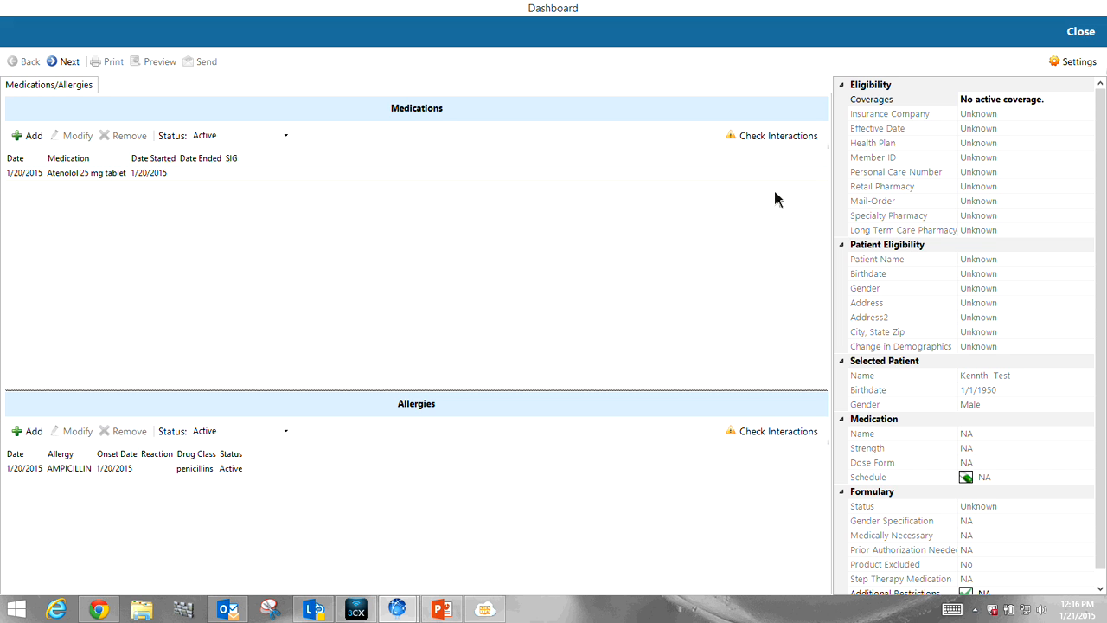
{"action": "left_click", "coordinate": [1082, 32]}
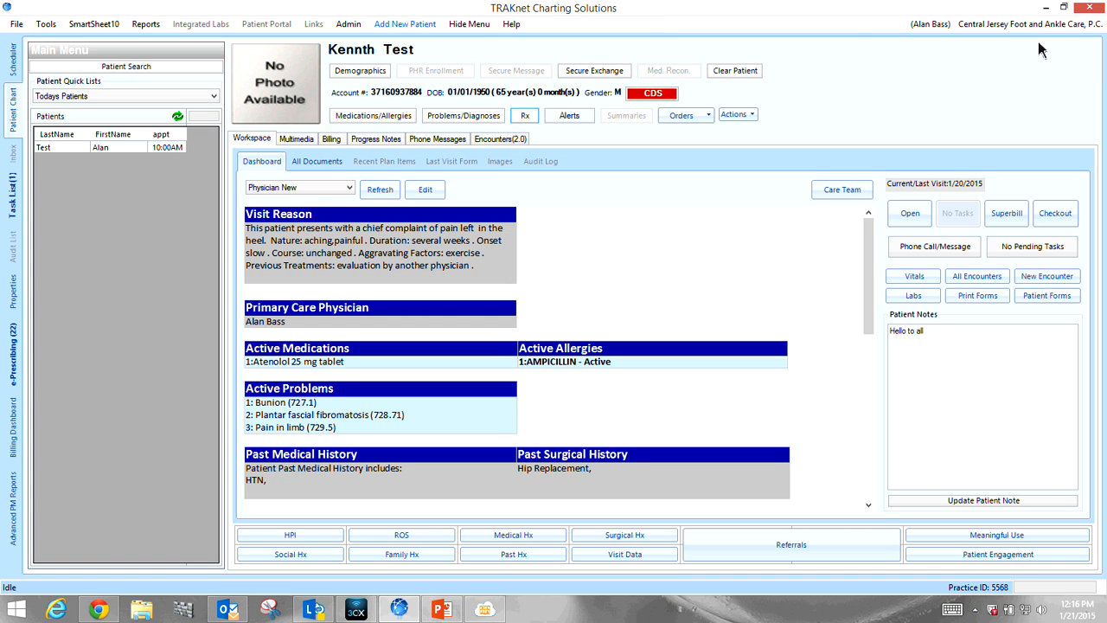
Add a patient alert reading "this is an alert" with the type Billing, and save it
{"action": "left_click", "coordinate": [569, 119]}
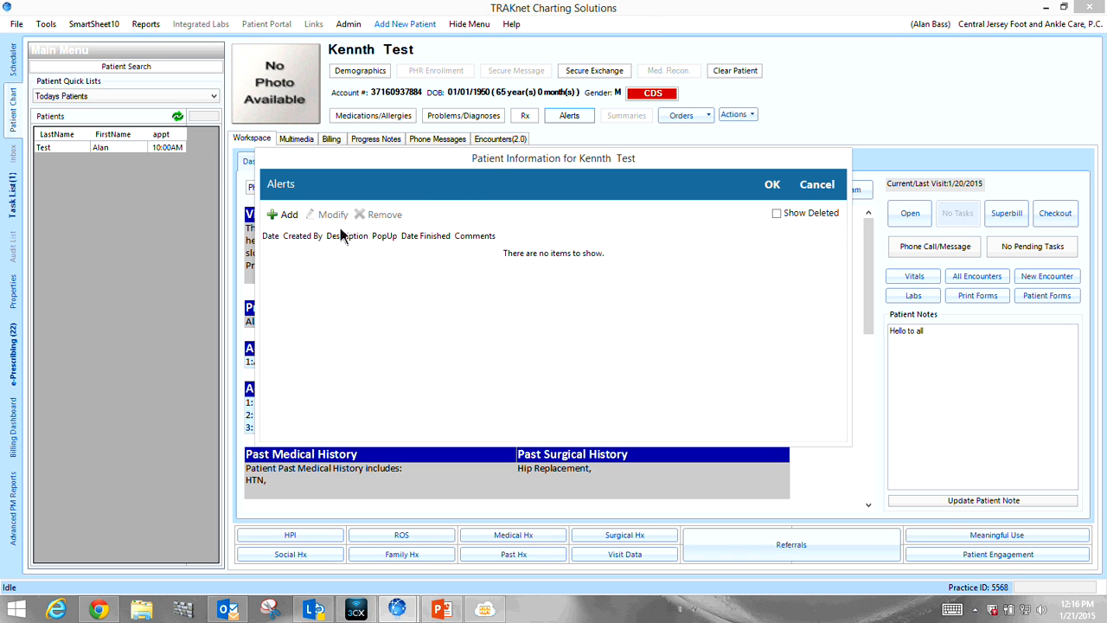
{"action": "left_click", "coordinate": [286, 215]}
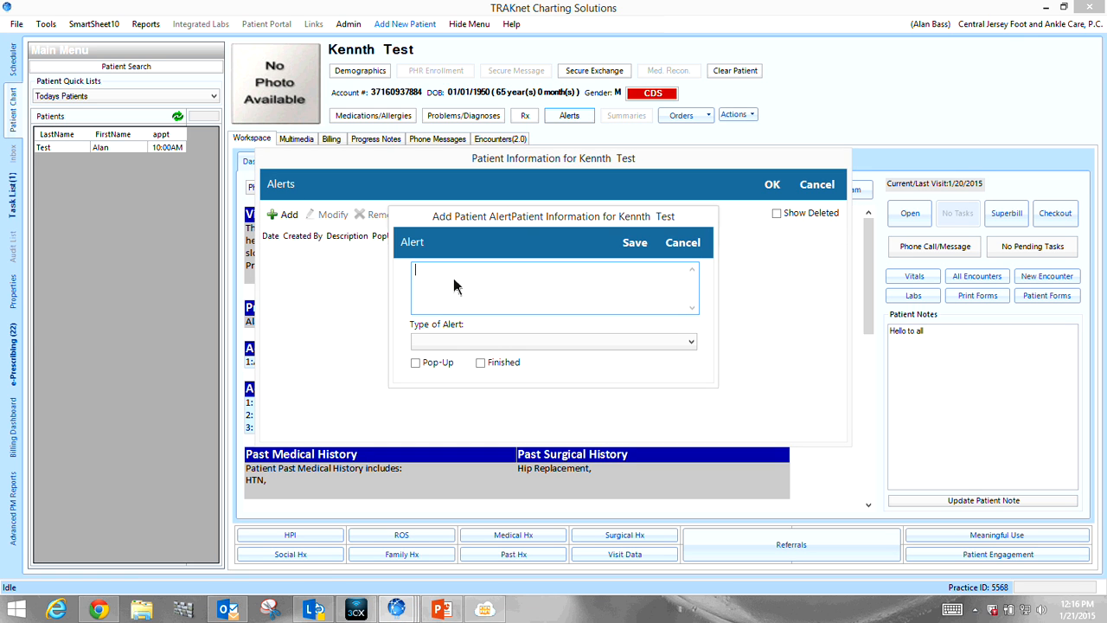
{"action": "type", "text": "this is an alert"}
{"action": "left_click", "coordinate": [693, 343]}
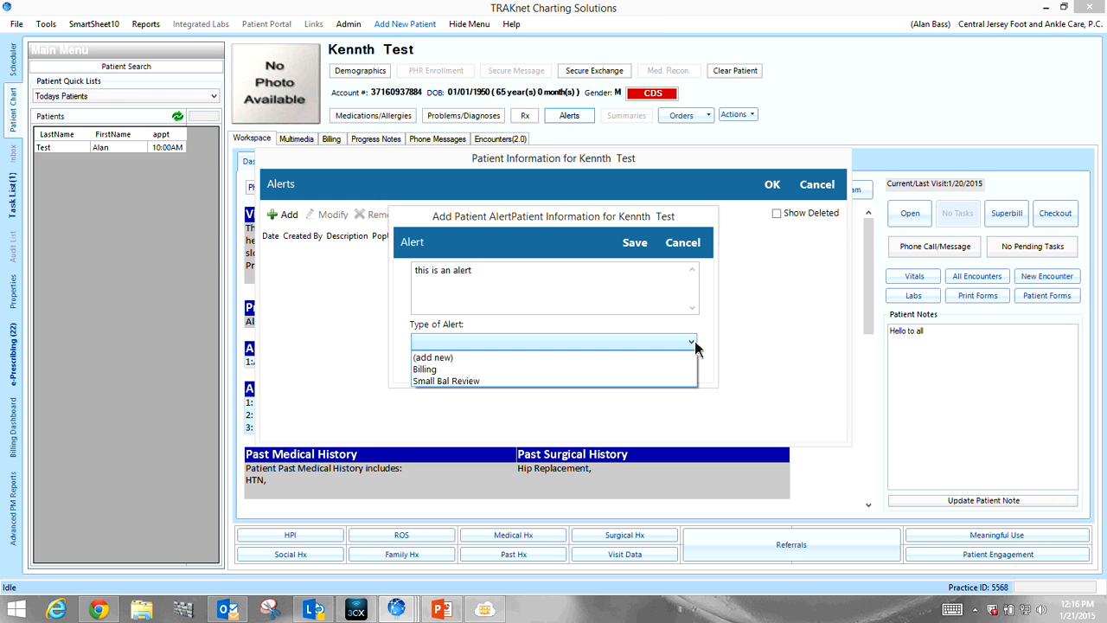
{"action": "left_click", "coordinate": [445, 370]}
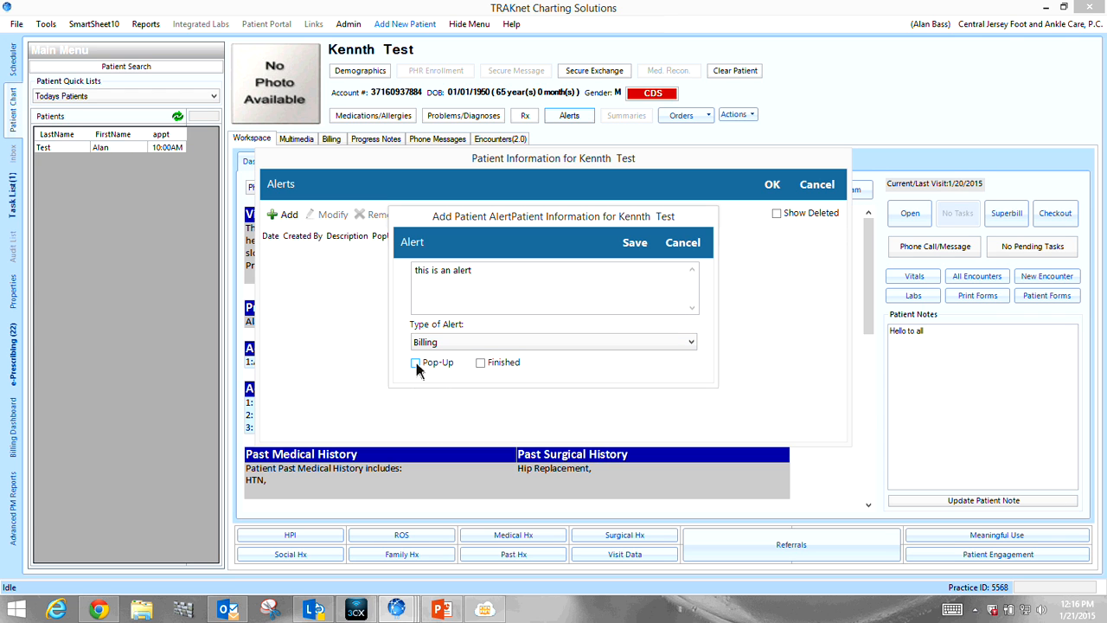
{"action": "left_click", "coordinate": [636, 243]}
{"action": "left_click", "coordinate": [773, 185]}
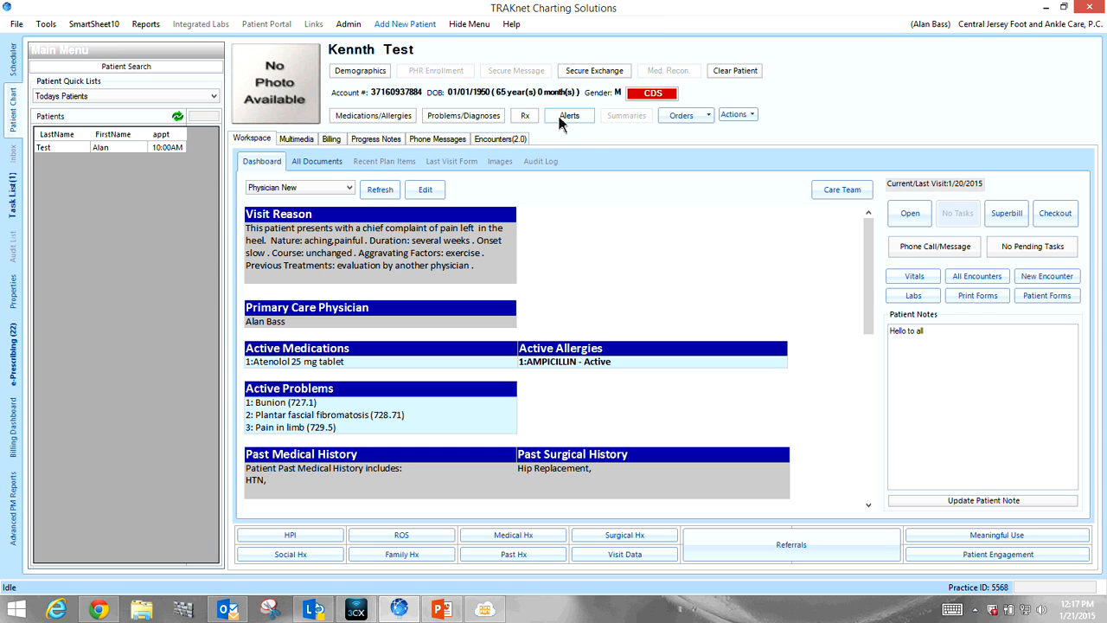
View the patient's pathology orders and a blank Bako pathology order form, and return to the workspace without saving an order
{"action": "left_click", "coordinate": [710, 116]}
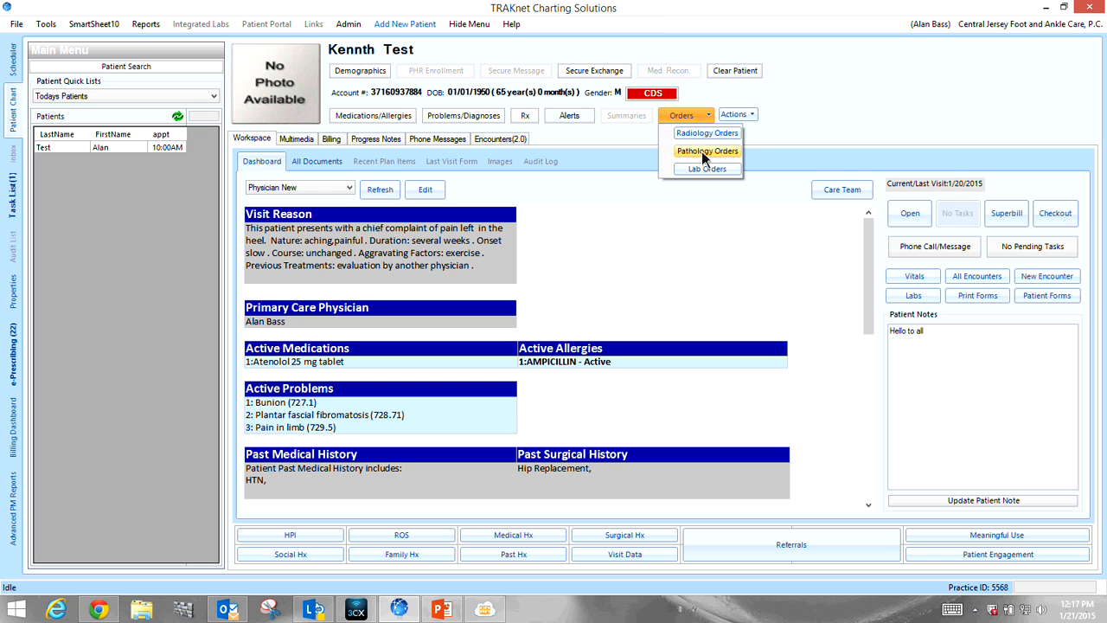
{"action": "left_click", "coordinate": [706, 151]}
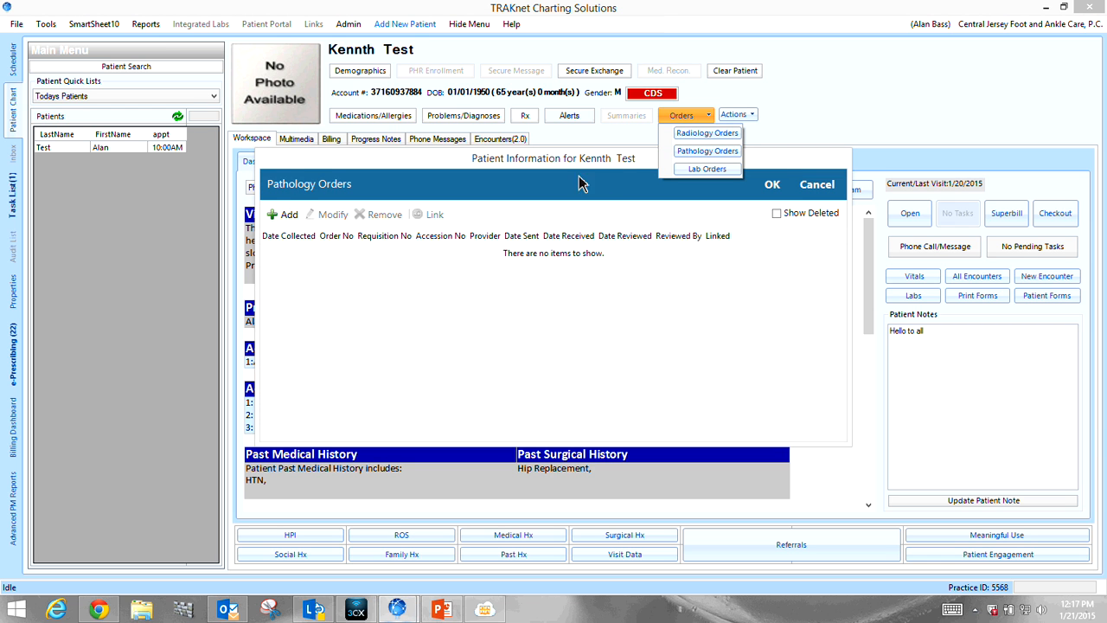
{"action": "left_click", "coordinate": [286, 215]}
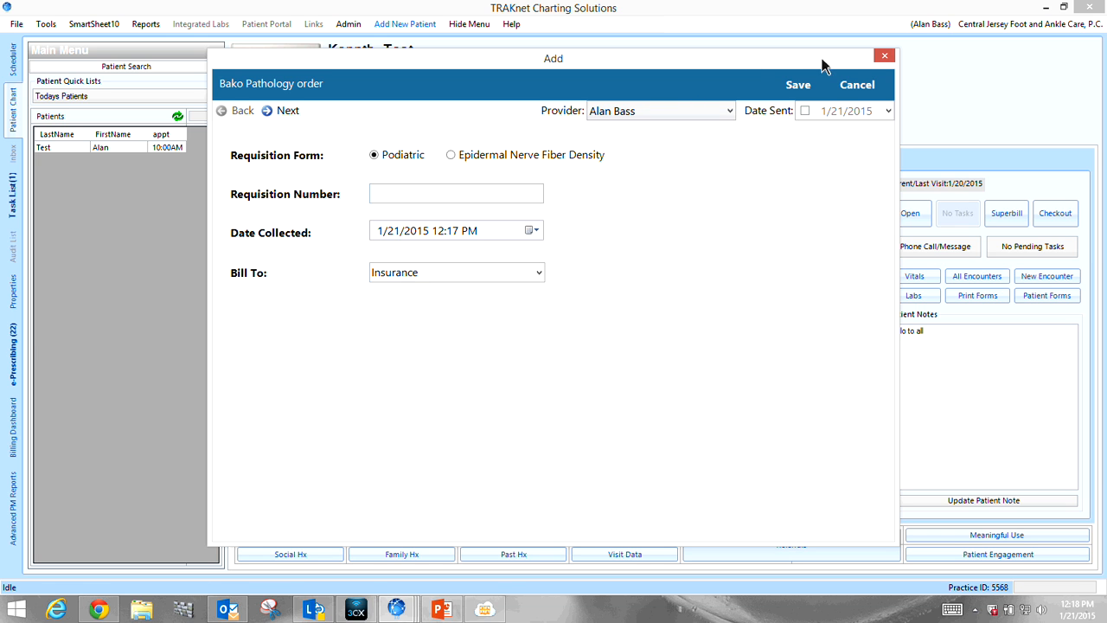
{"action": "left_click", "coordinate": [885, 59]}
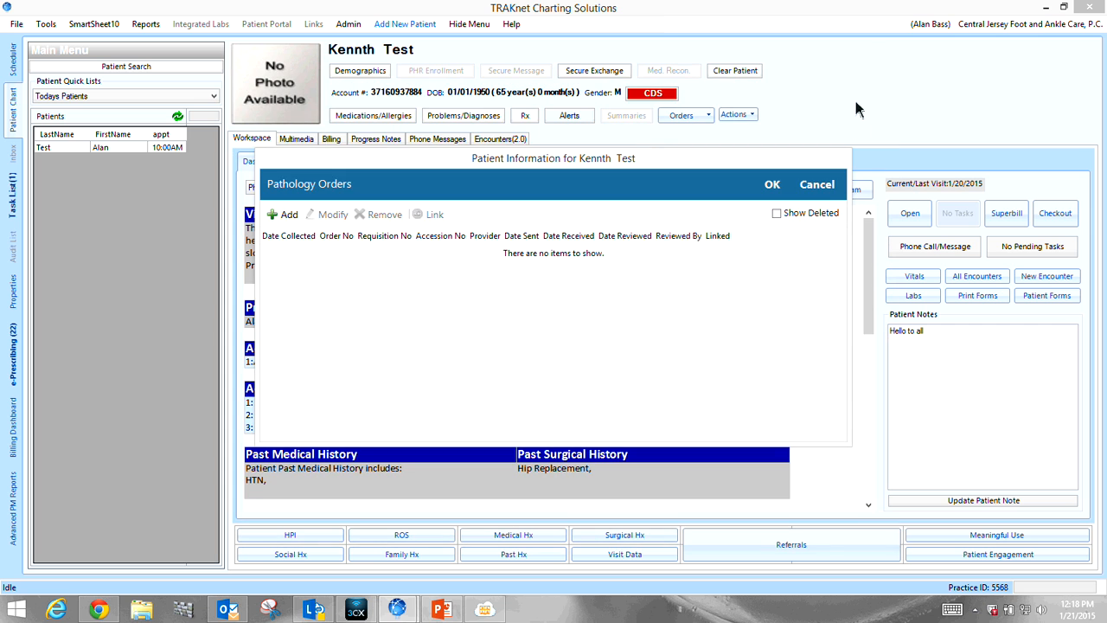
{"action": "left_click", "coordinate": [816, 185]}
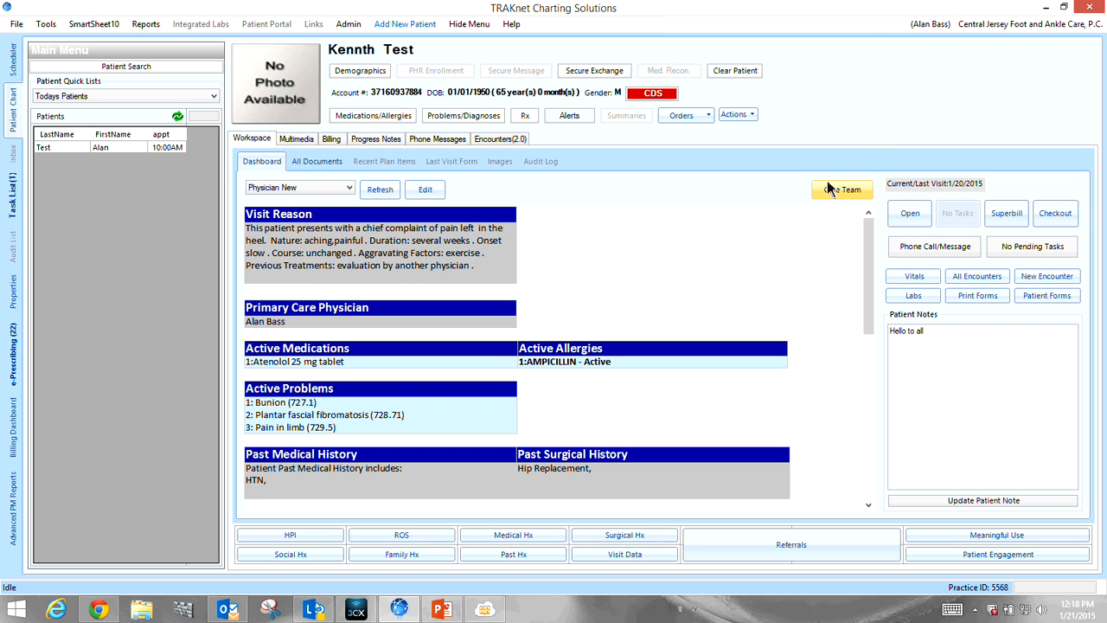
View the document import form and browse for a file to upload, and close both without importing anything
{"action": "left_click", "coordinate": [752, 119]}
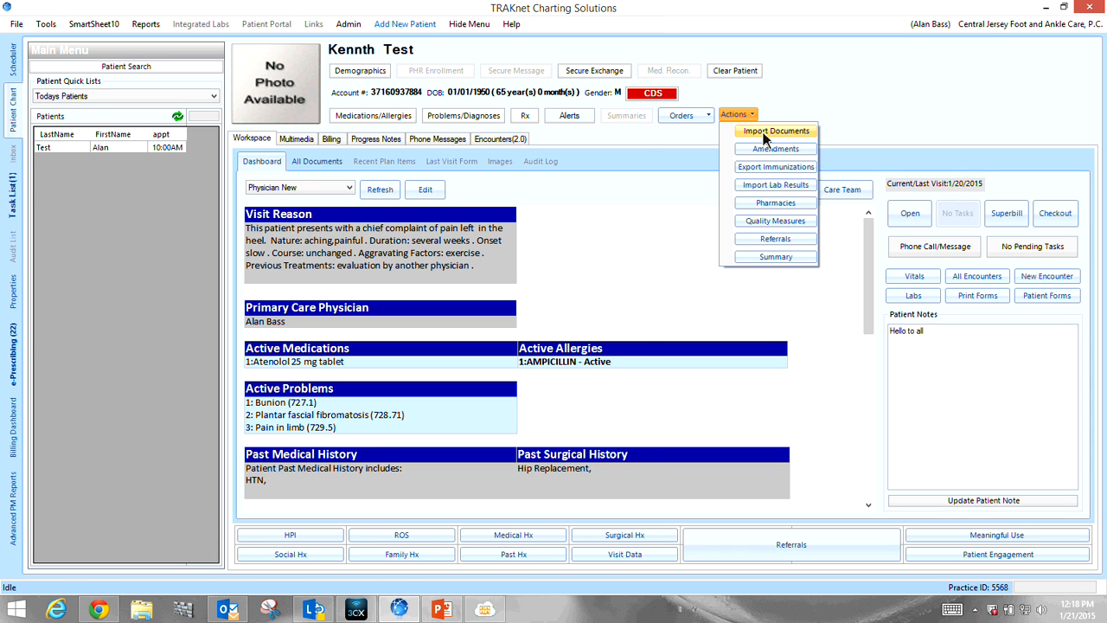
{"action": "left_click", "coordinate": [766, 134]}
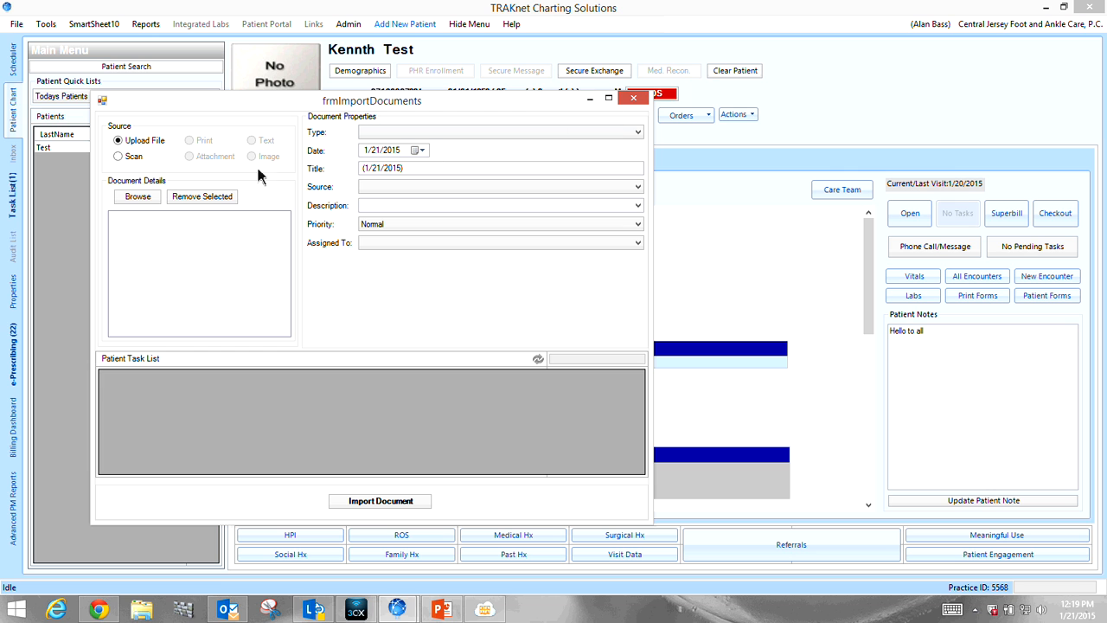
{"action": "left_click", "coordinate": [148, 200]}
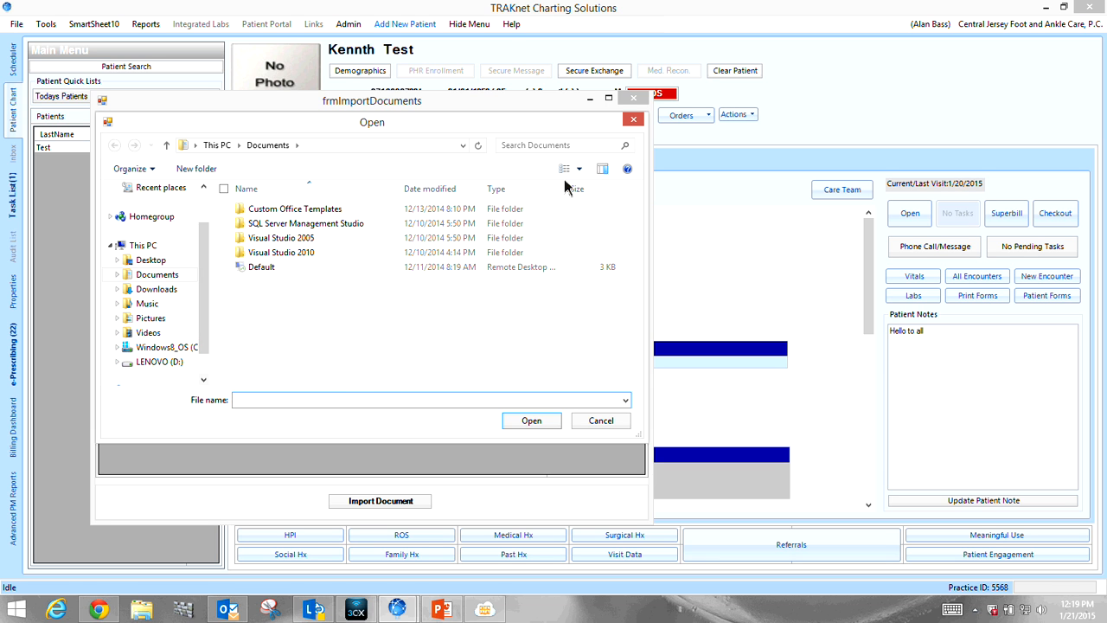
{"action": "left_click", "coordinate": [634, 121]}
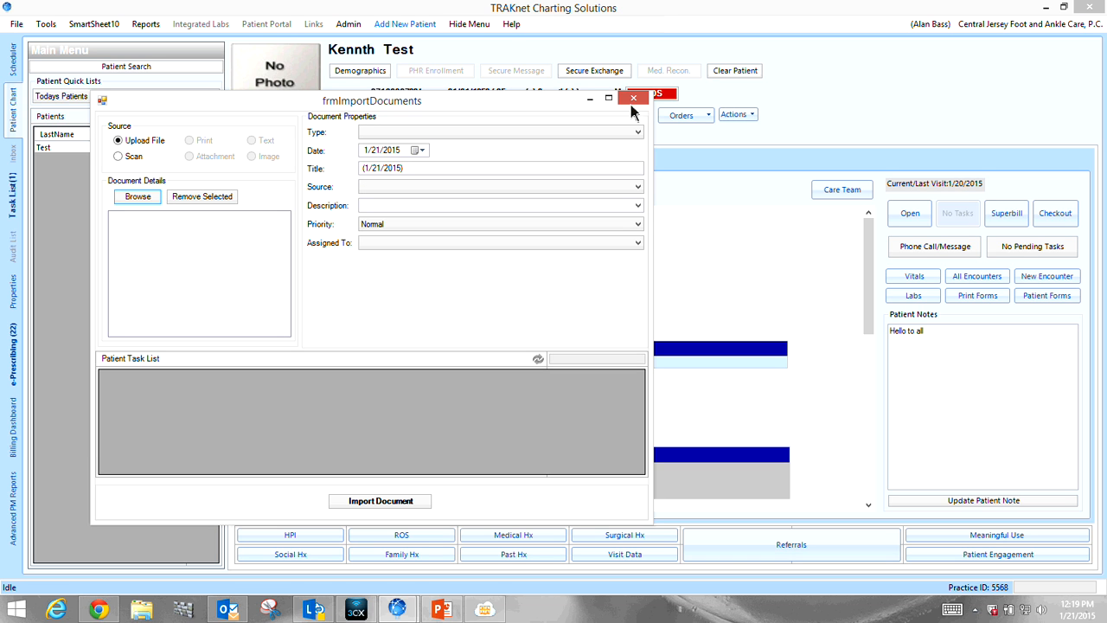
{"action": "left_click", "coordinate": [634, 101]}
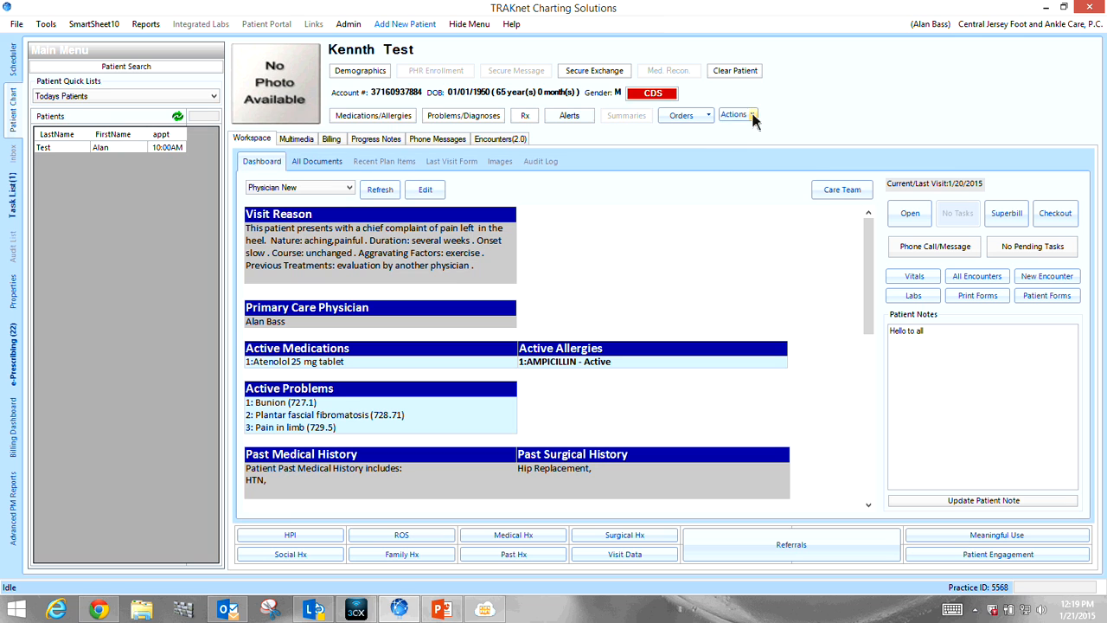
View the patient's amendments and a blank amendment form, and return to the workspace without adding an amendment
{"action": "left_click", "coordinate": [753, 114]}
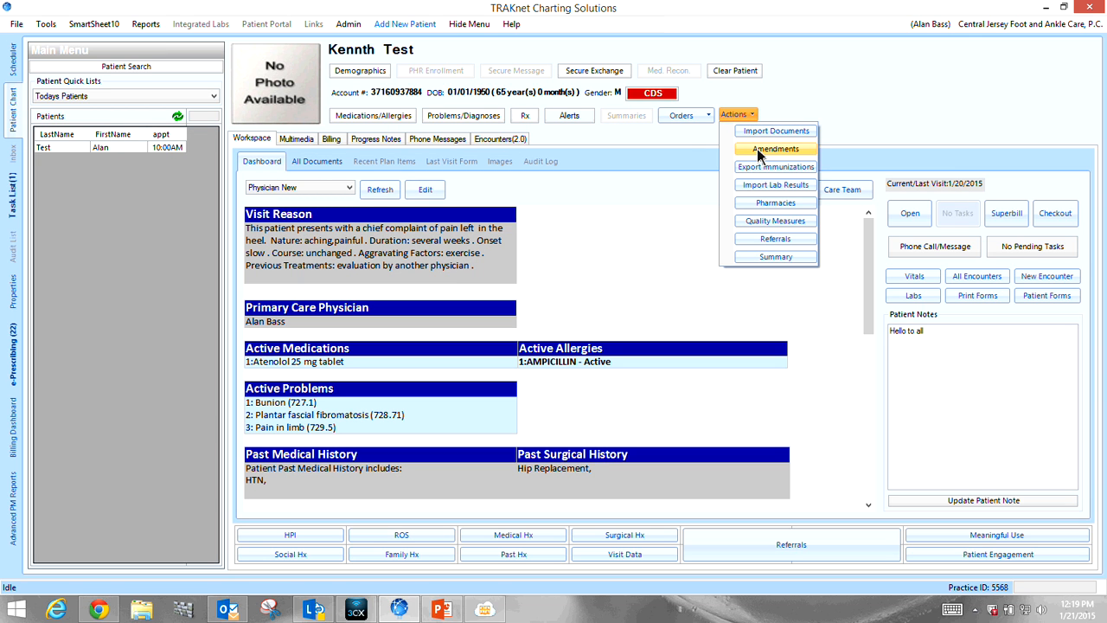
{"action": "left_click", "coordinate": [758, 151]}
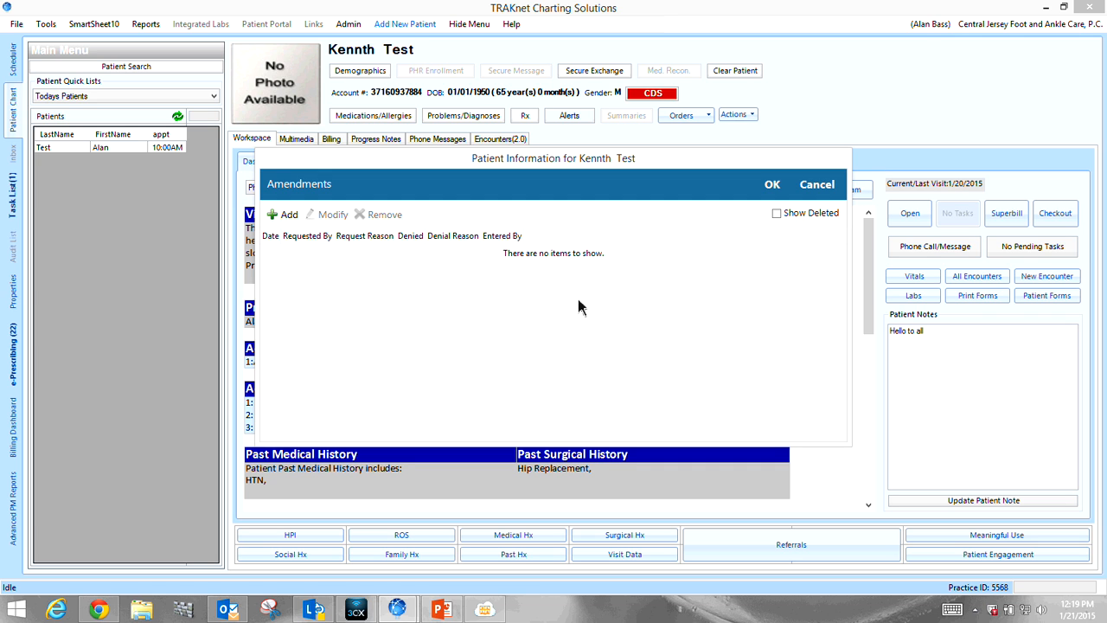
{"action": "left_click", "coordinate": [287, 216]}
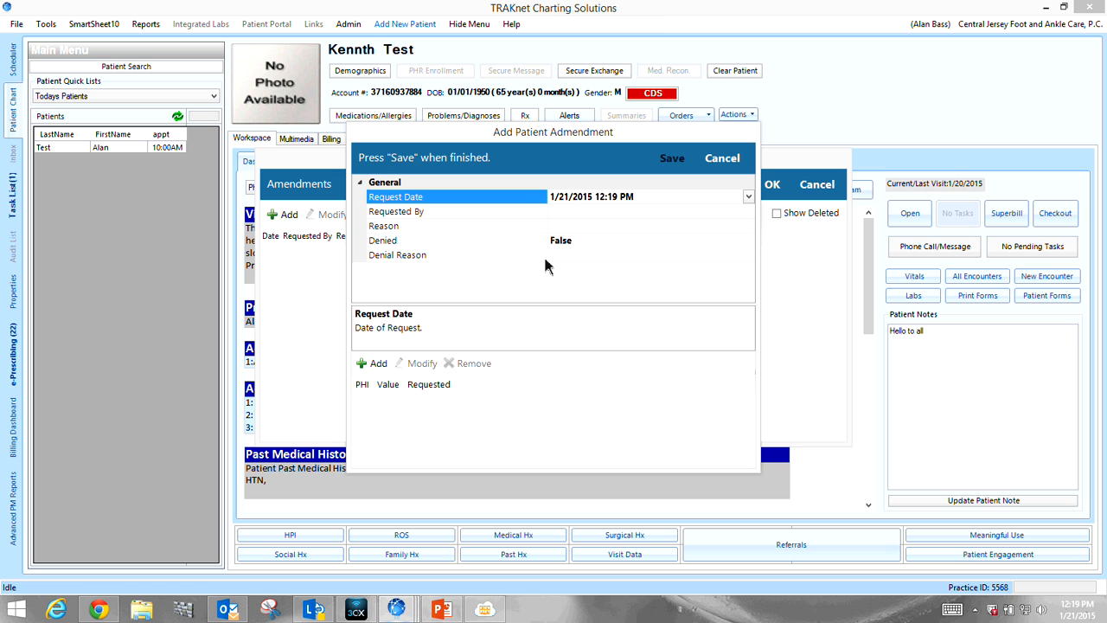
{"action": "left_click", "coordinate": [722, 161]}
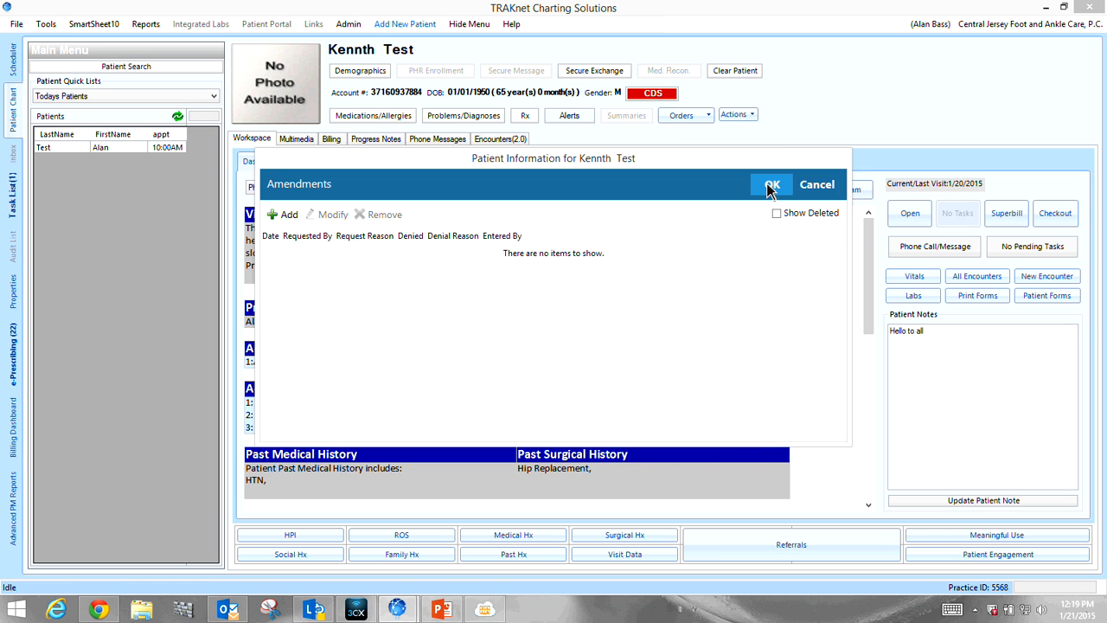
{"action": "left_click", "coordinate": [817, 185]}
View the favorite pharmacies in the patient's pharmacy selection, and cancel without choosing one
{"action": "left_click", "coordinate": [753, 115]}
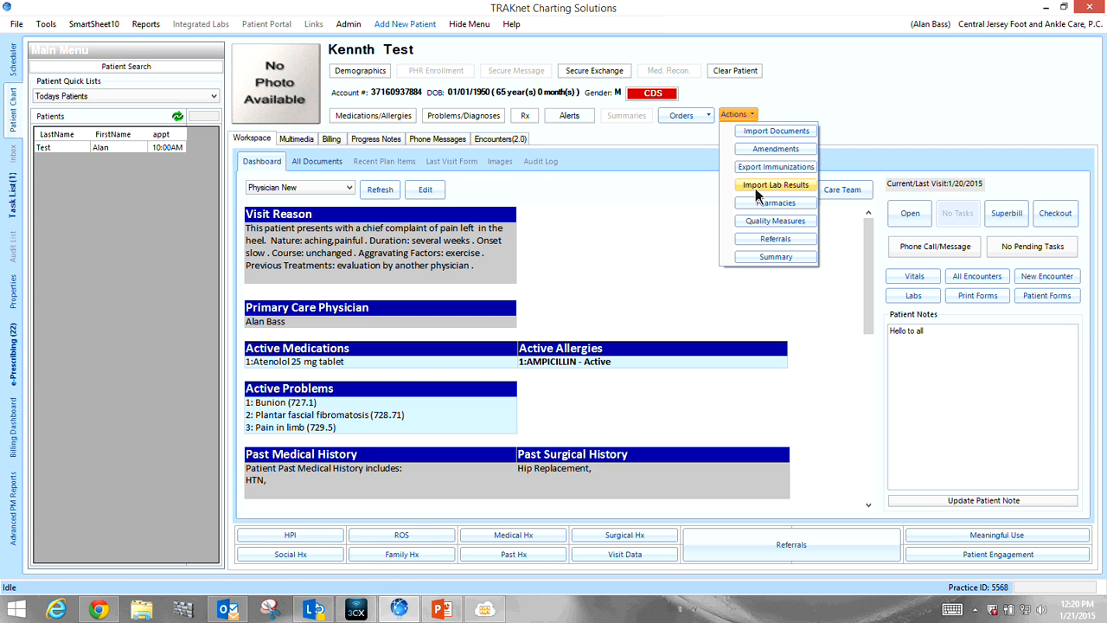
{"action": "left_click", "coordinate": [786, 205]}
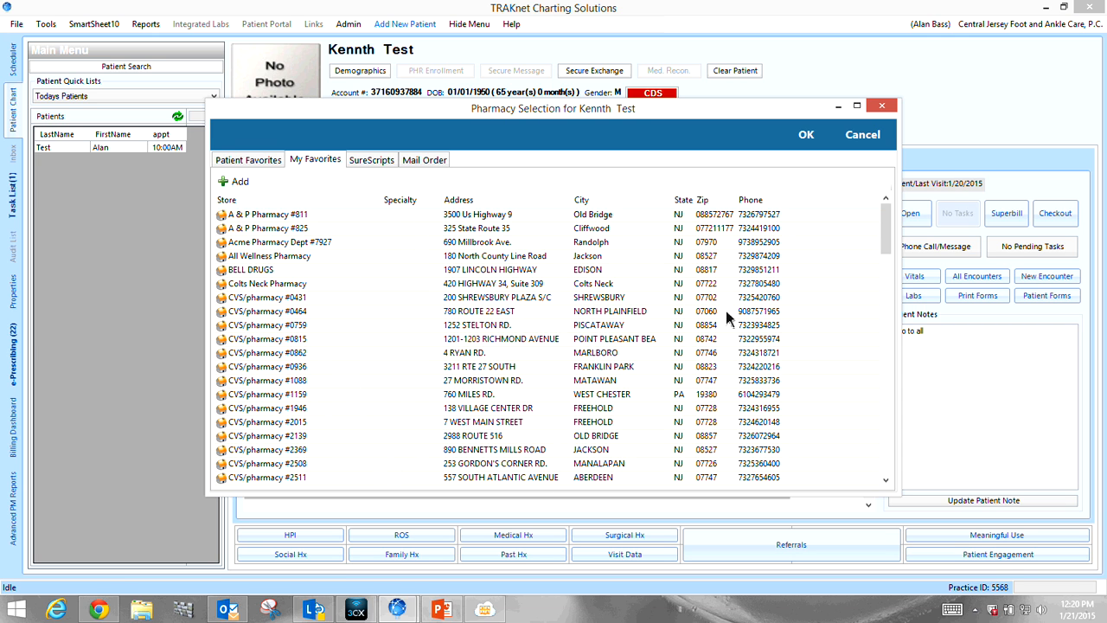
{"action": "left_click", "coordinate": [870, 138]}
View the patient's quality measures and a blank Clinical Measure Factors entry, and return to the workspace without saving
{"action": "left_click", "coordinate": [752, 115]}
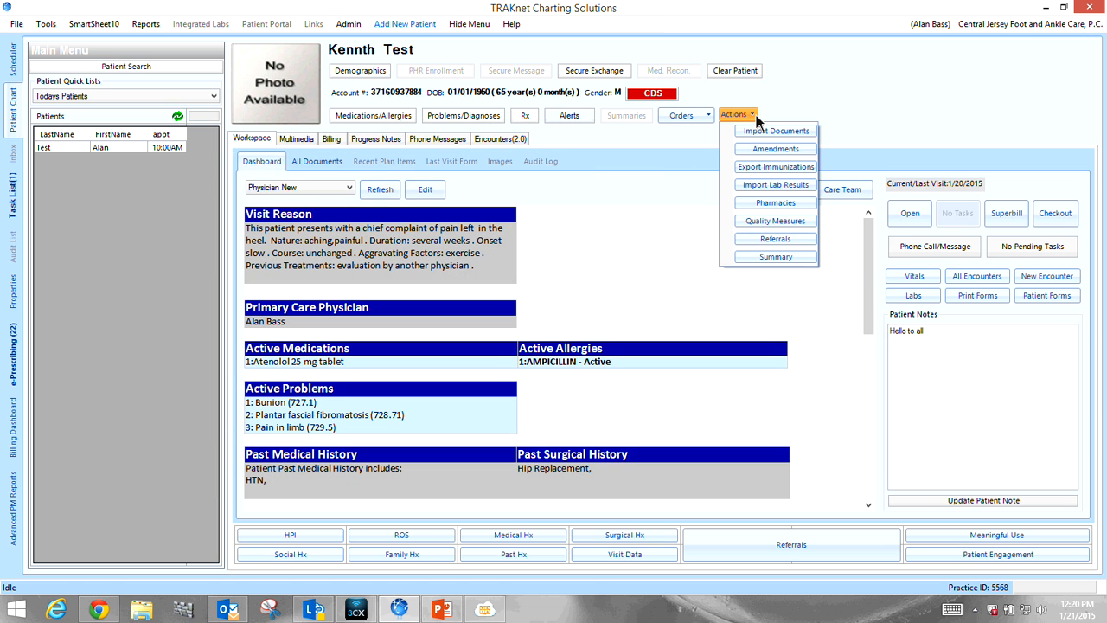
{"action": "left_click", "coordinate": [766, 221]}
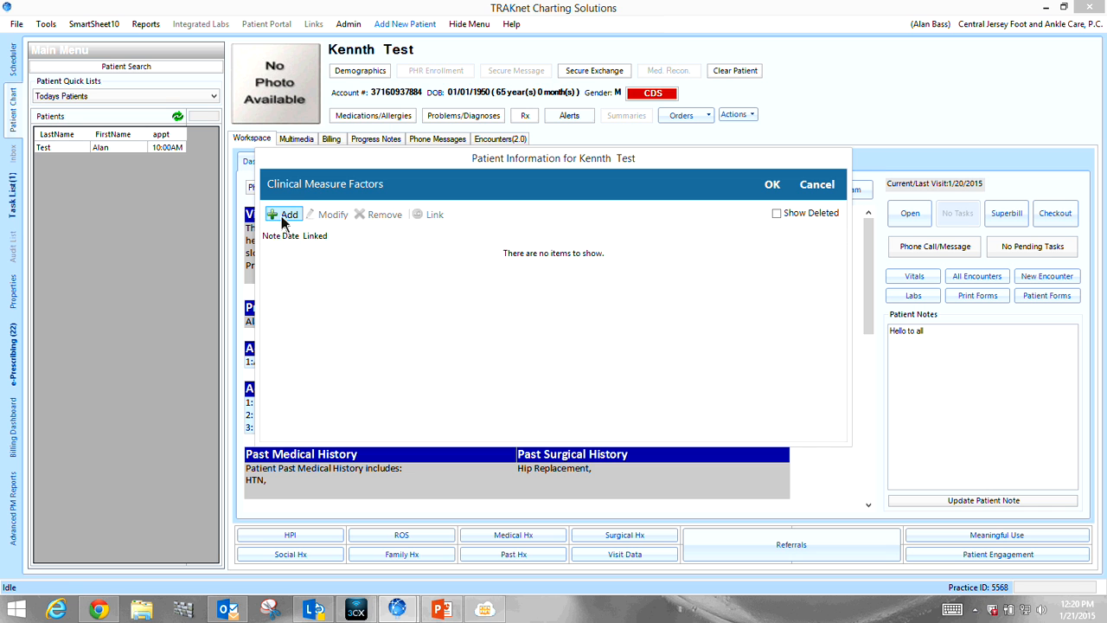
{"action": "left_click", "coordinate": [286, 216]}
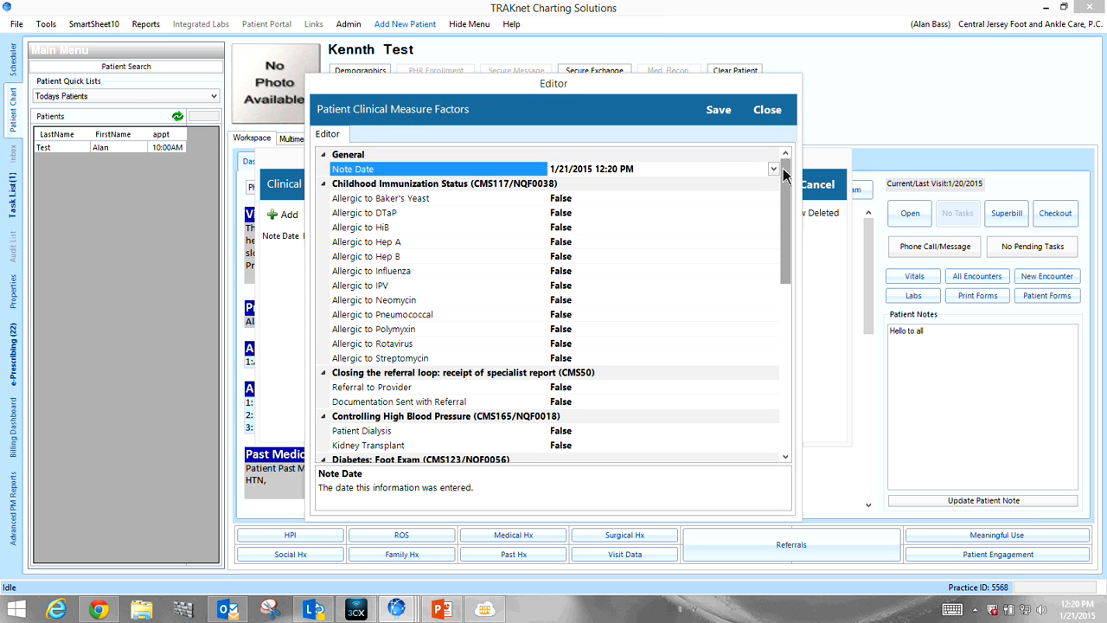
{"action": "left_click_drag", "start_coordinate": [783, 173], "coordinate": [800, 156]}
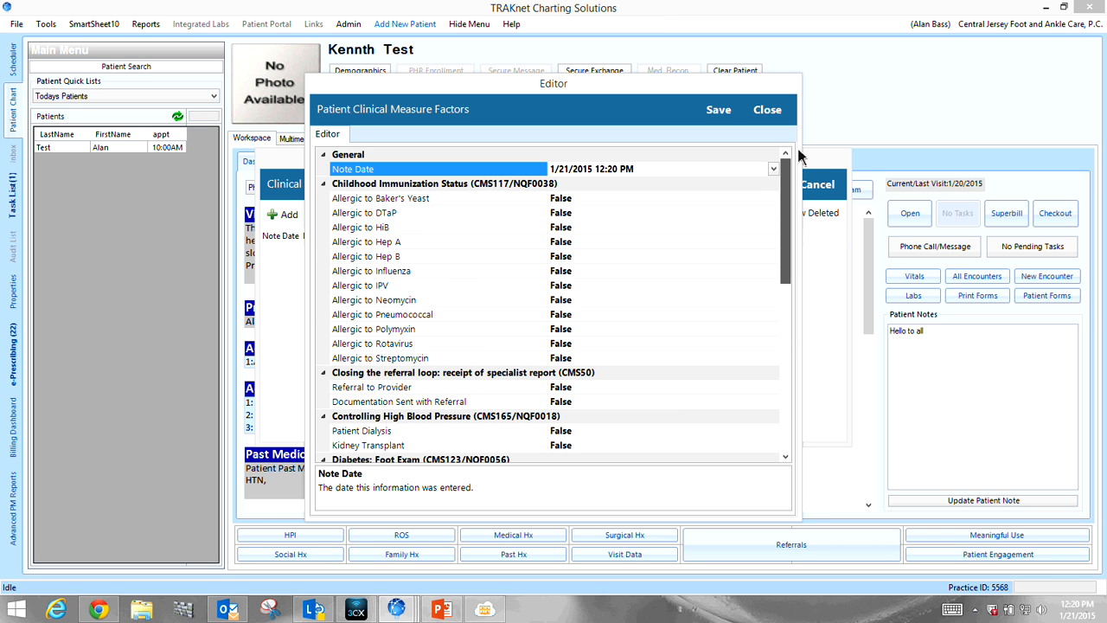
{"action": "left_click", "coordinate": [771, 109]}
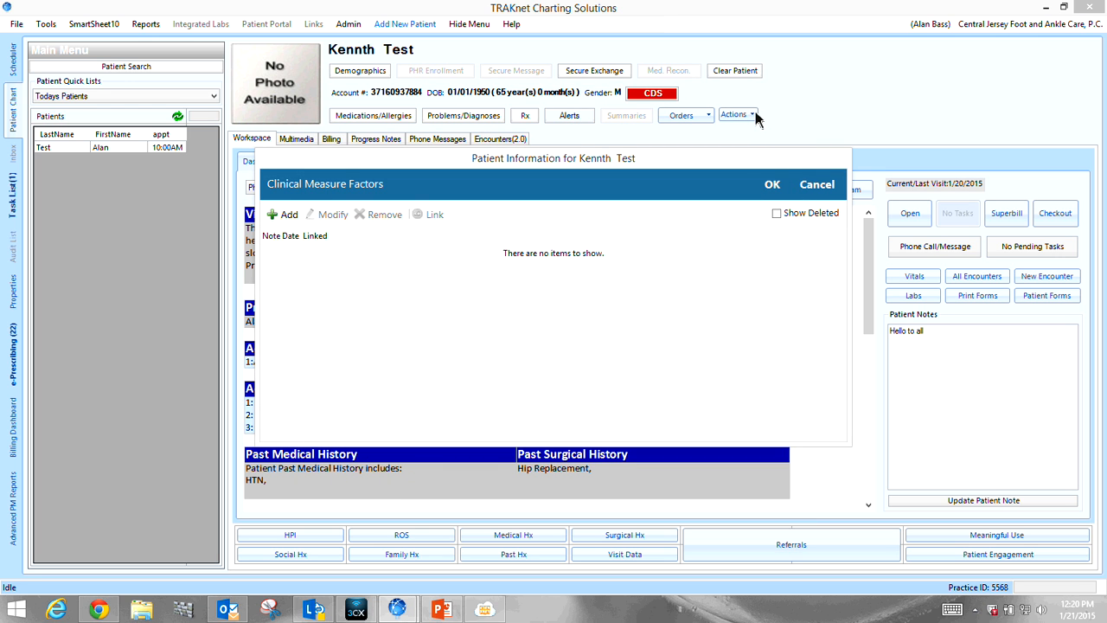
{"action": "left_click", "coordinate": [822, 188]}
View the patient's referrals and a blank referral form, and return to the workspace without saving a referral
{"action": "left_click", "coordinate": [755, 114]}
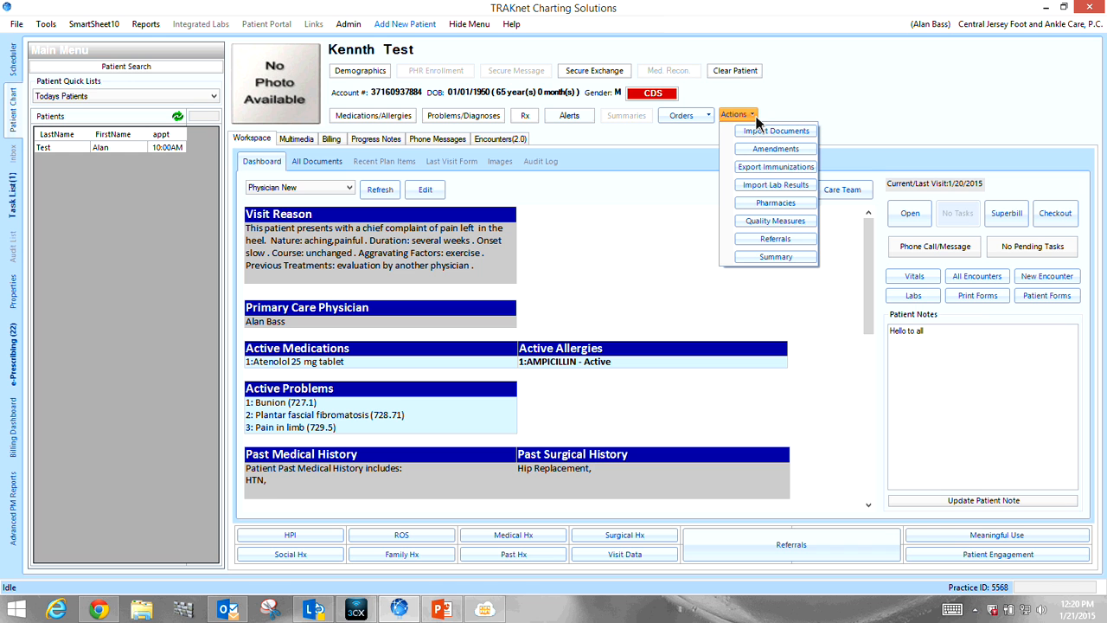
{"action": "left_click", "coordinate": [783, 239]}
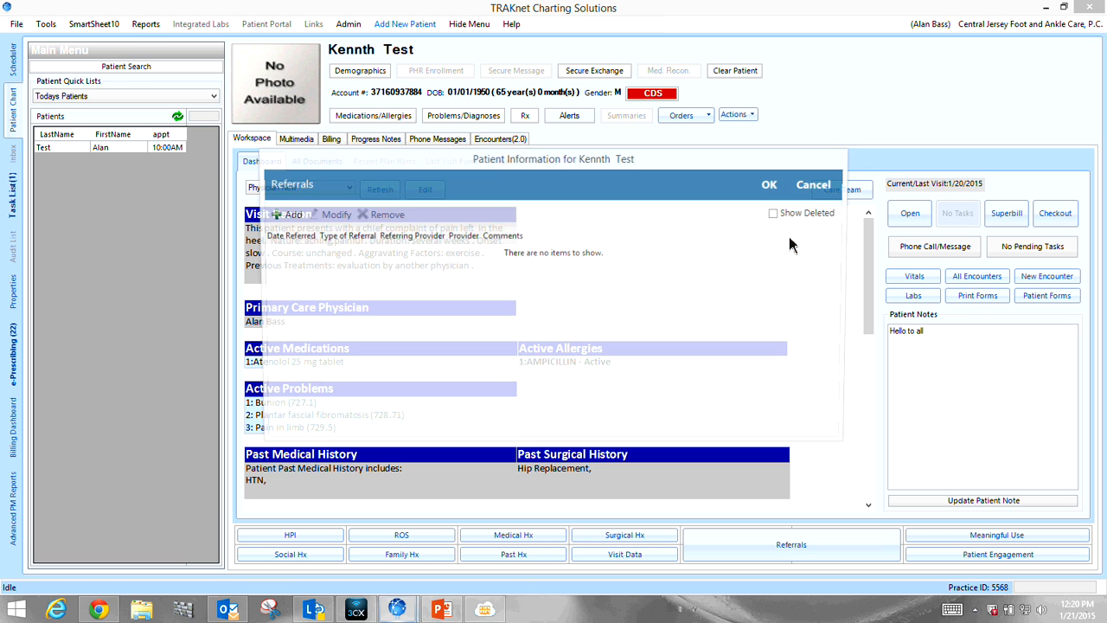
{"action": "left_click", "coordinate": [289, 214]}
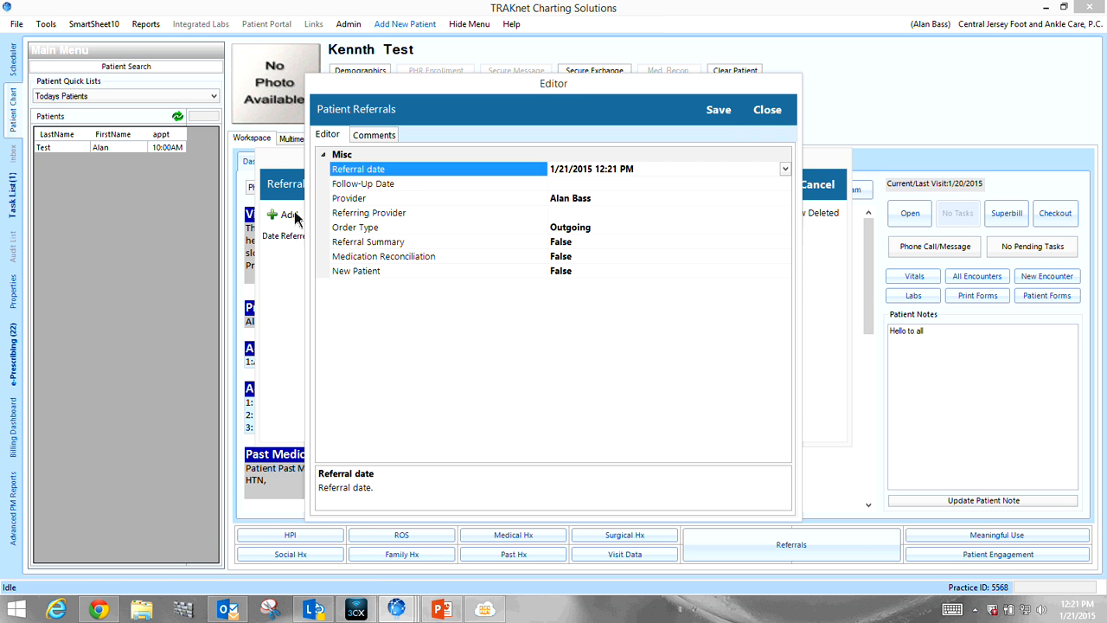
{"action": "left_click", "coordinate": [758, 113]}
{"action": "left_click", "coordinate": [817, 186]}
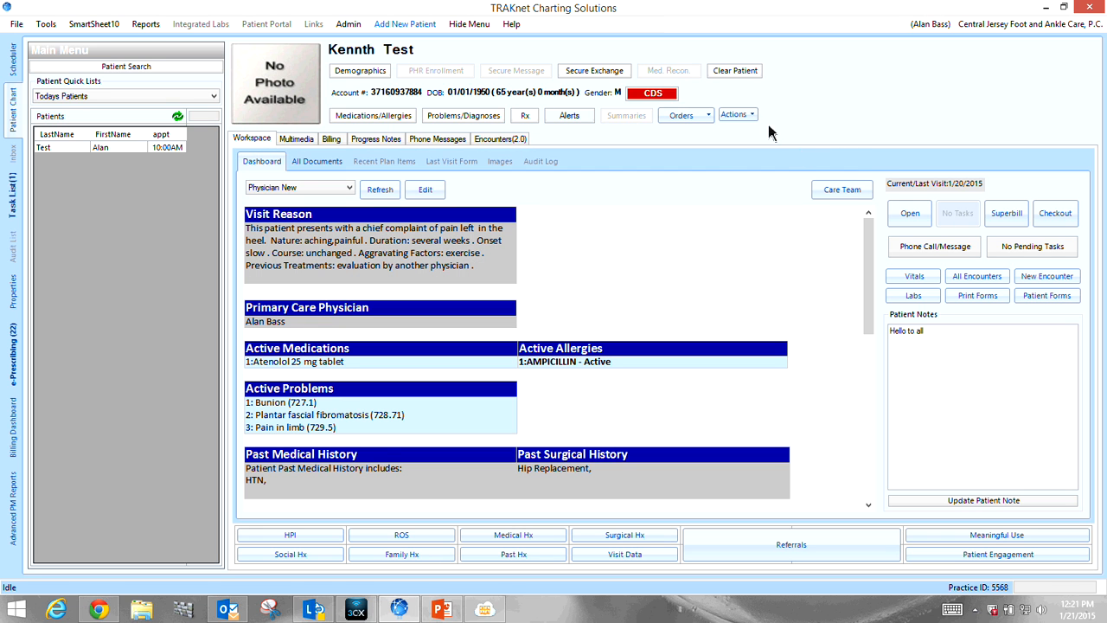
View the patient summary report with its content options, and close it without printing
{"action": "left_click", "coordinate": [753, 117]}
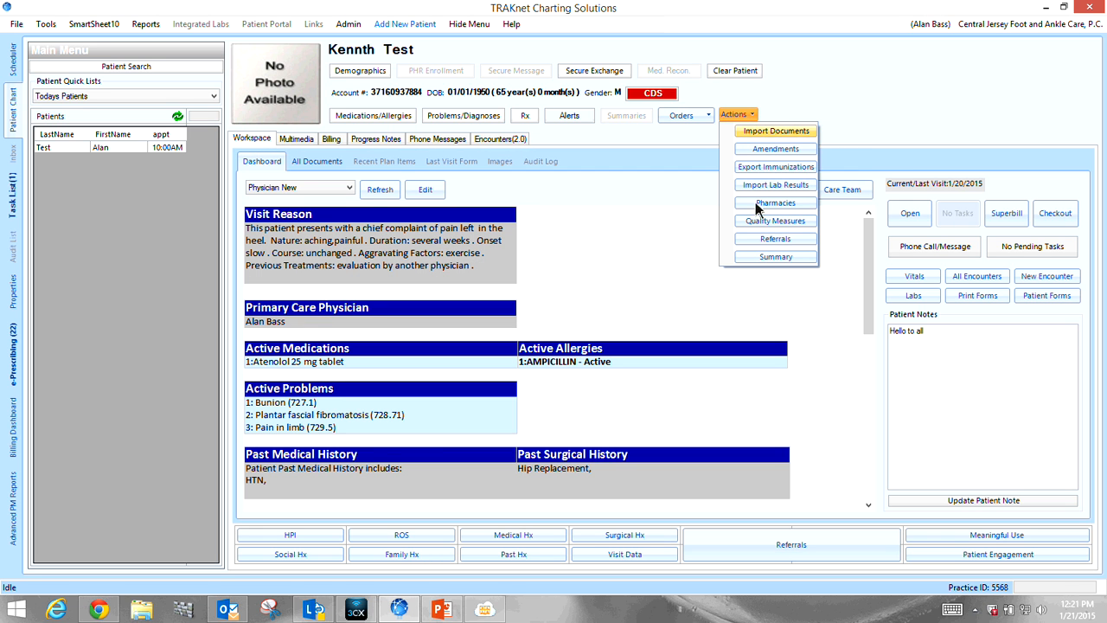
{"action": "left_click", "coordinate": [768, 256]}
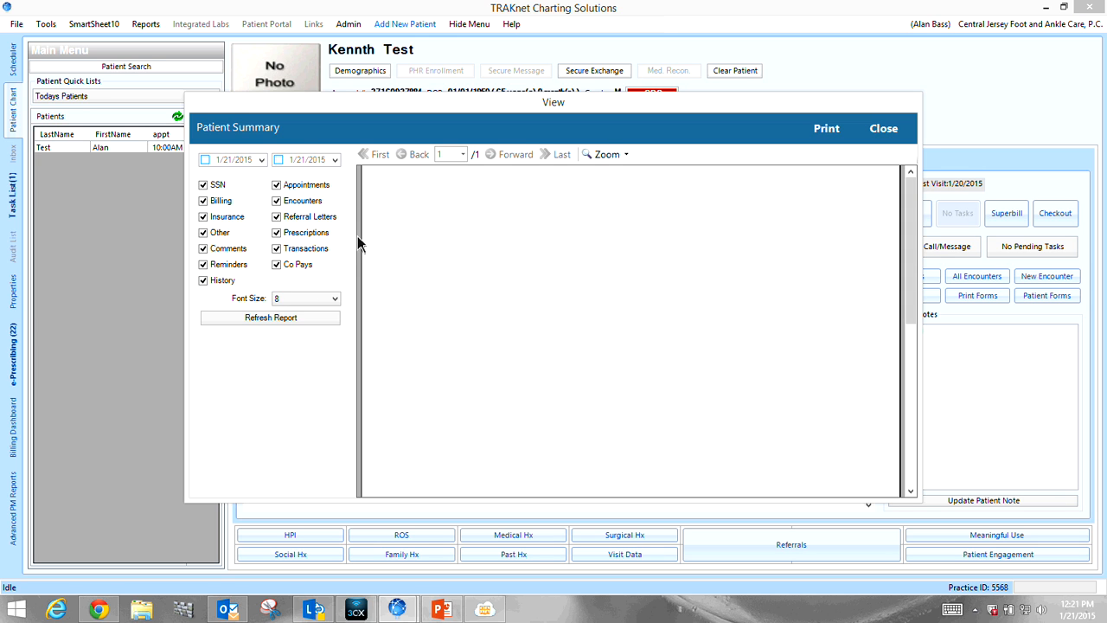
{"action": "left_click", "coordinate": [884, 129]}
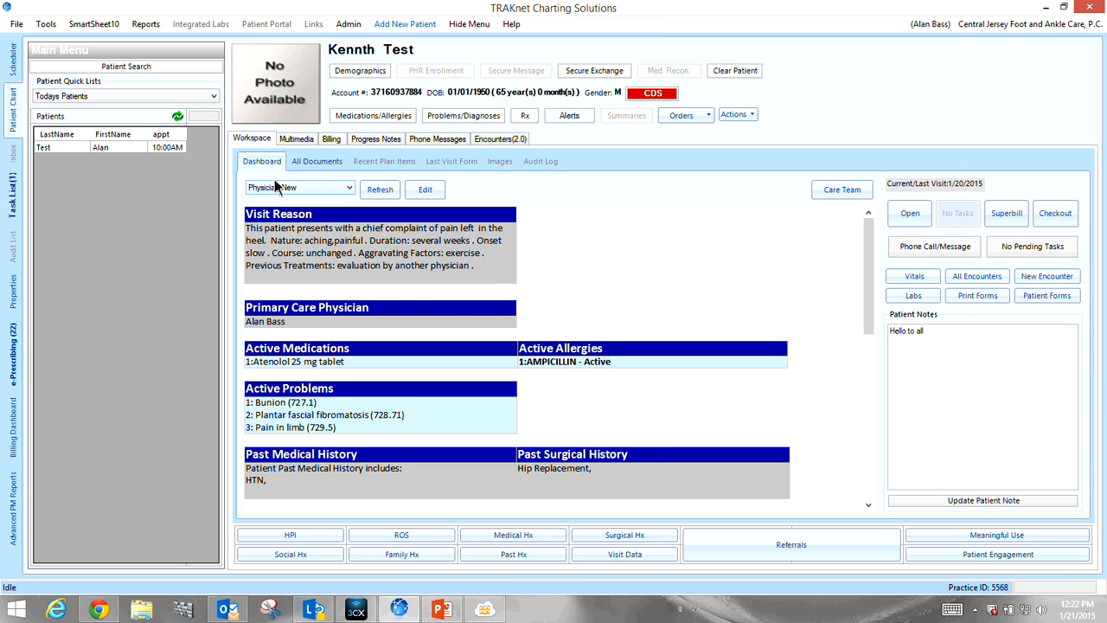
Show the patient dashboard in the Medical Assistant New layout, and switch it to the Billing New layout
{"action": "left_click", "coordinate": [351, 190]}
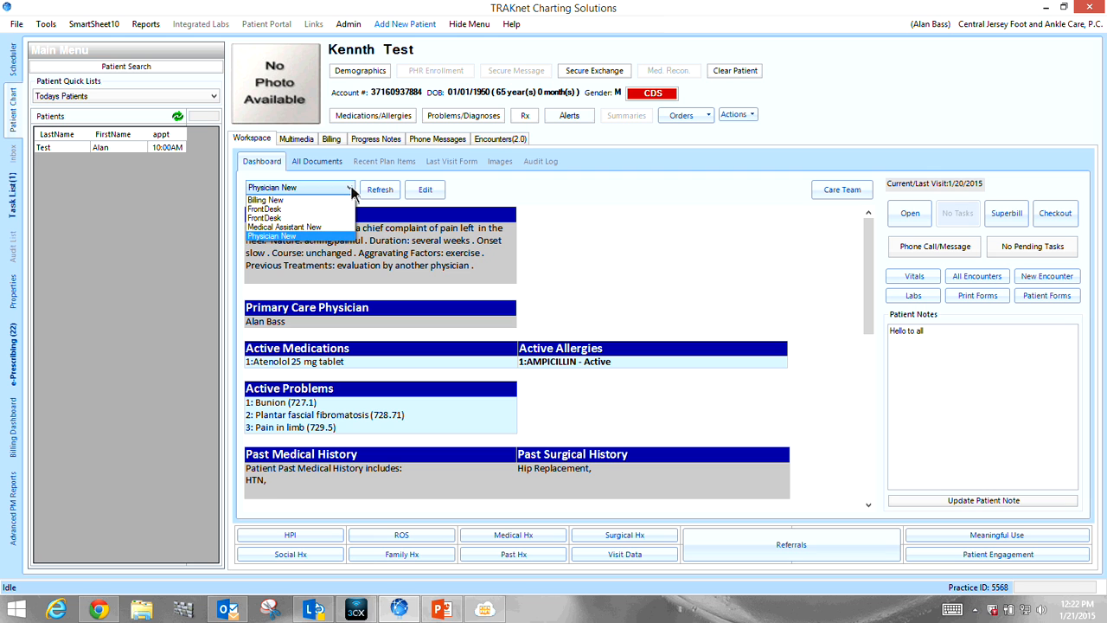
{"action": "left_click", "coordinate": [327, 228]}
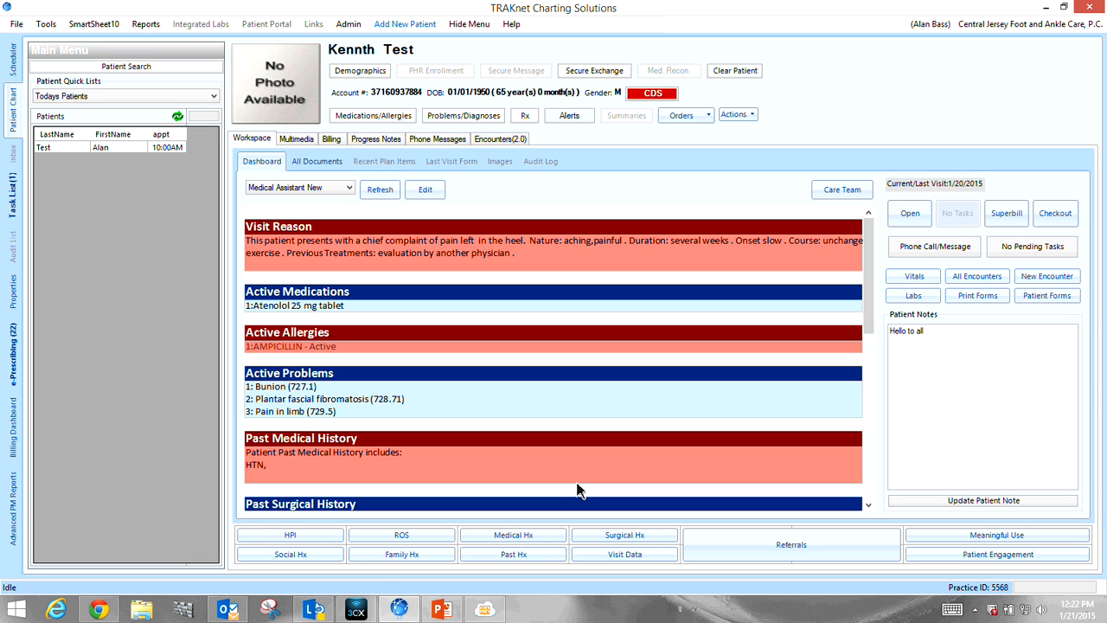
{"action": "left_click", "coordinate": [357, 186]}
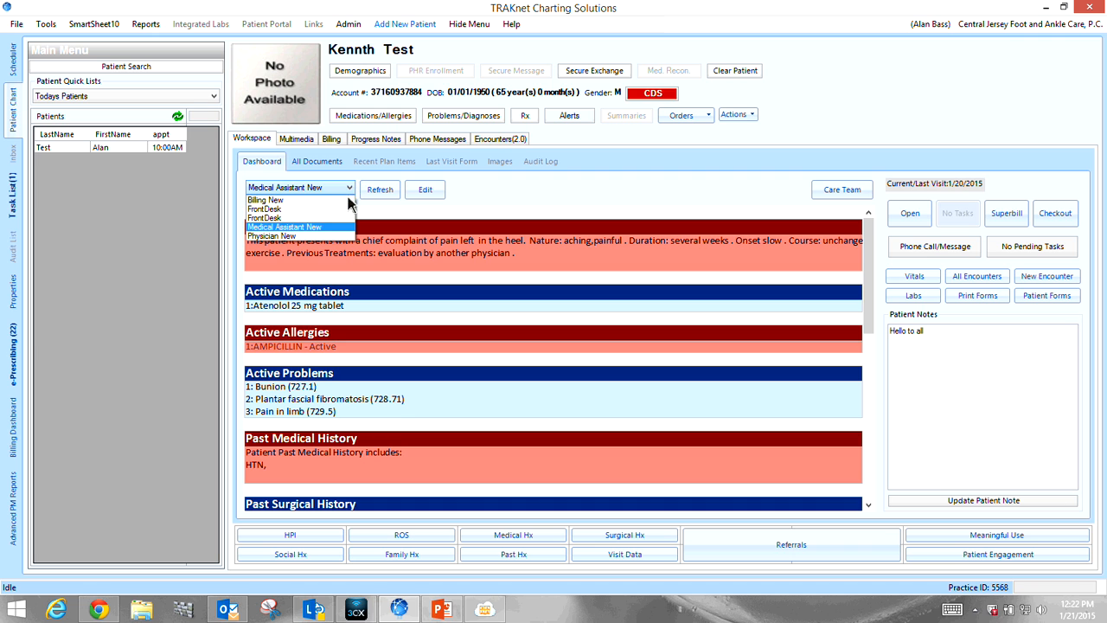
{"action": "left_click", "coordinate": [346, 199]}
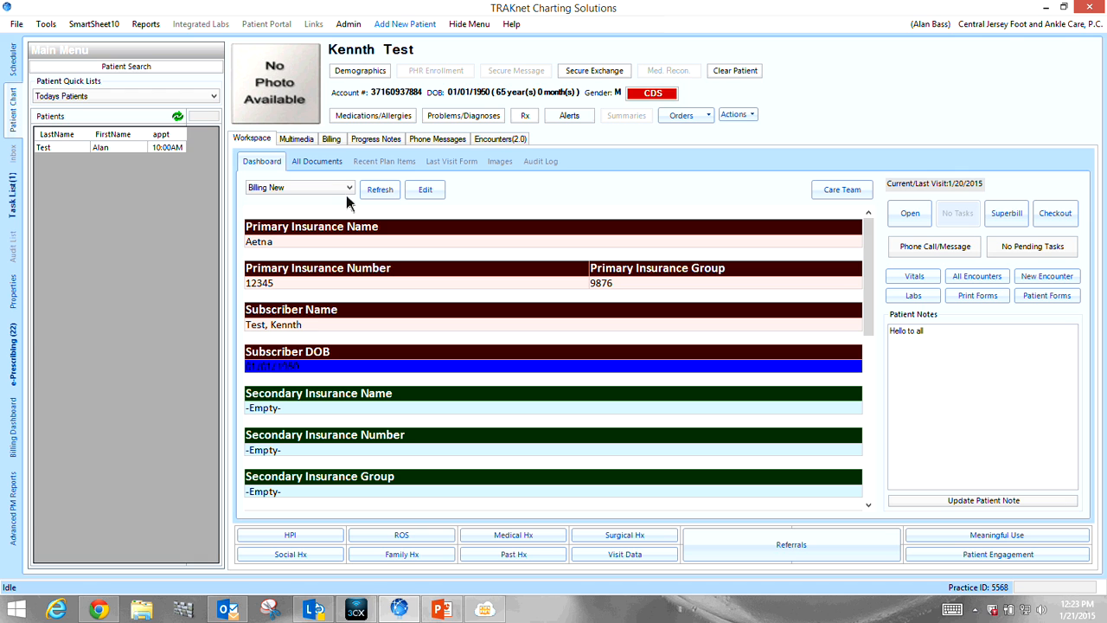
Open the Billing New dashboard template for editing and set the background of the secondary Subscriber DOB value row to Yellow
{"action": "left_click", "coordinate": [425, 191]}
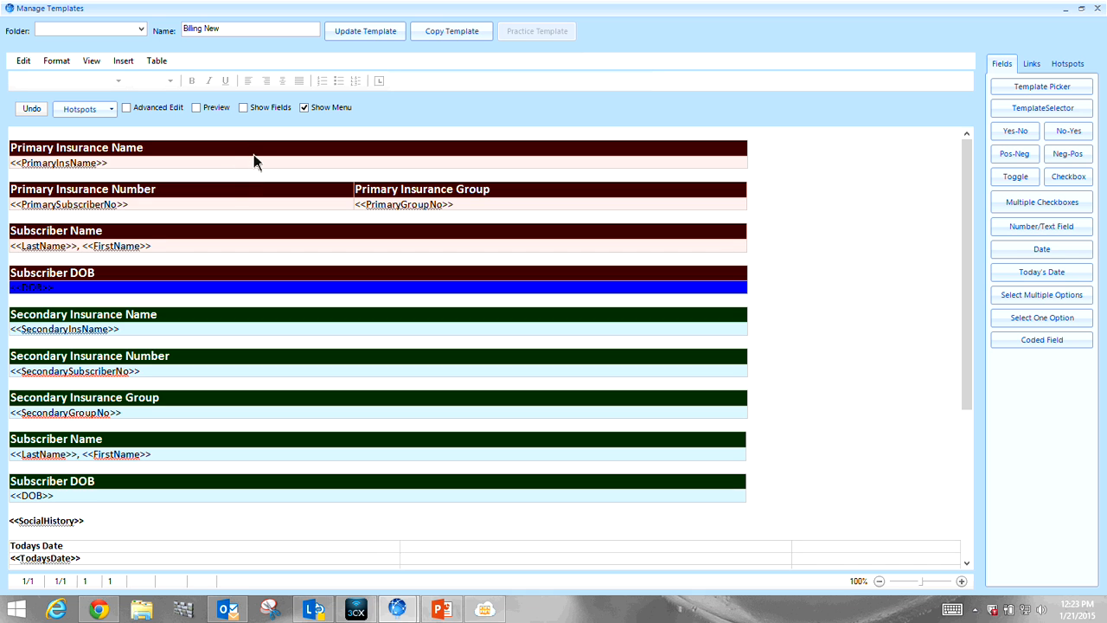
{"action": "left_click", "coordinate": [157, 61]}
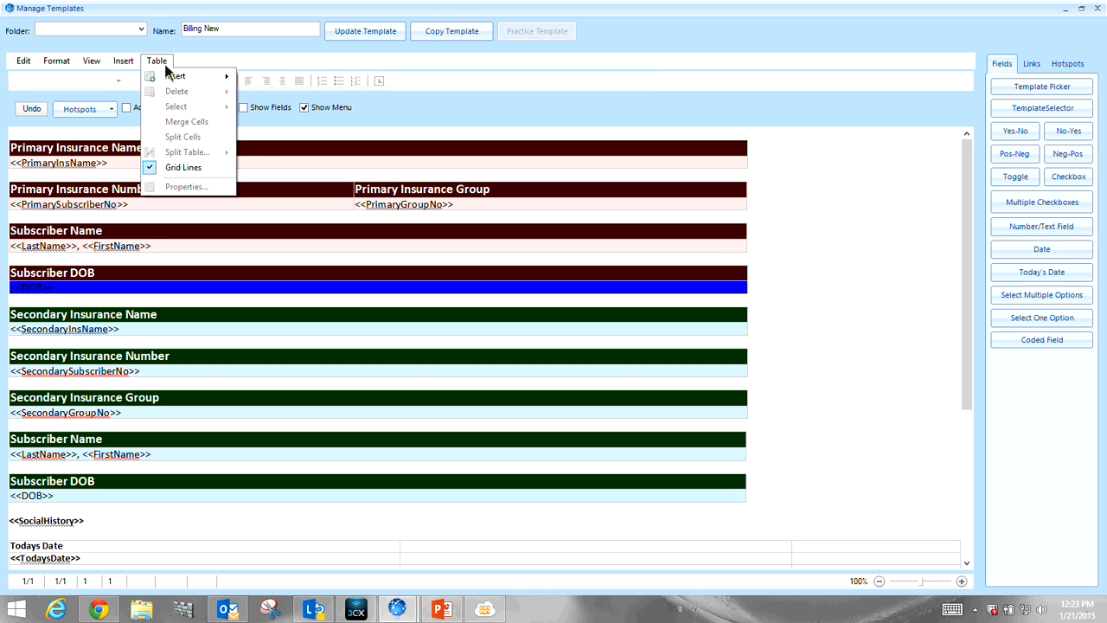
{"action": "mouse_move", "coordinate": [170, 77]}
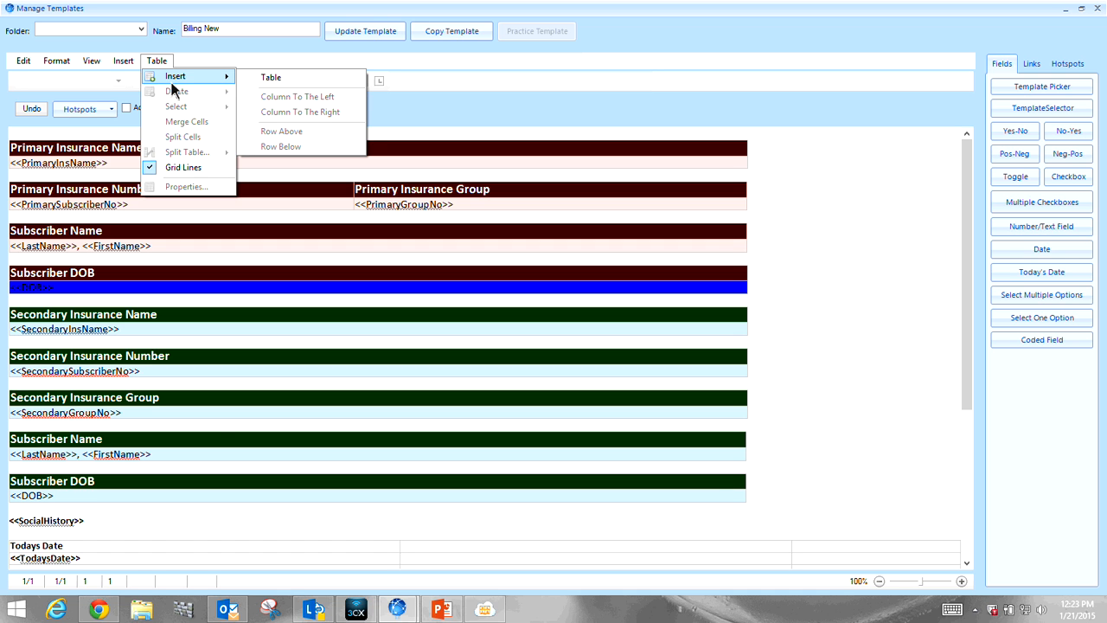
{"action": "left_click", "coordinate": [182, 494]}
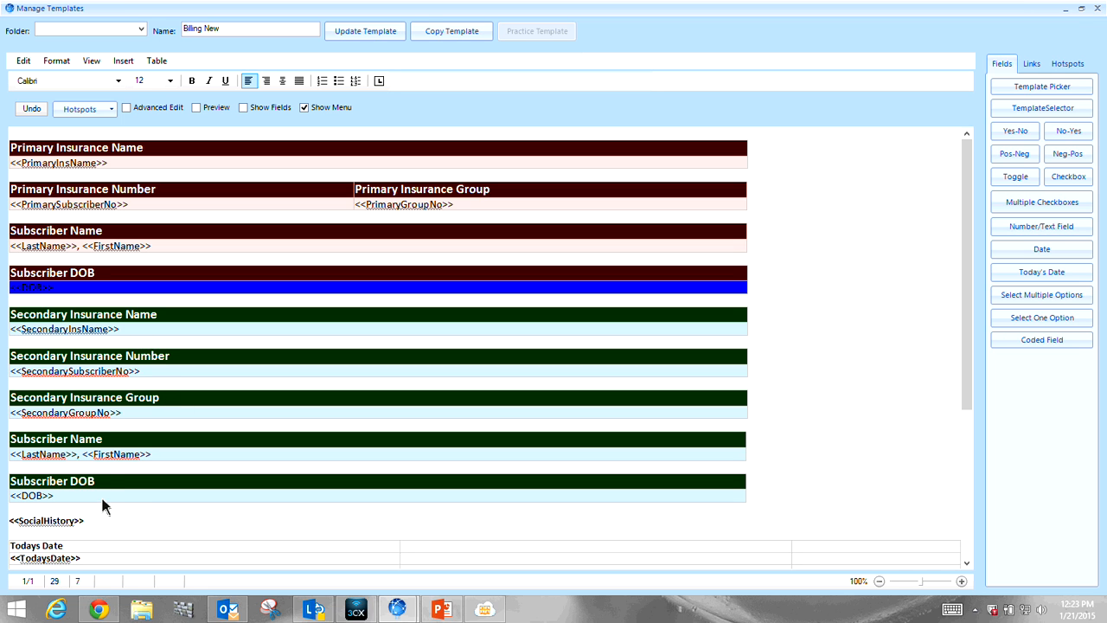
{"action": "left_click", "coordinate": [9, 496]}
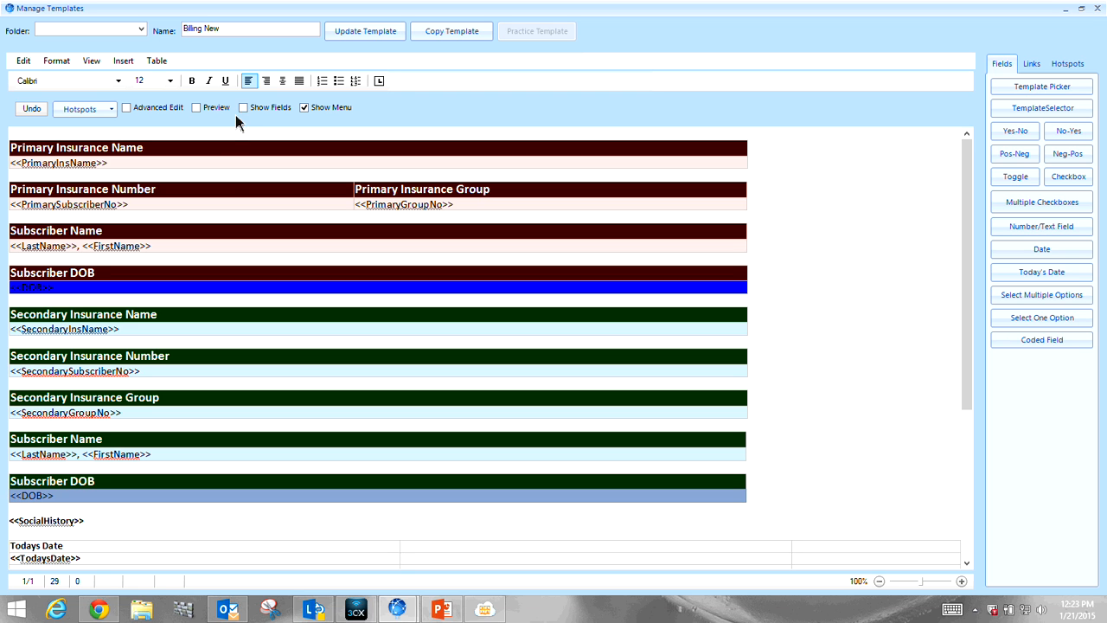
{"action": "left_click", "coordinate": [156, 63]}
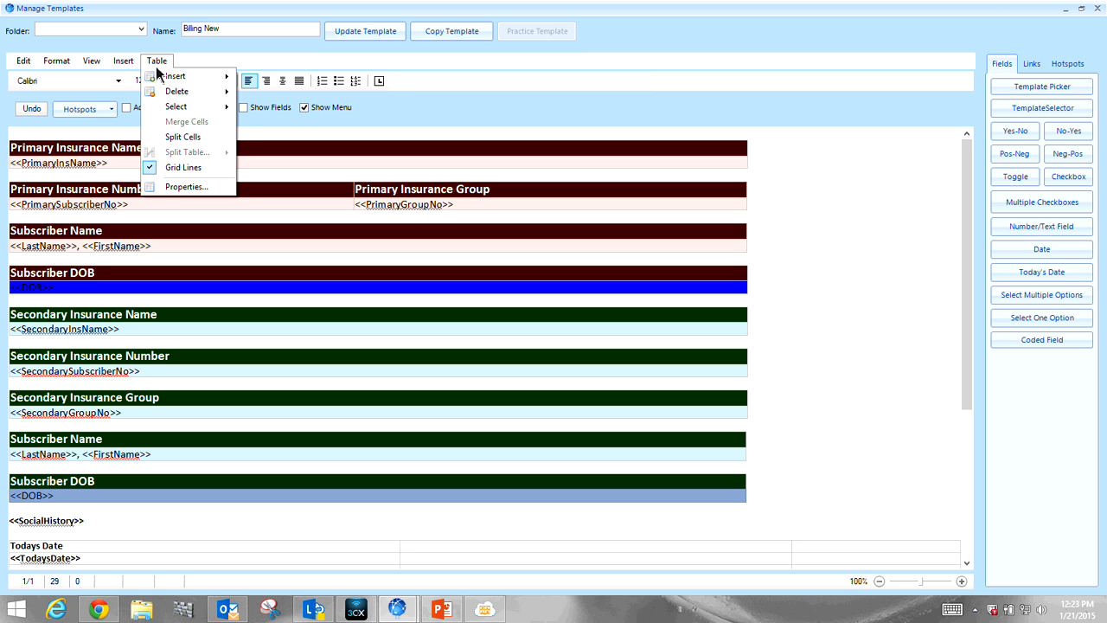
{"action": "left_click", "coordinate": [172, 190]}
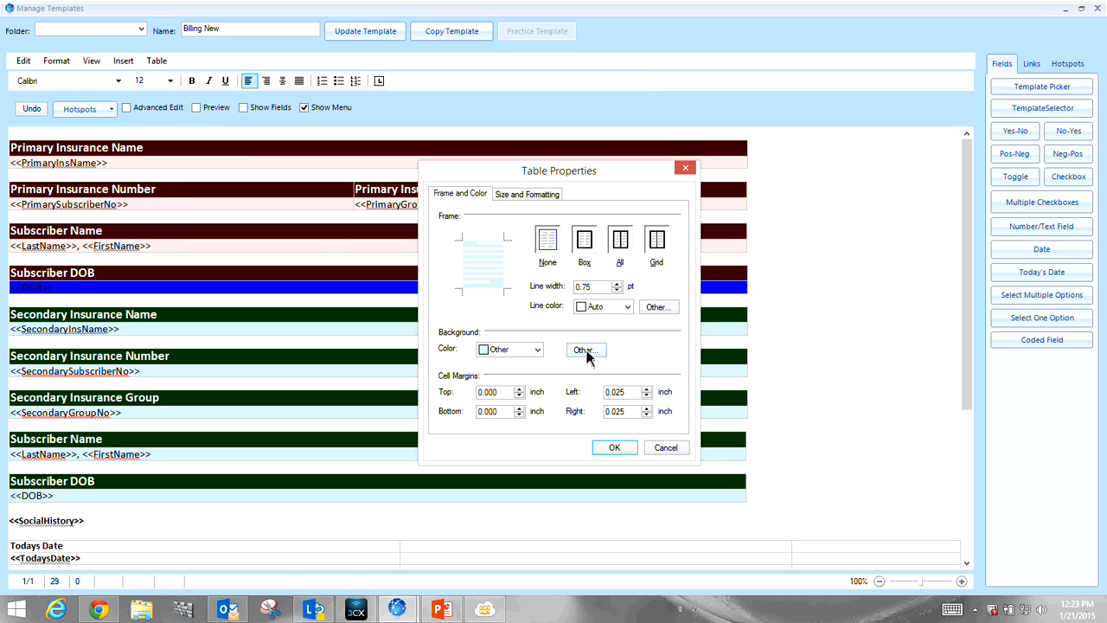
{"action": "left_click", "coordinate": [537, 350]}
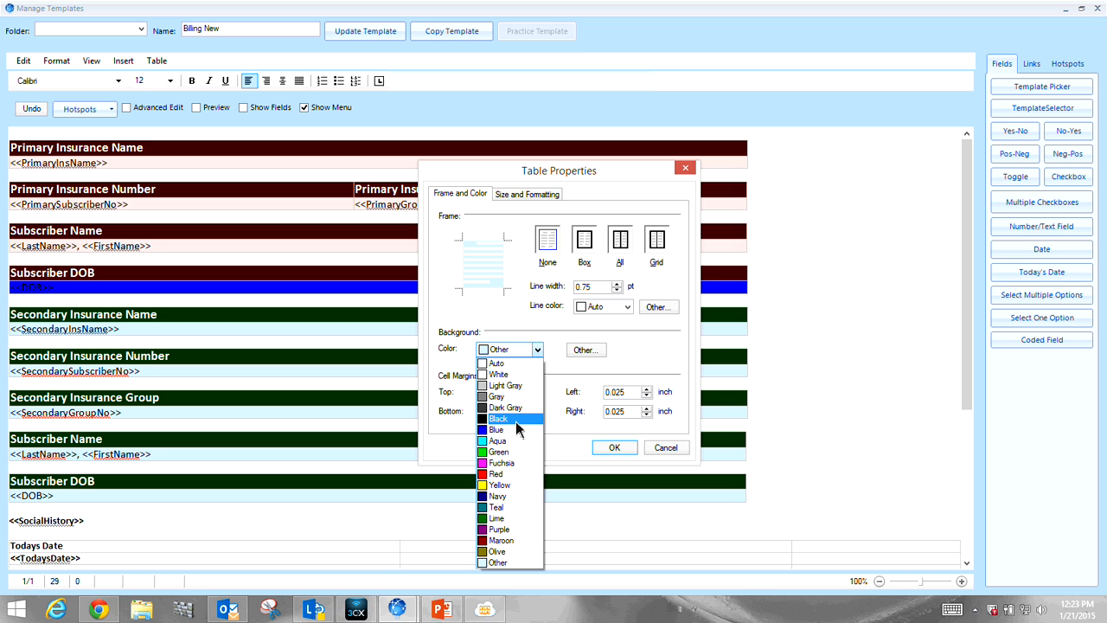
{"action": "left_click", "coordinate": [500, 485]}
{"action": "left_click", "coordinate": [614, 447]}
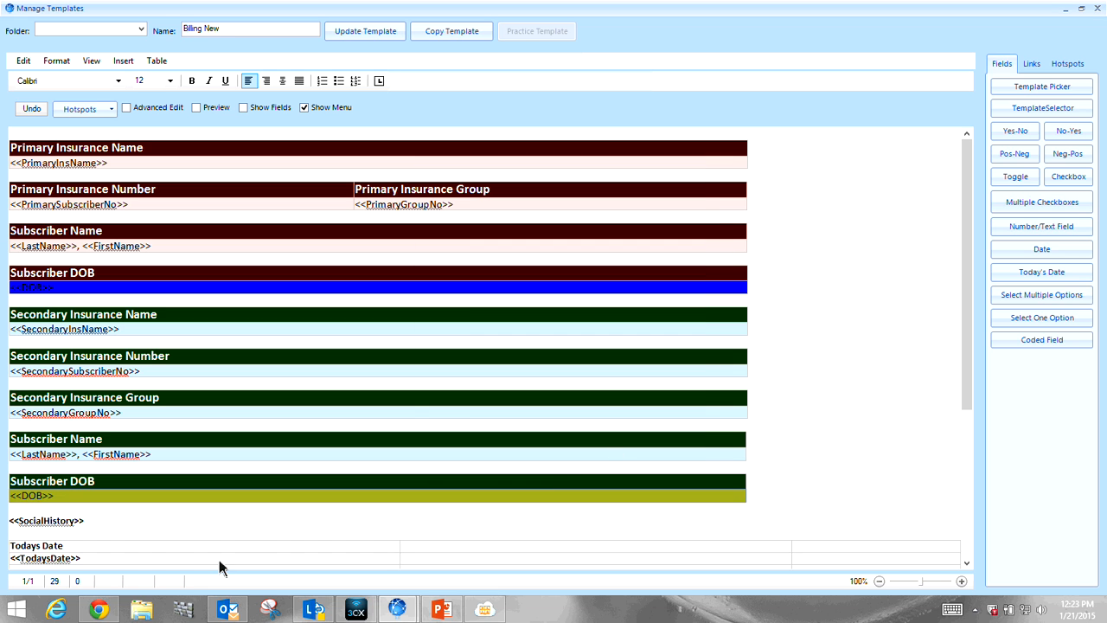
Insert a toggle field with the values blue and red on a new line between the SocialHistory field and the Todays Date table
{"action": "left_click", "coordinate": [147, 538]}
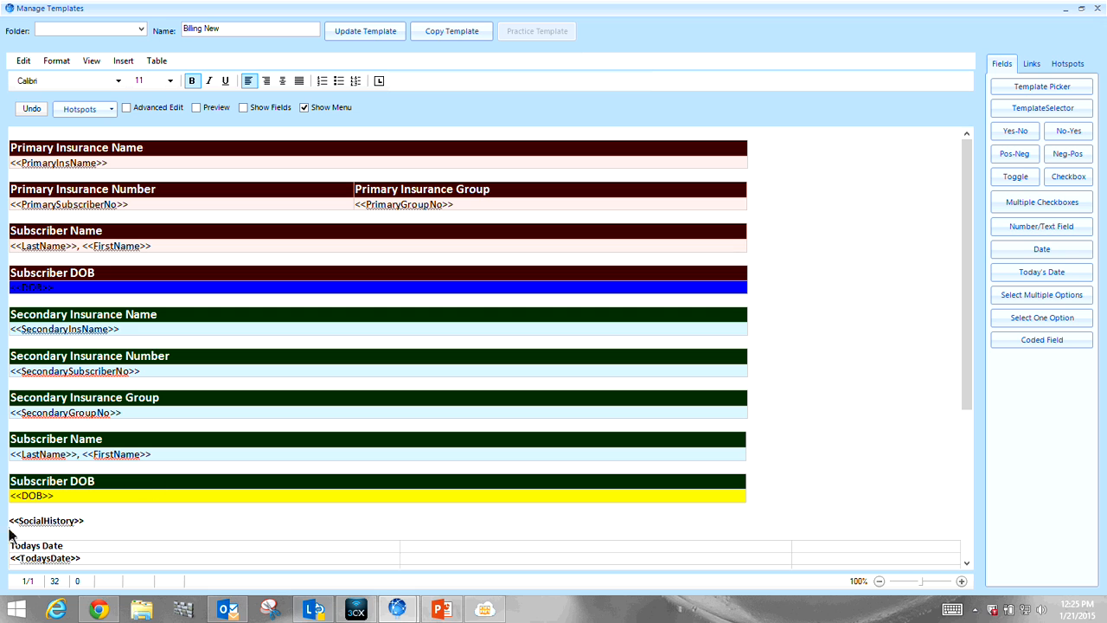
{"action": "key", "text": "Return"}
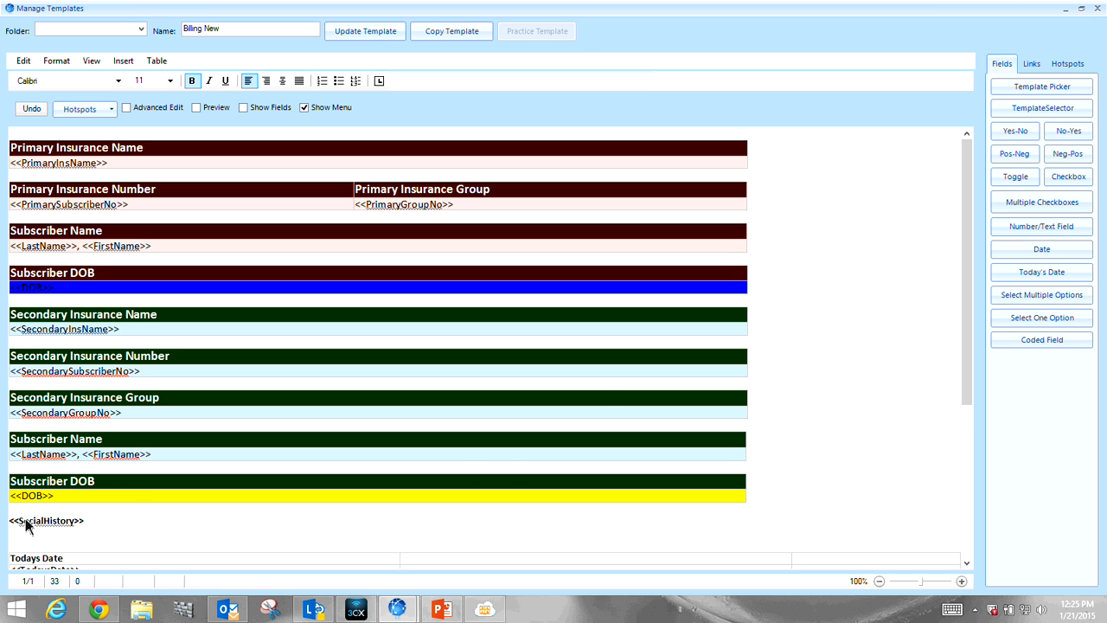
{"action": "left_click", "coordinate": [1014, 182]}
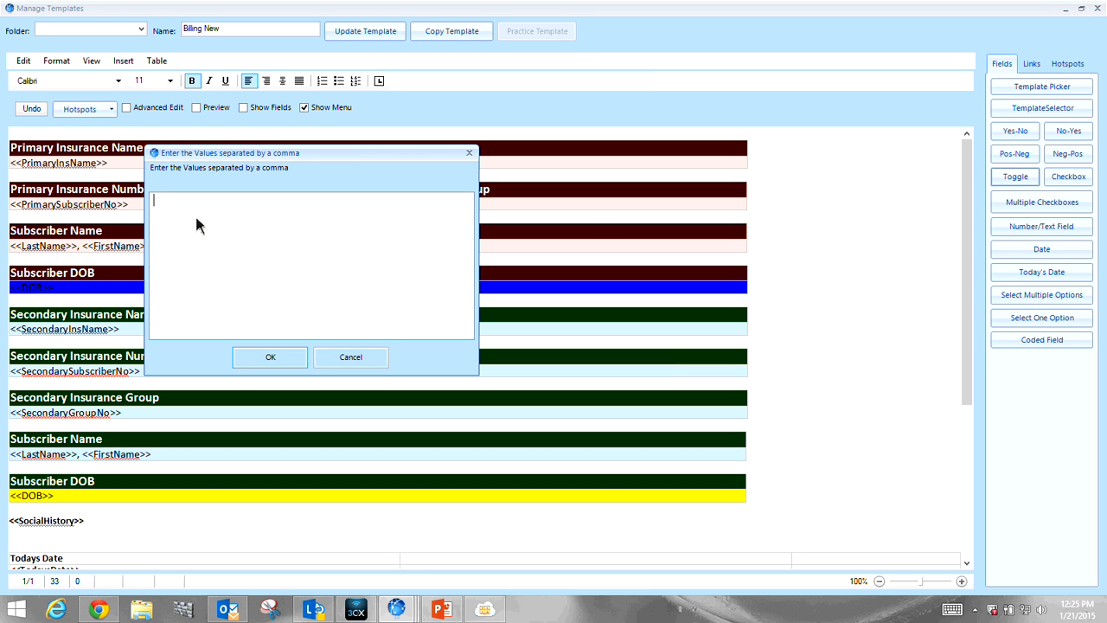
{"action": "type", "text": "blue,red"}
{"action": "left_click", "coordinate": [270, 357]}
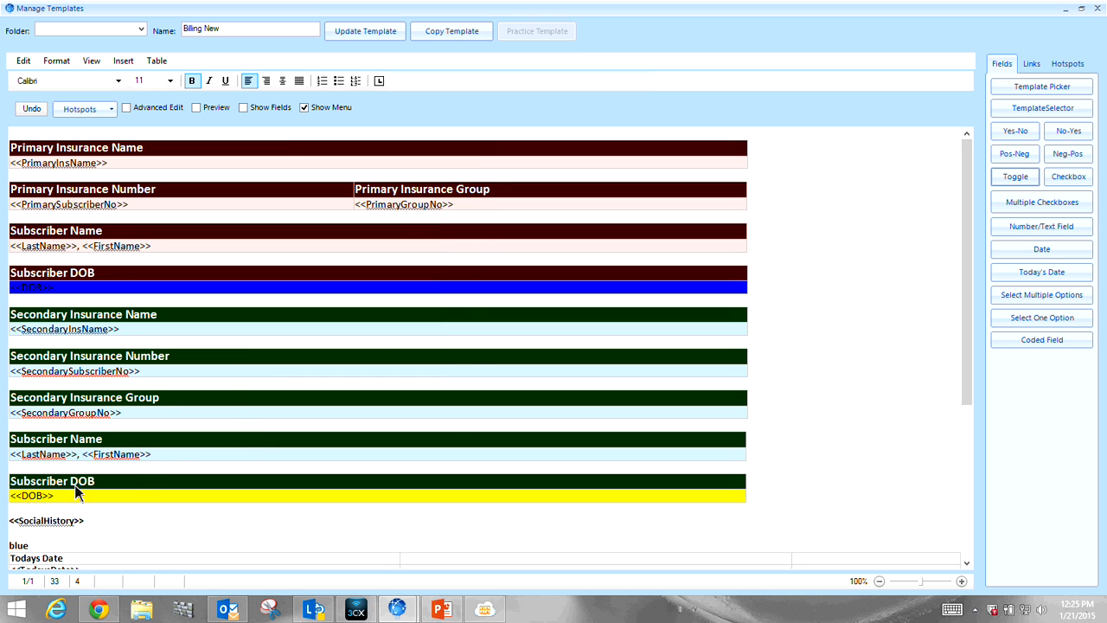
Add the label "Favorite Color" on the line above the blue/red toggle field
{"action": "left_click", "coordinate": [17, 533]}
{"action": "type", "text": "Favori"}
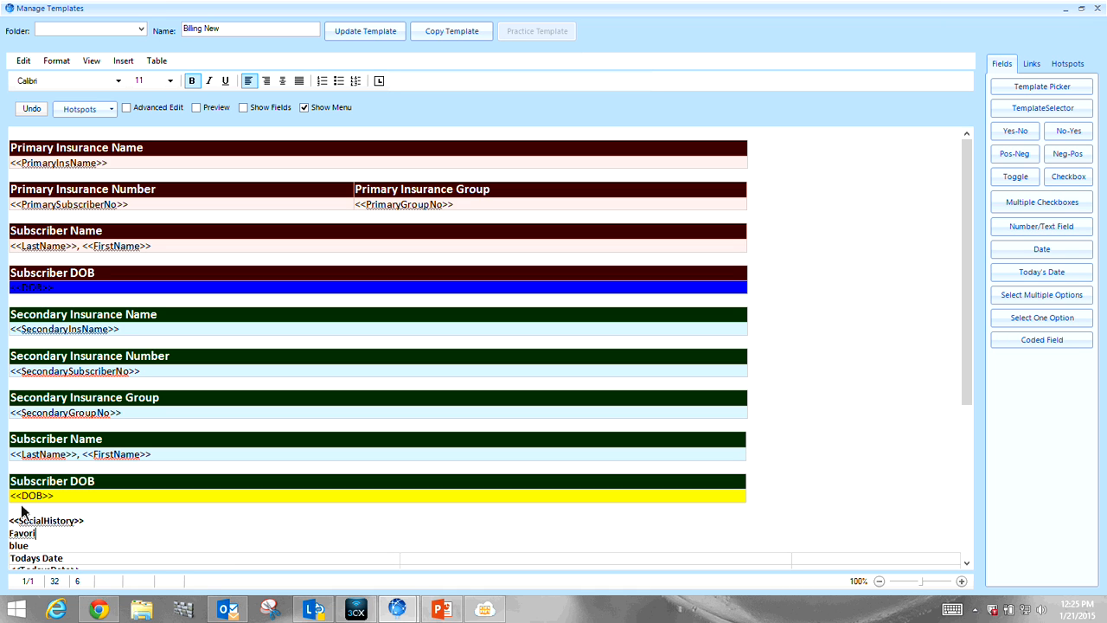
{"action": "type", "text": "te Color"}
Insert multiple checkboxes labelled 1, 2, 3 and 4 below the Todays Date table, leaving blank lines in between
{"action": "left_click_drag", "start_coordinate": [969, 348], "coordinate": [188, 490]}
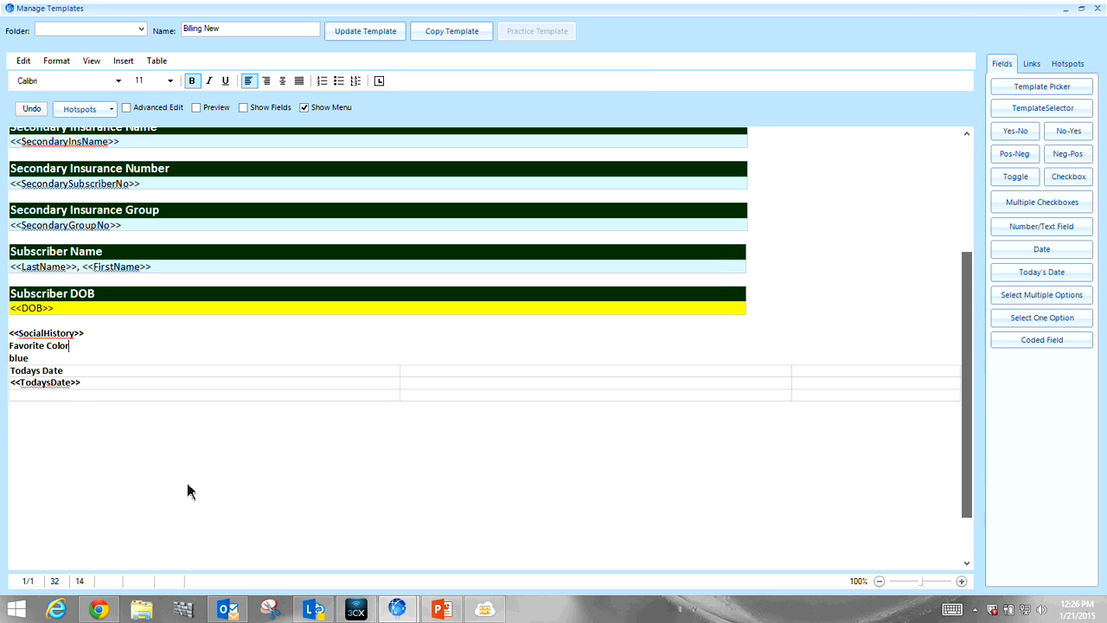
{"action": "left_click", "coordinate": [41, 423]}
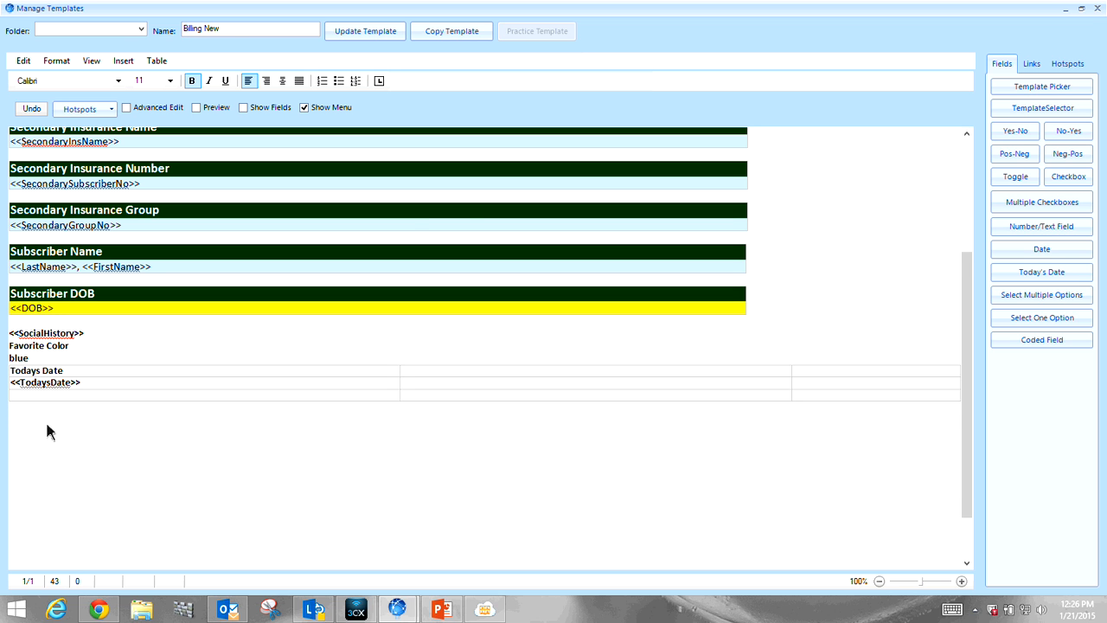
{"action": "key", "text": "Return"}
{"action": "key", "text": "Return"}
{"action": "left_click", "coordinate": [1049, 201]}
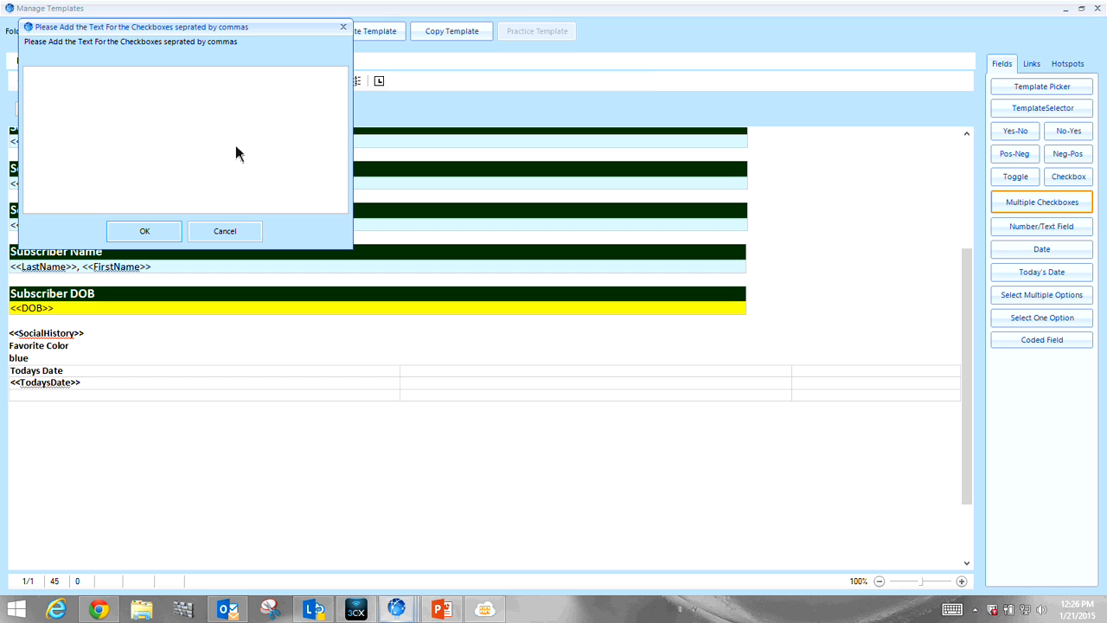
{"action": "left_click", "coordinate": [113, 84]}
{"action": "type", "text": "1,2,3,4"}
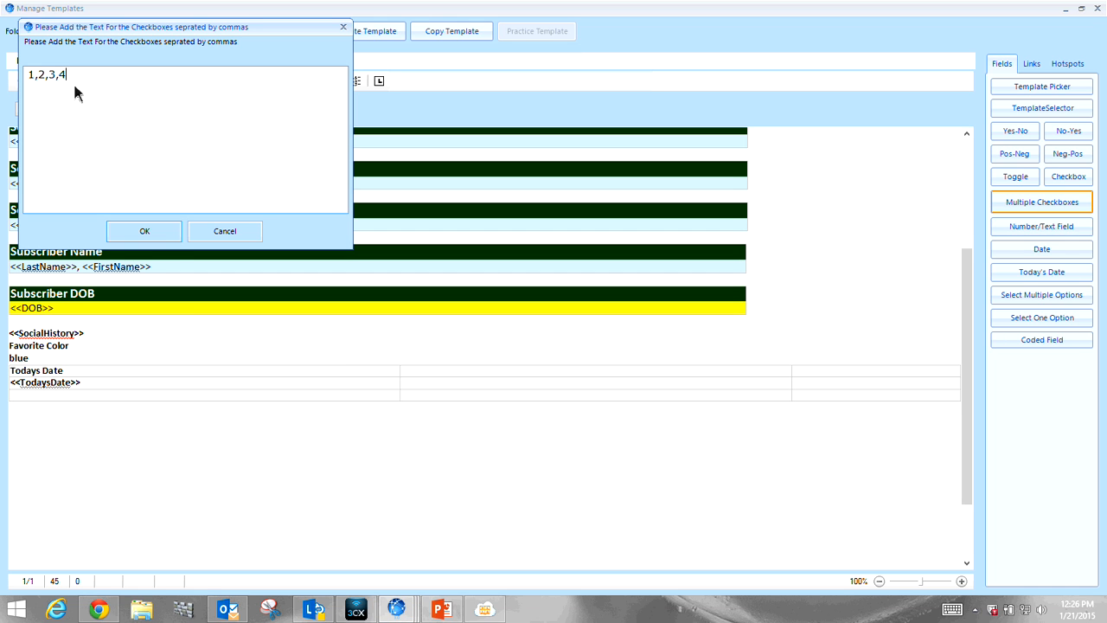
{"action": "left_click", "coordinate": [144, 232]}
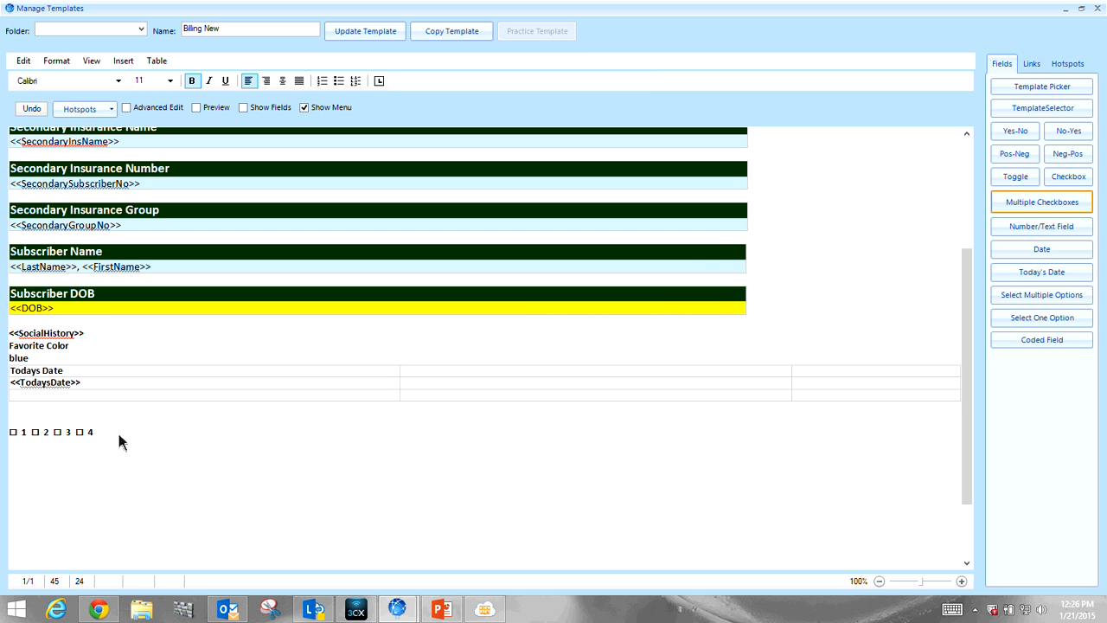
Insert a Number/Text Field two lines below the row of checkboxes
{"action": "key", "text": "Return"}
{"action": "key", "text": "Return"}
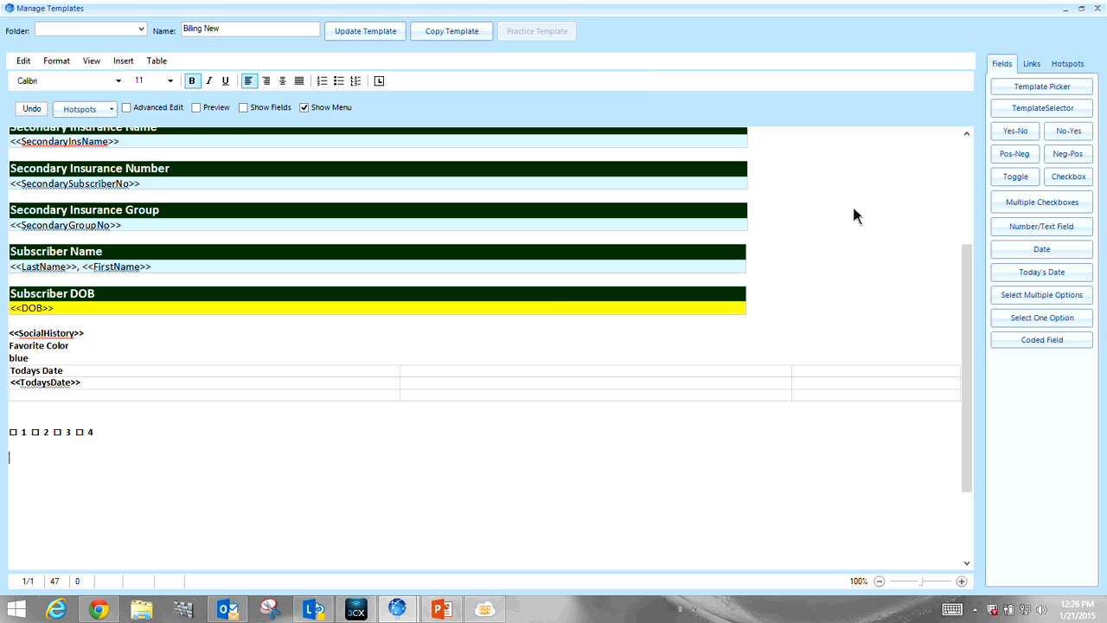
{"action": "left_click", "coordinate": [1052, 228]}
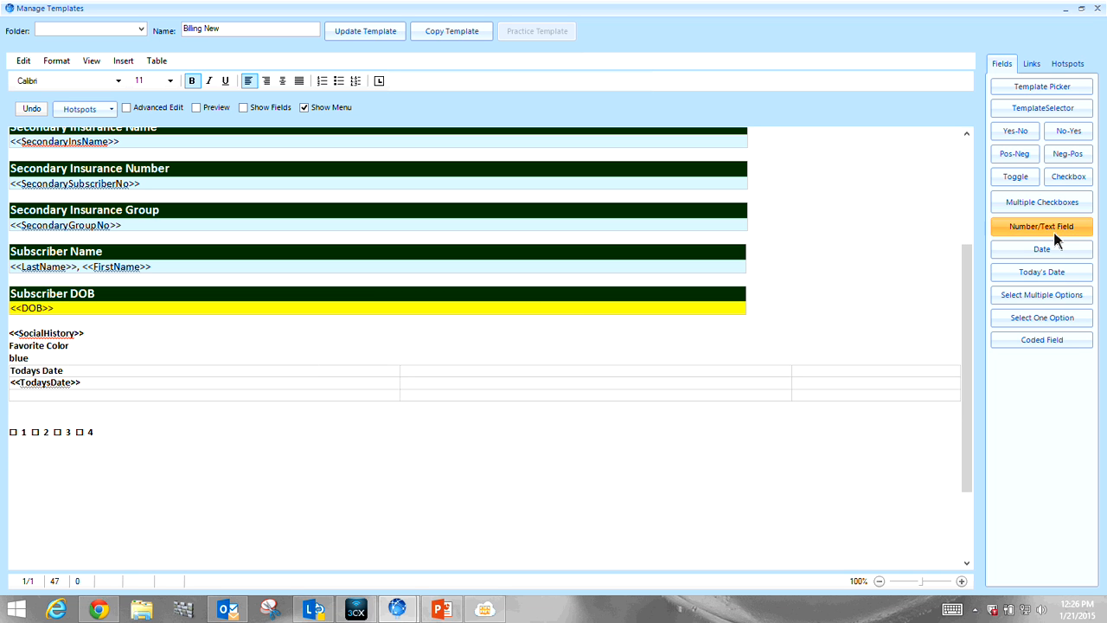
{"action": "left_click", "coordinate": [15, 459]}
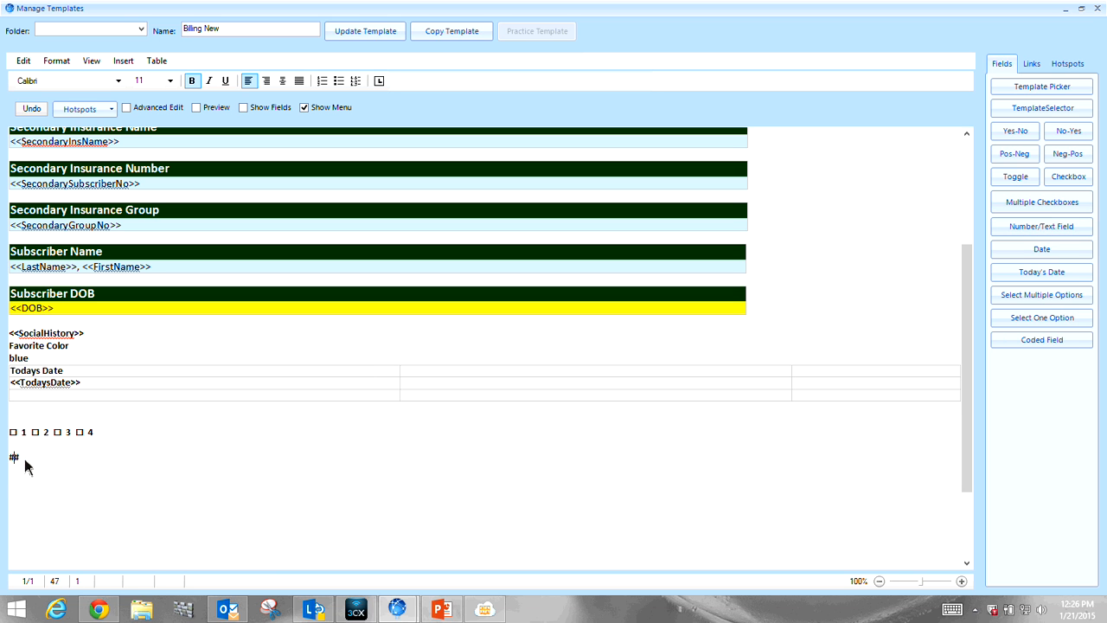
{"action": "left_click", "coordinate": [13, 478]}
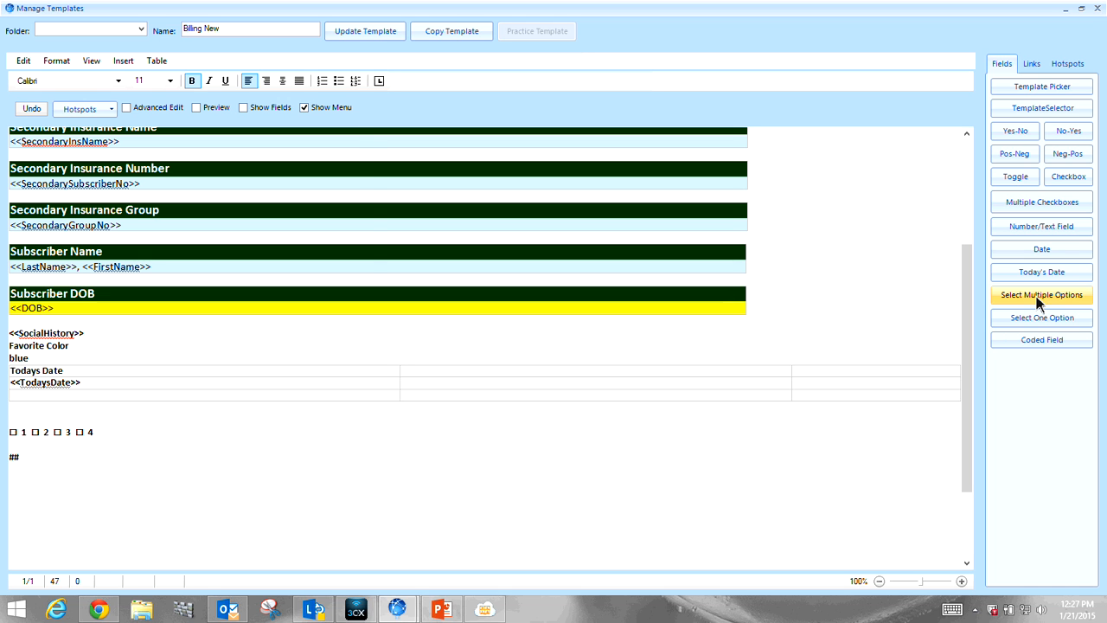
{"action": "left_click", "coordinate": [1037, 295]}
{"action": "left_click", "coordinate": [209, 124]}
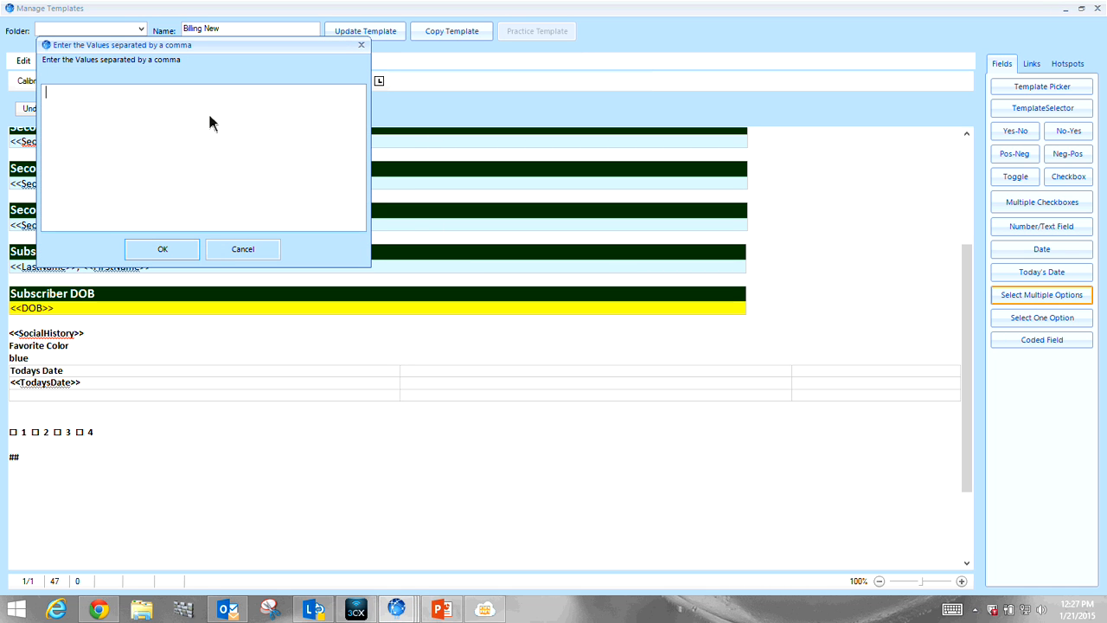
{"action": "type", "text": "a,b,c,d,e"}
{"action": "left_click", "coordinate": [162, 250]}
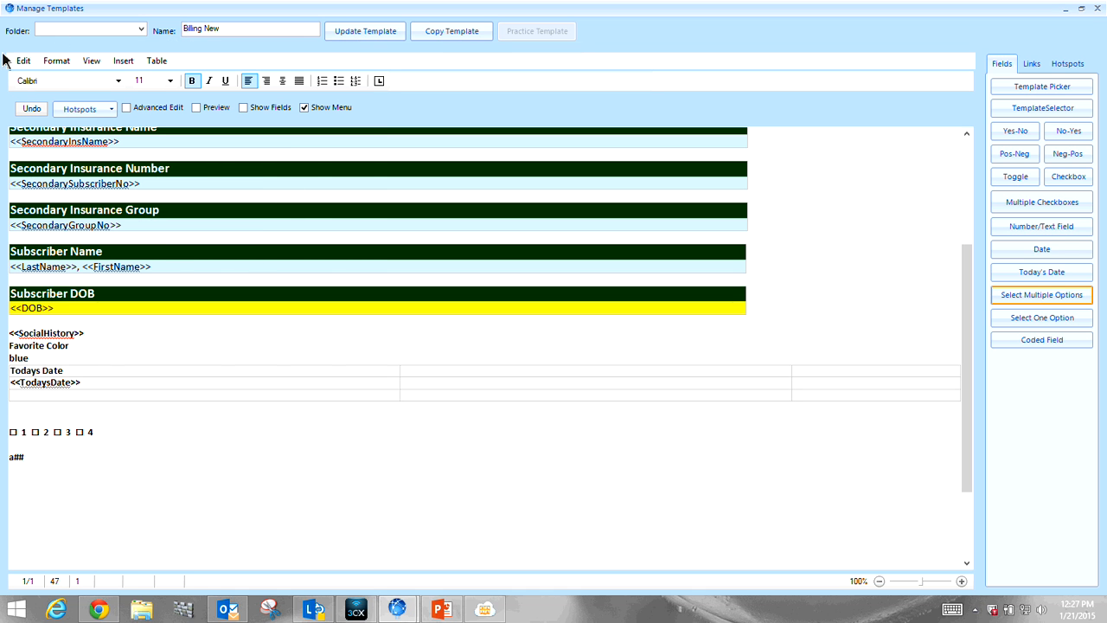
{"action": "left_click", "coordinate": [31, 109]}
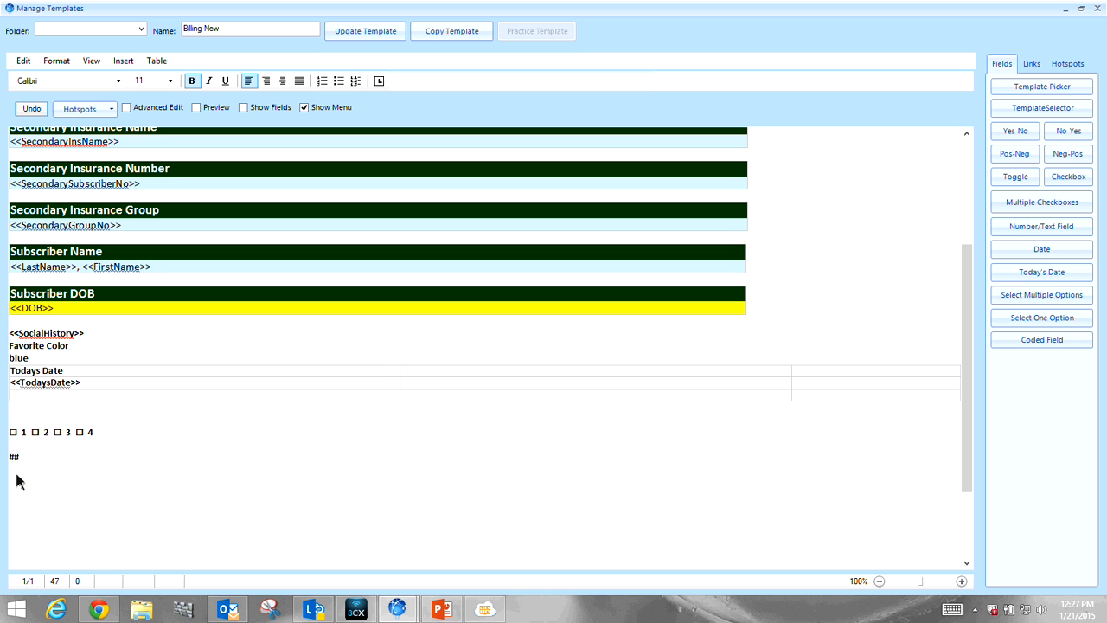
Insert a Select Multiple Options field with the values a,b,c,d,e two lines below the number/text field
{"action": "left_click", "coordinate": [23, 457]}
{"action": "key", "text": "Return"}
{"action": "key", "text": "Return"}
{"action": "left_click", "coordinate": [1057, 295]}
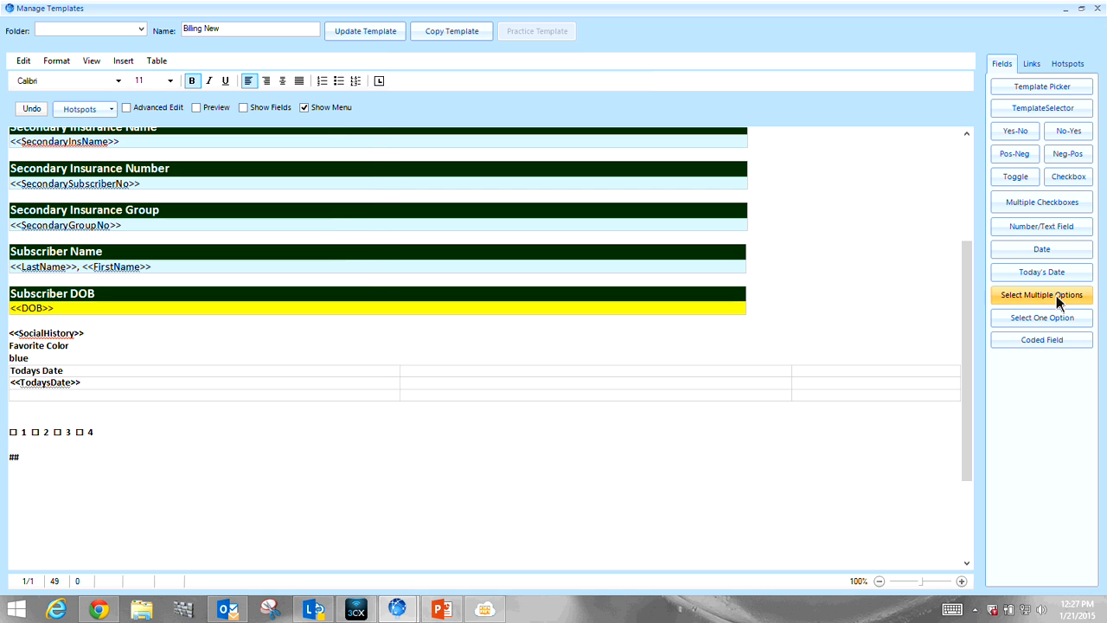
{"action": "left_click", "coordinate": [152, 111]}
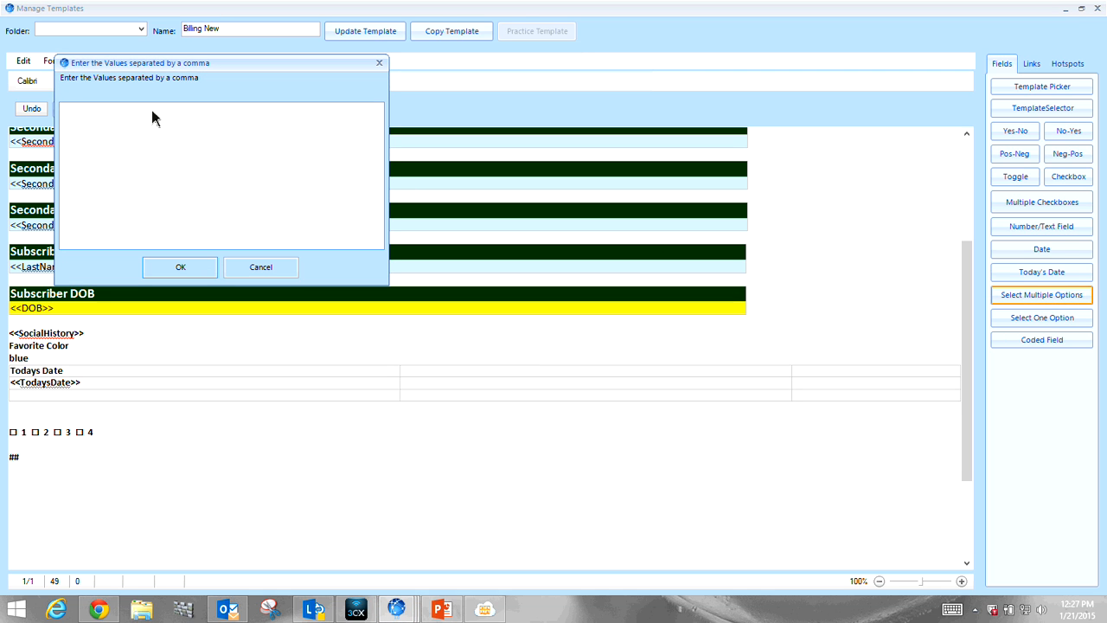
{"action": "type", "text": "a,b,c,d,e"}
{"action": "left_click", "coordinate": [179, 267]}
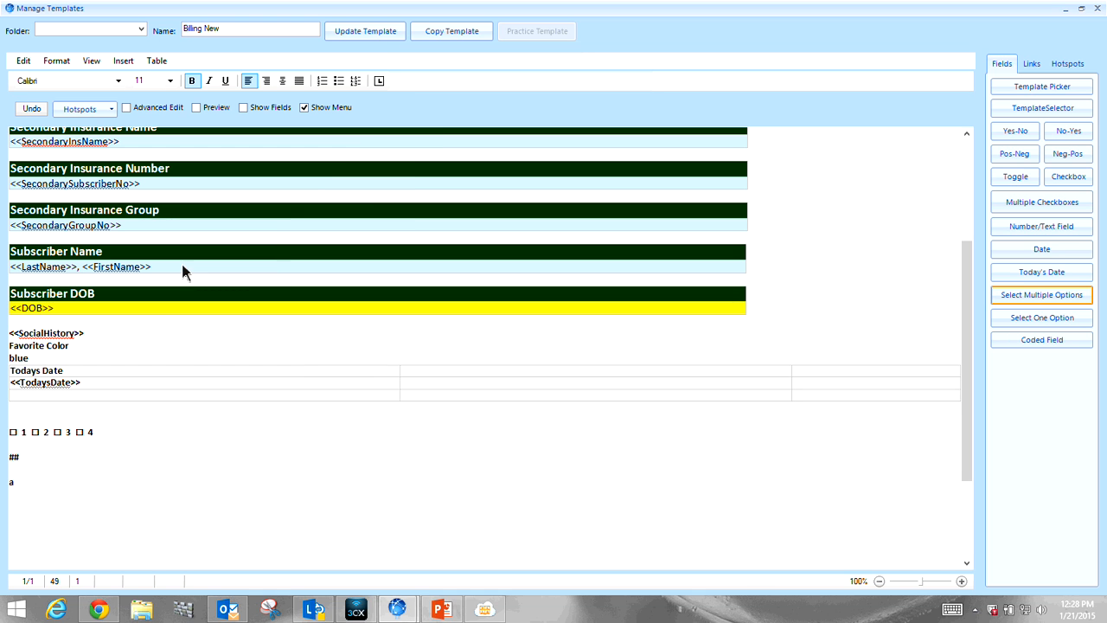
Insert a Select One Option field with the values z,y,x,w two lines below the multiple-options field, and save the updated template
{"action": "left_click", "coordinate": [31, 483]}
{"action": "key", "text": "Return"}
{"action": "key", "text": "Return"}
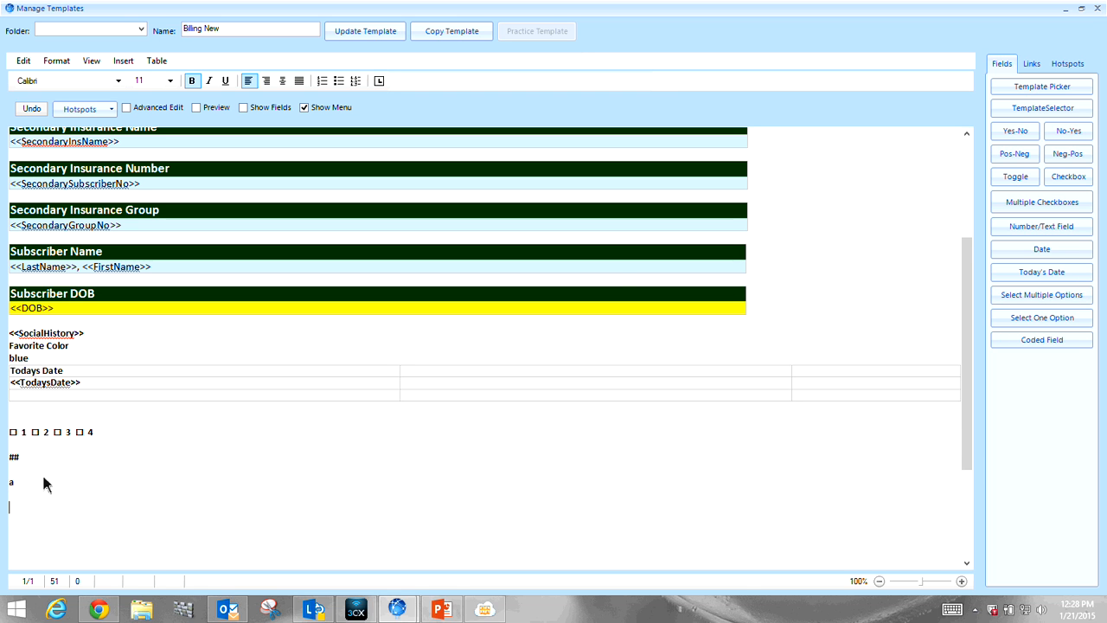
{"action": "left_click", "coordinate": [1042, 318]}
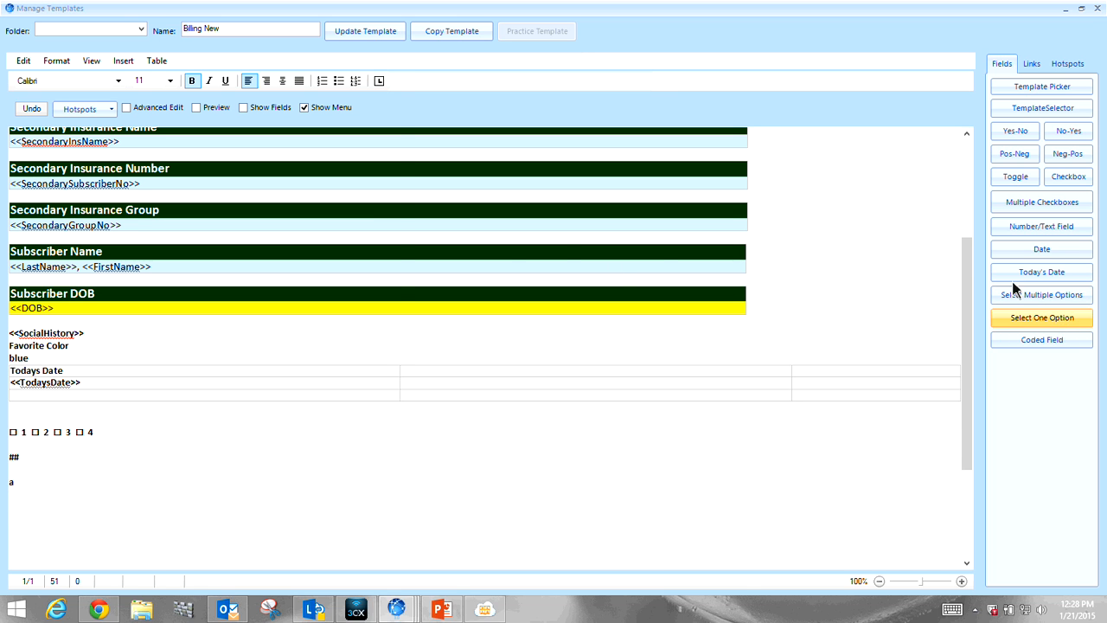
{"action": "left_click", "coordinate": [197, 173]}
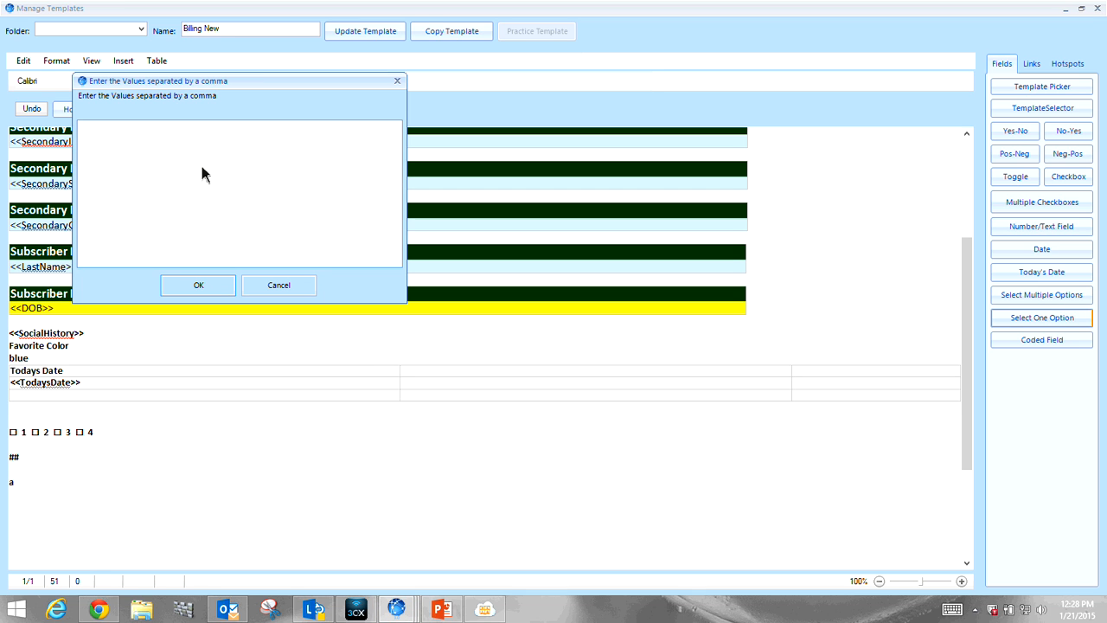
{"action": "type", "text": "z,y,x,w"}
{"action": "left_click", "coordinate": [196, 290]}
{"action": "left_click", "coordinate": [206, 286]}
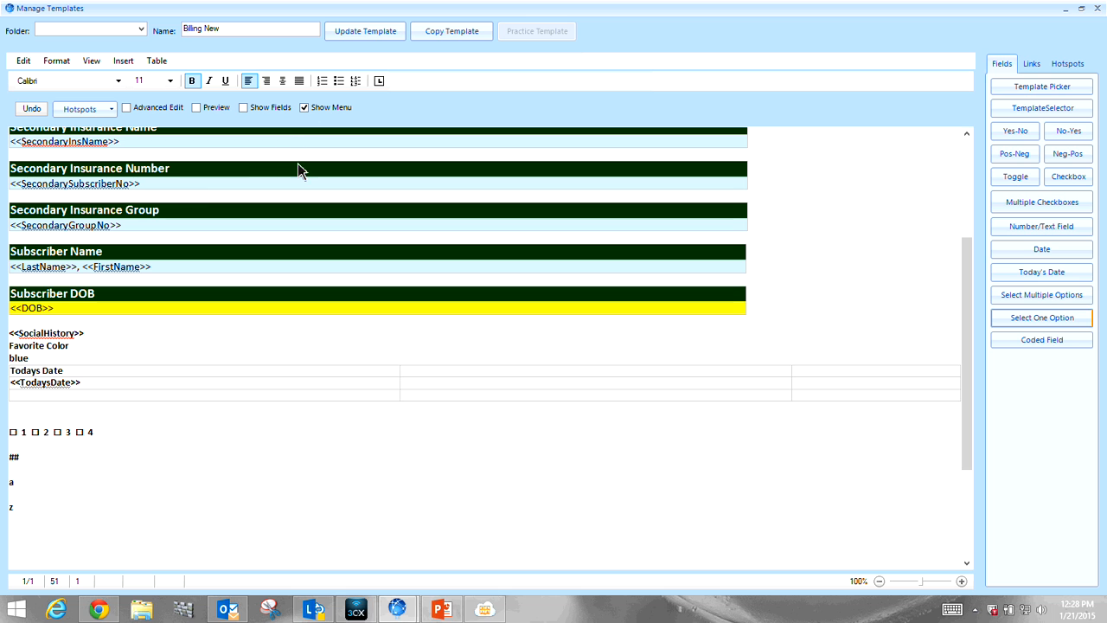
{"action": "left_click", "coordinate": [356, 33]}
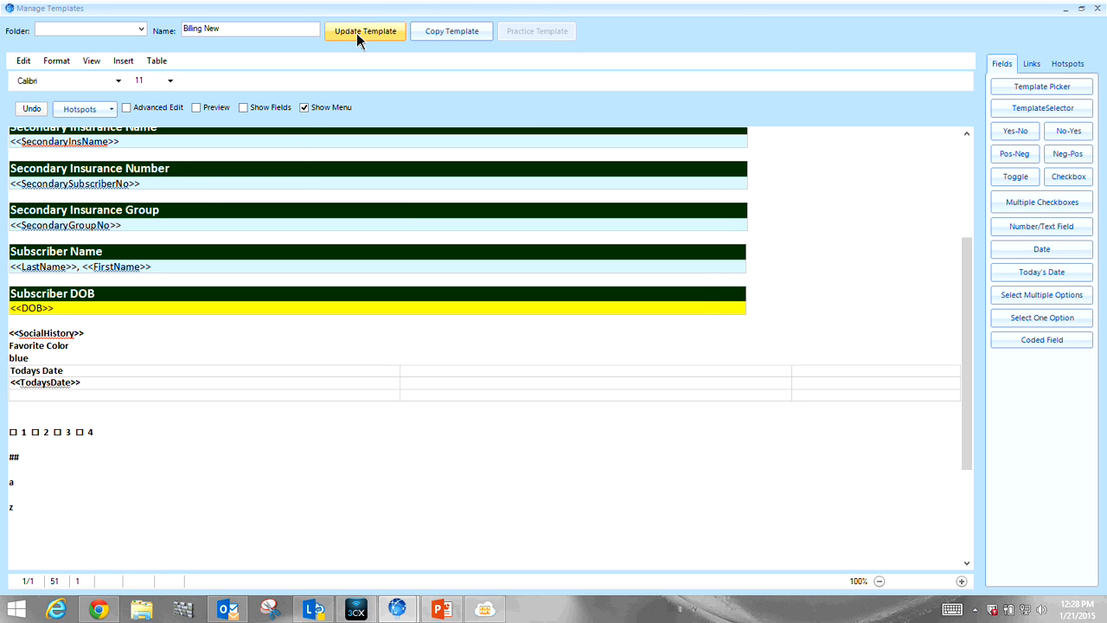
{"action": "left_click", "coordinate": [560, 337]}
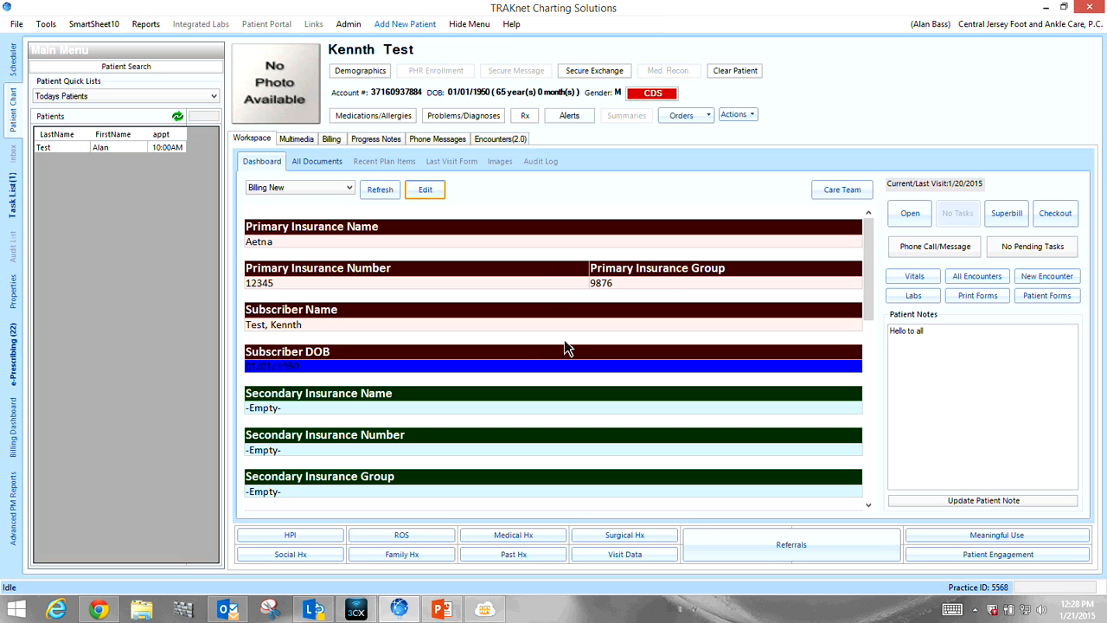
Set Favorite Color to red and Todays Date to 1/21/2015 in the Billing New dashboard
{"action": "left_click_drag", "start_coordinate": [872, 241], "coordinate": [882, 391]}
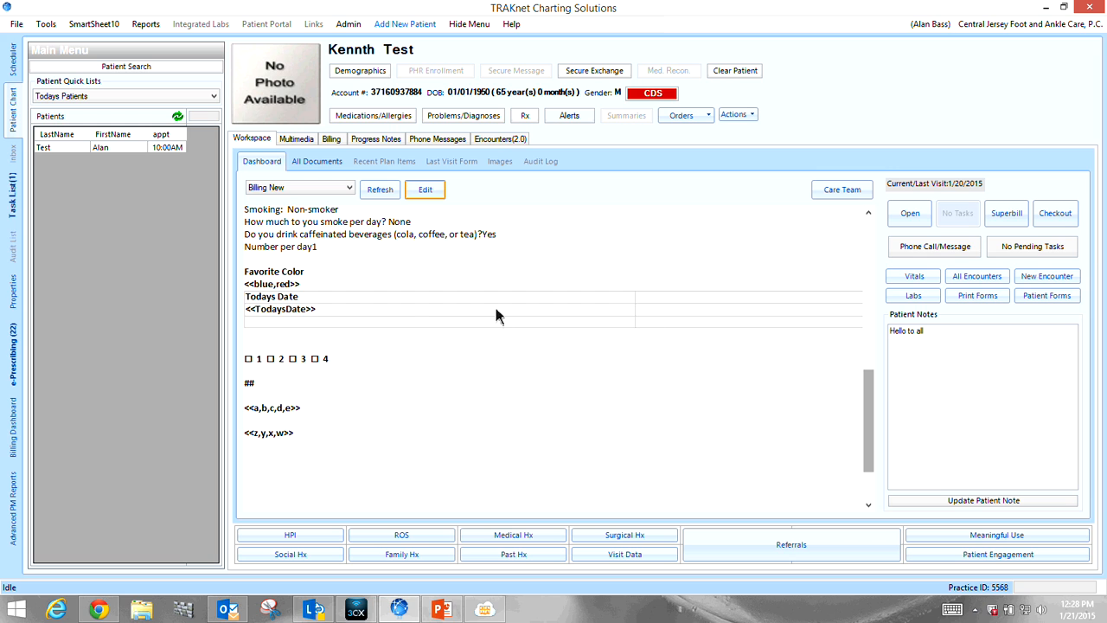
{"action": "left_click", "coordinate": [275, 287]}
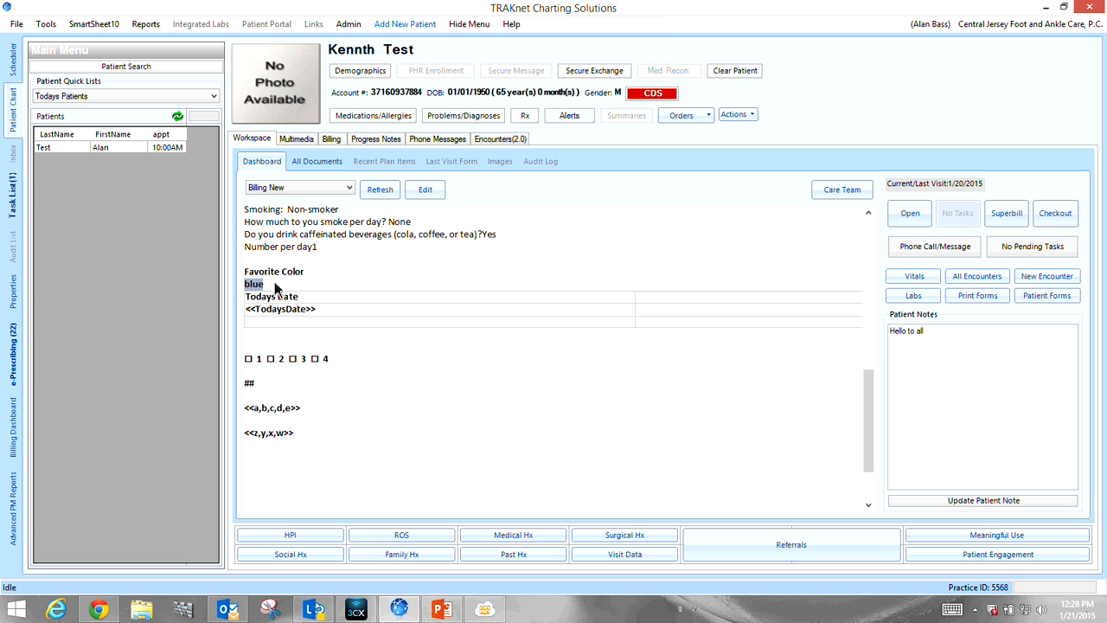
{"action": "left_click", "coordinate": [251, 288]}
{"action": "left_click", "coordinate": [278, 310]}
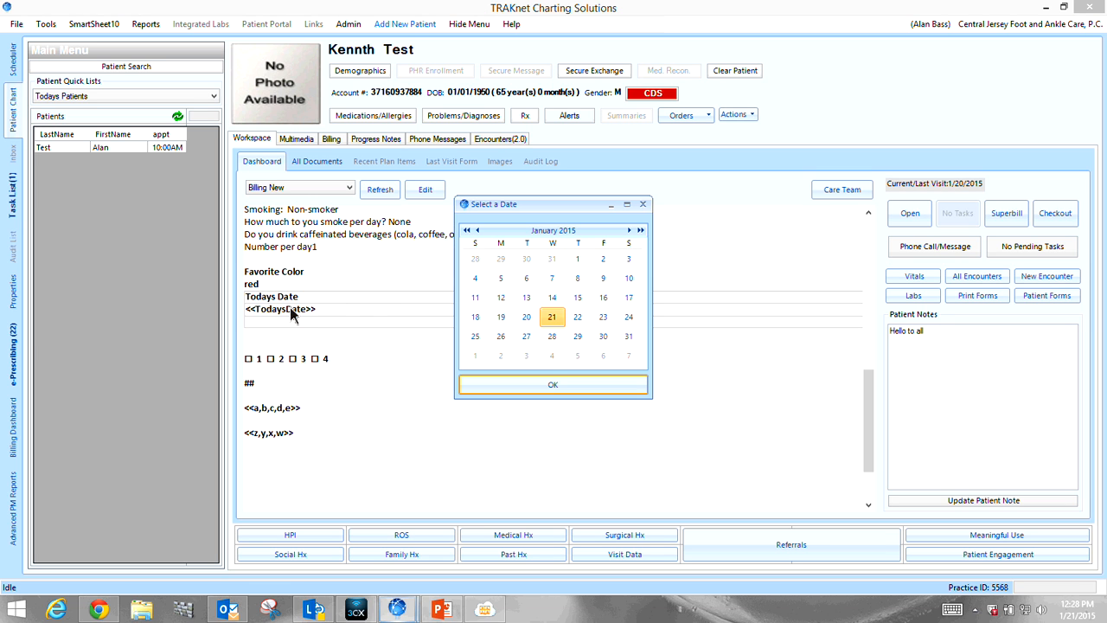
{"action": "left_click", "coordinate": [552, 381]}
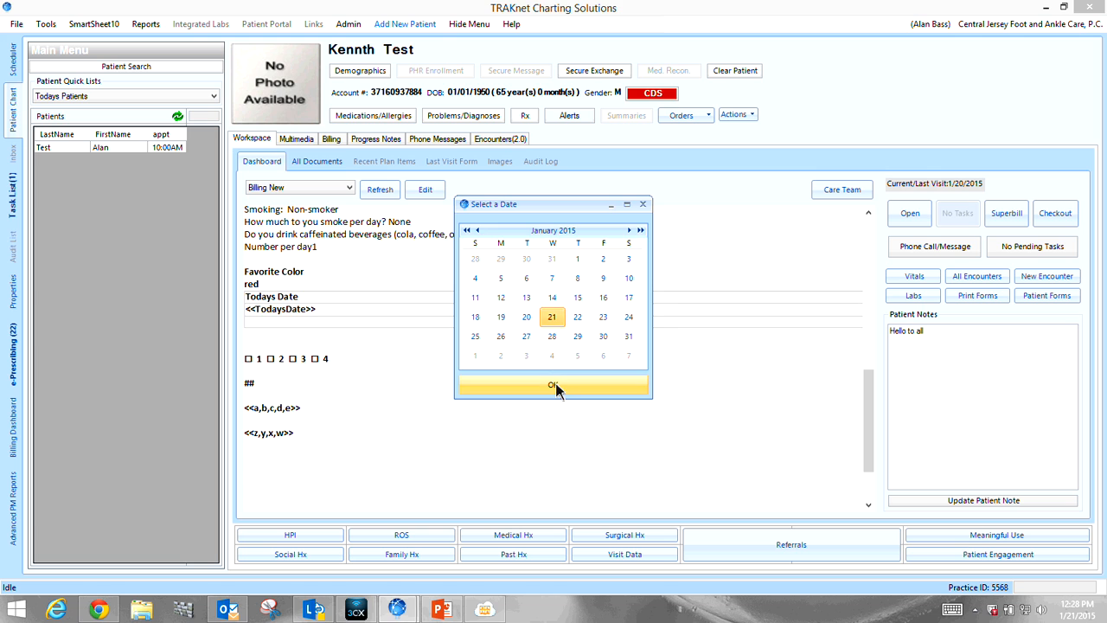
Check boxes 1 and 4 and enter "text" in the number/text field below them
{"action": "left_click", "coordinate": [249, 362]}
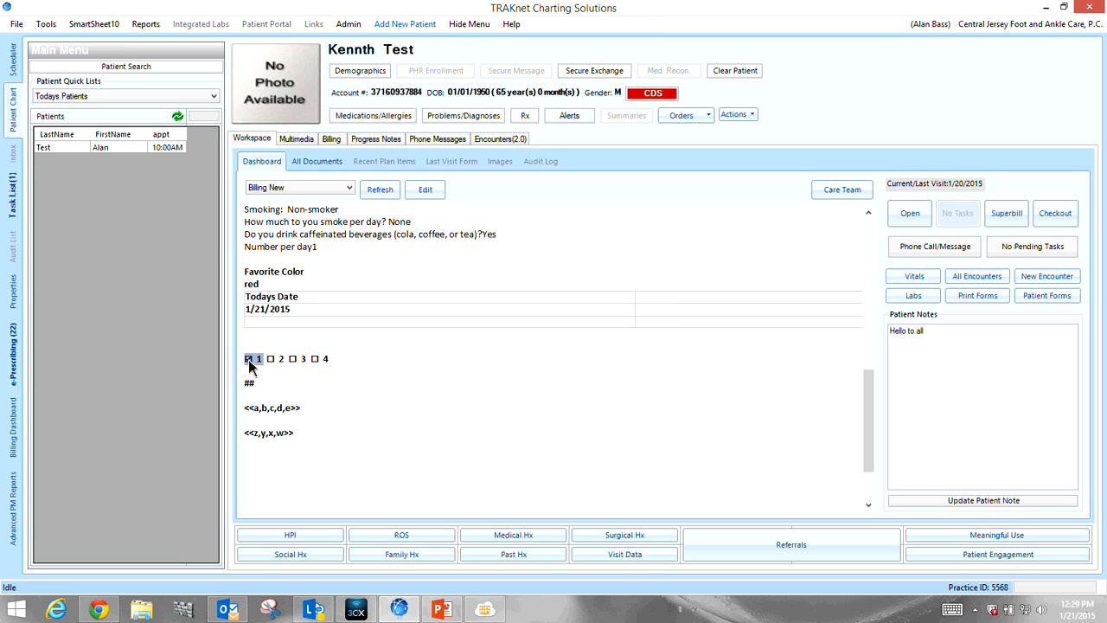
{"action": "left_click", "coordinate": [315, 359]}
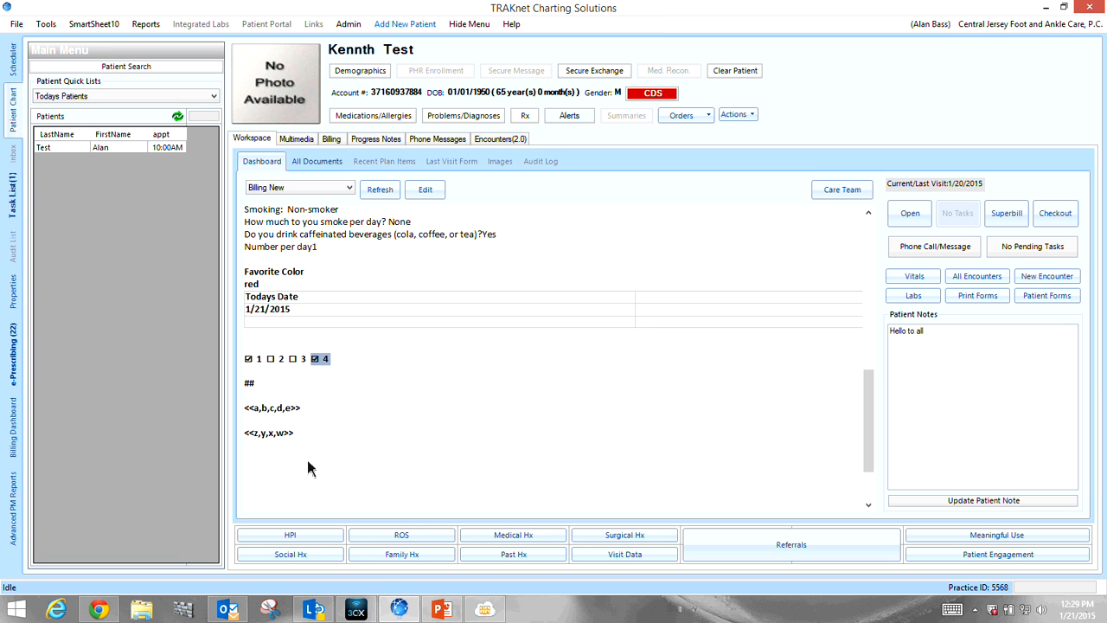
{"action": "left_click", "coordinate": [251, 387]}
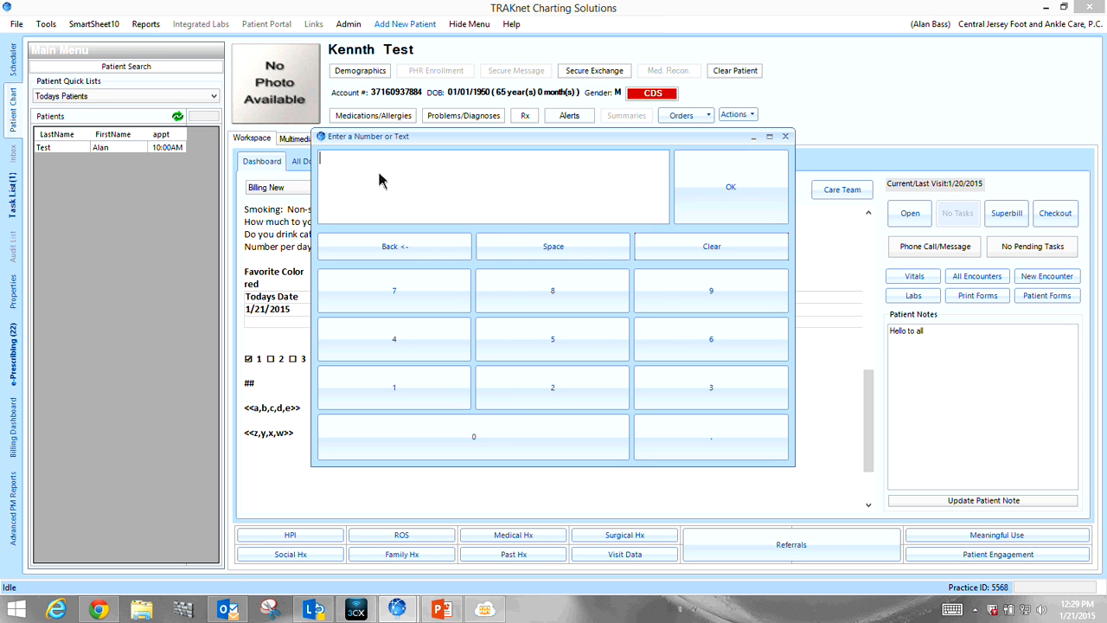
{"action": "type", "text": "text"}
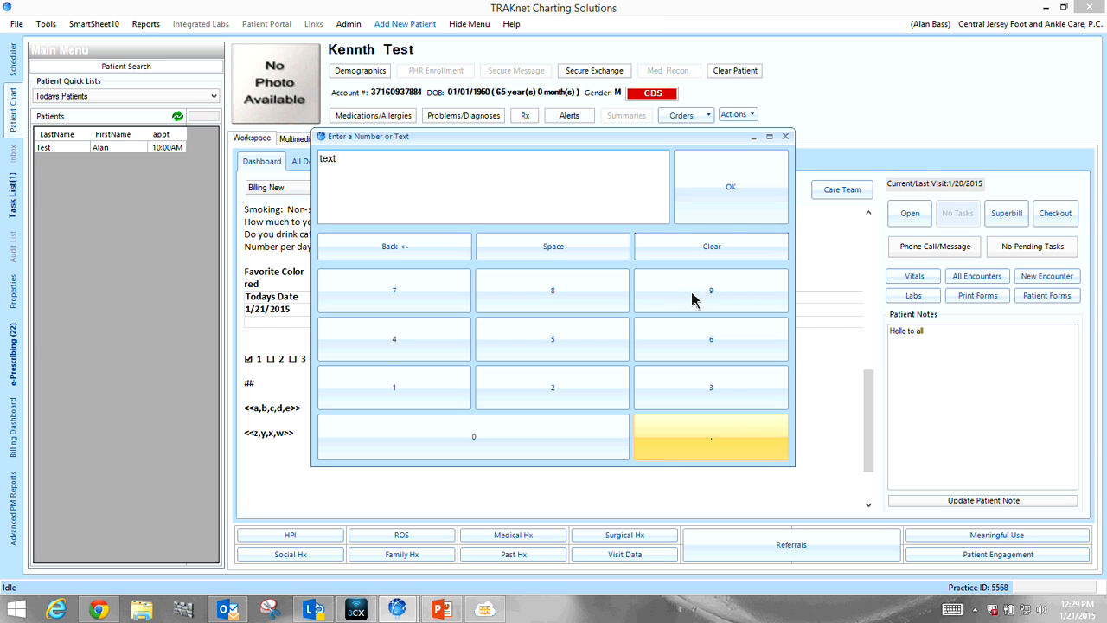
{"action": "left_click", "coordinate": [729, 198]}
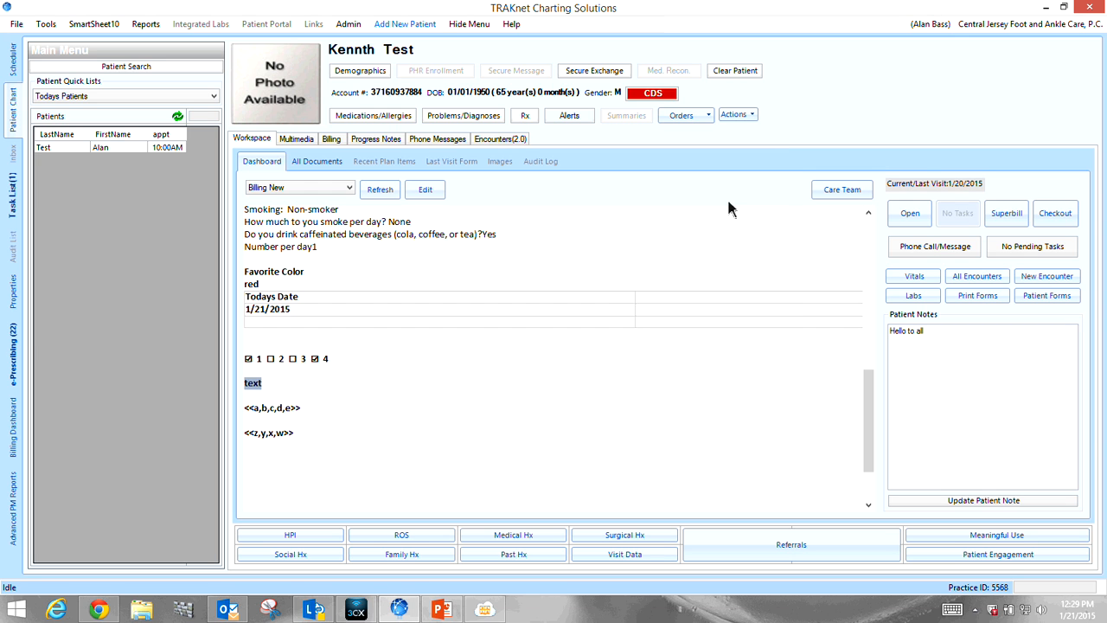
Choose options a, c and e in the multiple-options field
{"action": "left_click", "coordinate": [276, 412]}
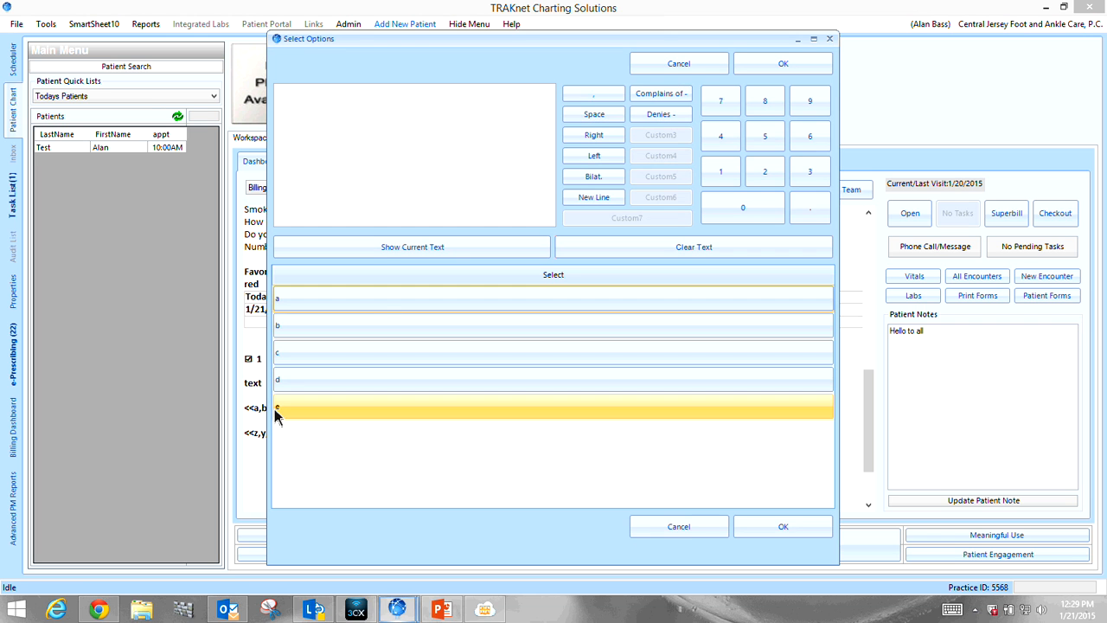
{"action": "left_click", "coordinate": [376, 305]}
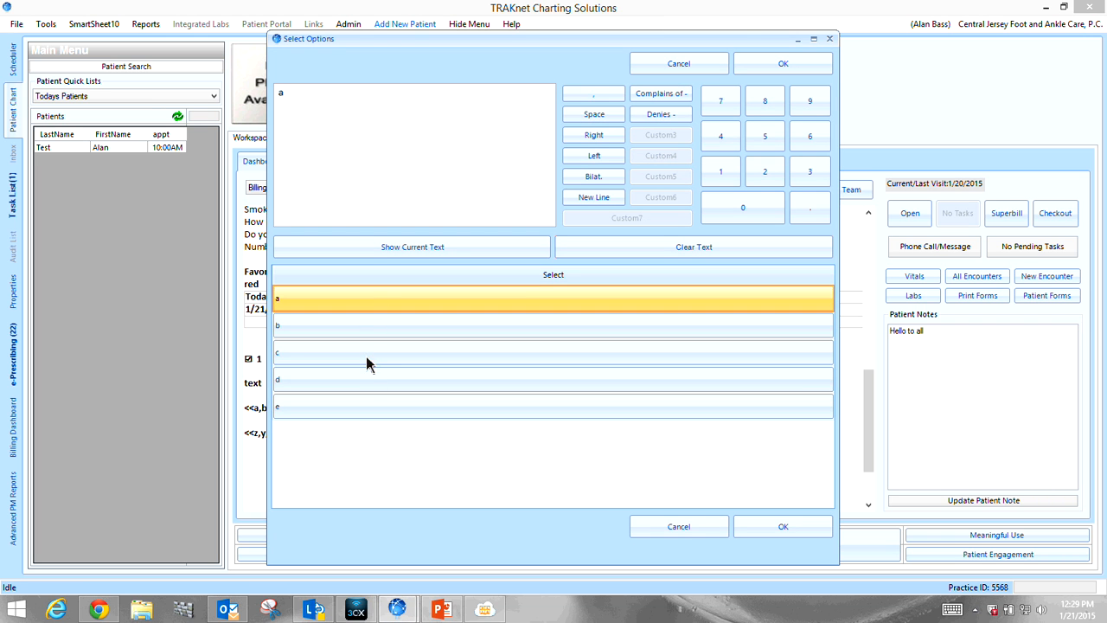
{"action": "left_click", "coordinate": [365, 352]}
{"action": "left_click", "coordinate": [376, 411]}
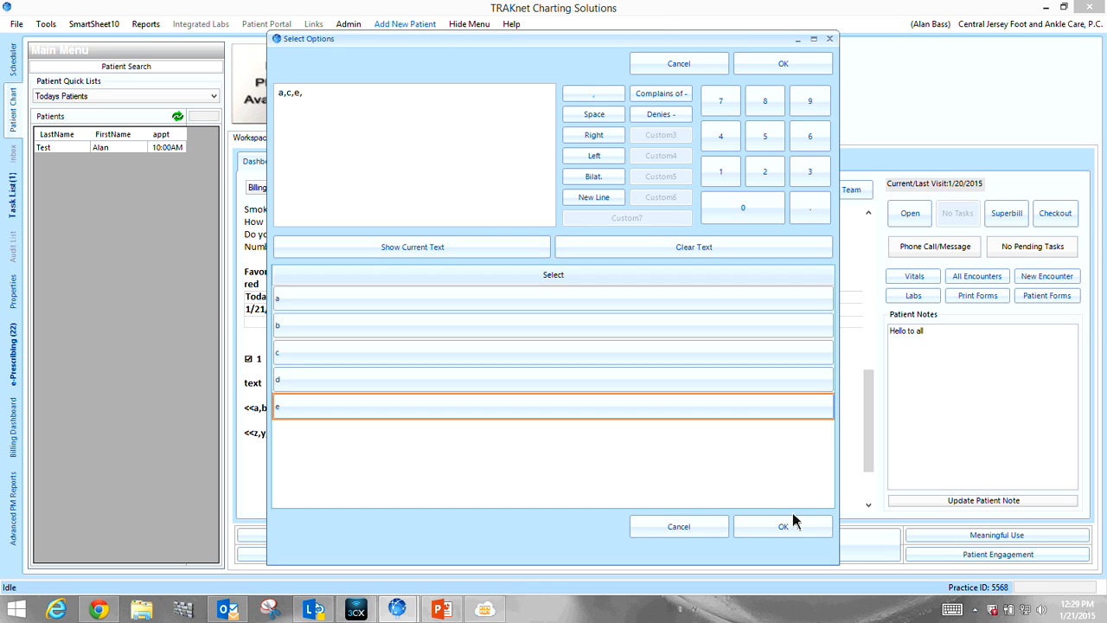
{"action": "left_click", "coordinate": [783, 528]}
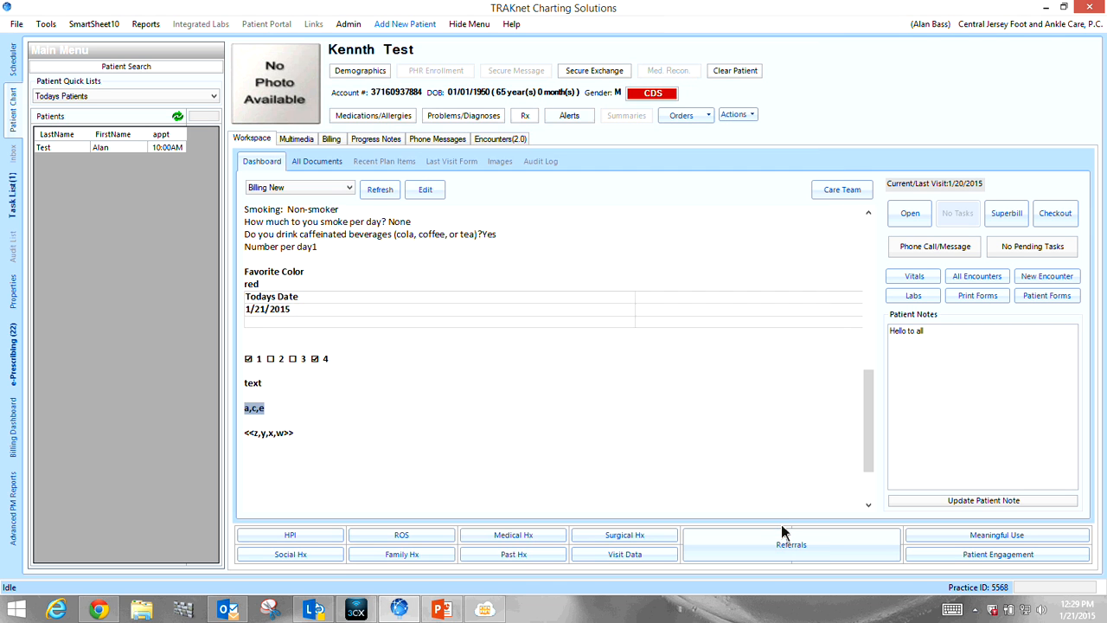
Choose w in the single-option field at the end of the dashboard
{"action": "left_click", "coordinate": [275, 438]}
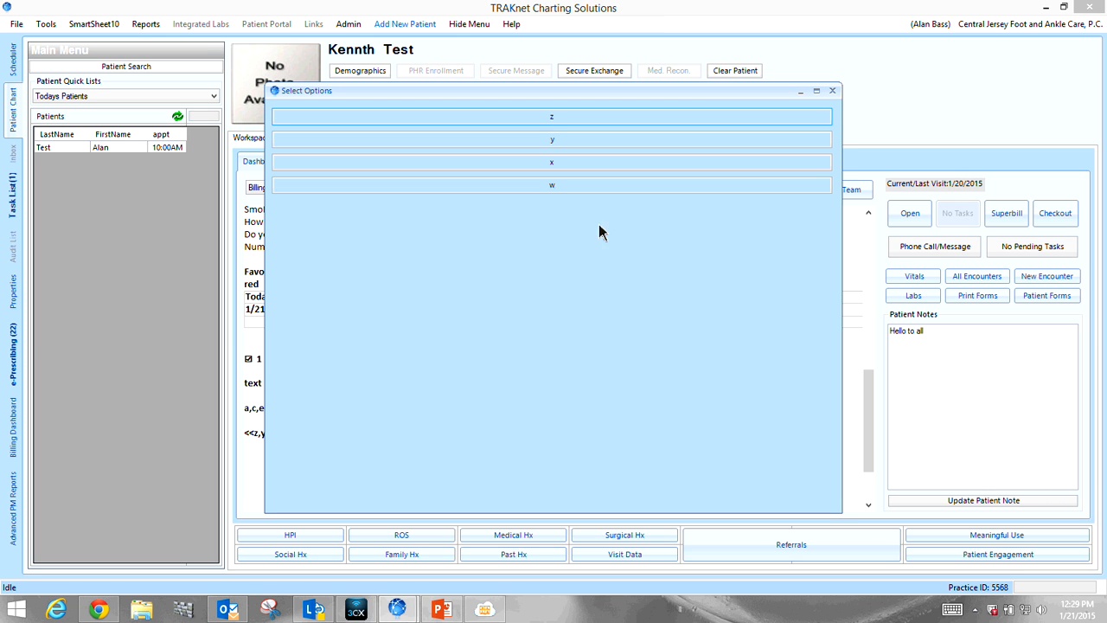
{"action": "left_click", "coordinate": [554, 163]}
{"action": "double_click", "coordinate": [565, 188]}
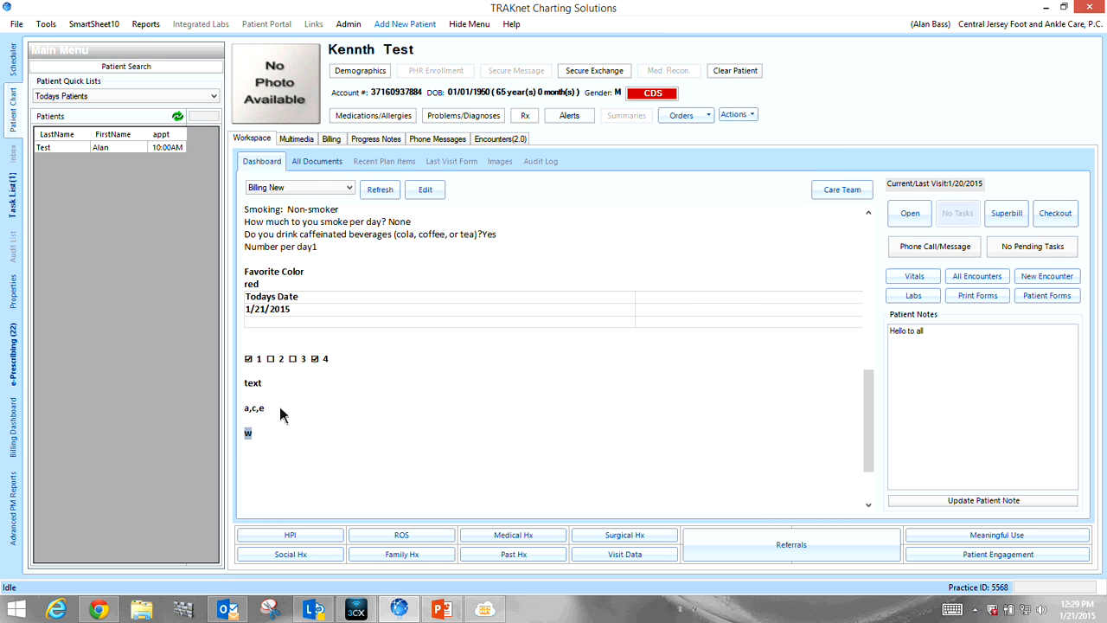
Change the multiple-options field's selection to b and d
{"action": "double_click", "coordinate": [257, 409]}
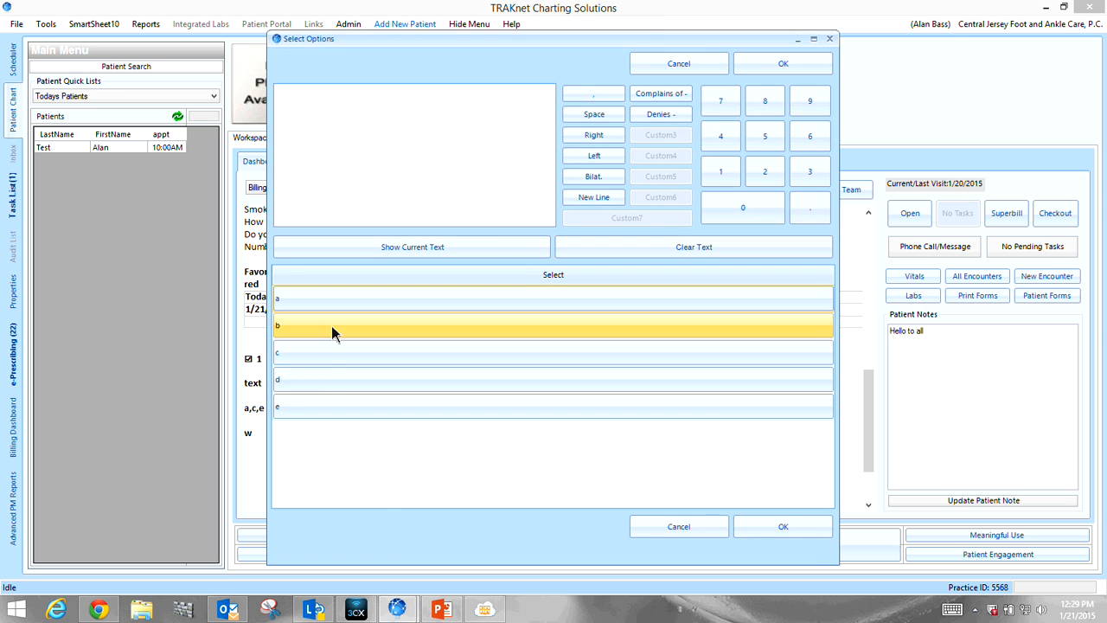
{"action": "left_click", "coordinate": [334, 330]}
{"action": "left_click", "coordinate": [334, 380]}
{"action": "left_click", "coordinate": [773, 524]}
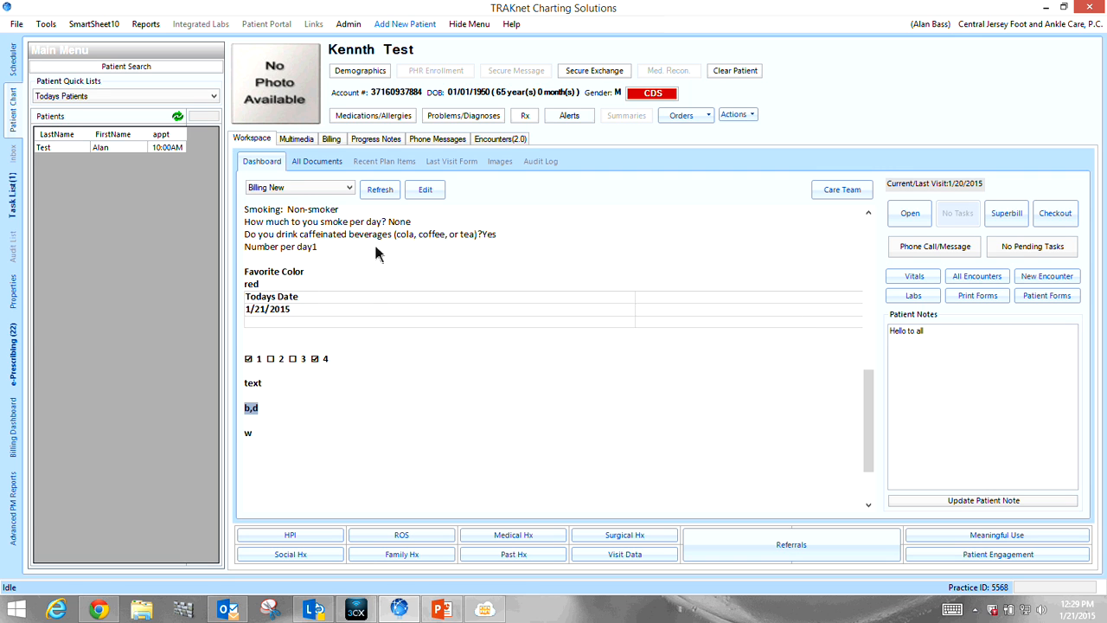
Switch the dashboard to the second FrontDesk template and open that template for editing
{"action": "left_click", "coordinate": [350, 188]}
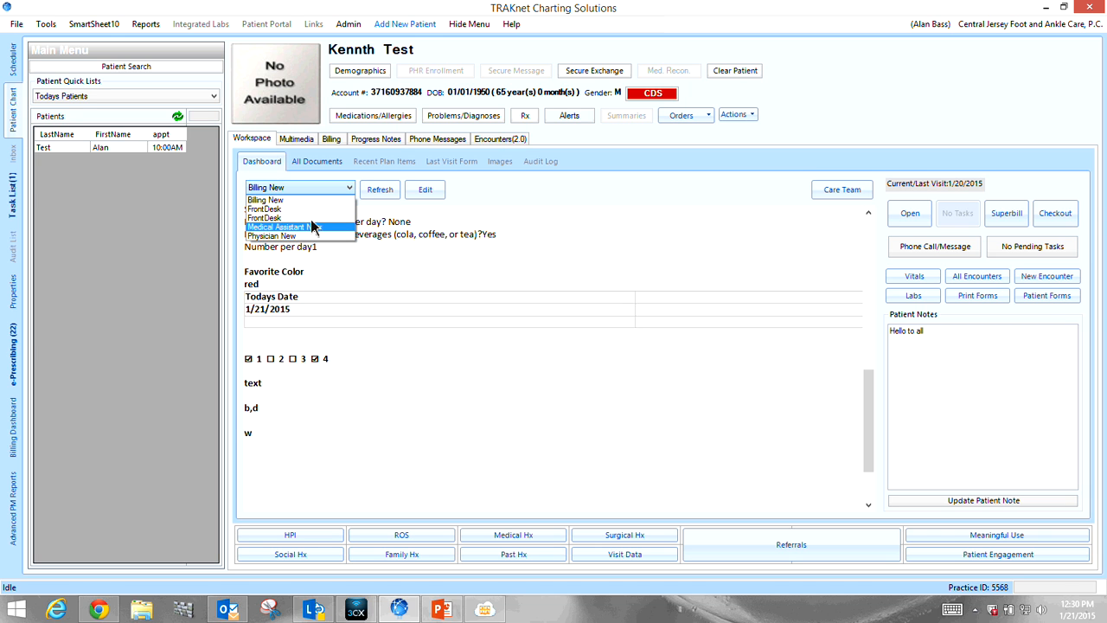
{"action": "left_click", "coordinate": [310, 218]}
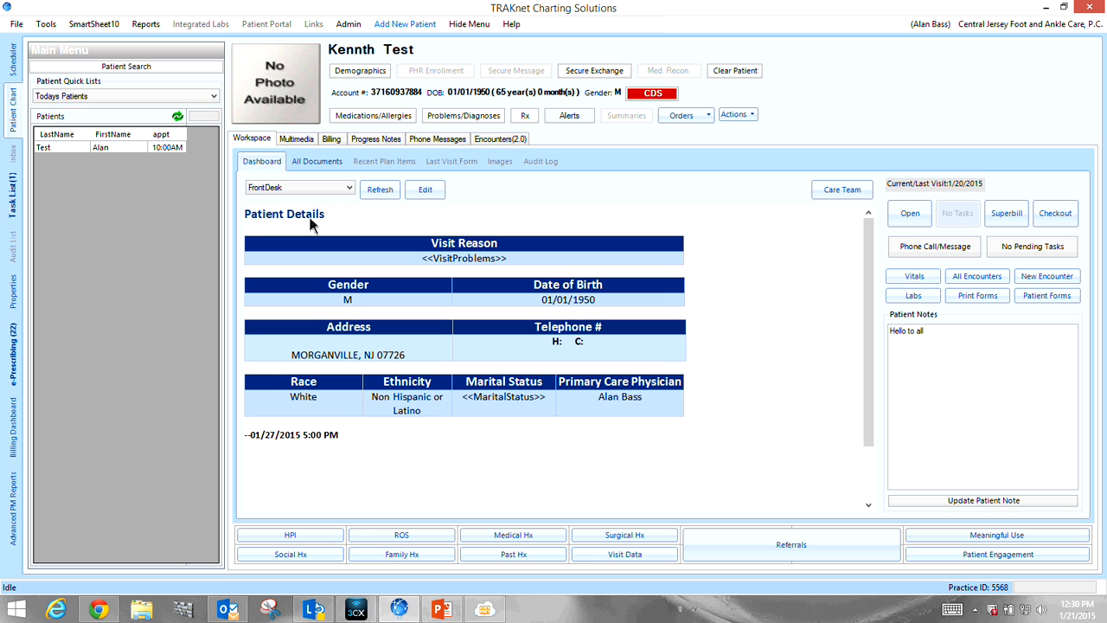
{"action": "left_click", "coordinate": [415, 191]}
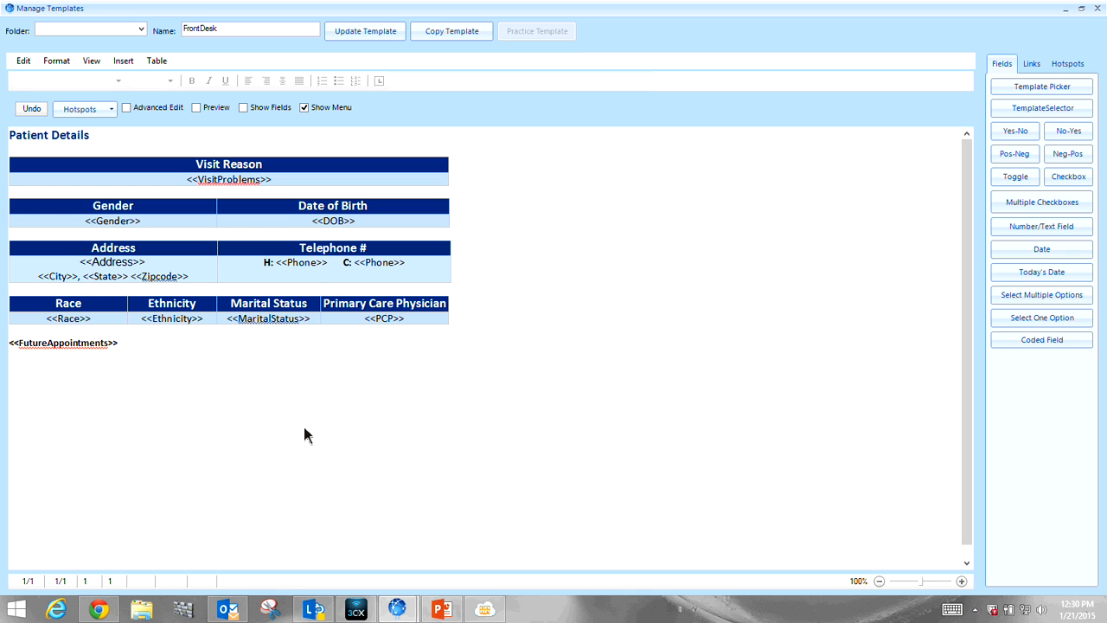
Show the PatientFields quick links in the template editor, and save the FrontDesk template
{"action": "left_click", "coordinate": [1033, 62]}
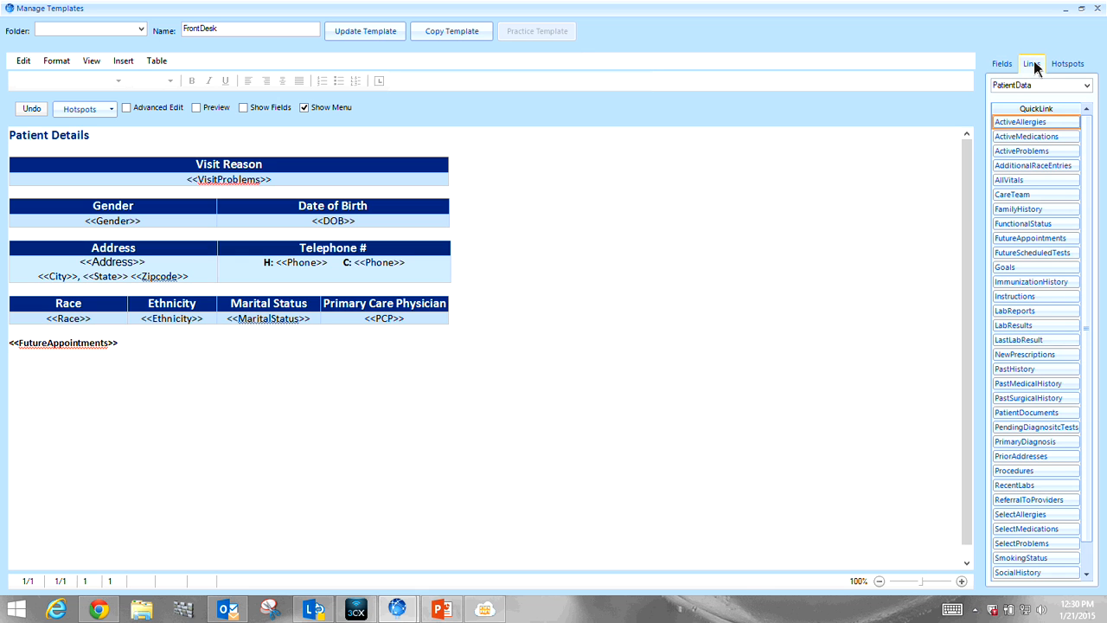
{"action": "left_click", "coordinate": [1088, 86]}
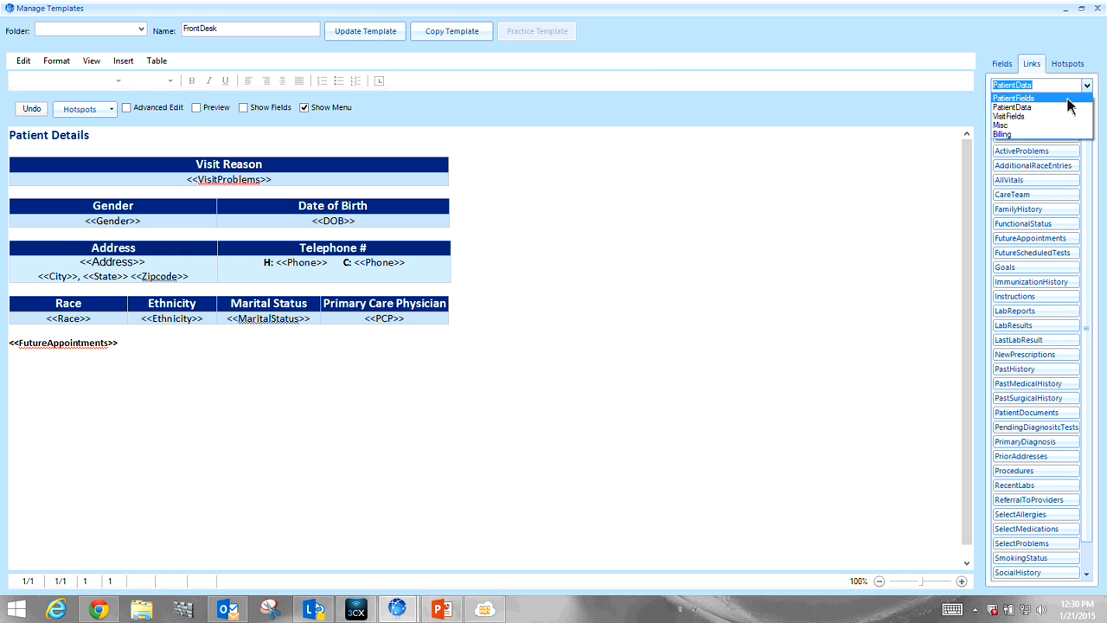
{"action": "left_click", "coordinate": [1067, 98]}
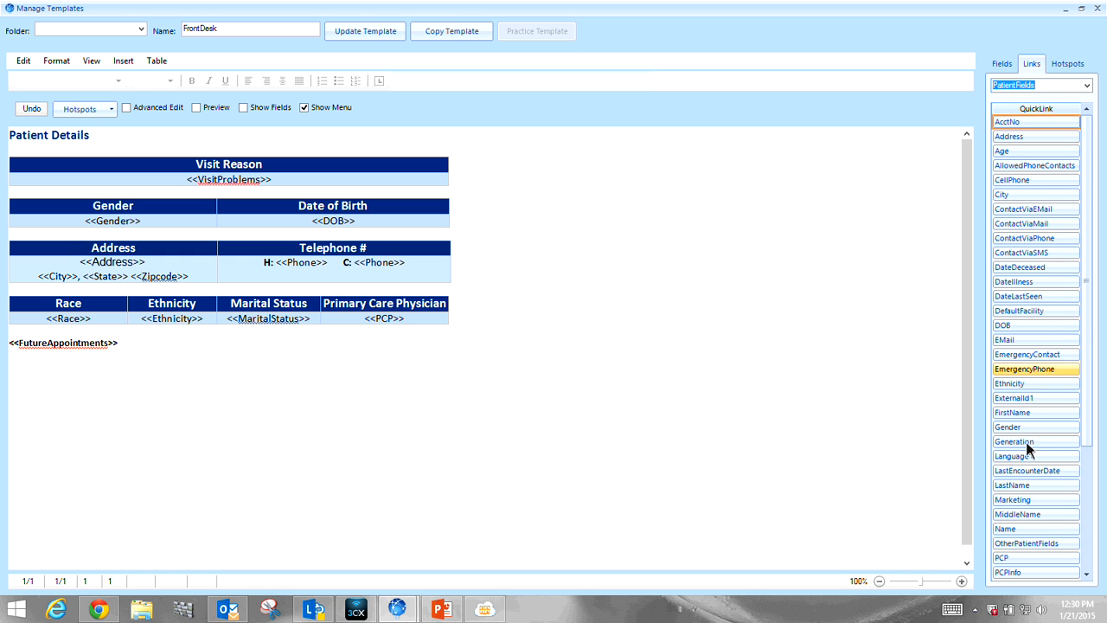
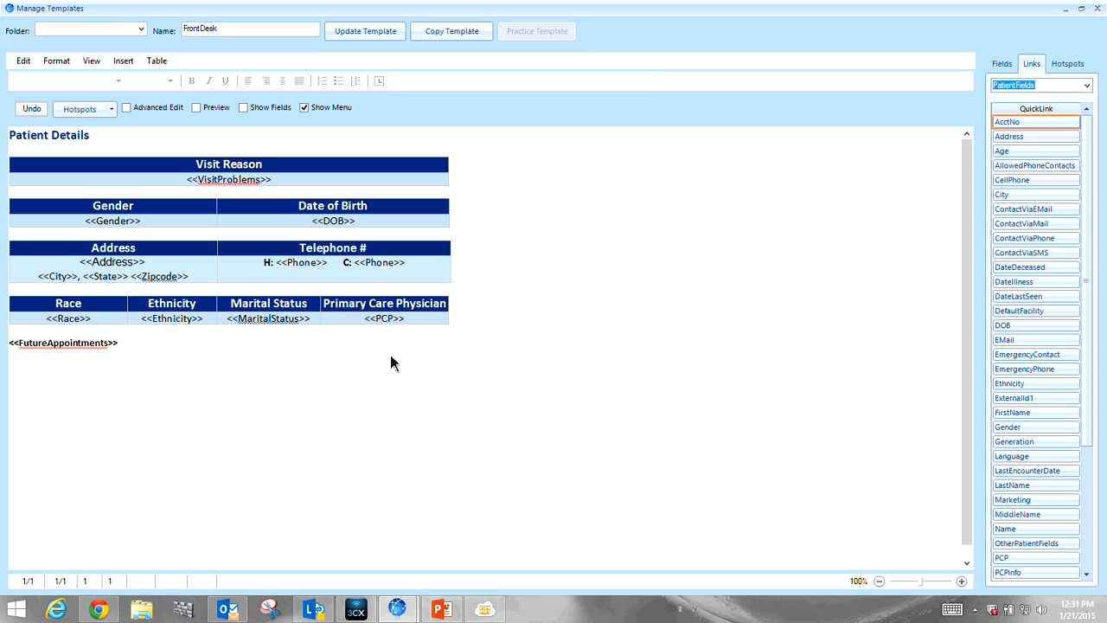
{"action": "left_click", "coordinate": [350, 37]}
{"action": "left_click", "coordinate": [551, 338]}
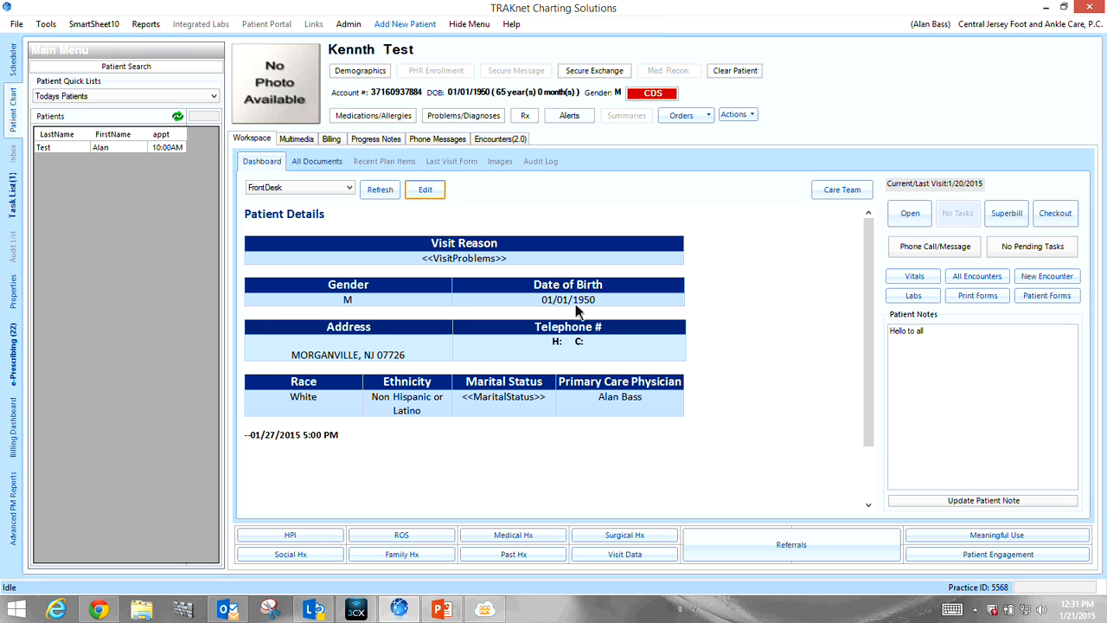
Open the patient's City for editing, close it without a change, and set the Marital Status to Married
{"action": "double_click", "coordinate": [347, 361]}
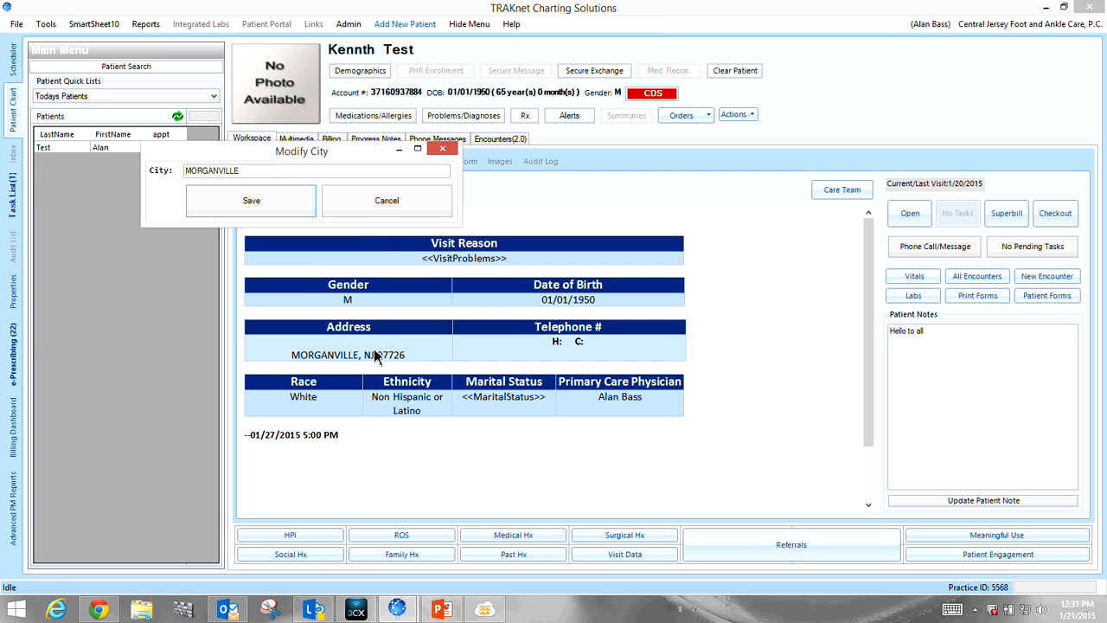
{"action": "left_click", "coordinate": [389, 317]}
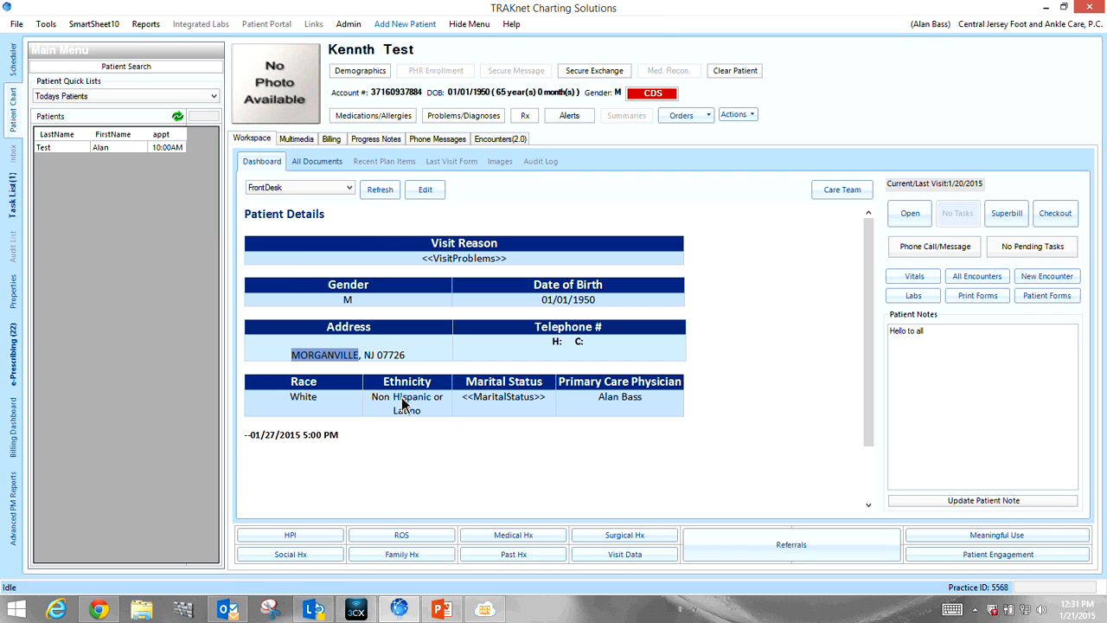
{"action": "left_click", "coordinate": [500, 400]}
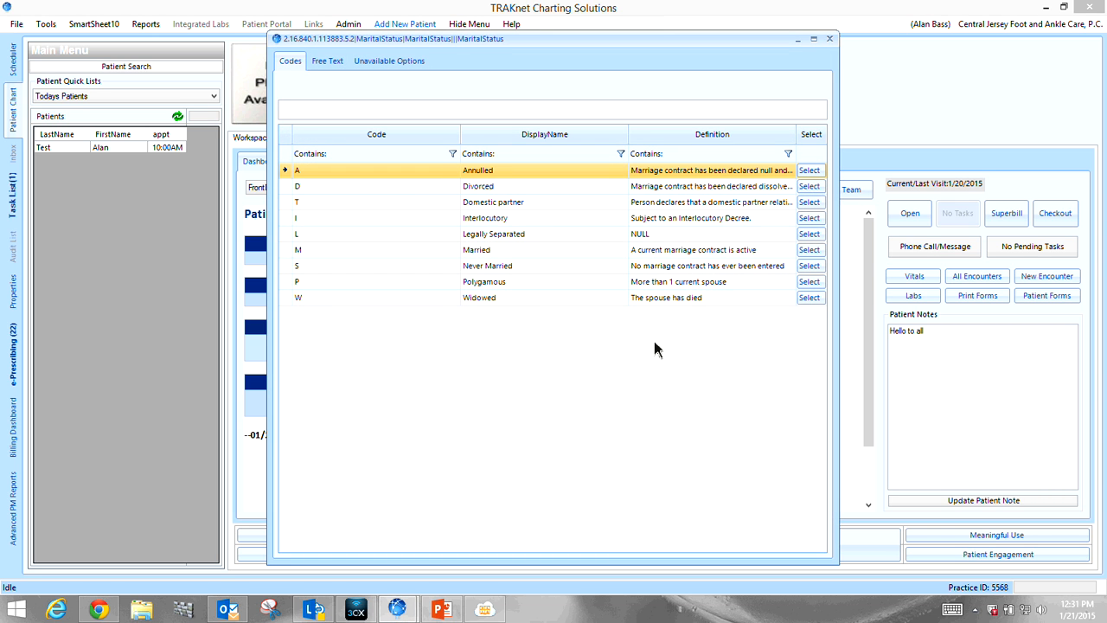
{"action": "left_click", "coordinate": [809, 250]}
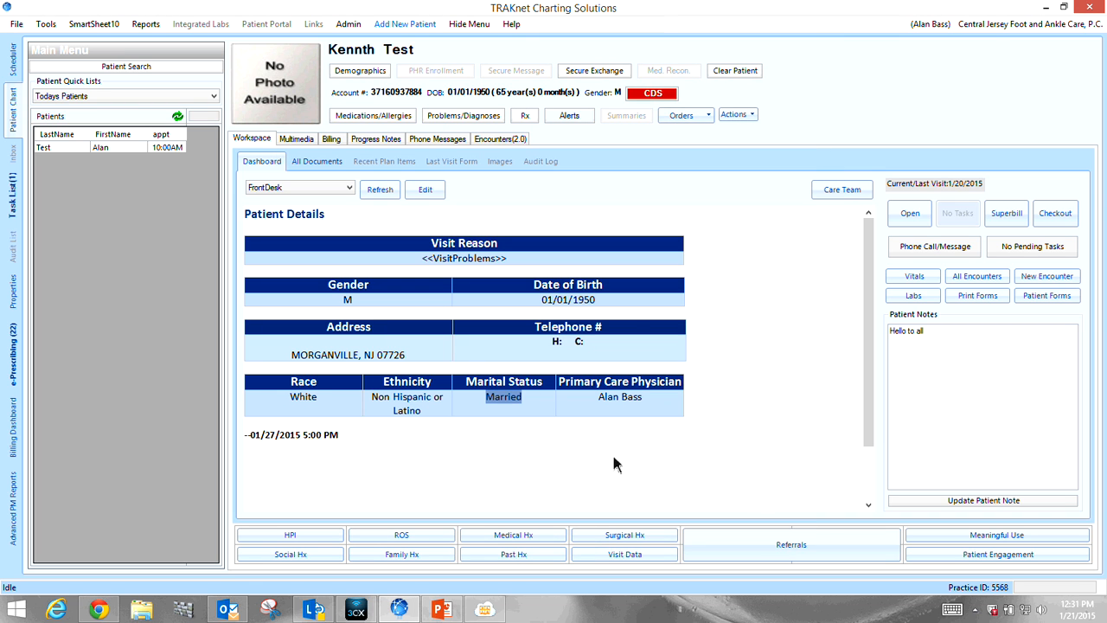
Set the Primary Care Physician to the first provider in the full provider list, and dismiss the patient alert
{"action": "left_click", "coordinate": [623, 399]}
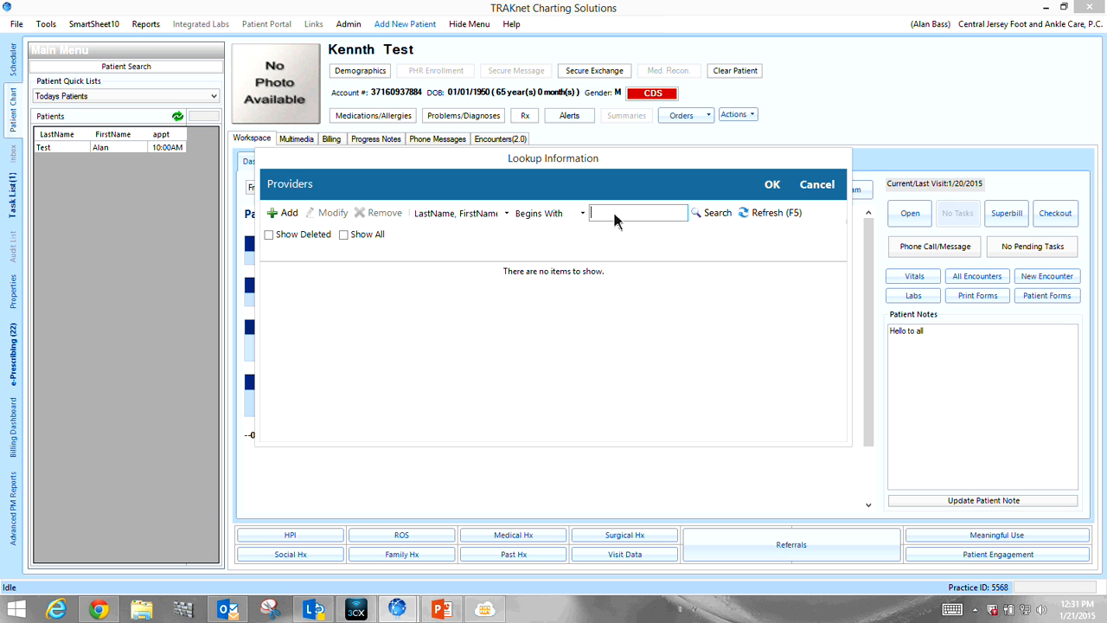
{"action": "left_click", "coordinate": [344, 234]}
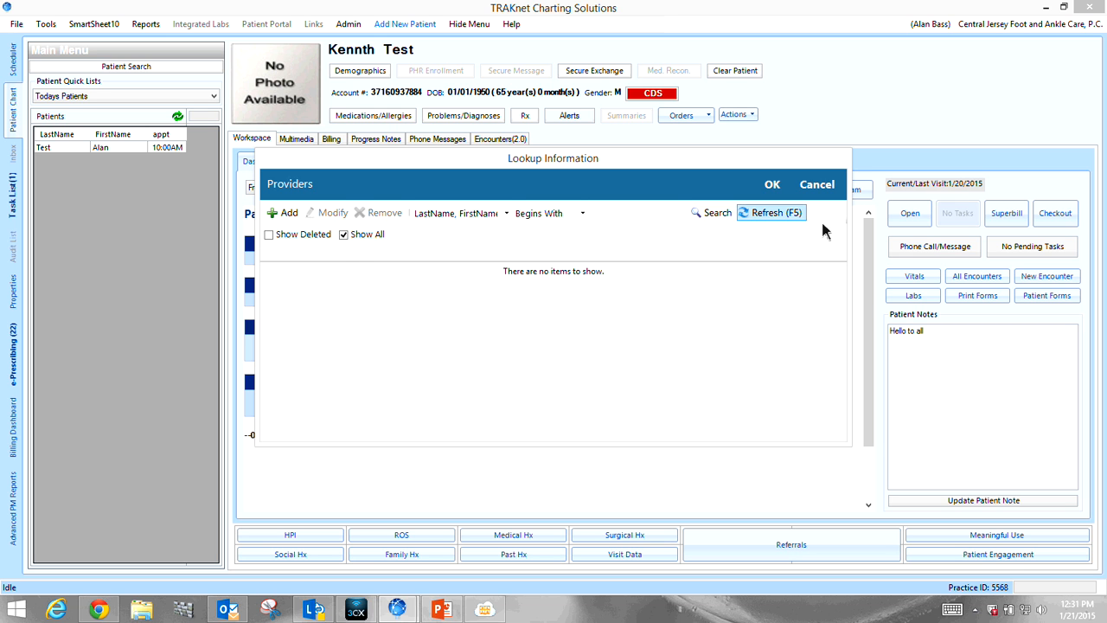
{"action": "left_click", "coordinate": [746, 213]}
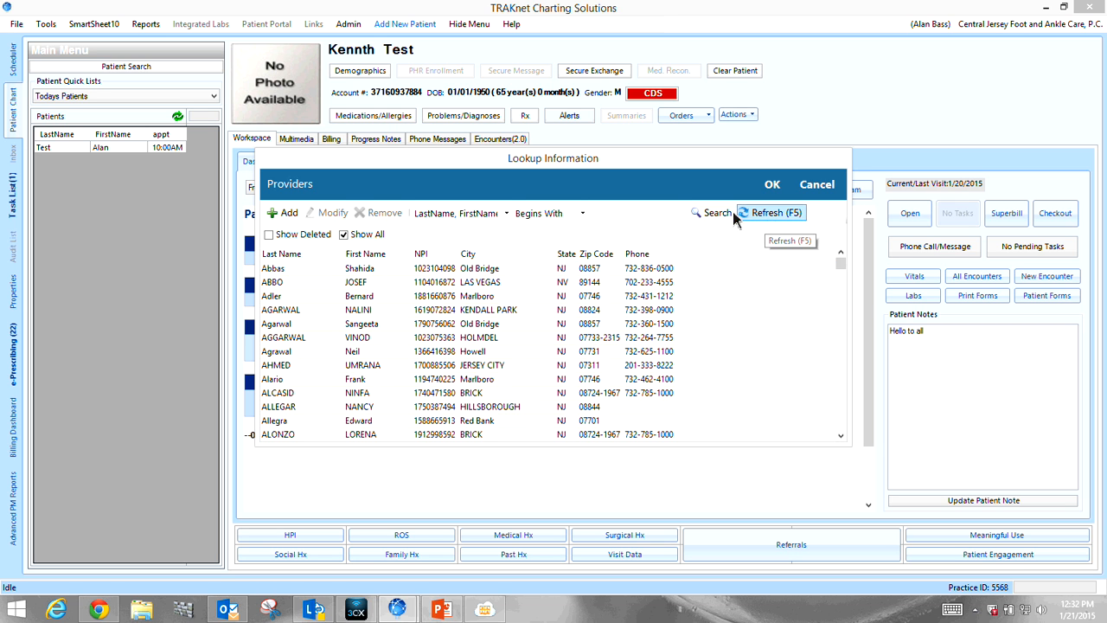
{"action": "left_click", "coordinate": [463, 274]}
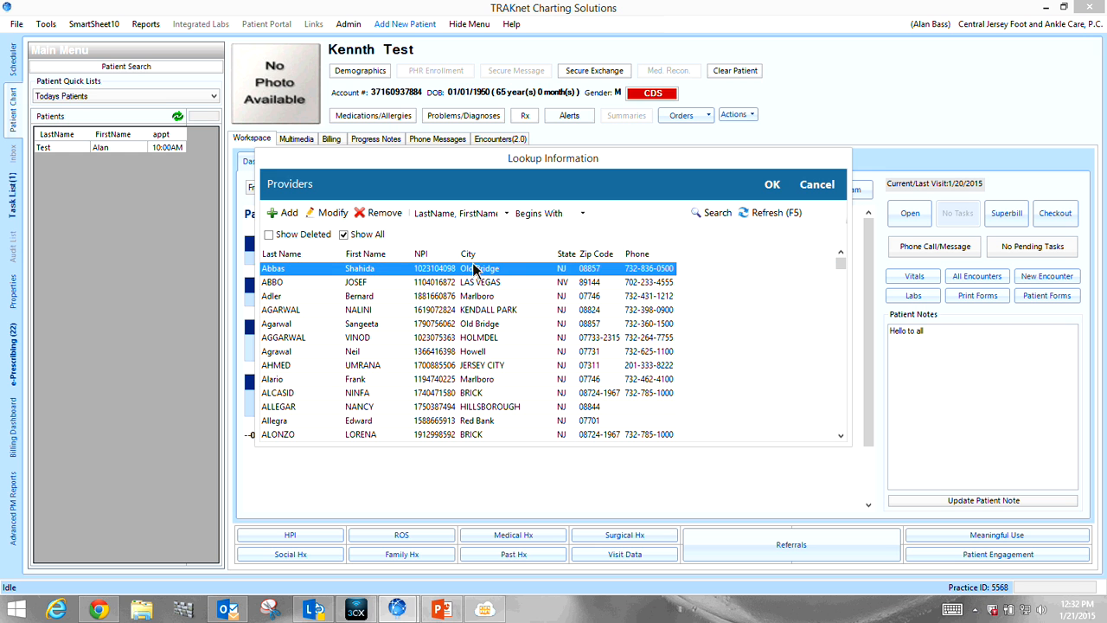
{"action": "left_click", "coordinate": [773, 185]}
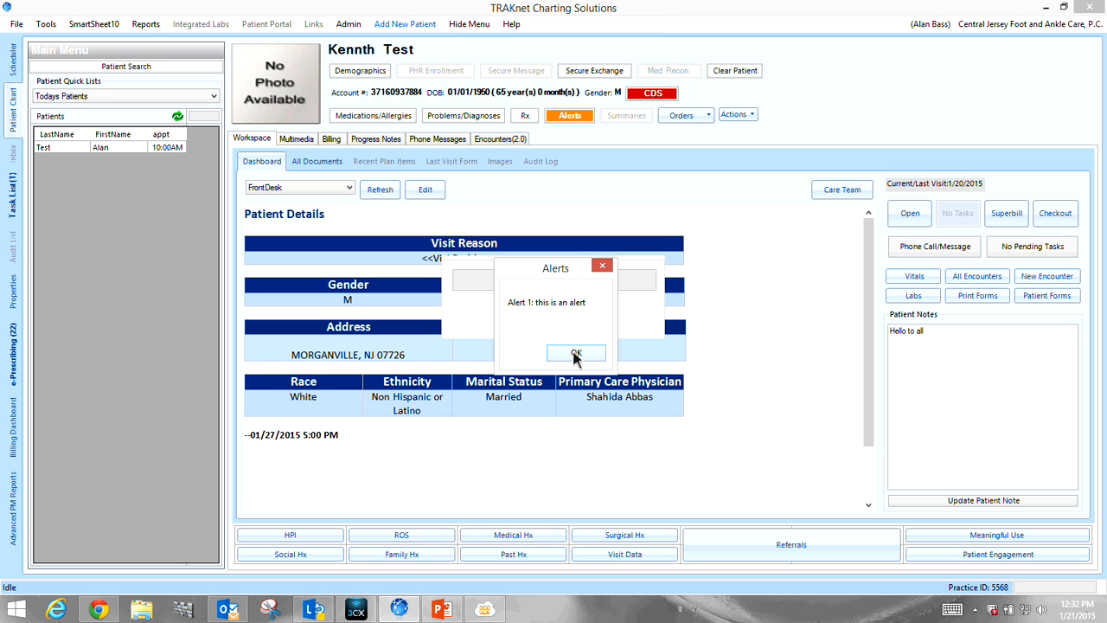
{"action": "left_click", "coordinate": [575, 355]}
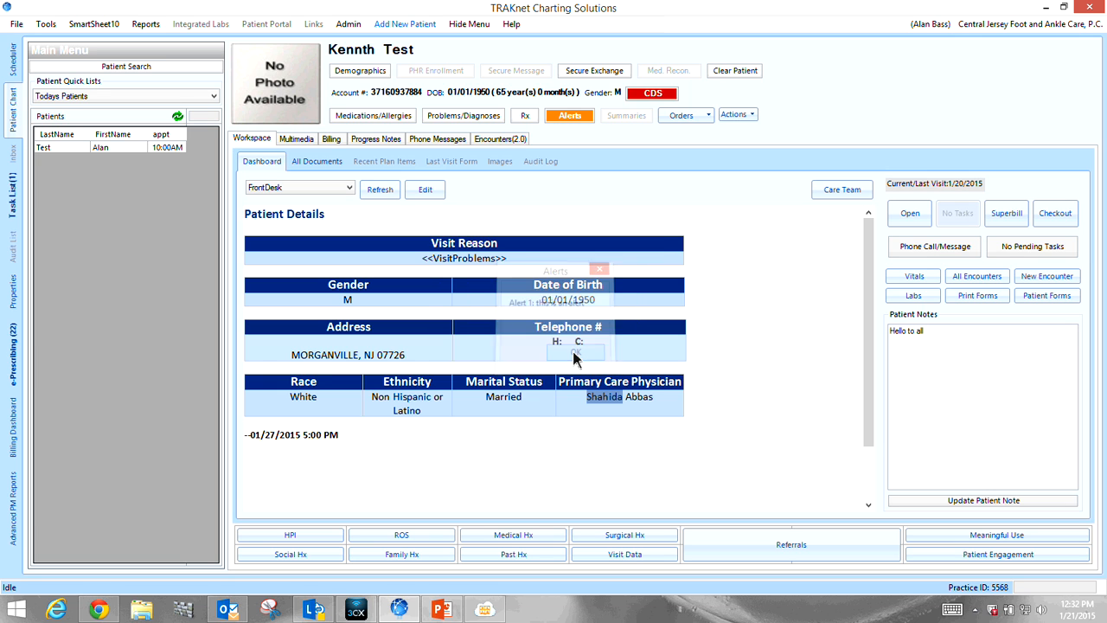
Examine the FrontDesk dashboard template's fields in the template editor and close it without changes
{"action": "left_click", "coordinate": [578, 447]}
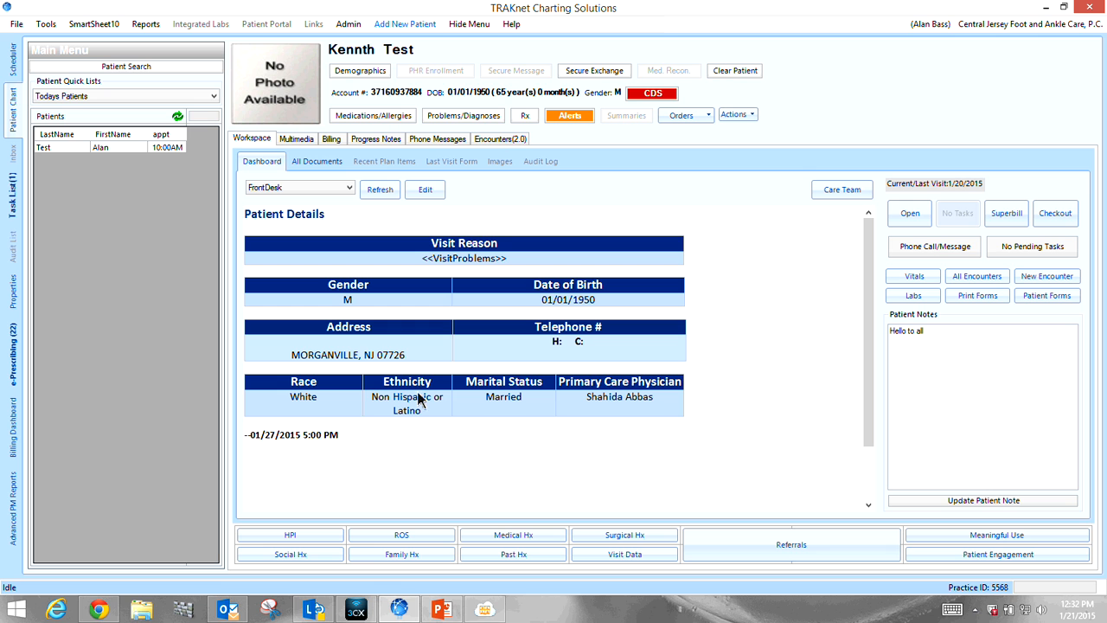
{"action": "left_click", "coordinate": [423, 192]}
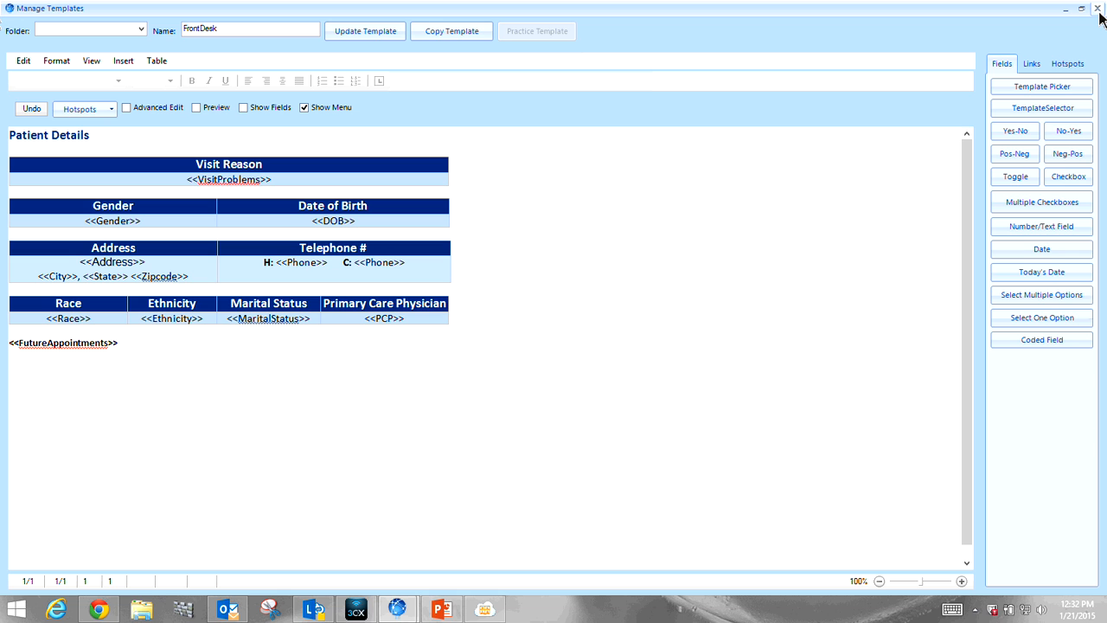
{"action": "mouse_move", "coordinate": [1100, 14]}
{"action": "left_click", "coordinate": [1097, 8]}
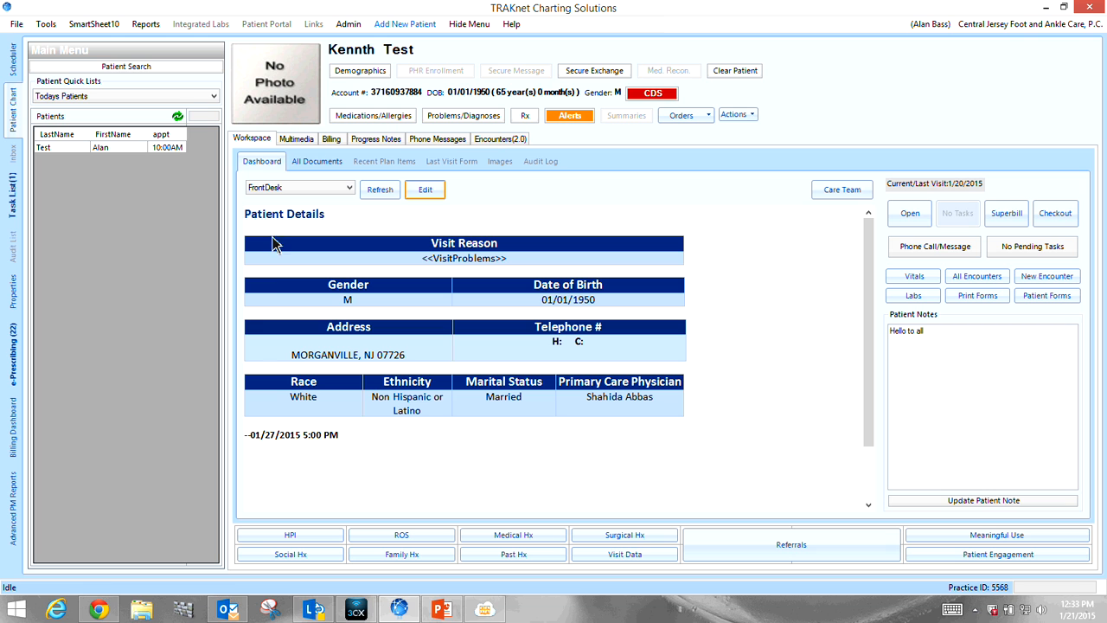
View the scan option and scanning window for adding a document to the patient's multimedia folders, and close both without importing
{"action": "left_click", "coordinate": [297, 140]}
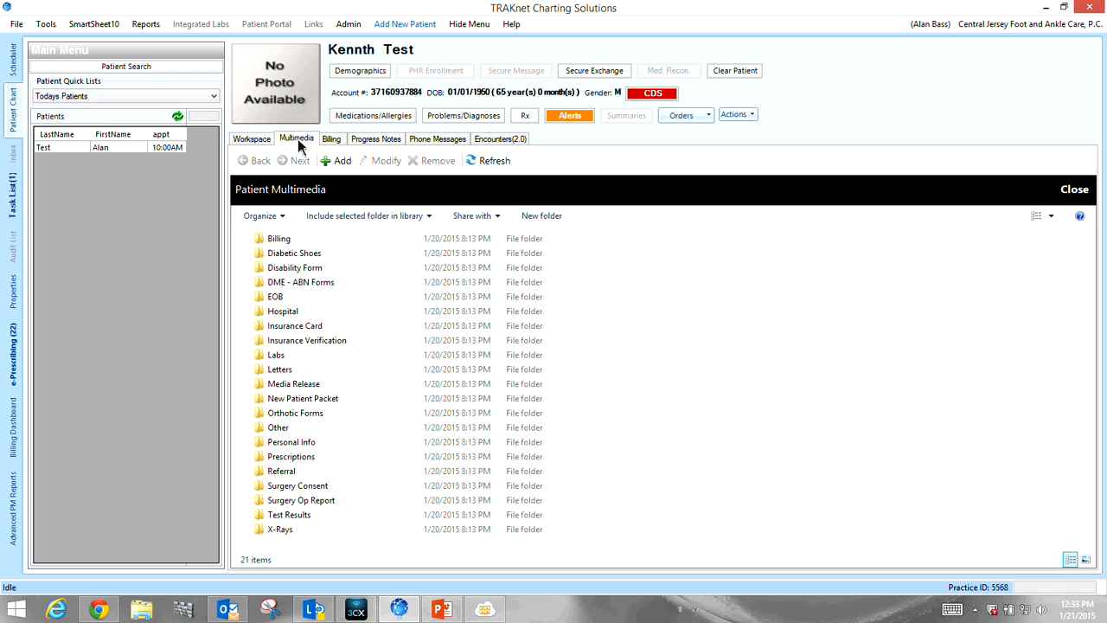
{"action": "left_click", "coordinate": [342, 163]}
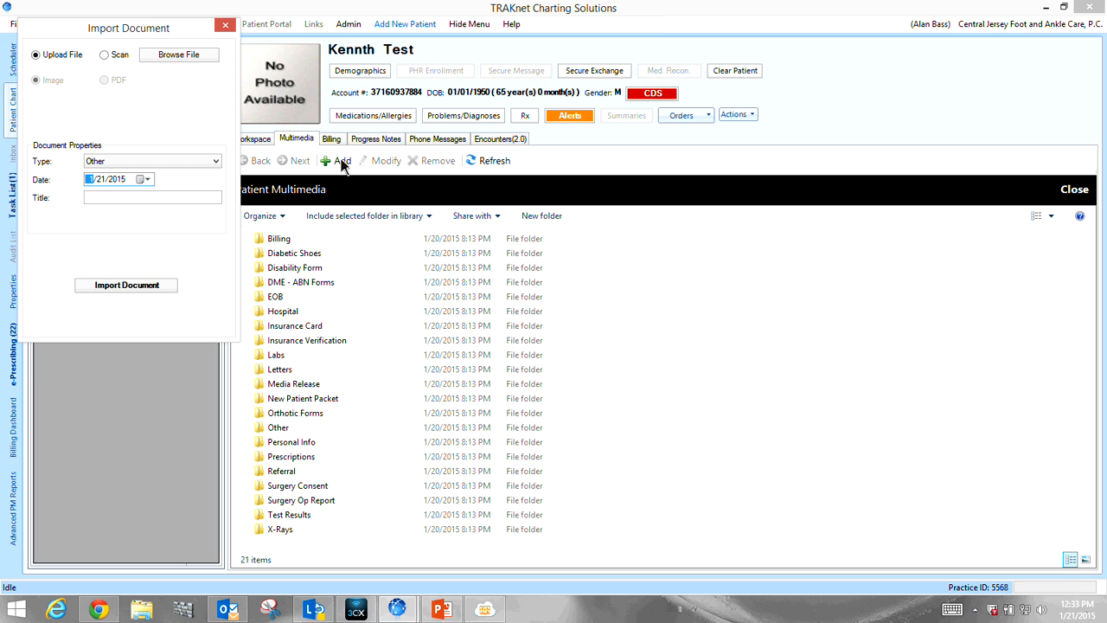
{"action": "left_click", "coordinate": [106, 55]}
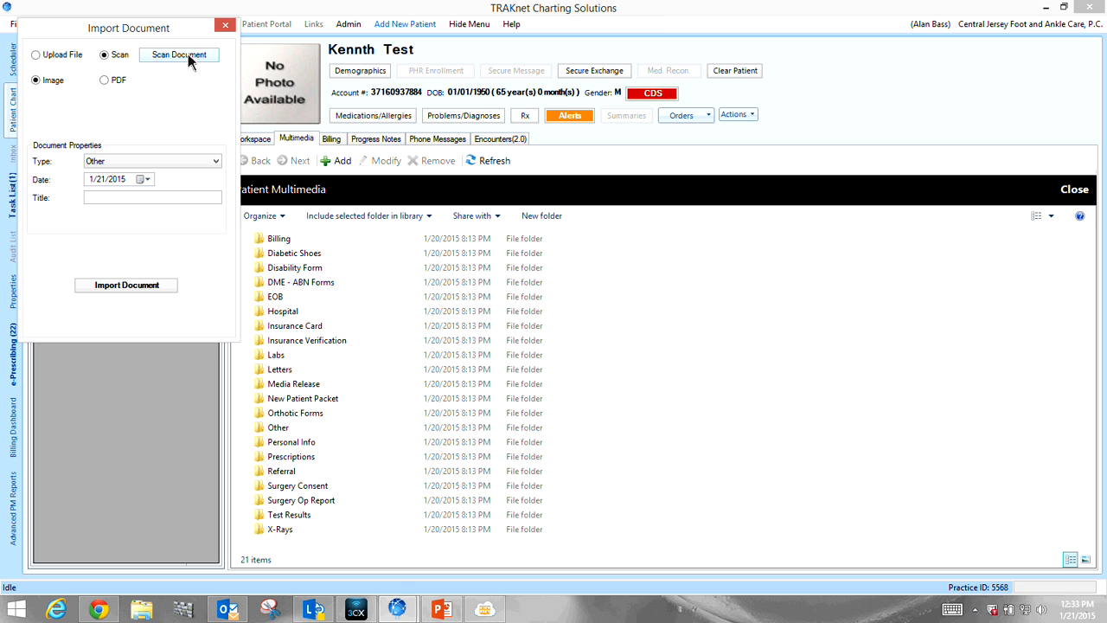
{"action": "left_click", "coordinate": [145, 204]}
{"action": "left_click", "coordinate": [184, 61]}
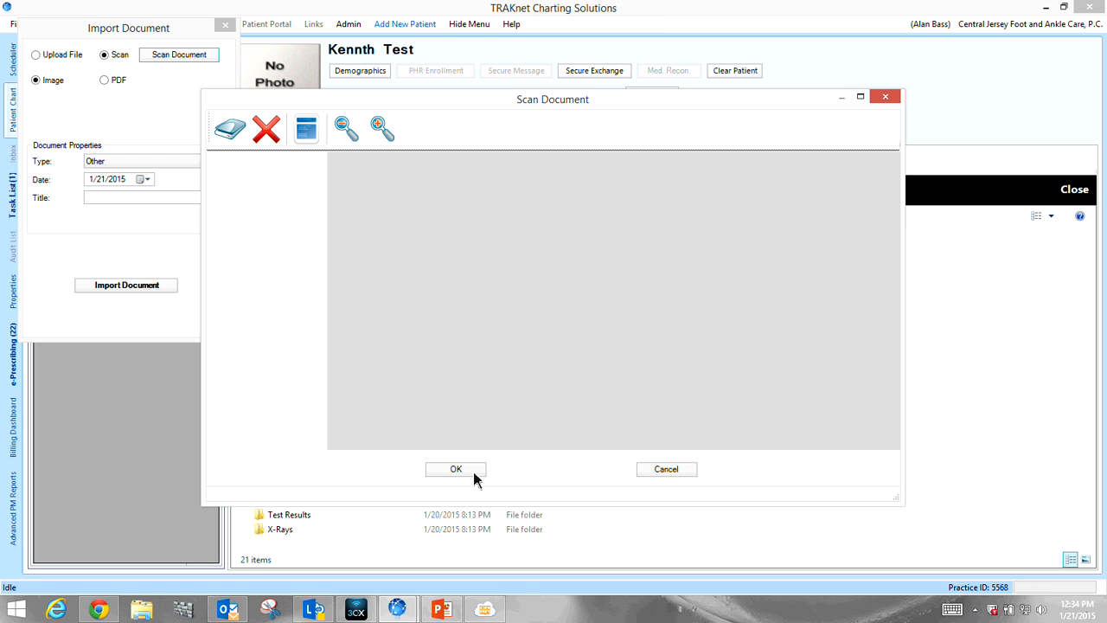
{"action": "left_click", "coordinate": [882, 97]}
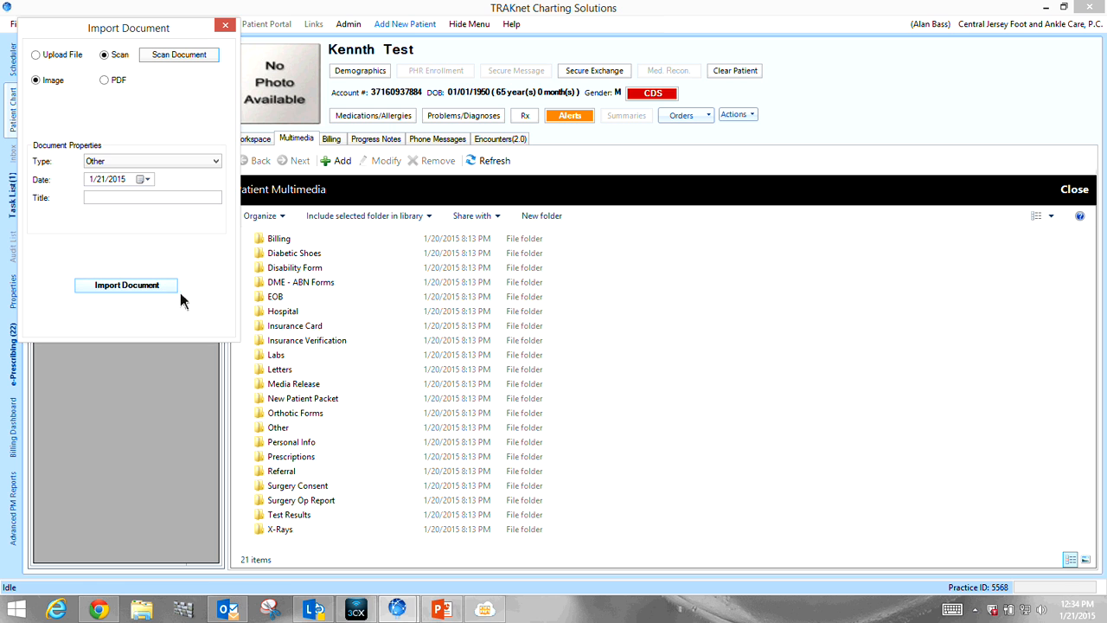
{"action": "left_click", "coordinate": [226, 27]}
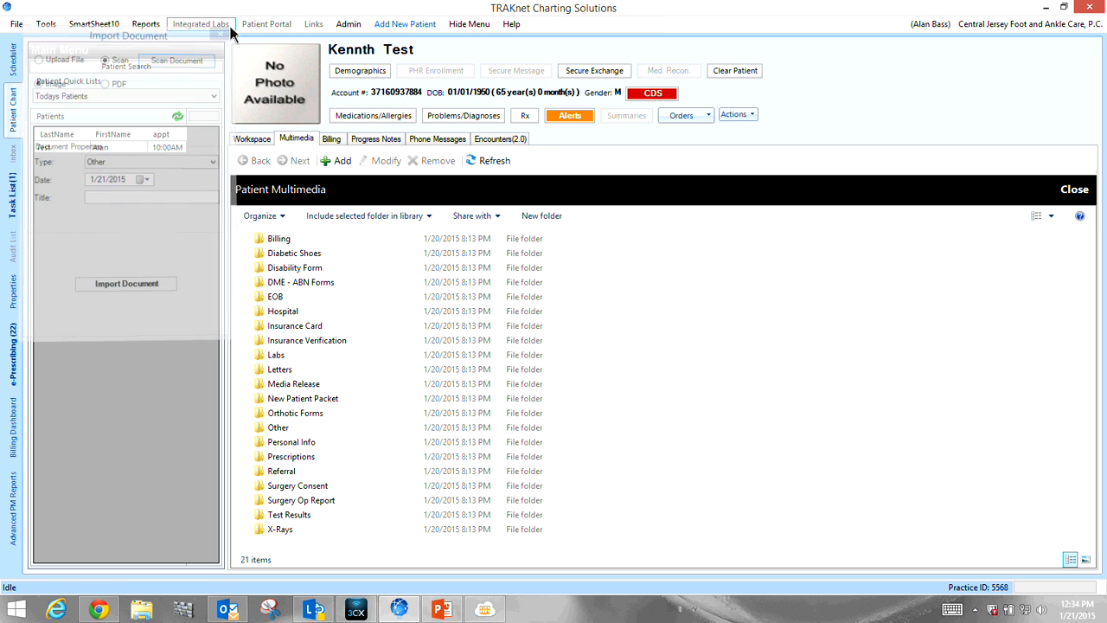
Start a new insurance entry in the patient's billing section, try to save it blank, and cancel it
{"action": "left_click", "coordinate": [333, 141]}
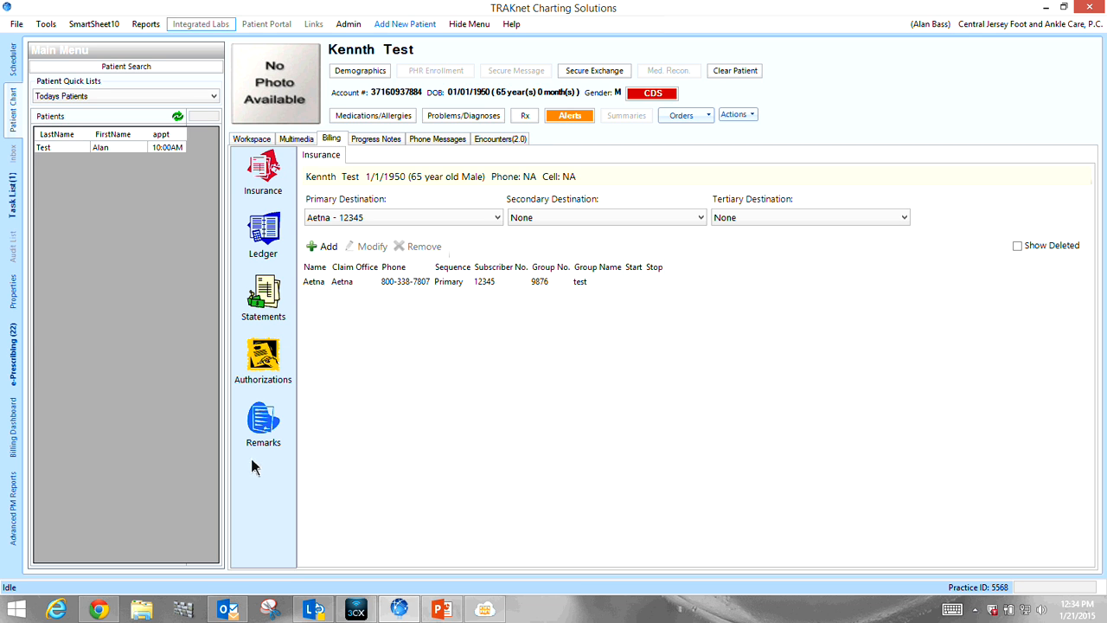
{"action": "left_click", "coordinate": [264, 181]}
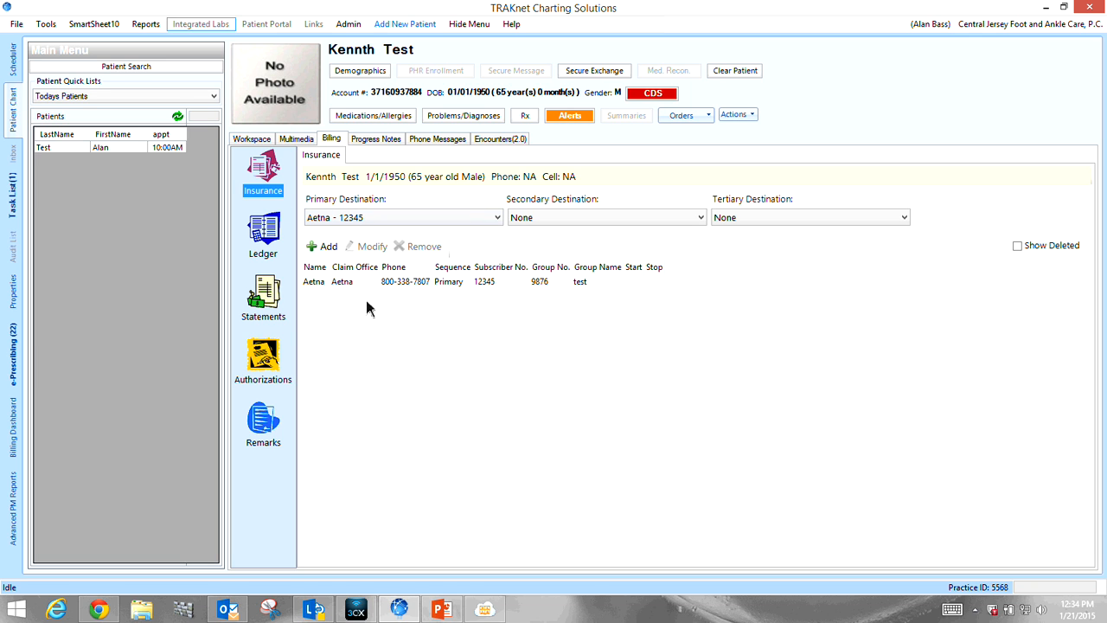
{"action": "left_click", "coordinate": [324, 248]}
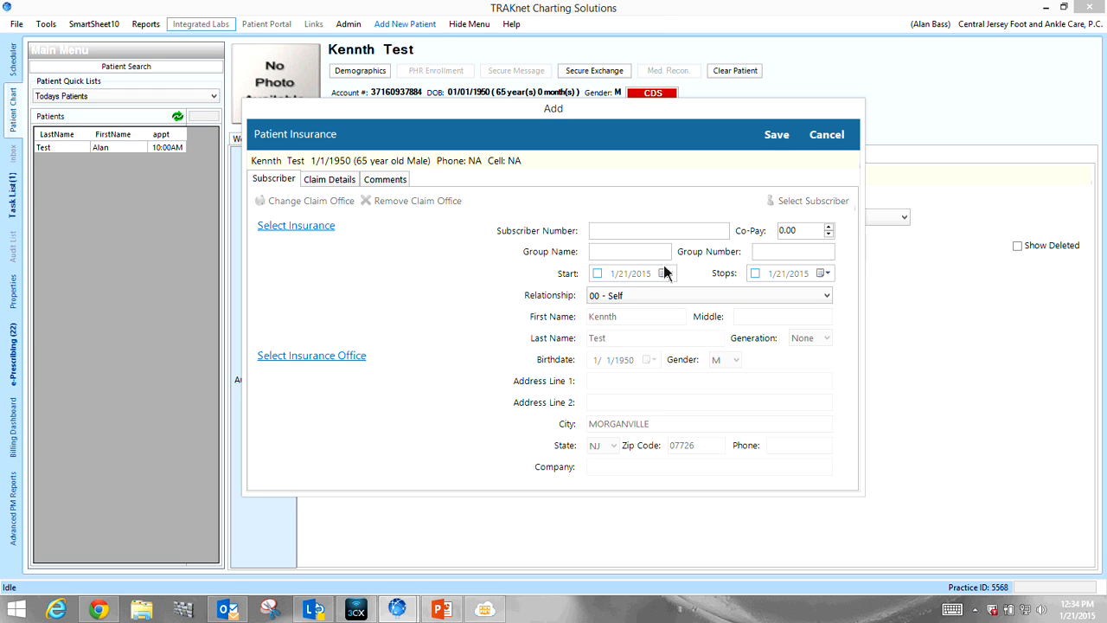
{"action": "left_click", "coordinate": [776, 134]}
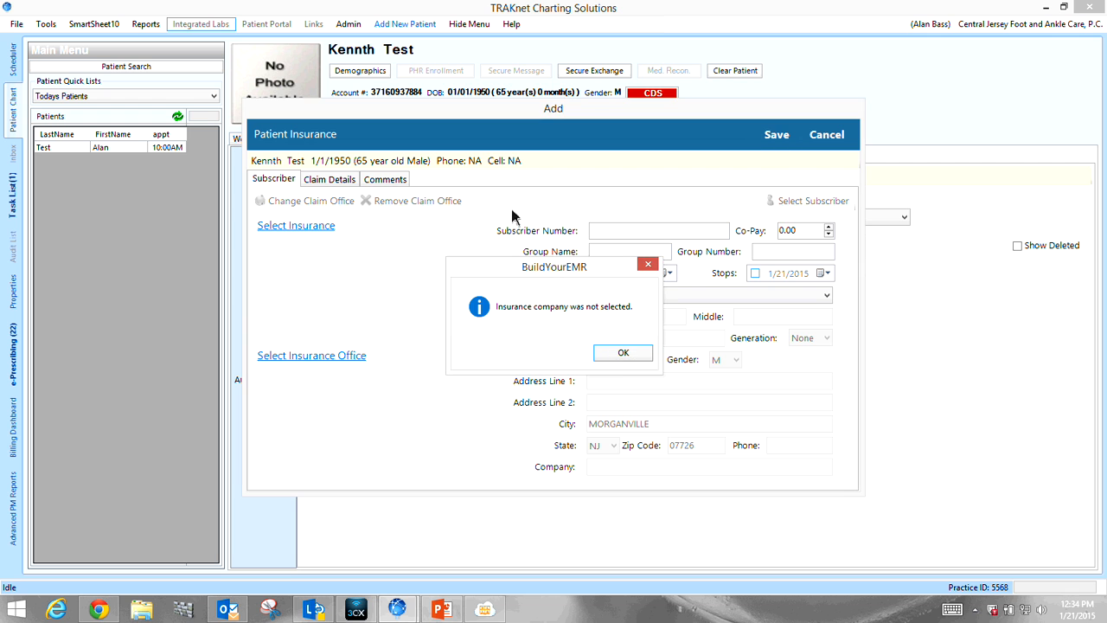
{"action": "left_click", "coordinate": [635, 357]}
{"action": "left_click", "coordinate": [831, 138]}
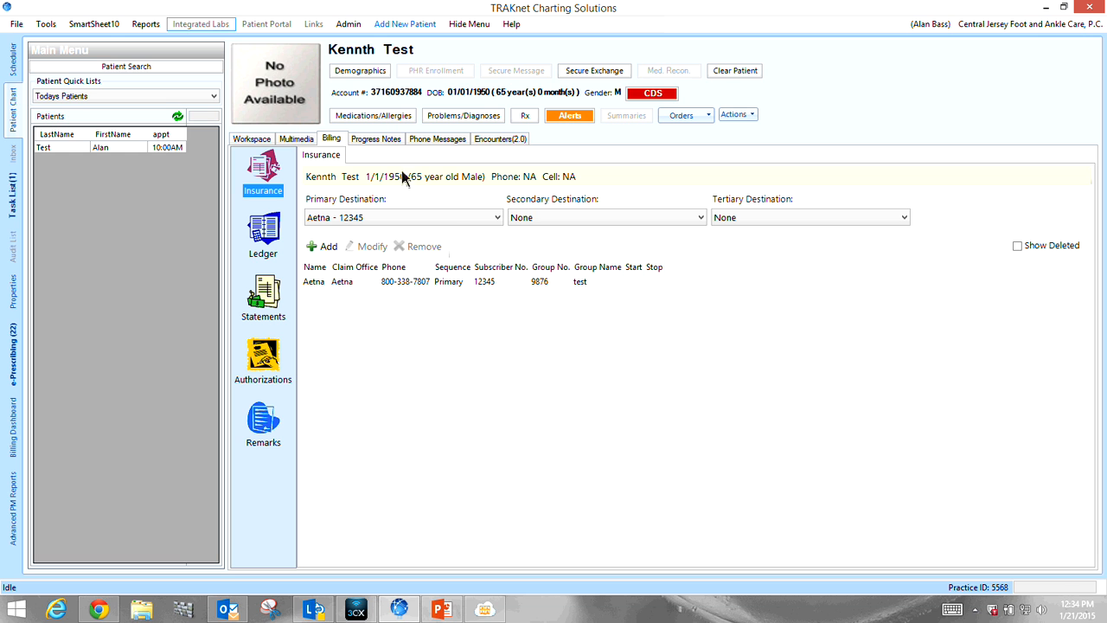
Return to the patient's workspace and switch the dashboard to the Billing New template
{"action": "left_click", "coordinate": [251, 141]}
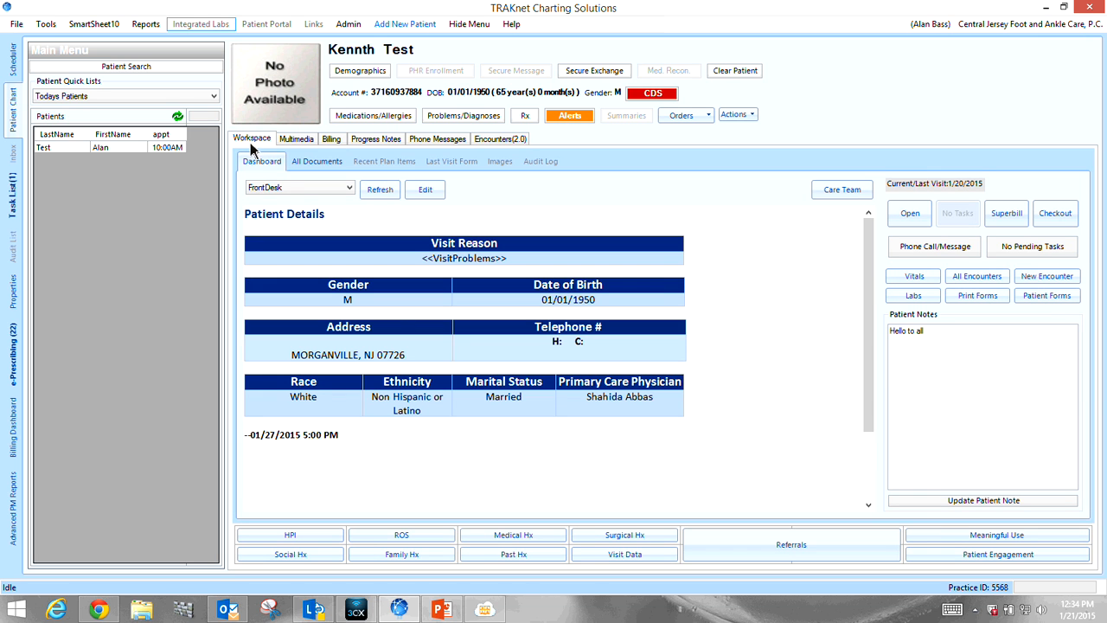
{"action": "left_click", "coordinate": [350, 191]}
{"action": "left_click", "coordinate": [334, 205]}
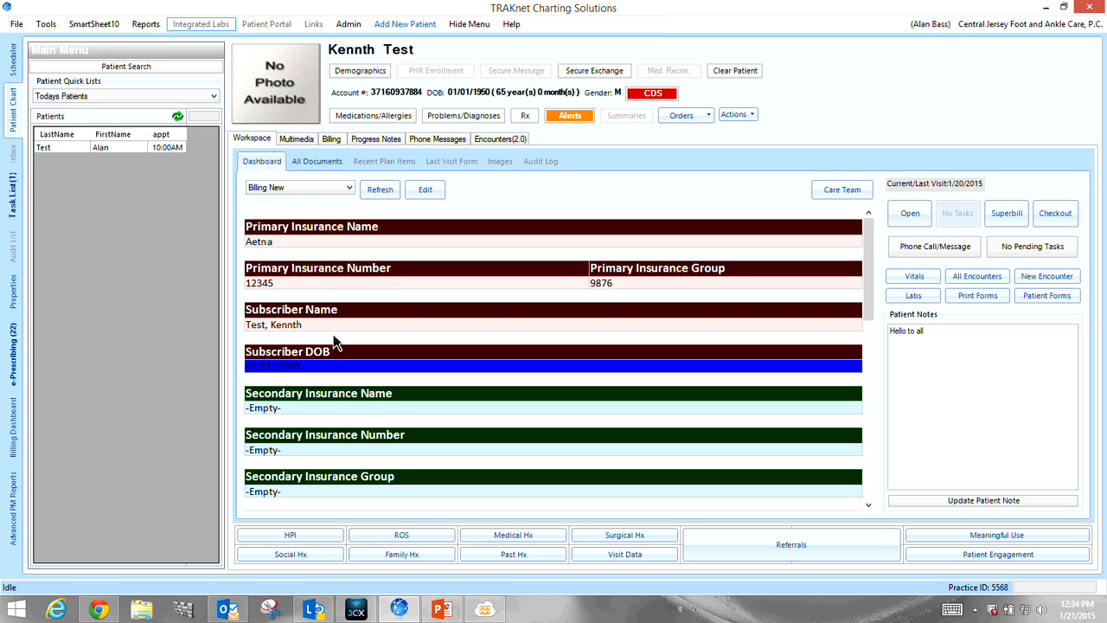
Examine the Billing quick links available for the Billing New template, and close the template editor without changes
{"action": "left_click", "coordinate": [425, 191]}
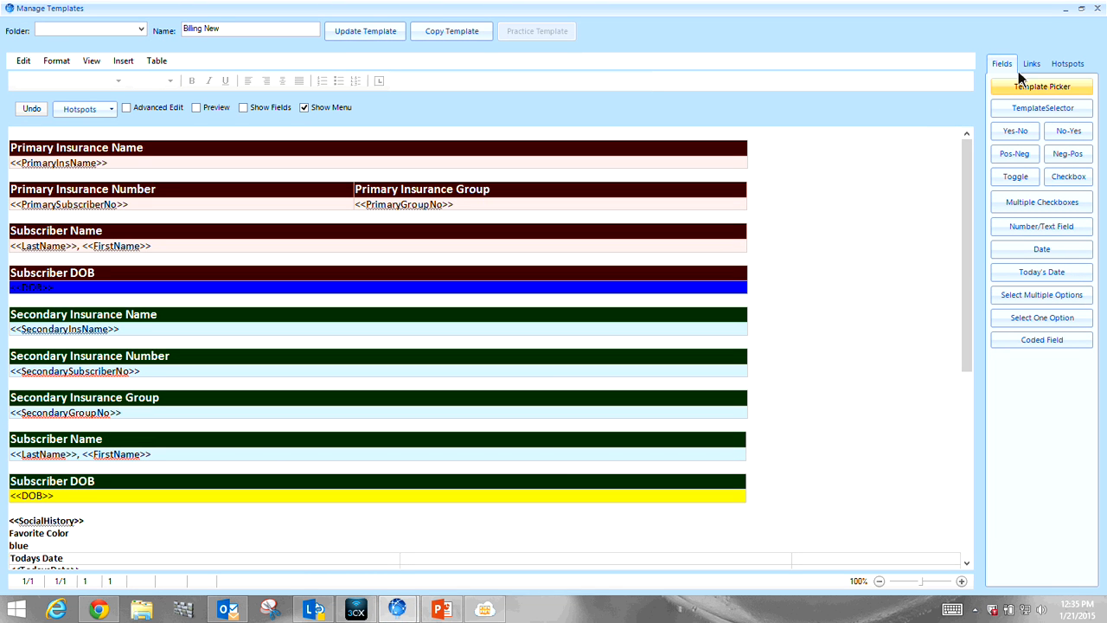
{"action": "left_click", "coordinate": [1026, 67]}
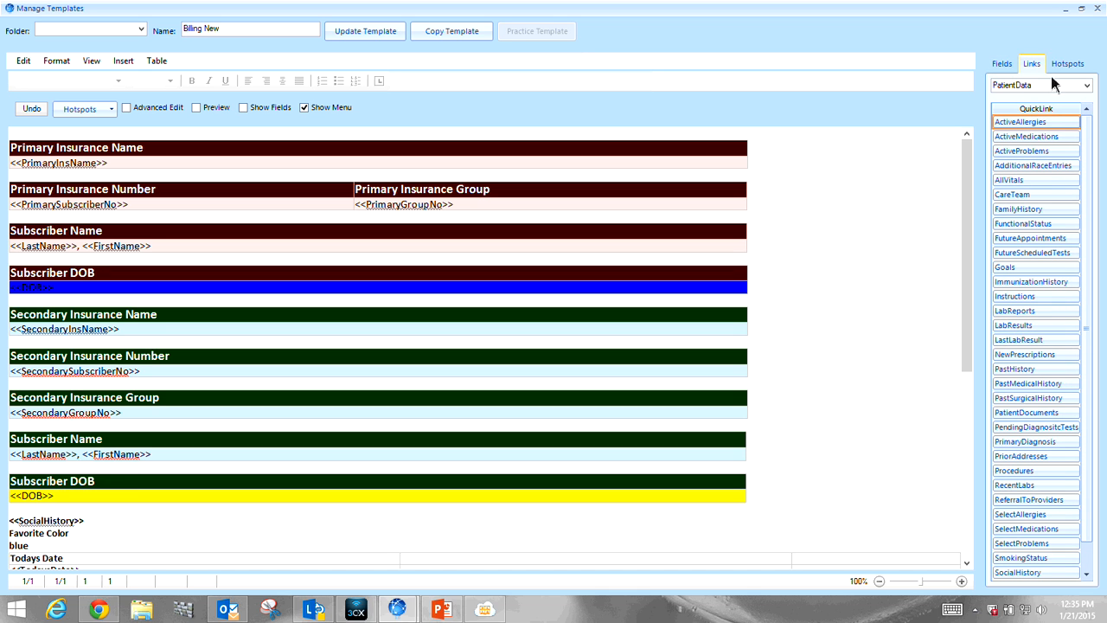
{"action": "left_click", "coordinate": [1086, 85]}
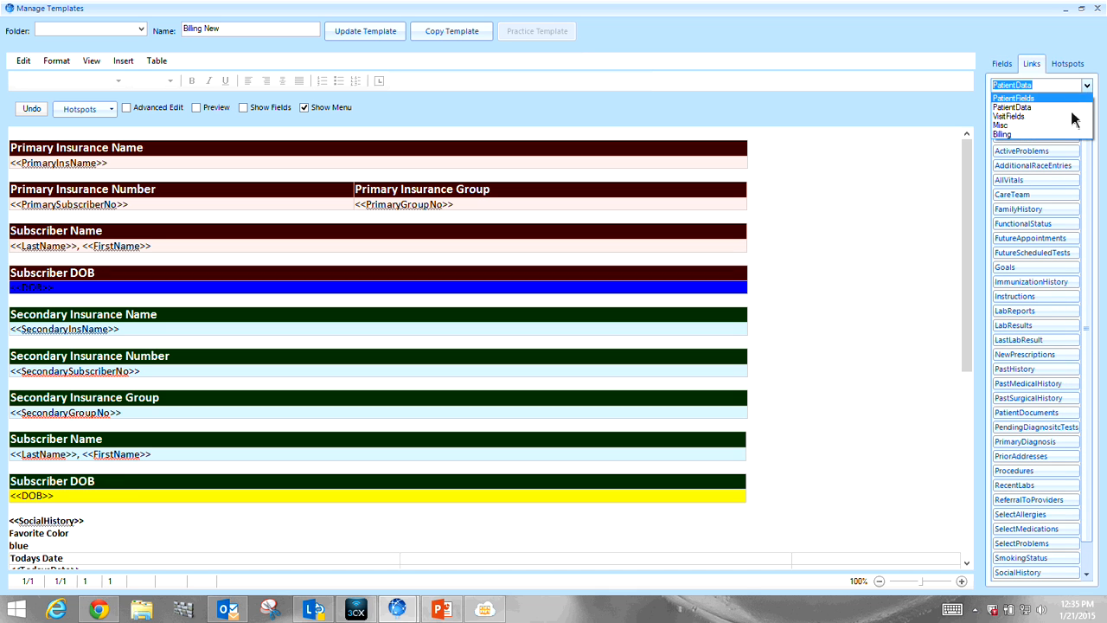
{"action": "left_click", "coordinate": [1063, 134]}
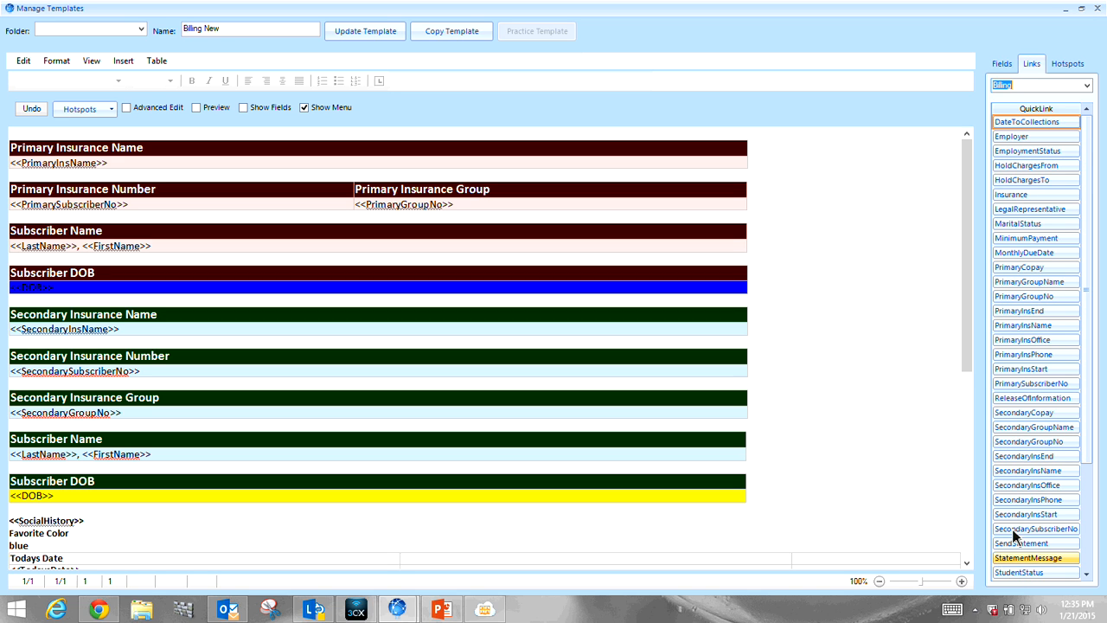
{"action": "left_click", "coordinate": [1097, 8]}
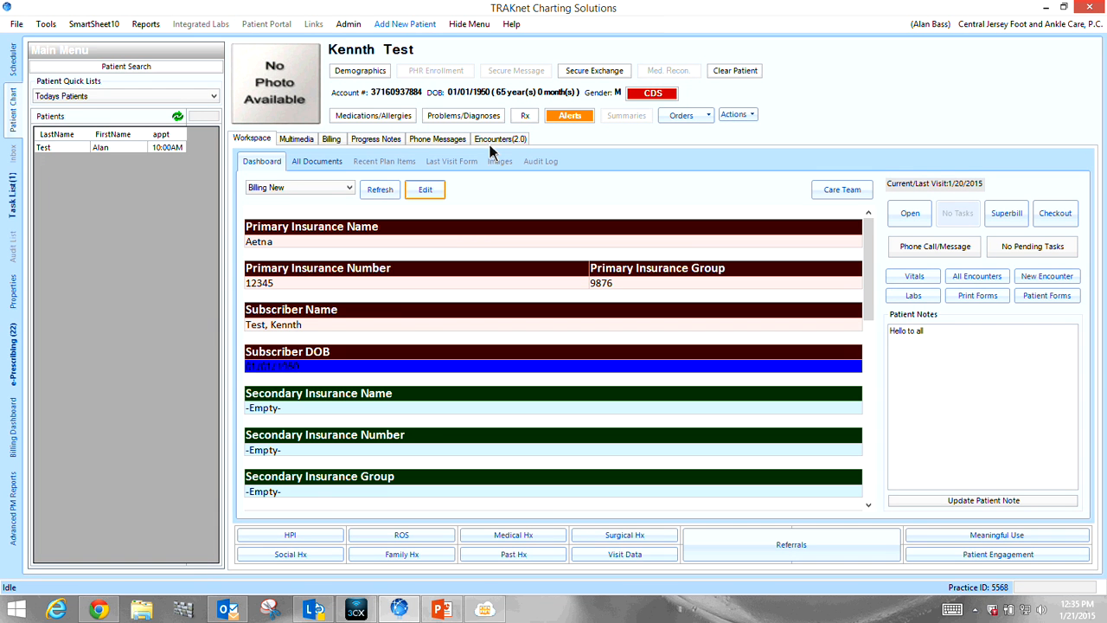
View the patient's billing ledger, statements, authorizations and remarks, opening a blank referral authorization form and closing it unsaved
{"action": "left_click", "coordinate": [332, 140]}
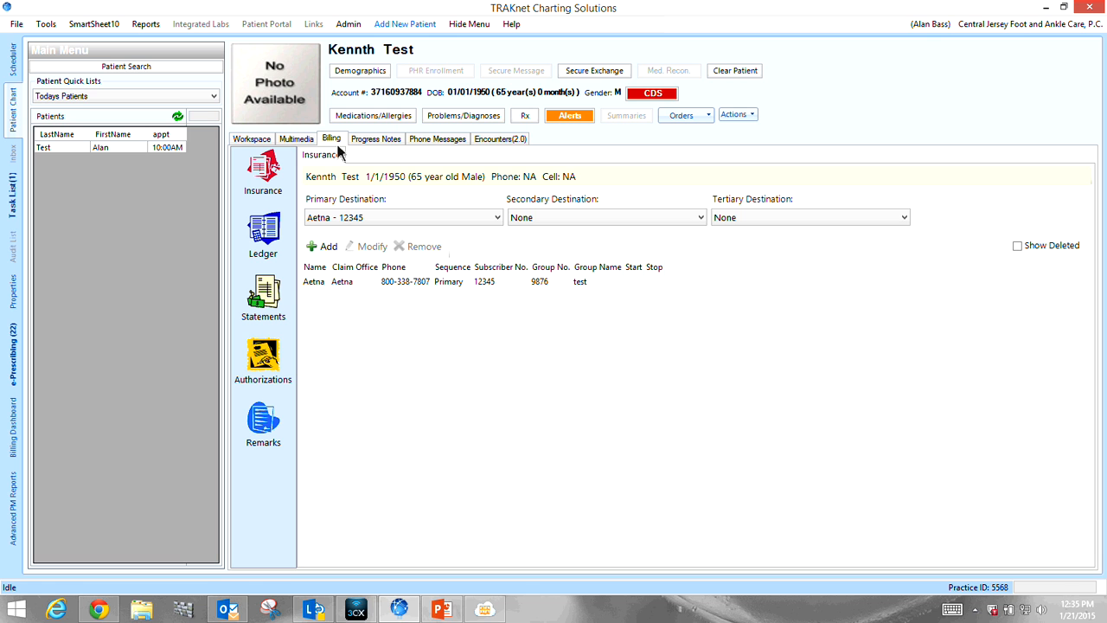
{"action": "left_click", "coordinate": [270, 247]}
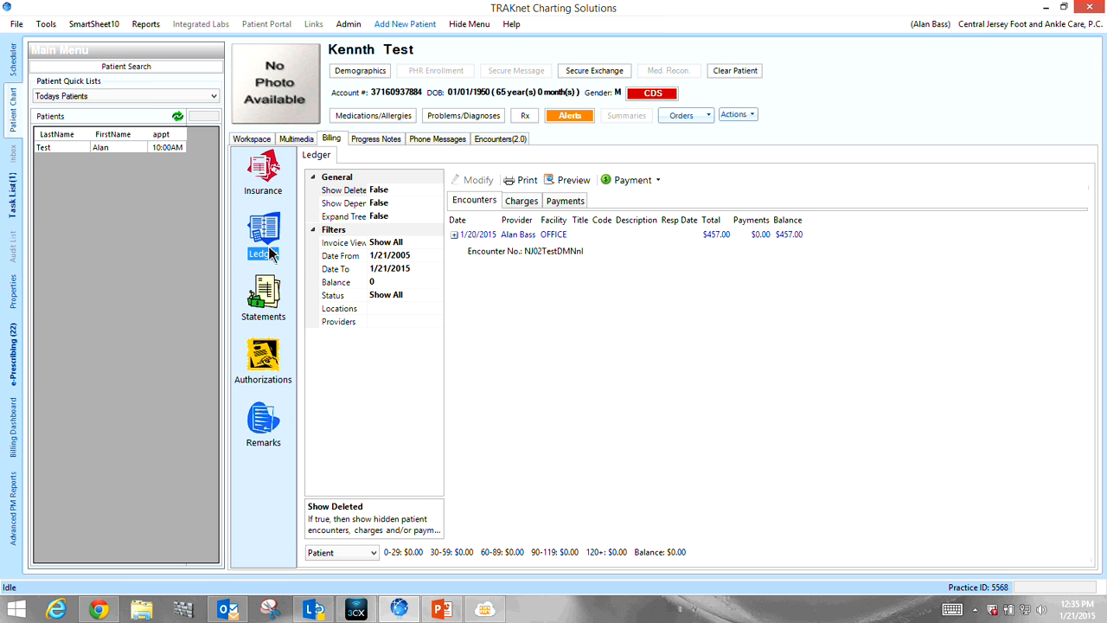
{"action": "left_click", "coordinate": [269, 298]}
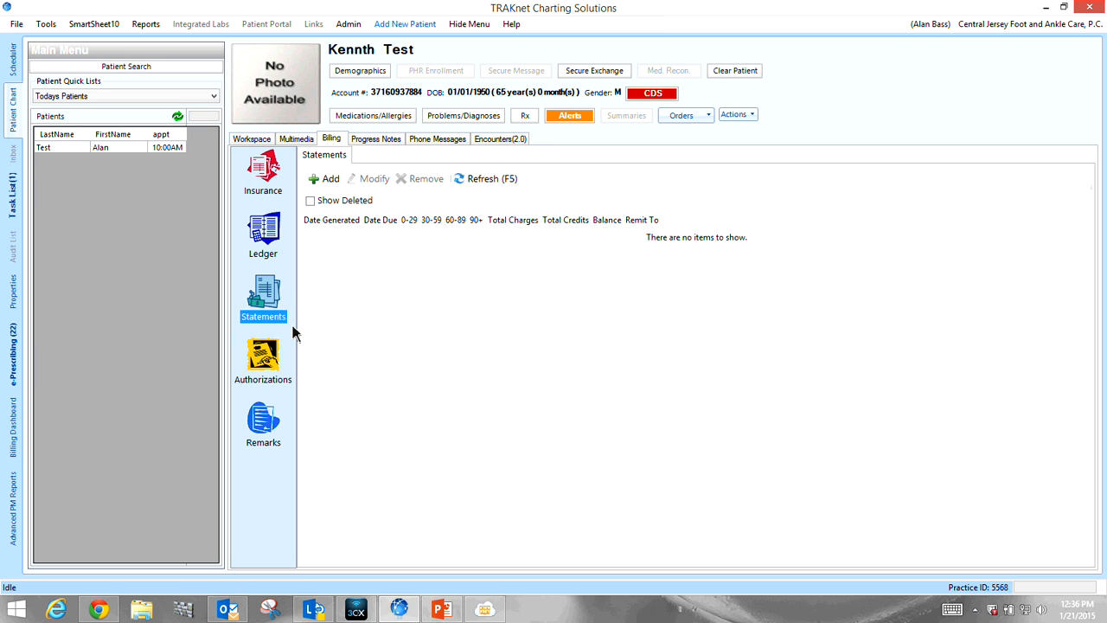
{"action": "left_click", "coordinate": [271, 365]}
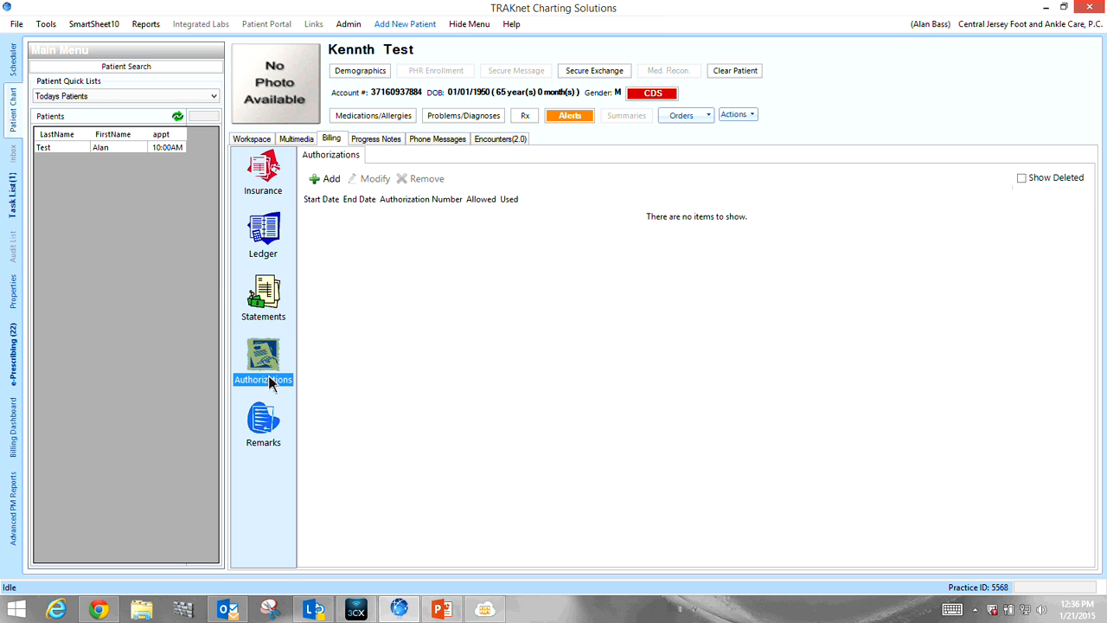
{"action": "left_click", "coordinate": [327, 179]}
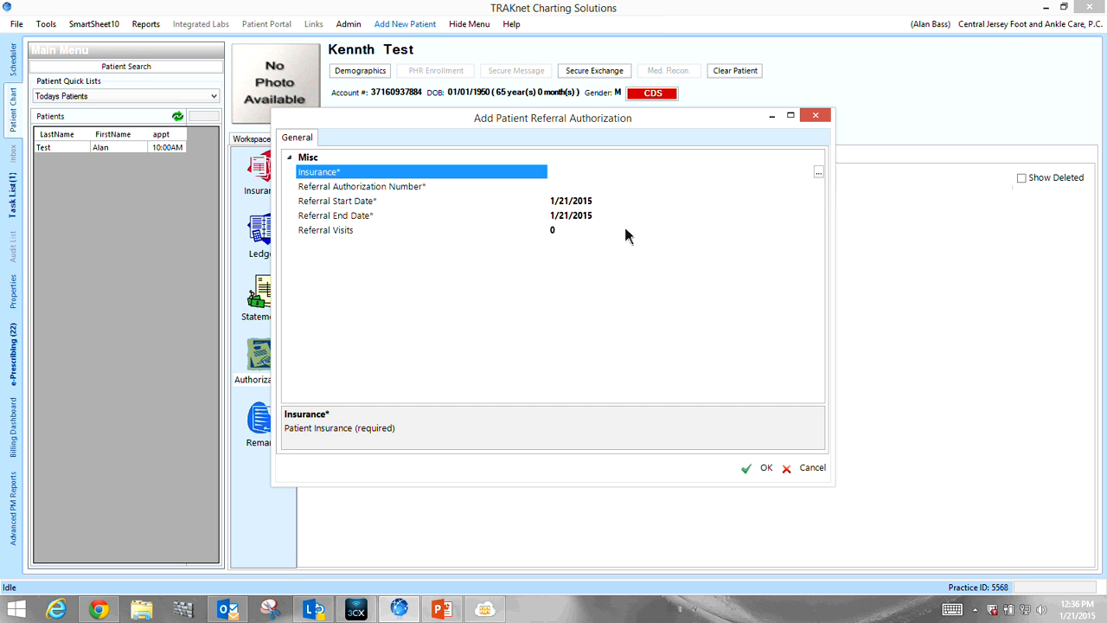
{"action": "left_click", "coordinate": [813, 117]}
{"action": "left_click", "coordinate": [265, 435]}
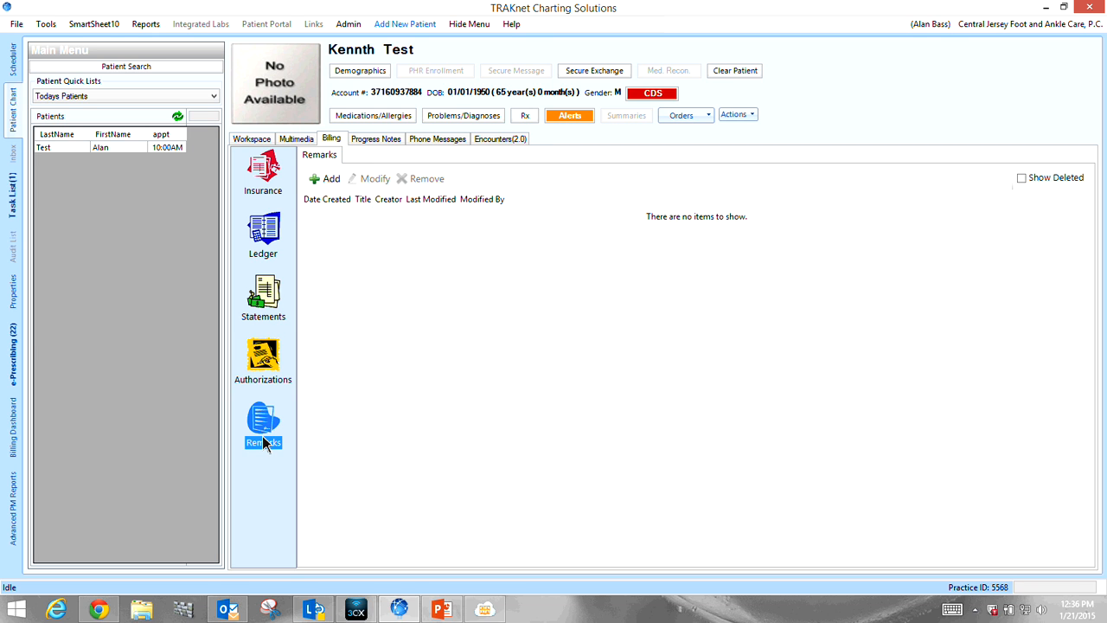
View the patient's progress notes, phone messages and Encounters(2.0) lists
{"action": "left_click", "coordinate": [374, 140]}
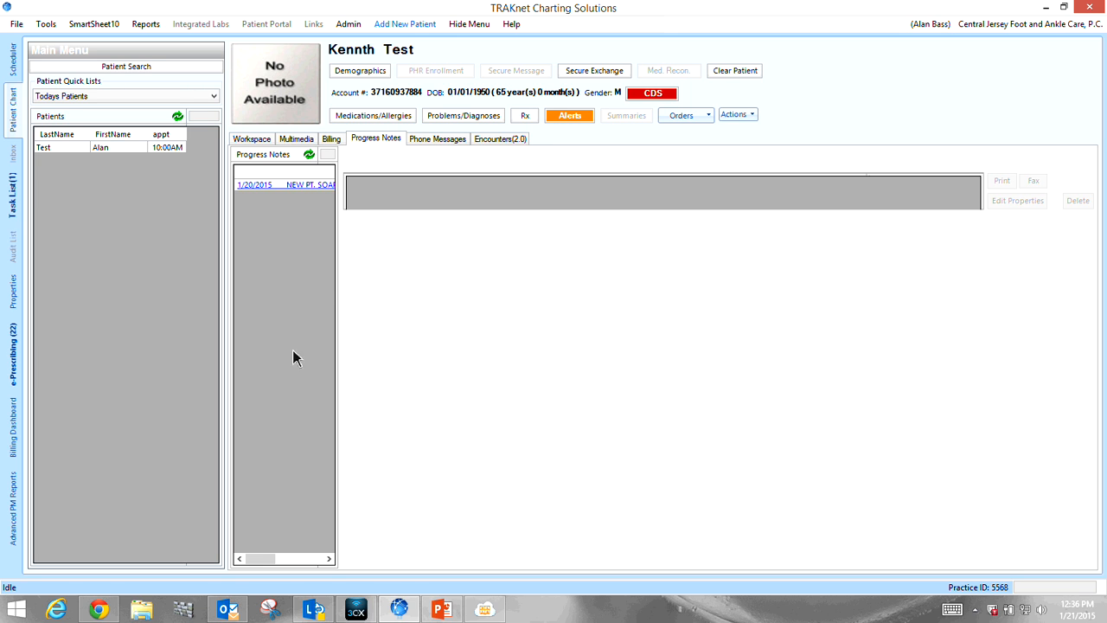
{"action": "left_click", "coordinate": [429, 140]}
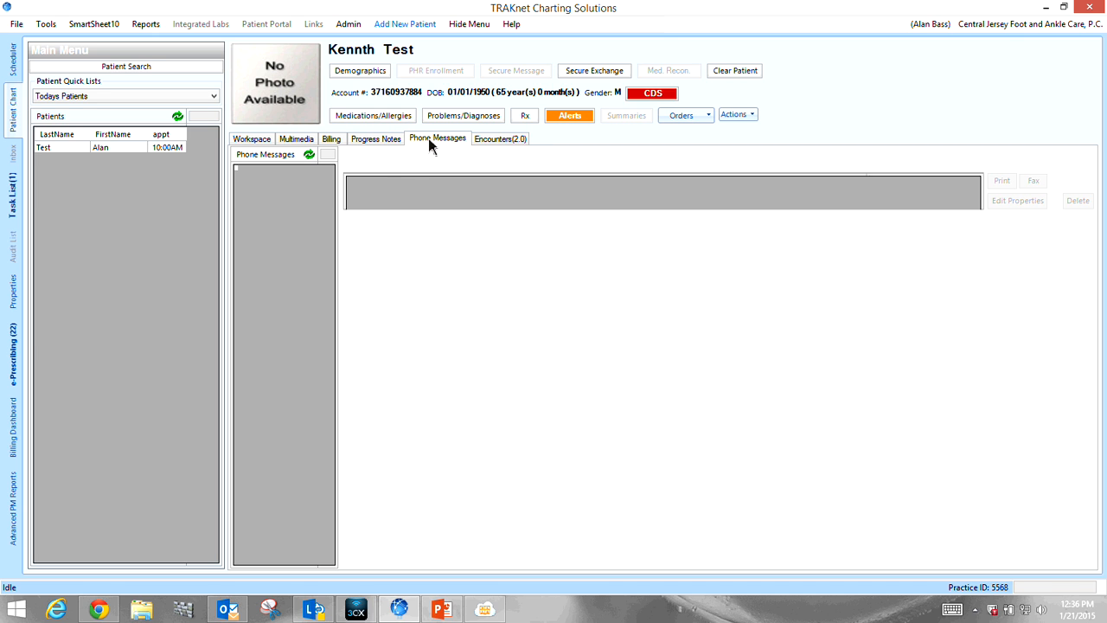
{"action": "left_click", "coordinate": [499, 142]}
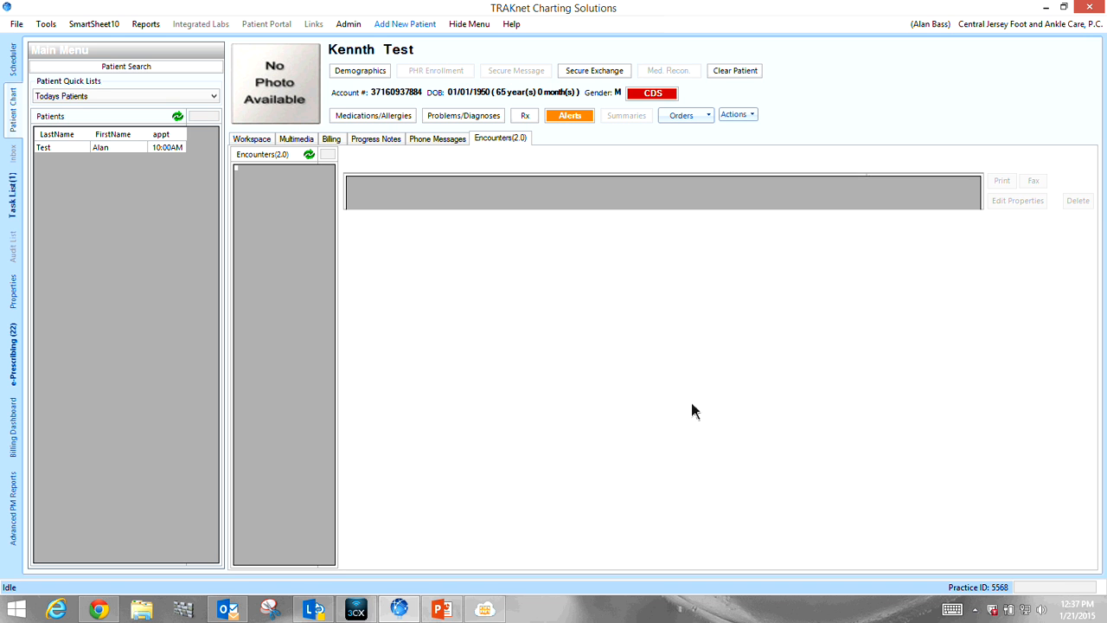
Open the patient's superbill from the workspace, examine its diagnoses and codes, and close it
{"action": "left_click", "coordinate": [250, 140]}
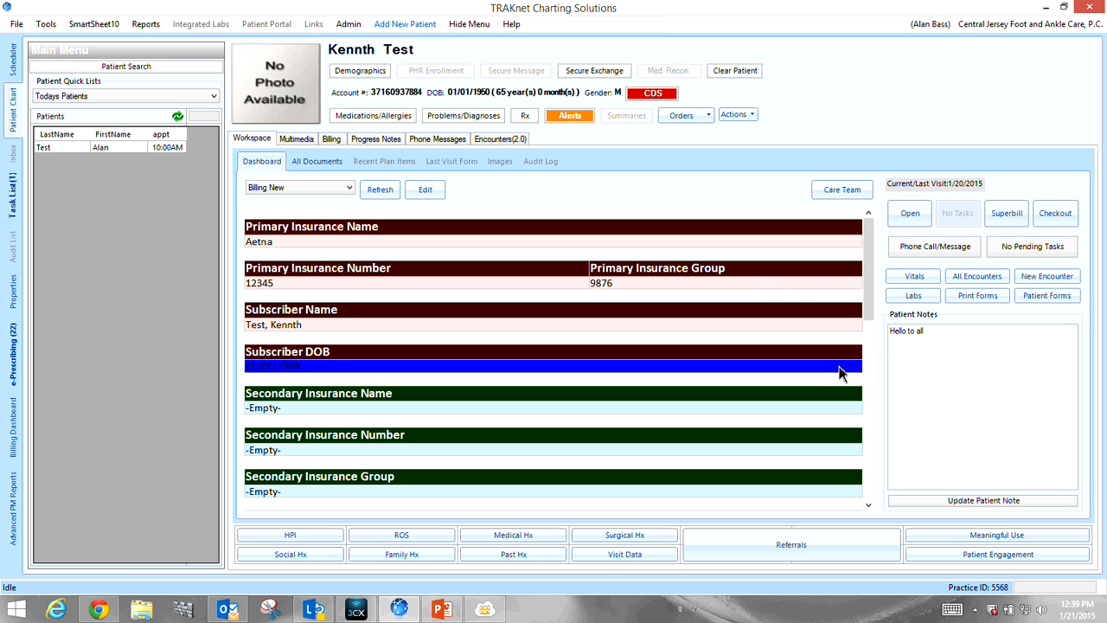
{"action": "left_click", "coordinate": [1009, 217]}
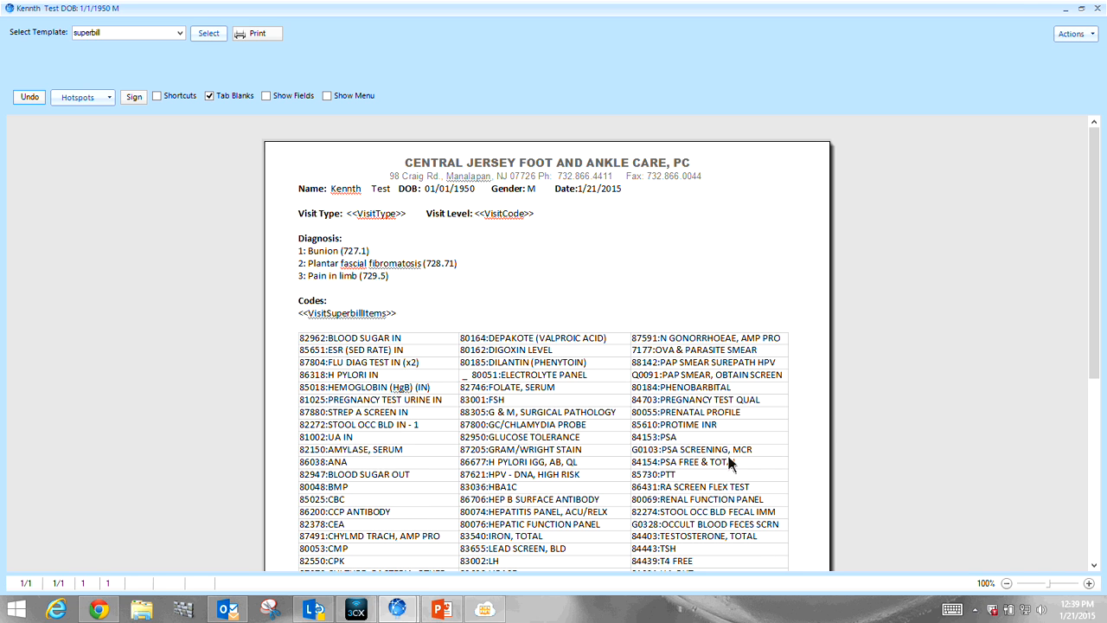
{"action": "left_click", "coordinate": [1098, 9]}
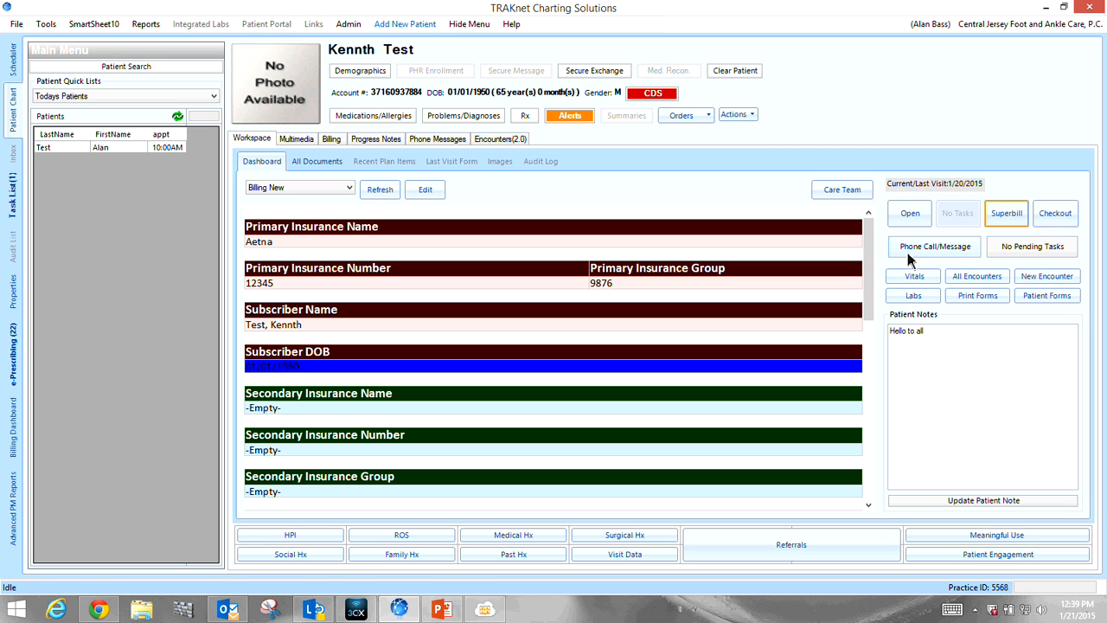
View the patient's recorded vital signs and the blank form for a new set of readings, then close both without entering anything
{"action": "left_click", "coordinate": [912, 278]}
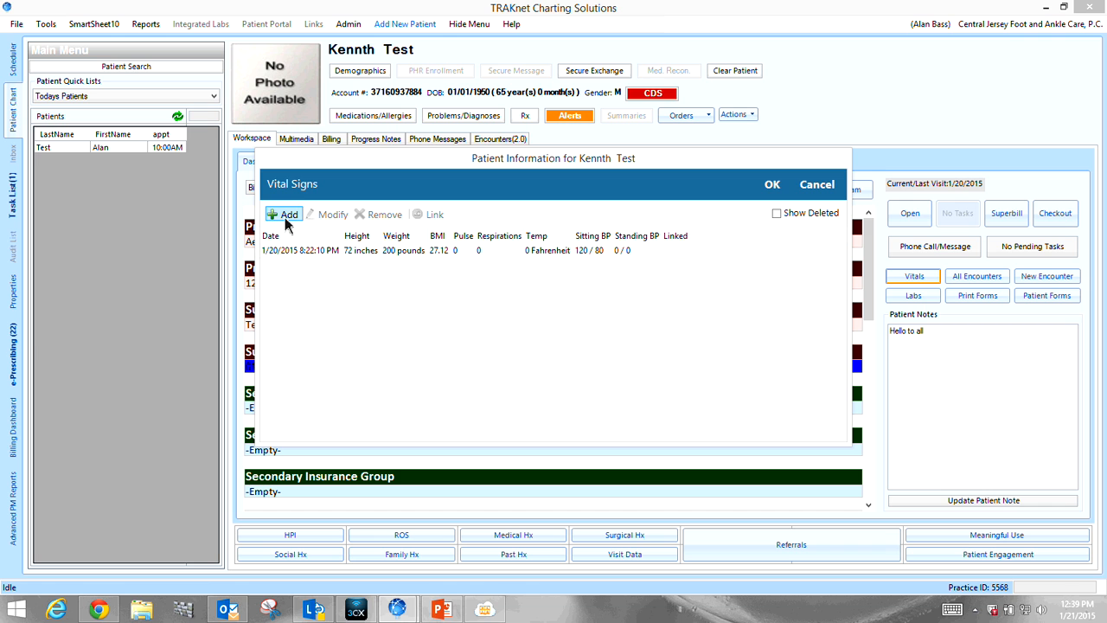
{"action": "left_click", "coordinate": [287, 216]}
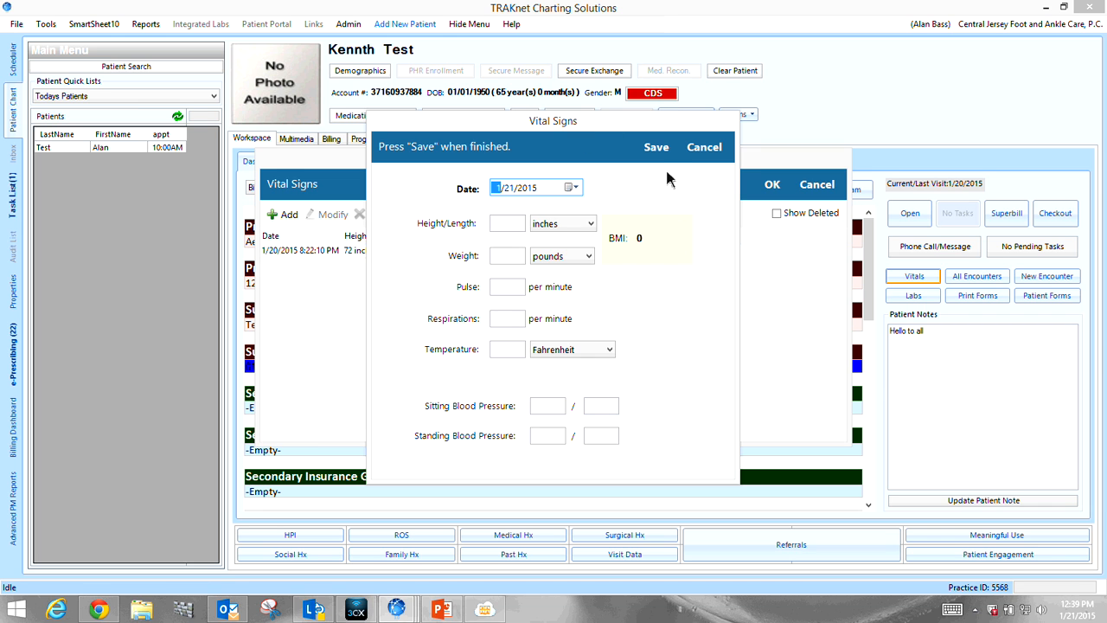
{"action": "left_click", "coordinate": [656, 147]}
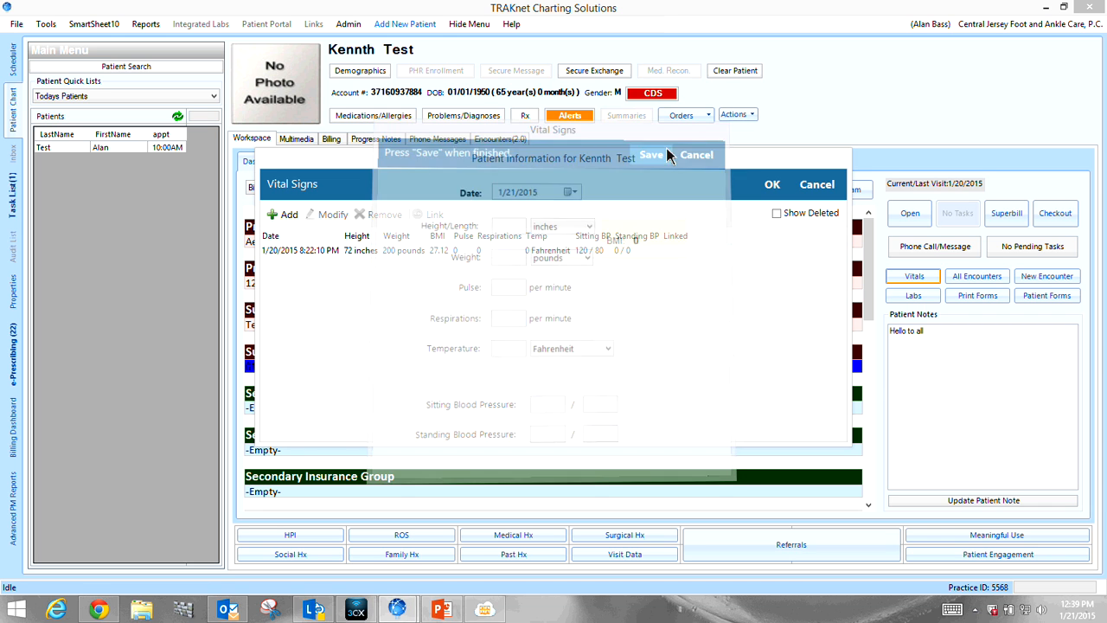
{"action": "left_click", "coordinate": [812, 182]}
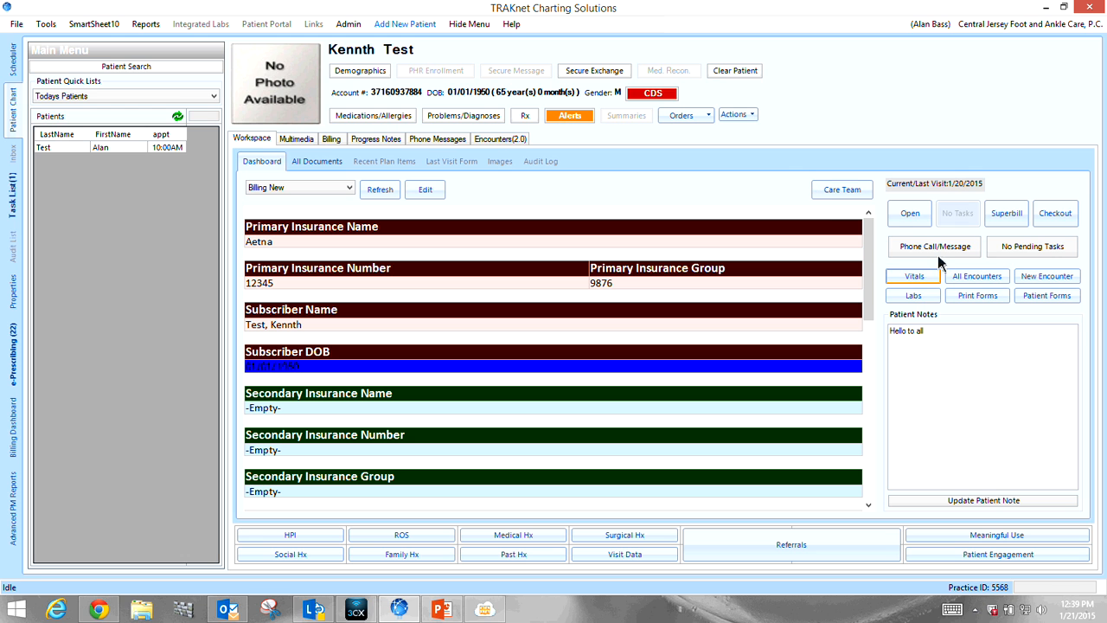
View the patient's labs window and the template choices for printable forms, closing each one without changes
{"action": "left_click", "coordinate": [915, 296]}
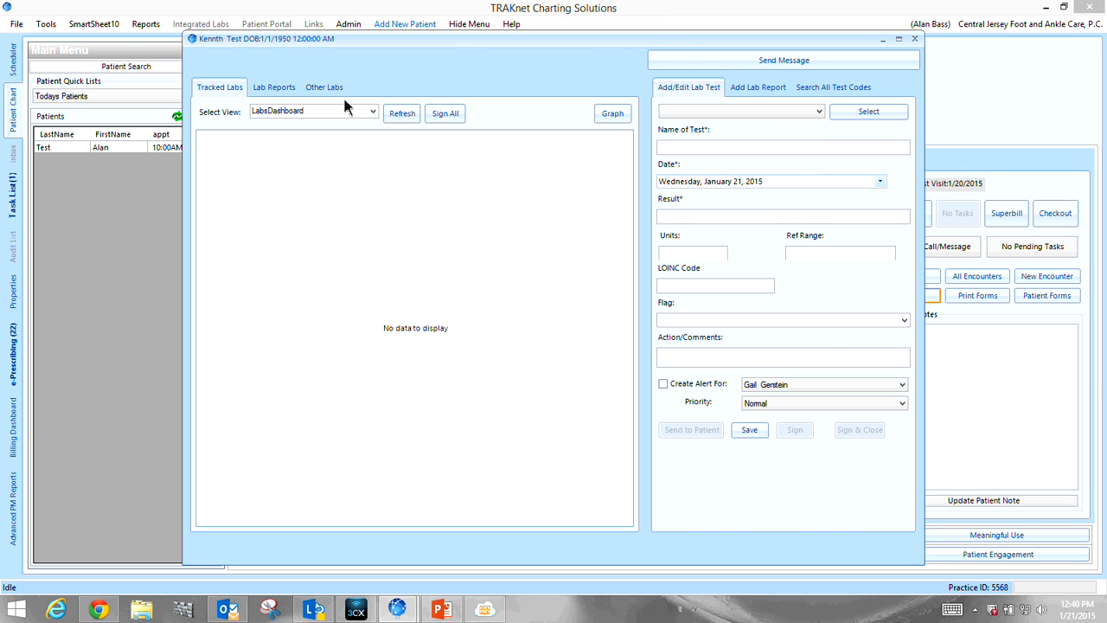
{"action": "left_click", "coordinate": [913, 38]}
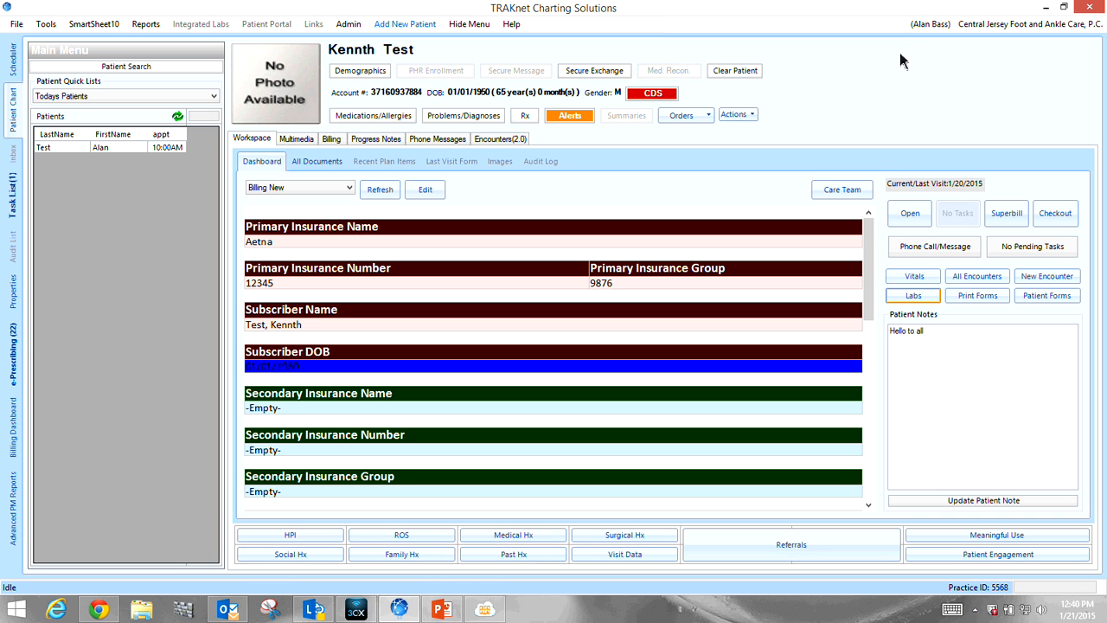
{"action": "left_click", "coordinate": [980, 297]}
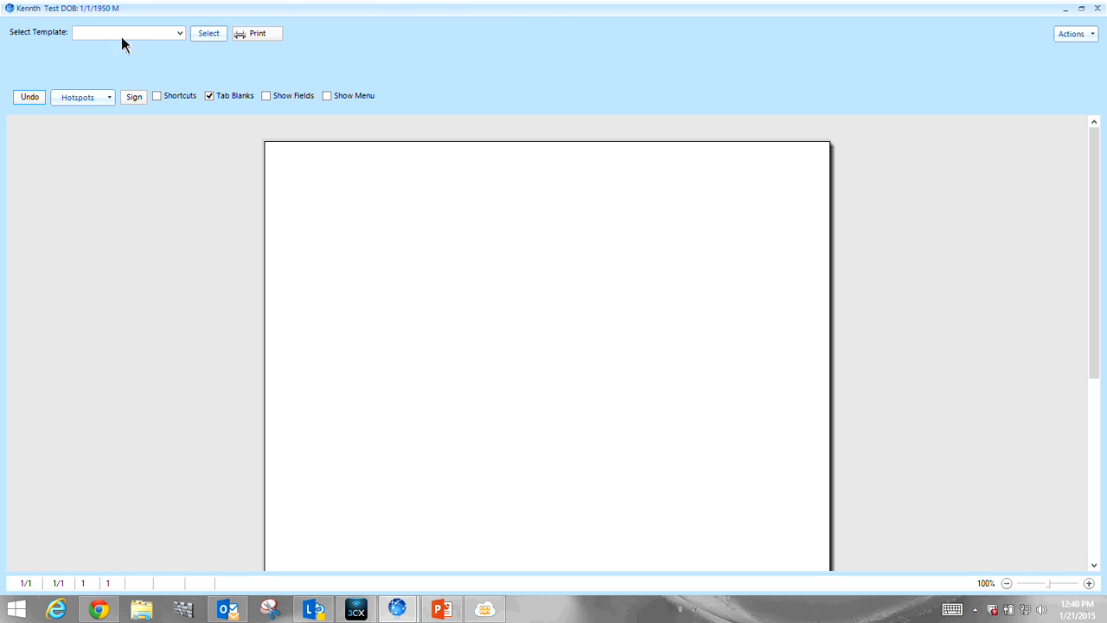
{"action": "left_click", "coordinate": [181, 33]}
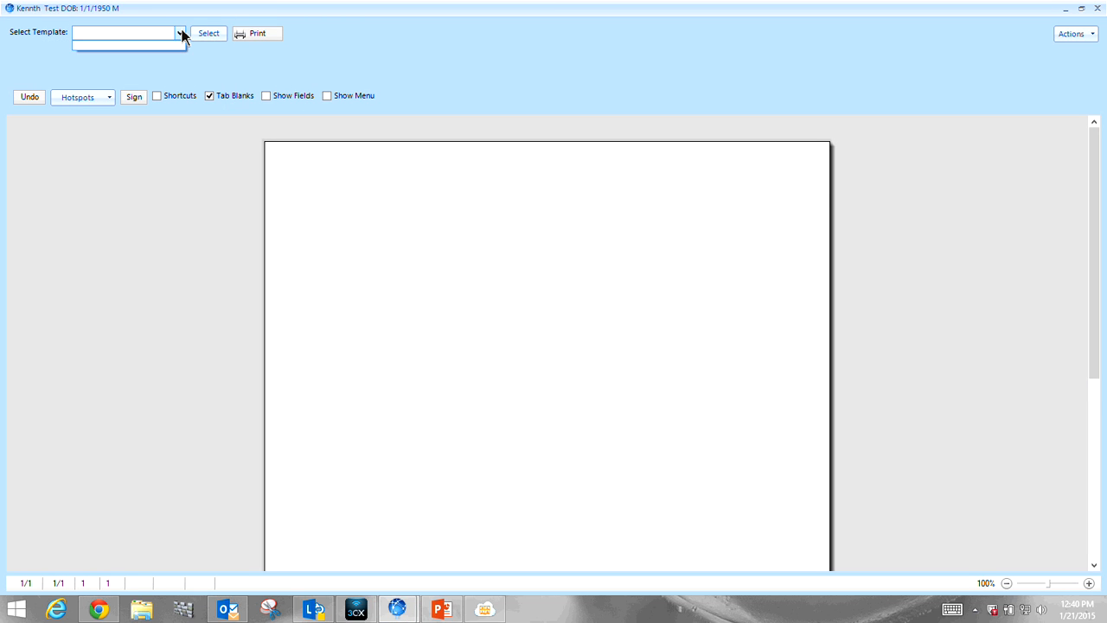
{"action": "left_click", "coordinate": [181, 33]}
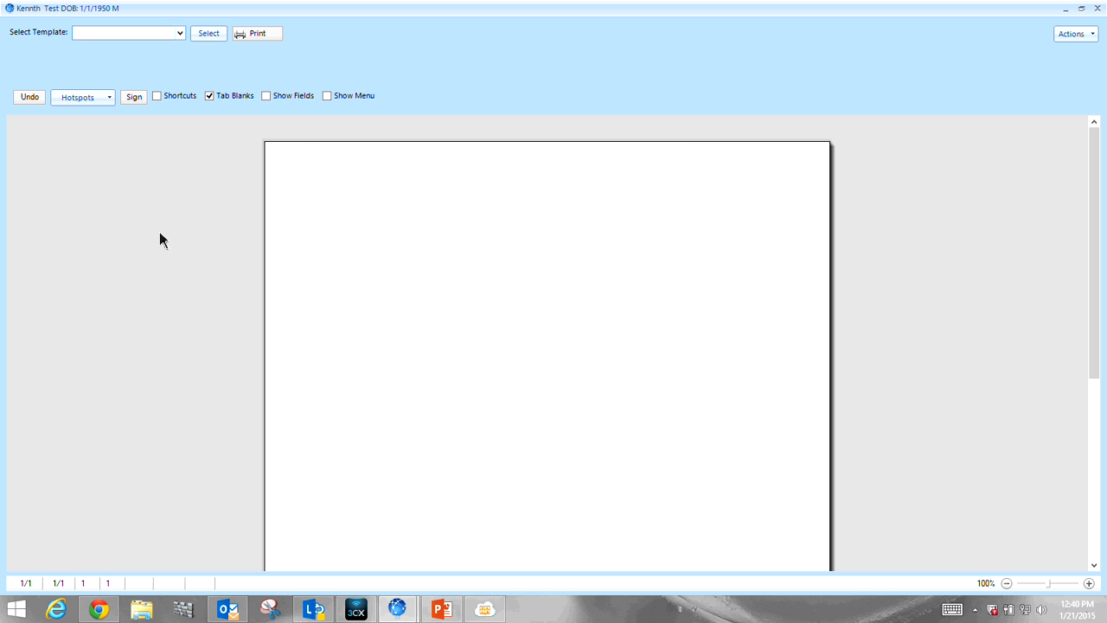
{"action": "left_click", "coordinate": [1099, 10]}
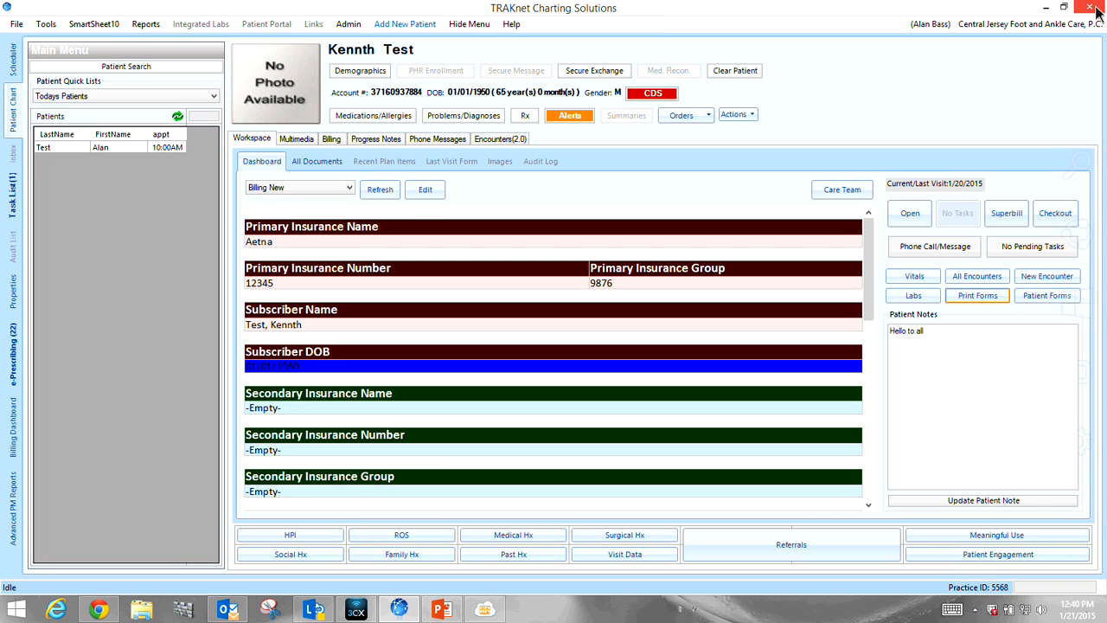
Examine the template types in Manage Templates, show the Patient Forms type, and close the template manager unsaved
{"action": "left_click", "coordinate": [920, 28]}
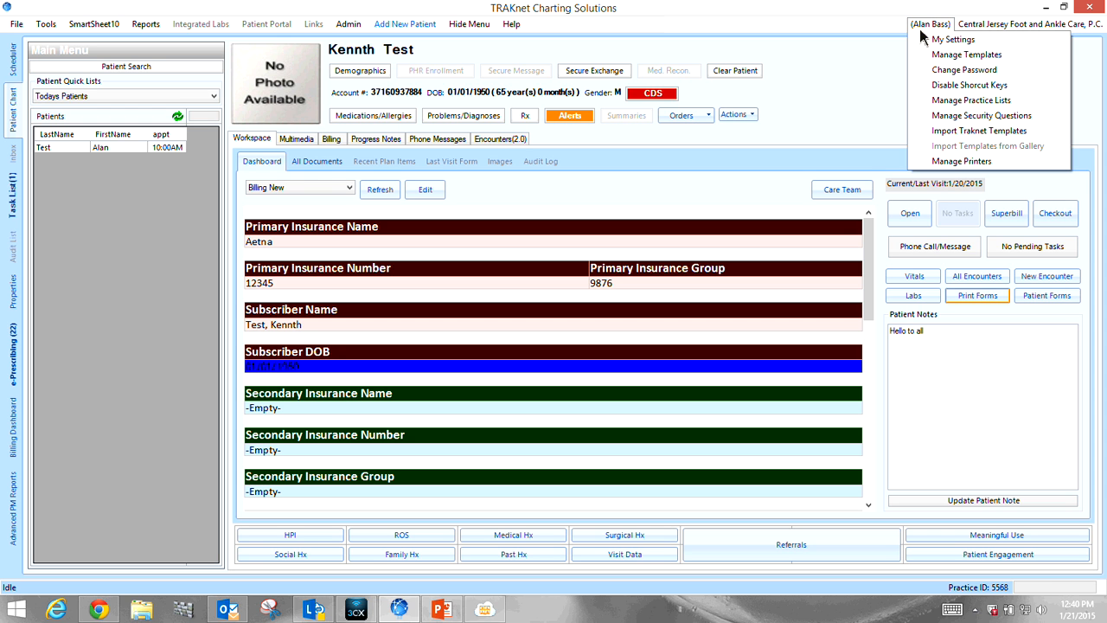
{"action": "left_click", "coordinate": [933, 55]}
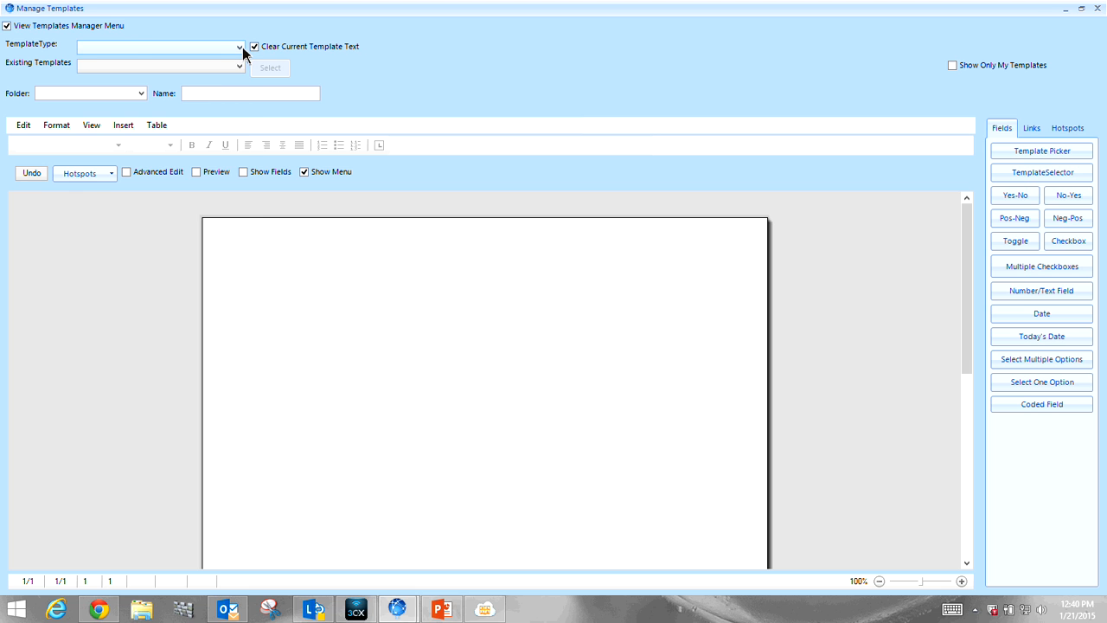
{"action": "left_click", "coordinate": [240, 47]}
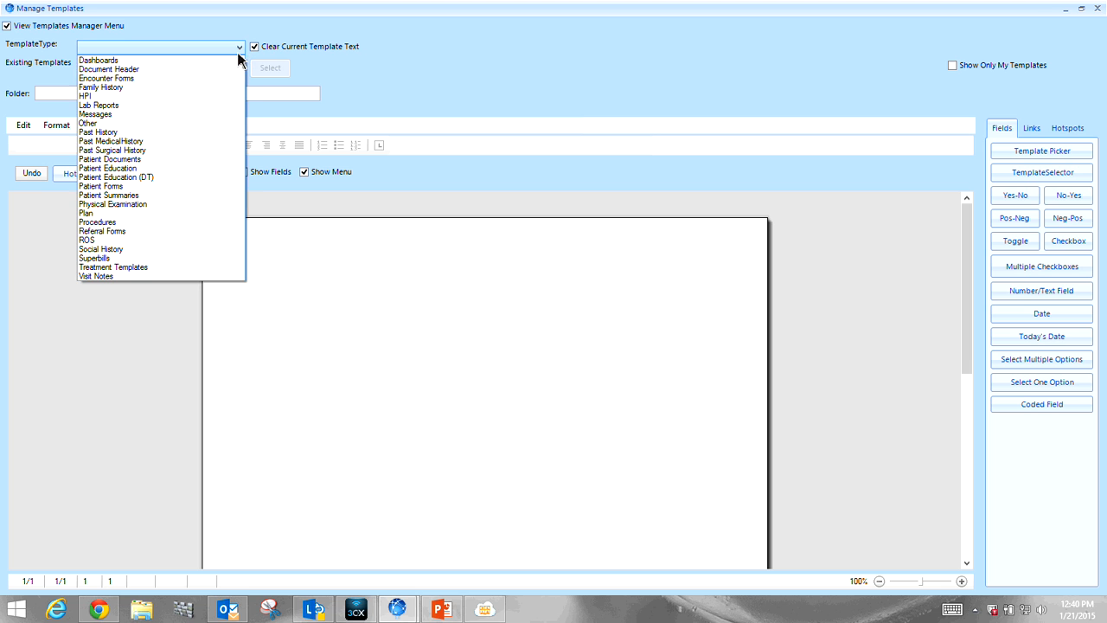
{"action": "left_click", "coordinate": [156, 186]}
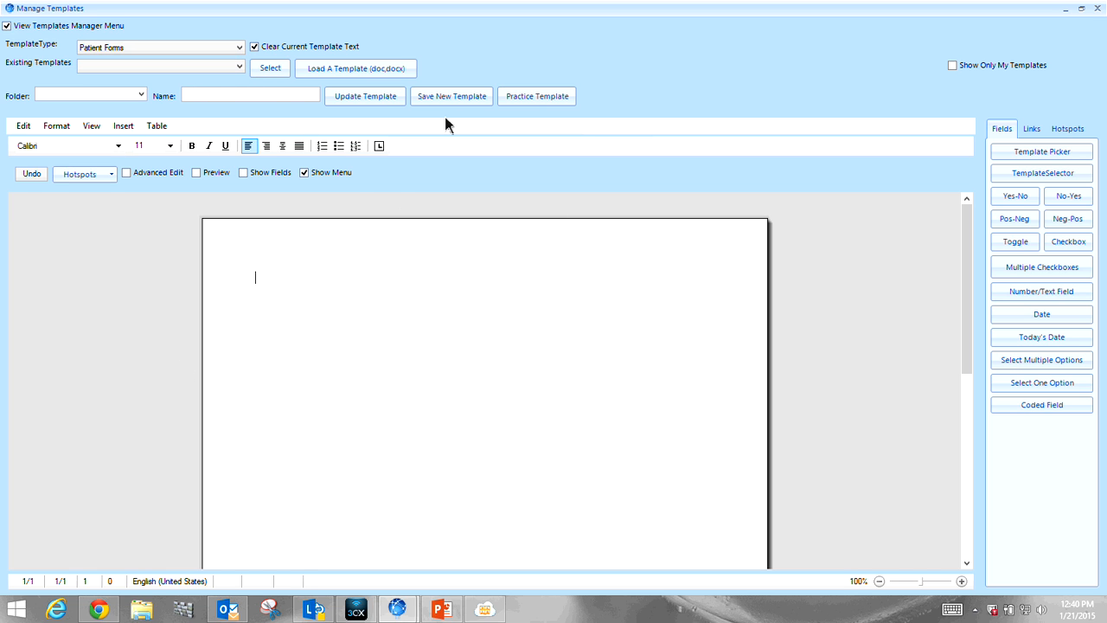
{"action": "left_click", "coordinate": [1099, 8]}
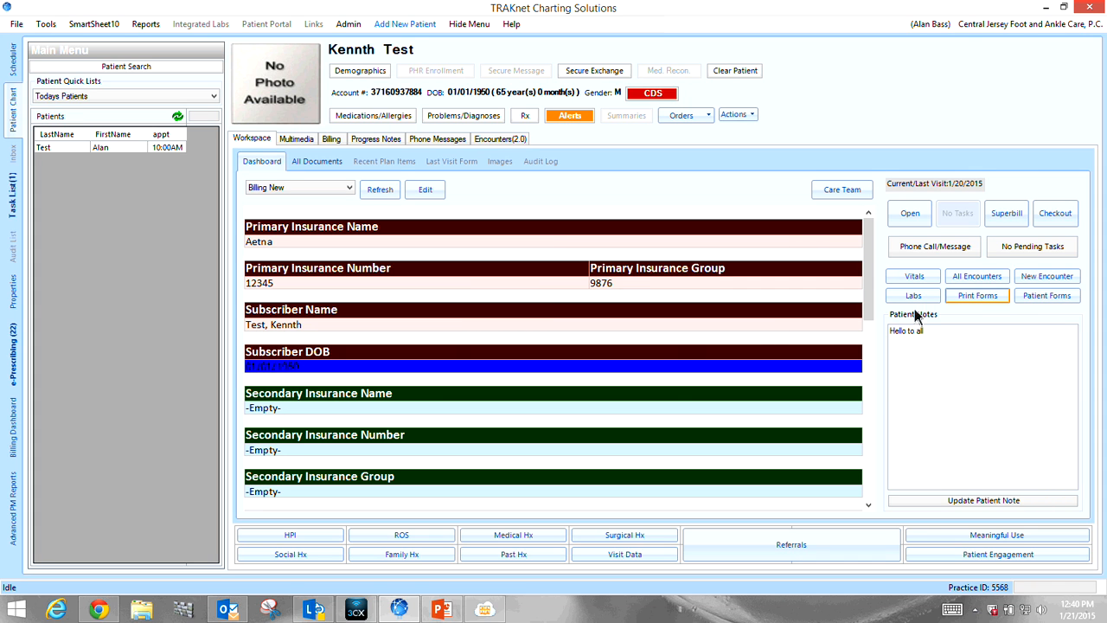
Examine the document types available under Patient Forms and close the window without selecting one
{"action": "left_click", "coordinate": [1030, 297]}
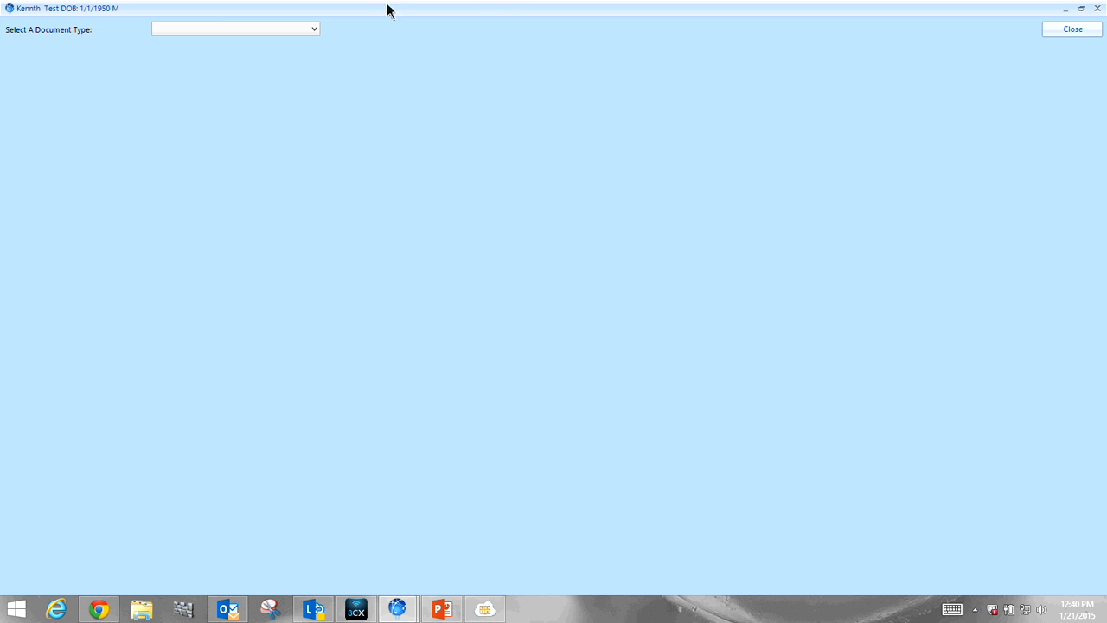
{"action": "left_click", "coordinate": [314, 31]}
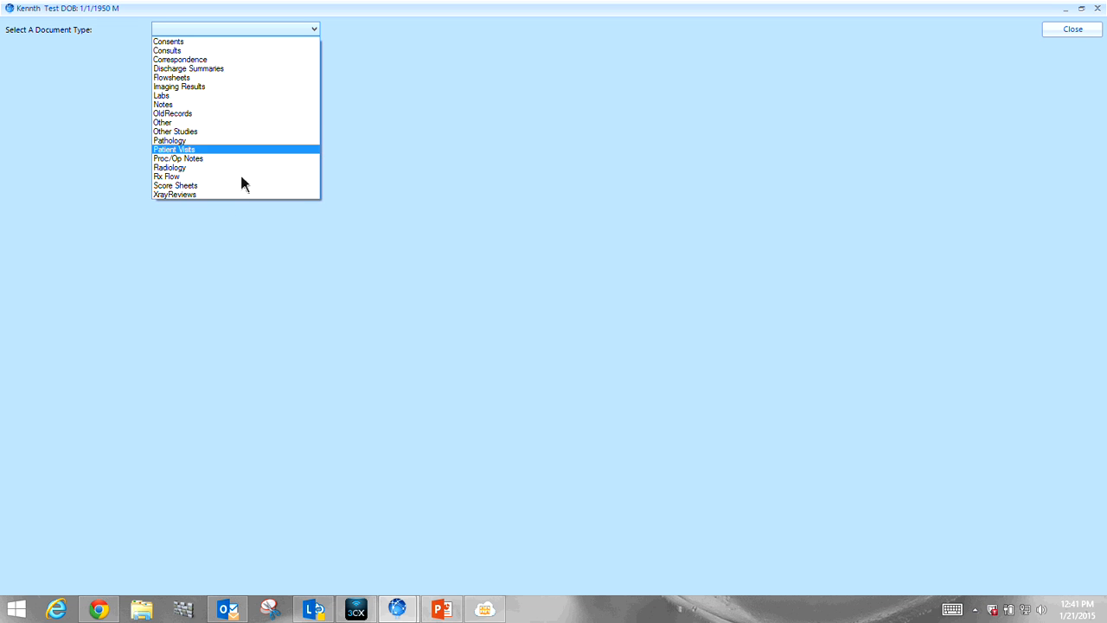
{"action": "left_click", "coordinate": [240, 231]}
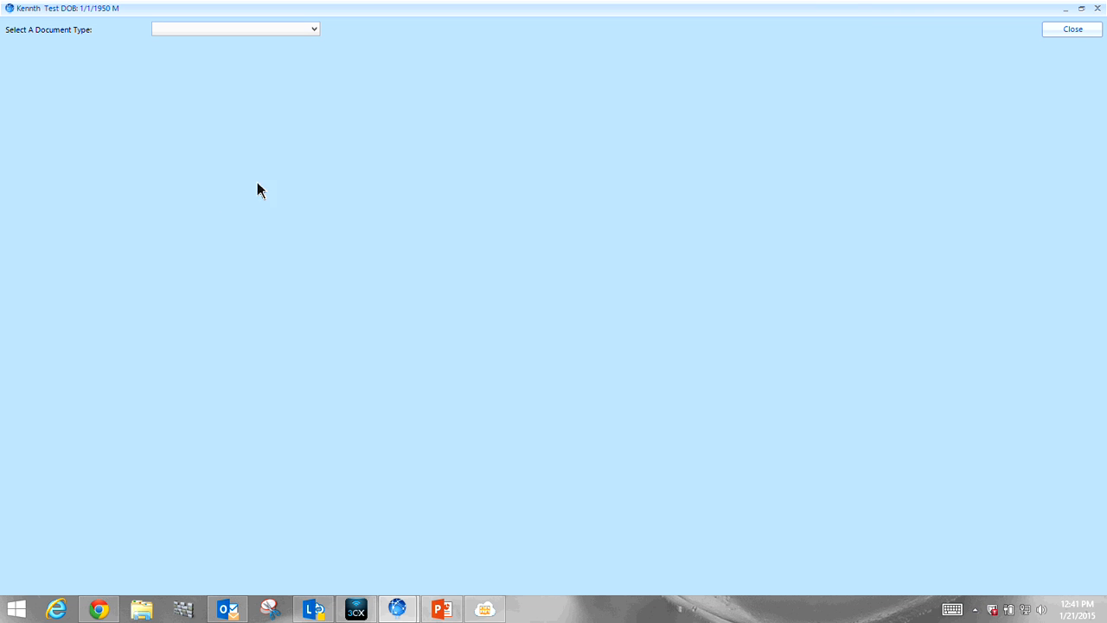
{"action": "left_click", "coordinate": [1085, 32]}
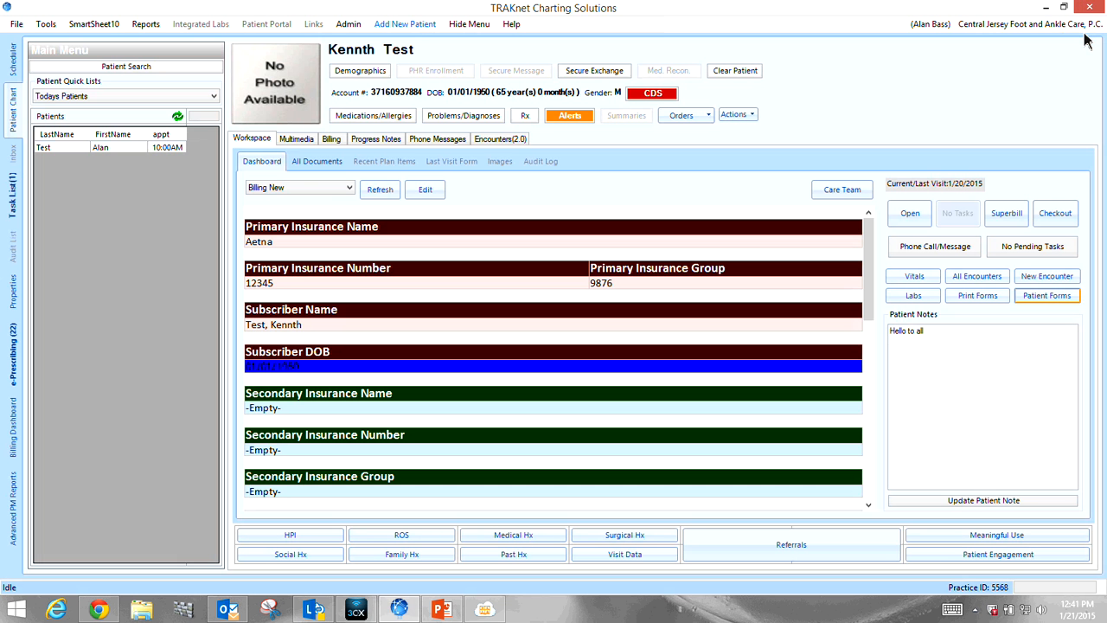
{"action": "left_click", "coordinate": [1055, 300]}
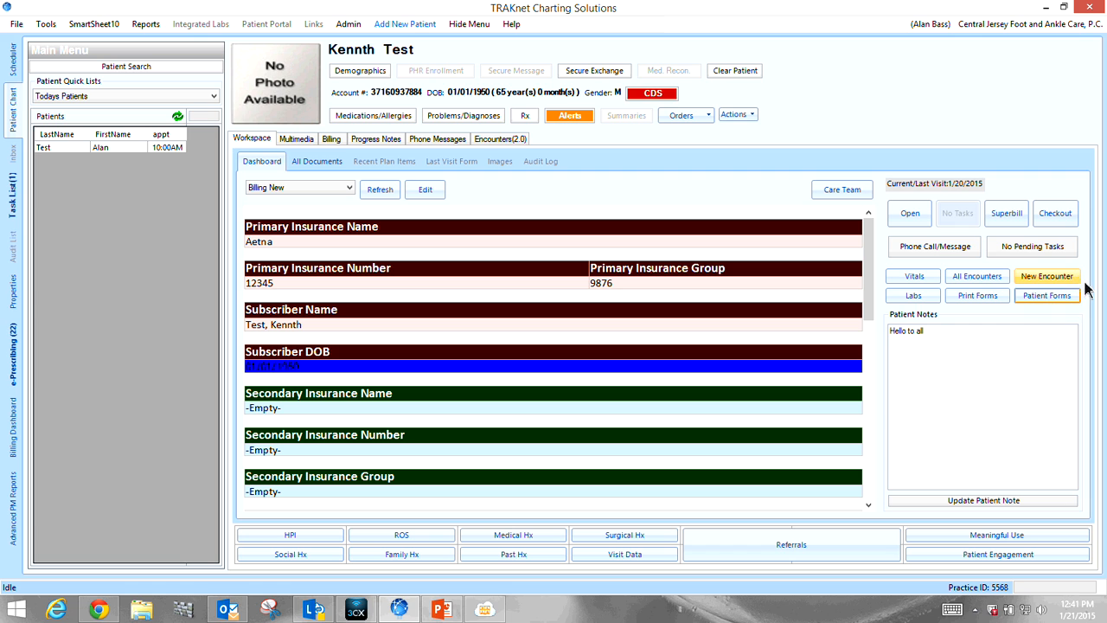
Open the 01/20/2015 NEW PT. SOAP TEMPLATE visit from all encounters, view its note, and close it, dismissing the patient alert
{"action": "left_click", "coordinate": [999, 281]}
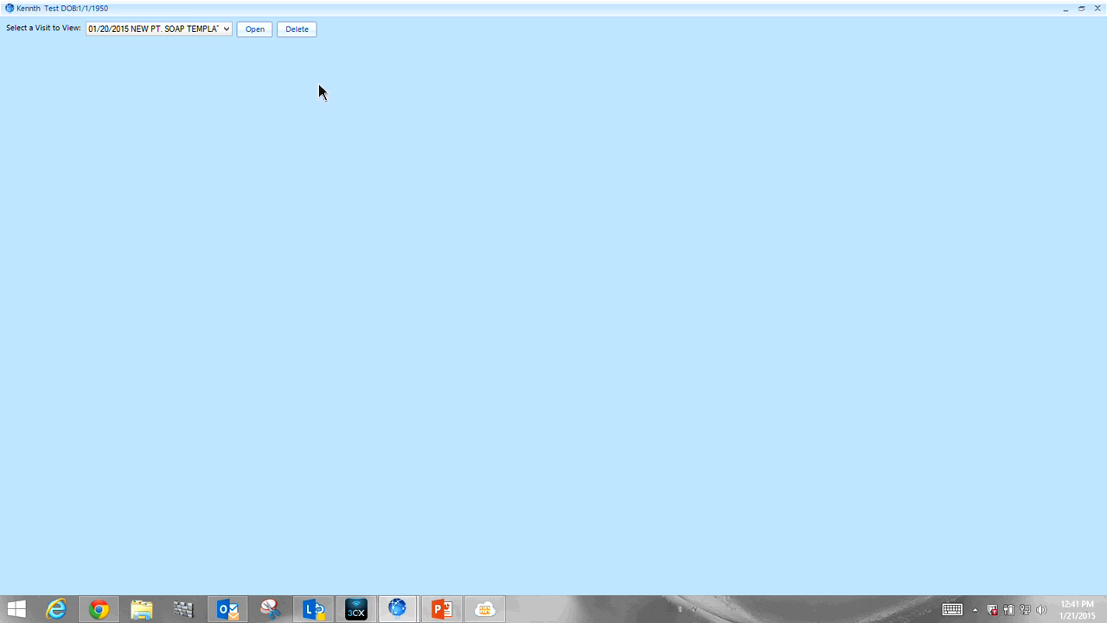
{"action": "left_click", "coordinate": [227, 31]}
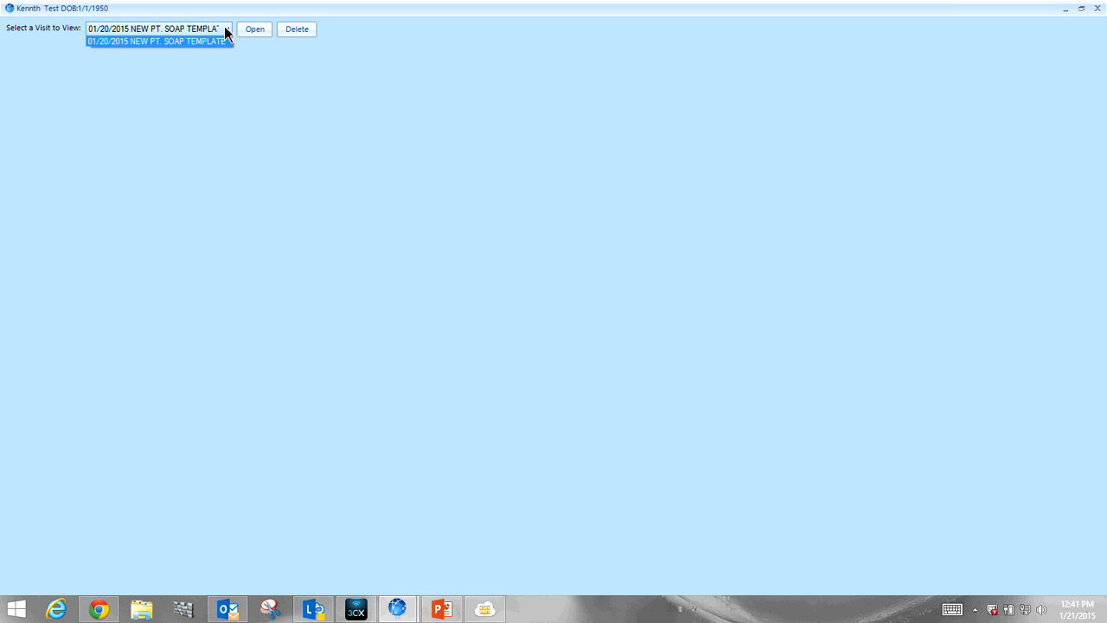
{"action": "left_click", "coordinate": [252, 31]}
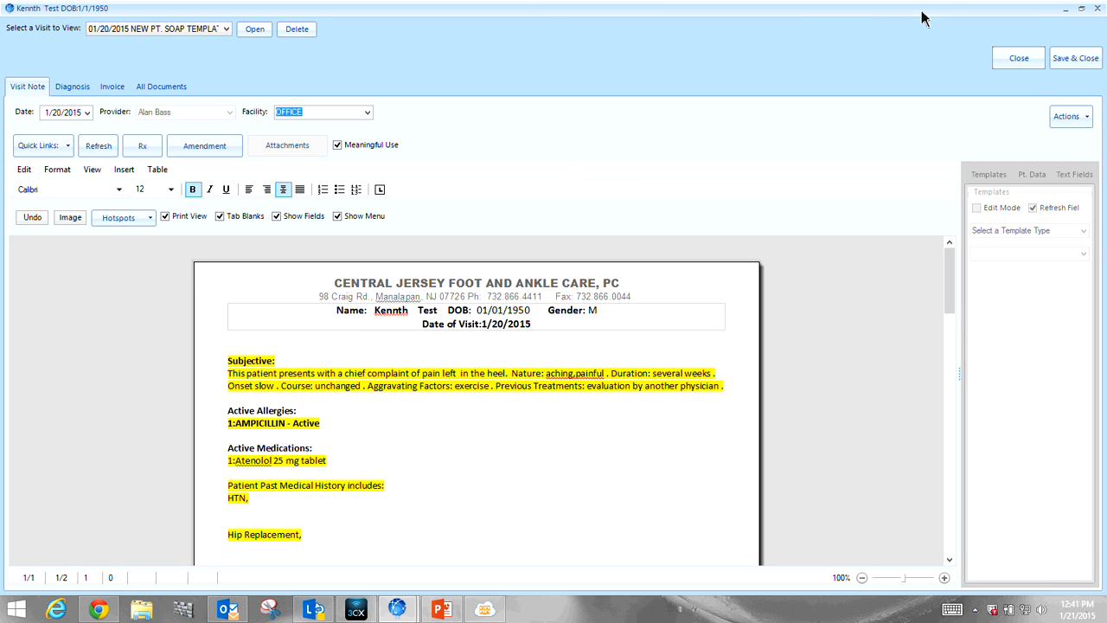
{"action": "left_click", "coordinate": [1029, 61]}
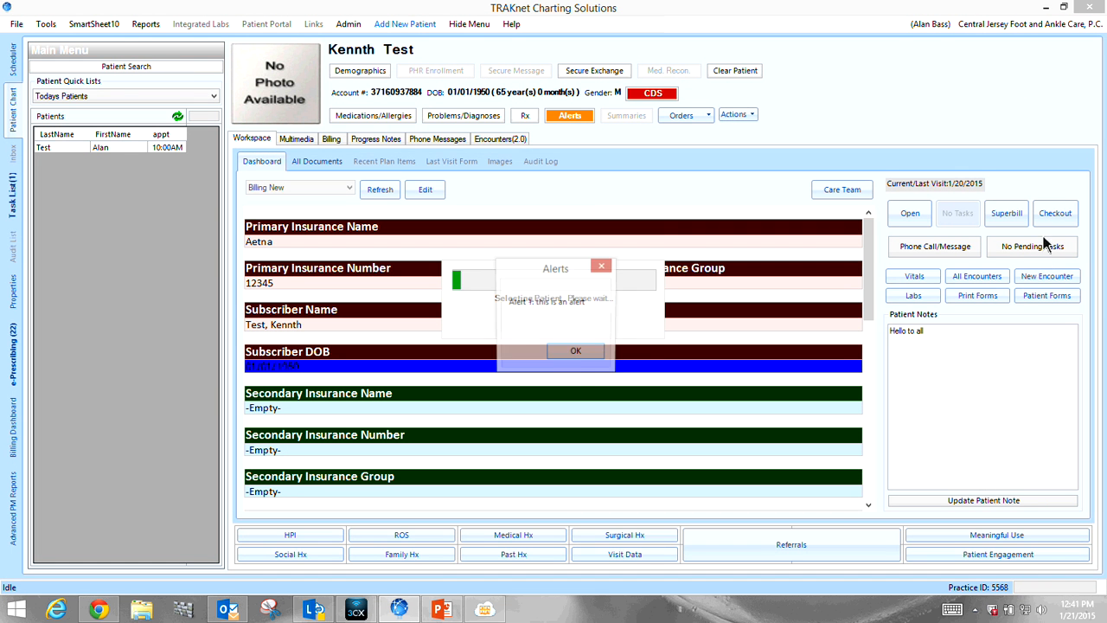
{"action": "left_click", "coordinate": [582, 354]}
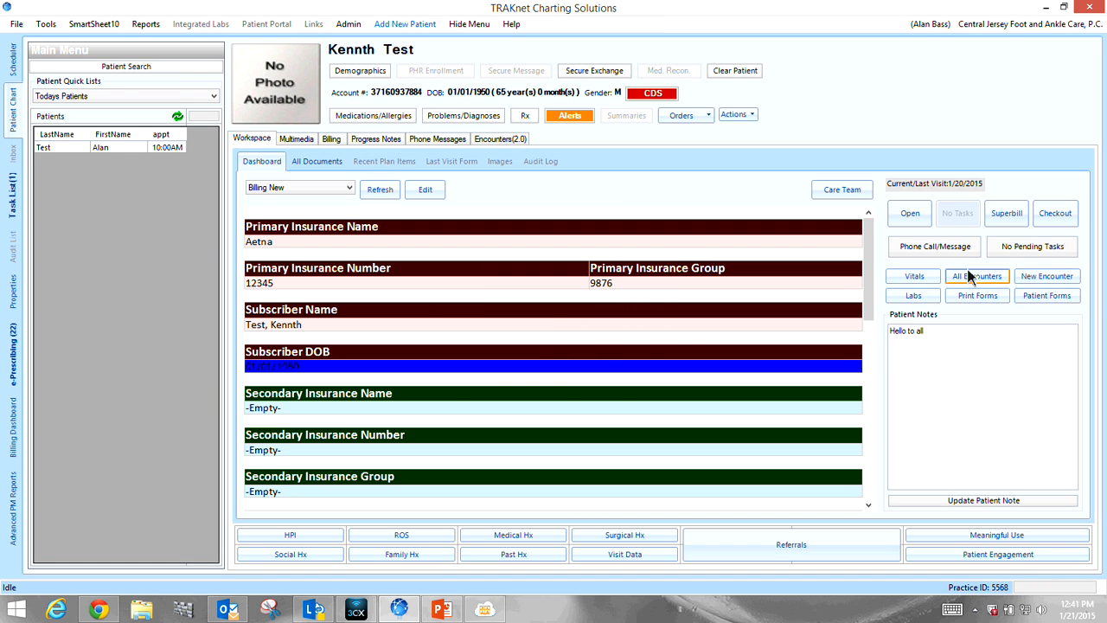
Start creating a new encounter, examine the copy-visit and template category options, and close the window without starting a visit
{"action": "left_click", "coordinate": [1049, 278]}
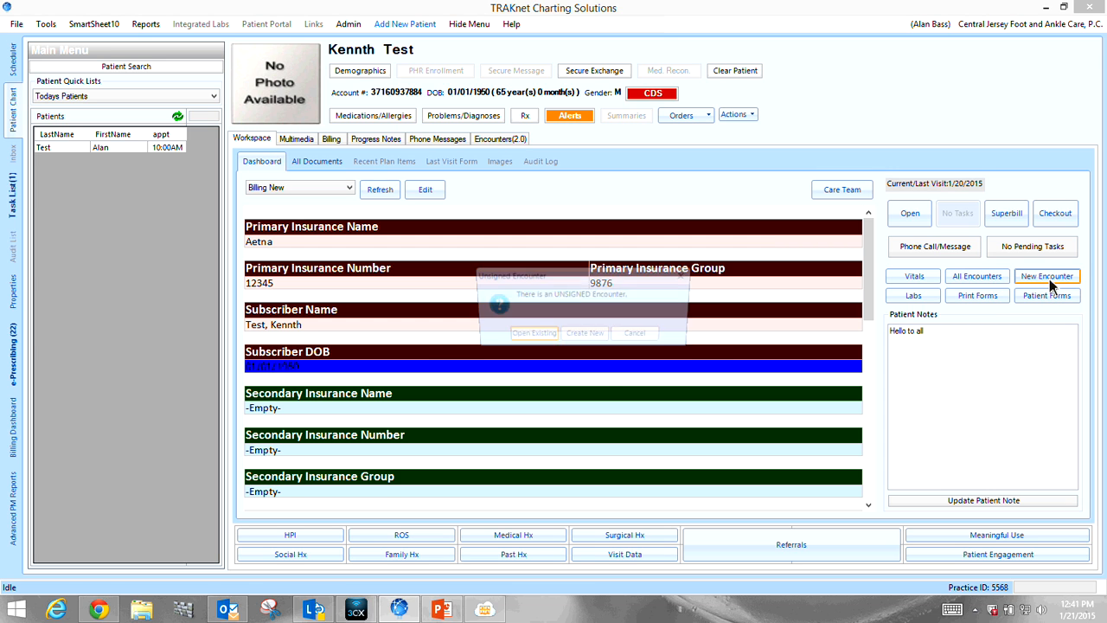
{"action": "left_click", "coordinate": [589, 341]}
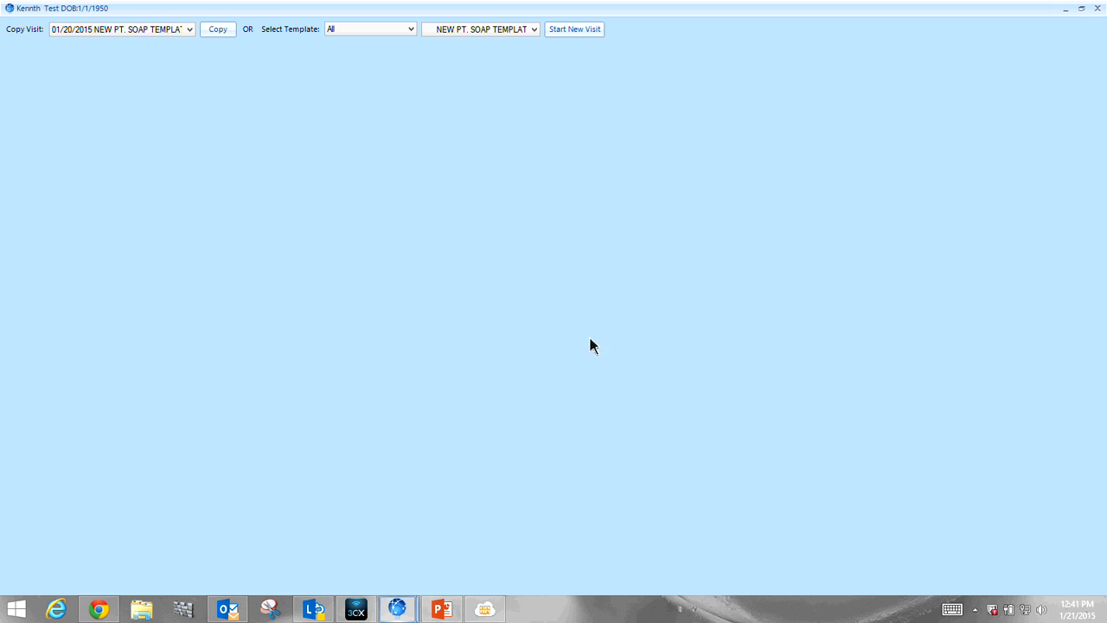
{"action": "left_click", "coordinate": [534, 31]}
{"action": "left_click_drag", "start_coordinate": [533, 62], "coordinate": [476, 10]}
{"action": "left_click", "coordinate": [411, 33]}
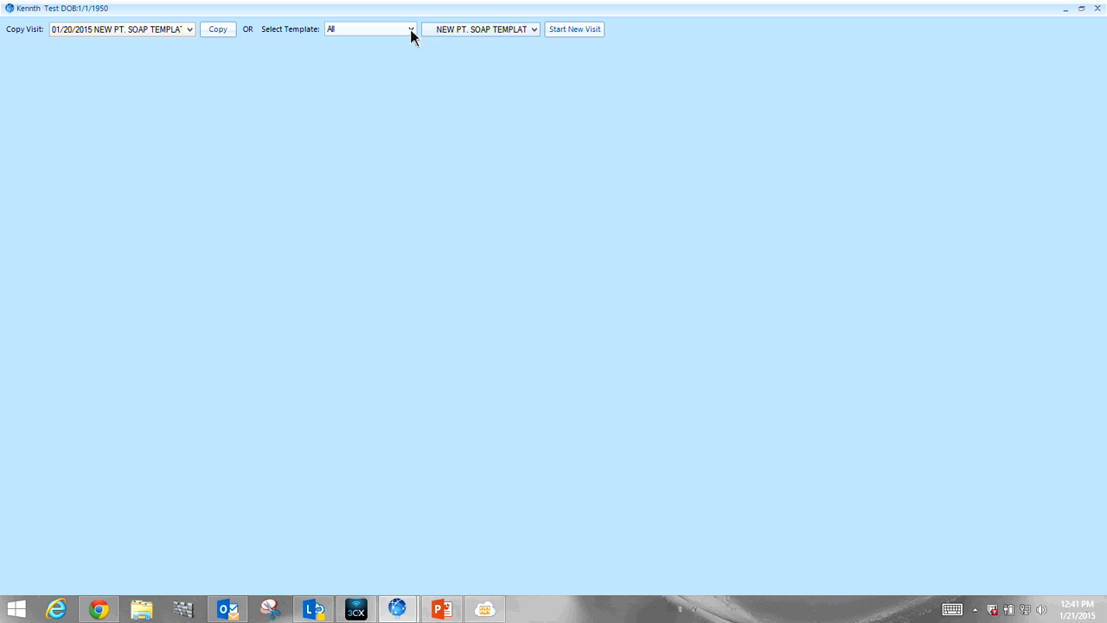
{"action": "left_click", "coordinate": [412, 33]}
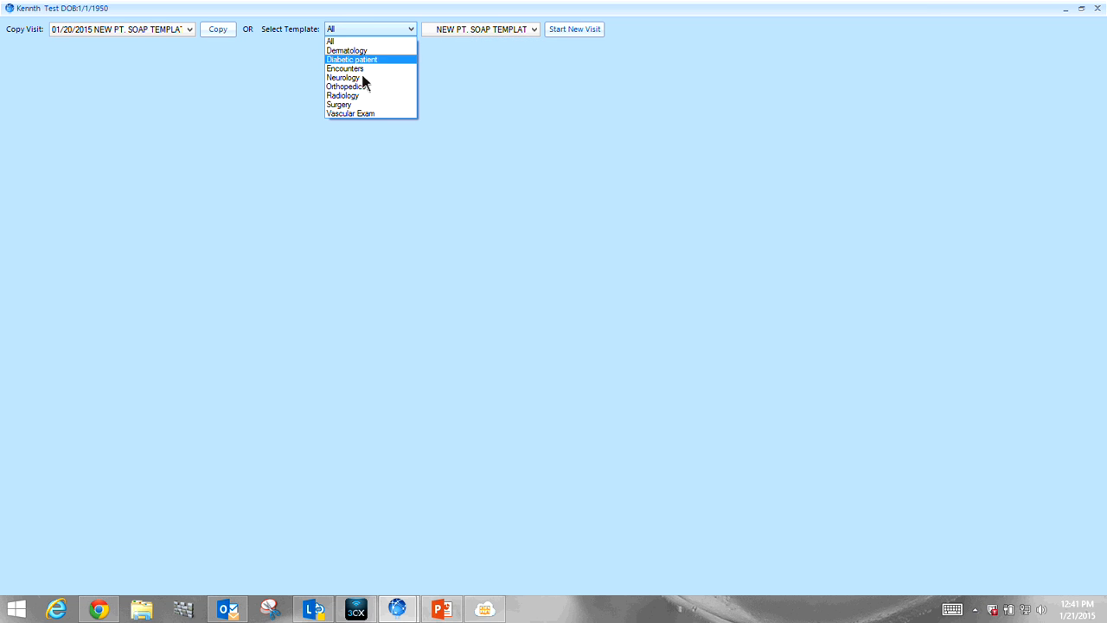
{"action": "left_click", "coordinate": [414, 32]}
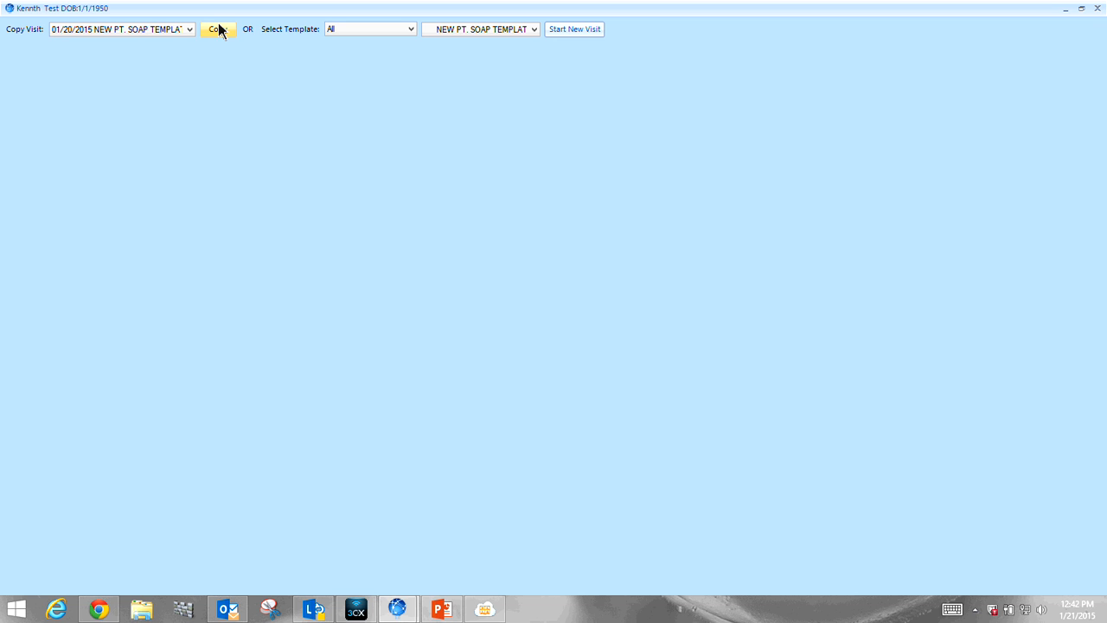
{"action": "left_click", "coordinate": [1096, 9]}
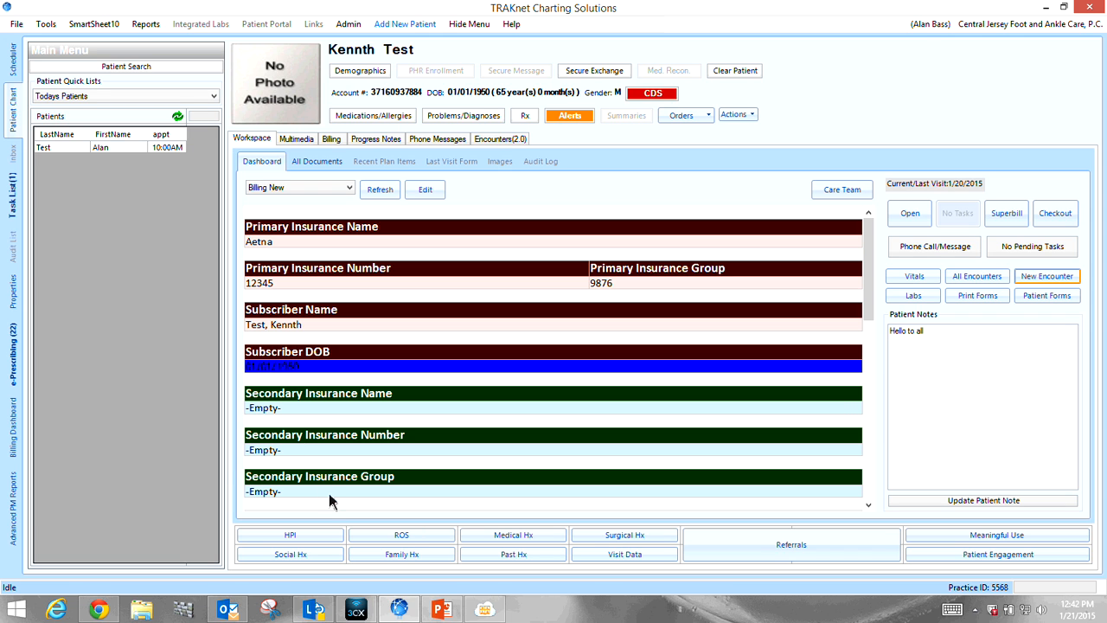
View the patient's HPI text and templates, cancel without saving, and switch the dashboard to the Physician New template
{"action": "left_click", "coordinate": [307, 537]}
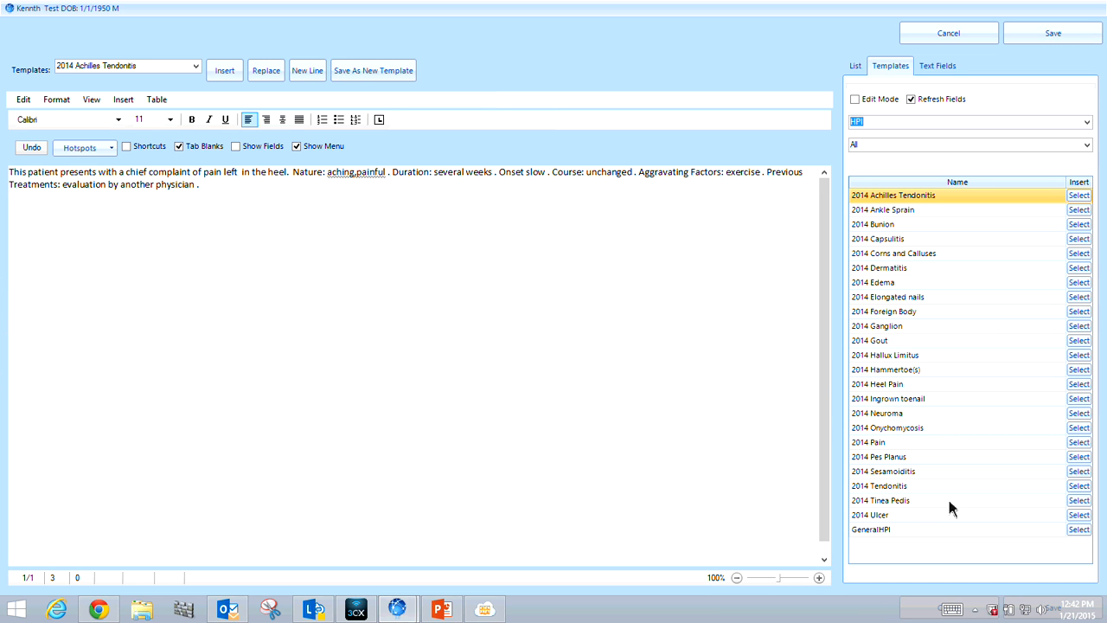
{"action": "left_click", "coordinate": [961, 34]}
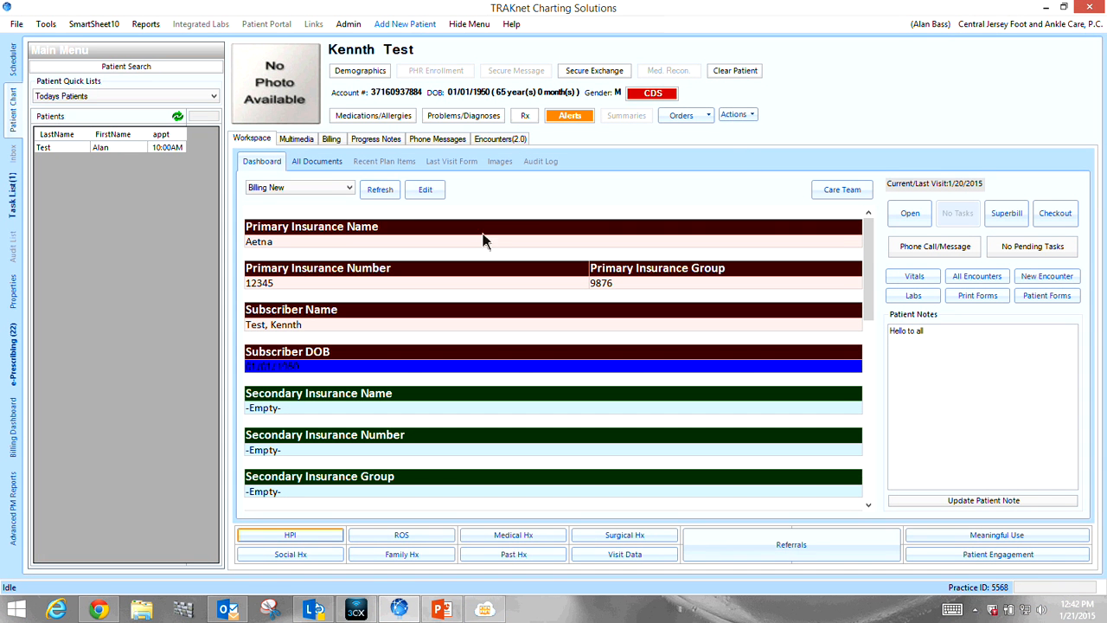
{"action": "left_click", "coordinate": [350, 187]}
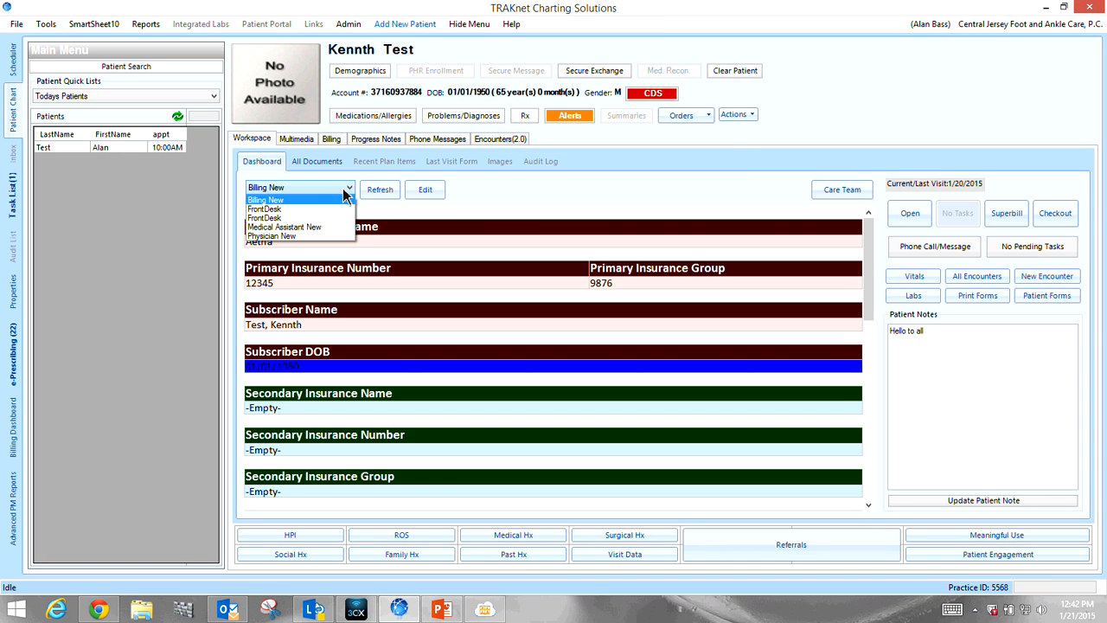
{"action": "left_click", "coordinate": [298, 236]}
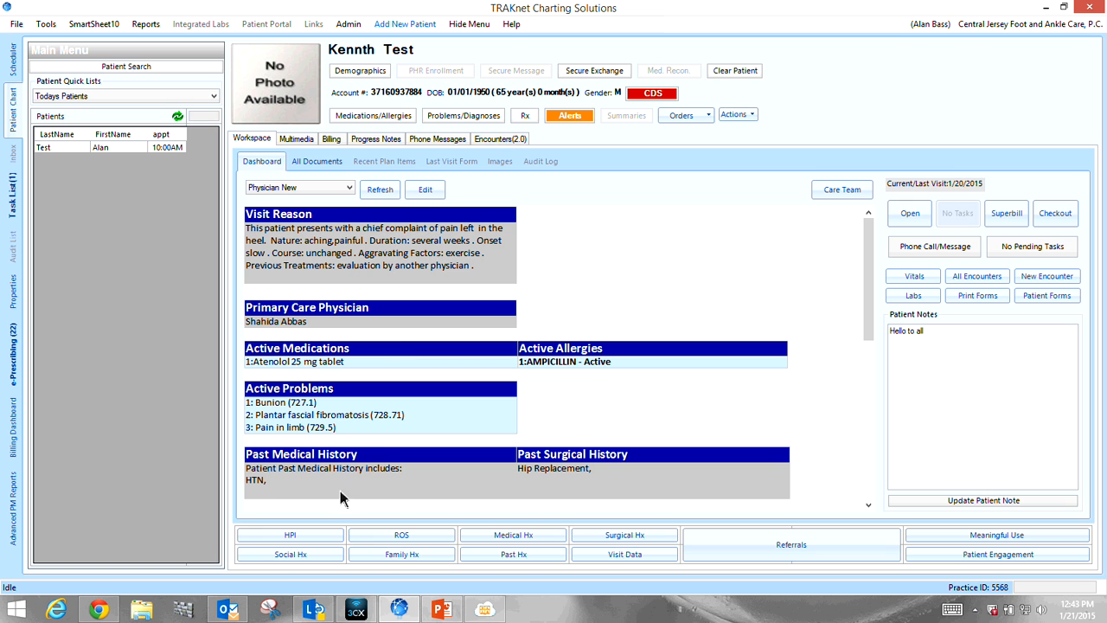
Replace the patient's HPI text with the 2014 Tinea Pedis template, save it, and refresh the dashboard
{"action": "left_click", "coordinate": [298, 536]}
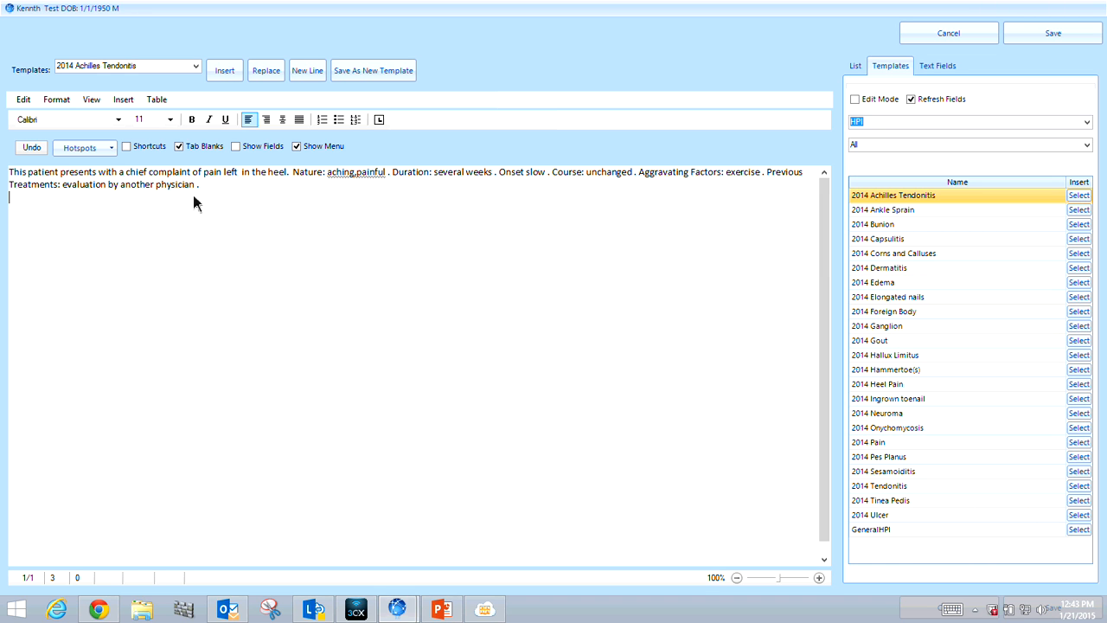
{"action": "left_click", "coordinate": [196, 68]}
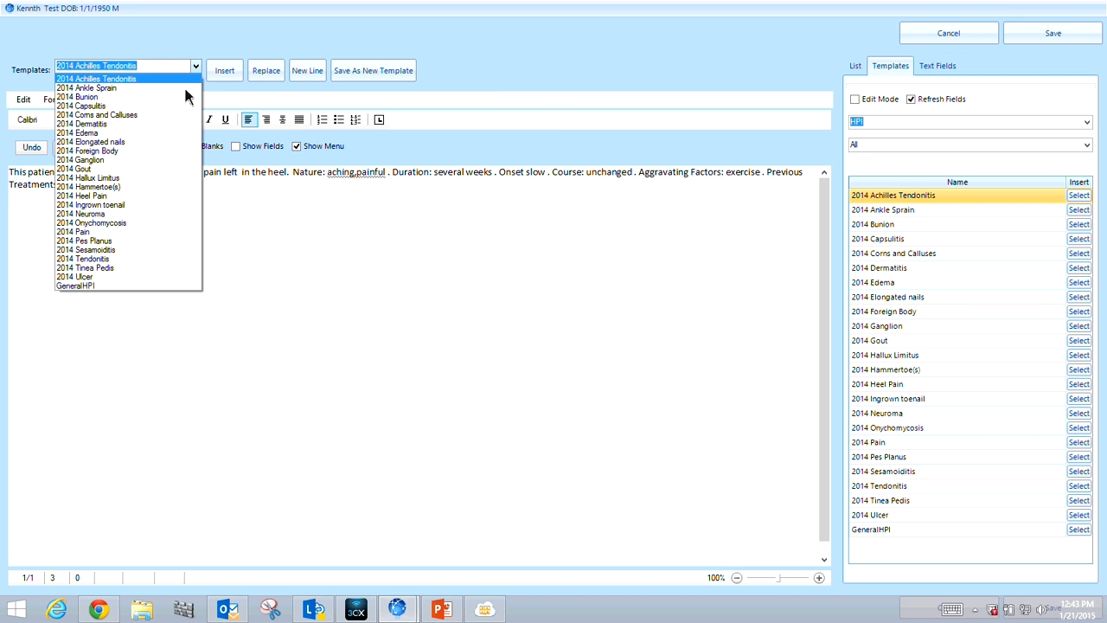
{"action": "left_click", "coordinate": [117, 267]}
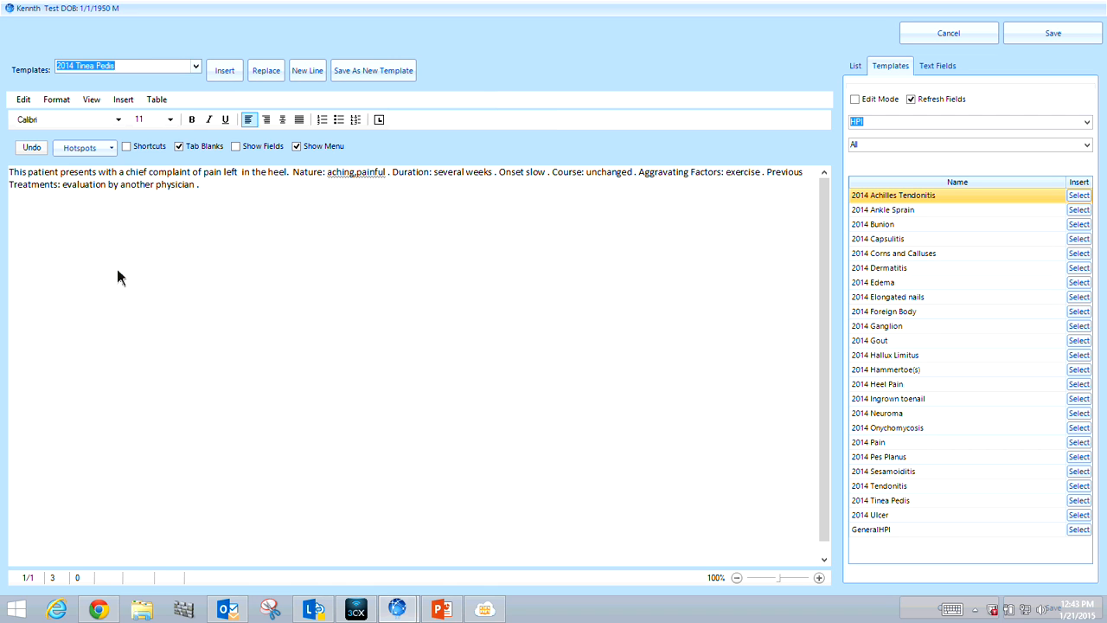
{"action": "left_click", "coordinate": [262, 75]}
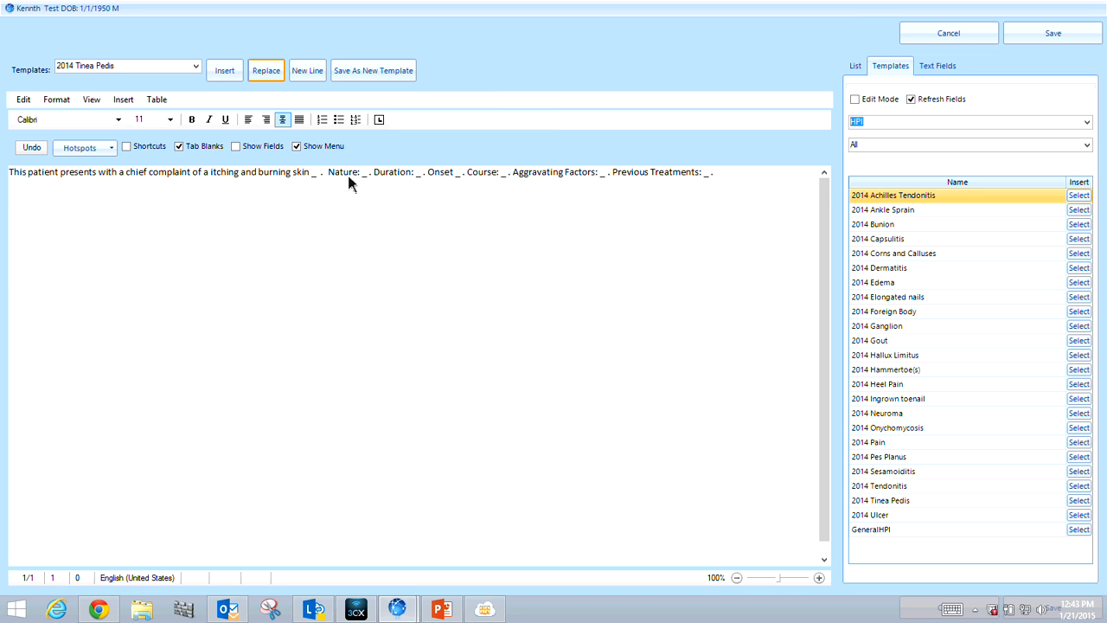
{"action": "left_click", "coordinate": [1053, 35]}
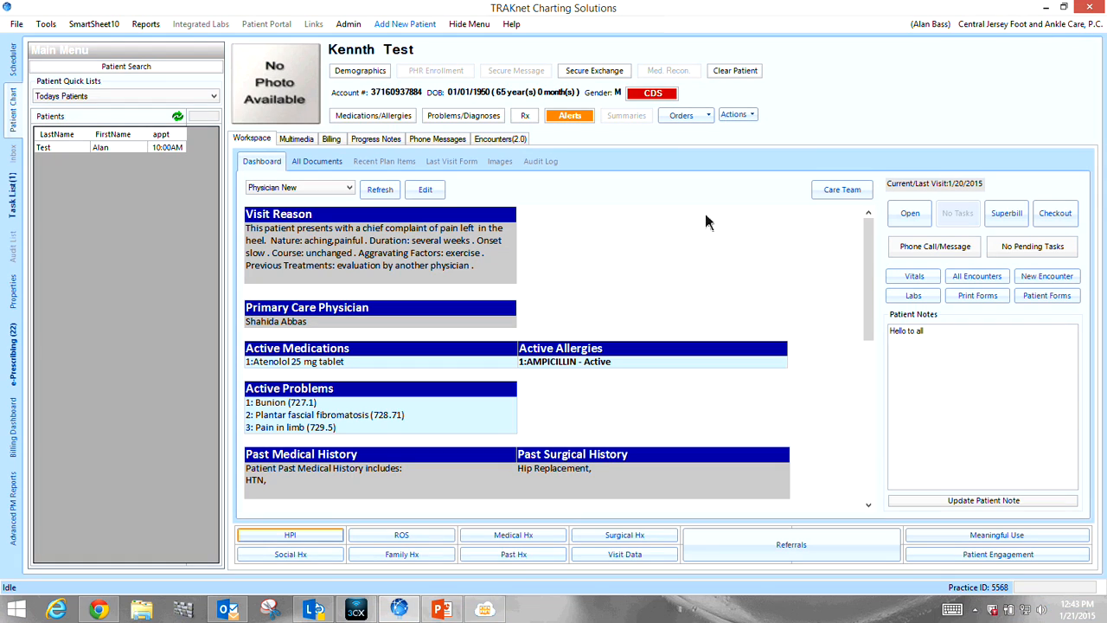
{"action": "left_click", "coordinate": [380, 189]}
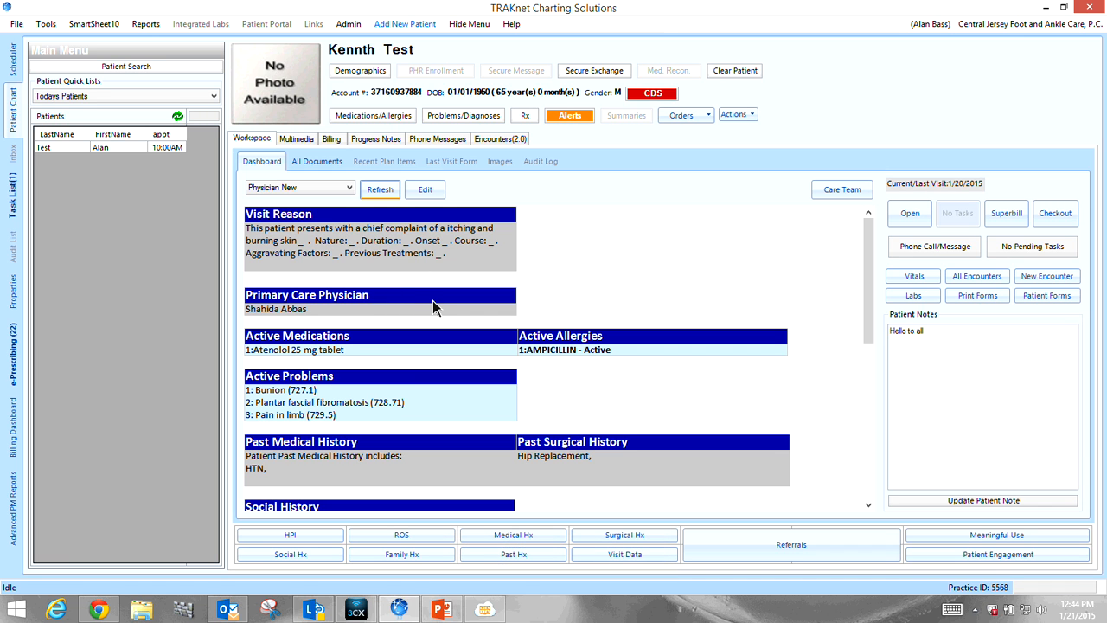
View the patient's social history and review of systems texts, cancelling each without saving
{"action": "left_click", "coordinate": [309, 559]}
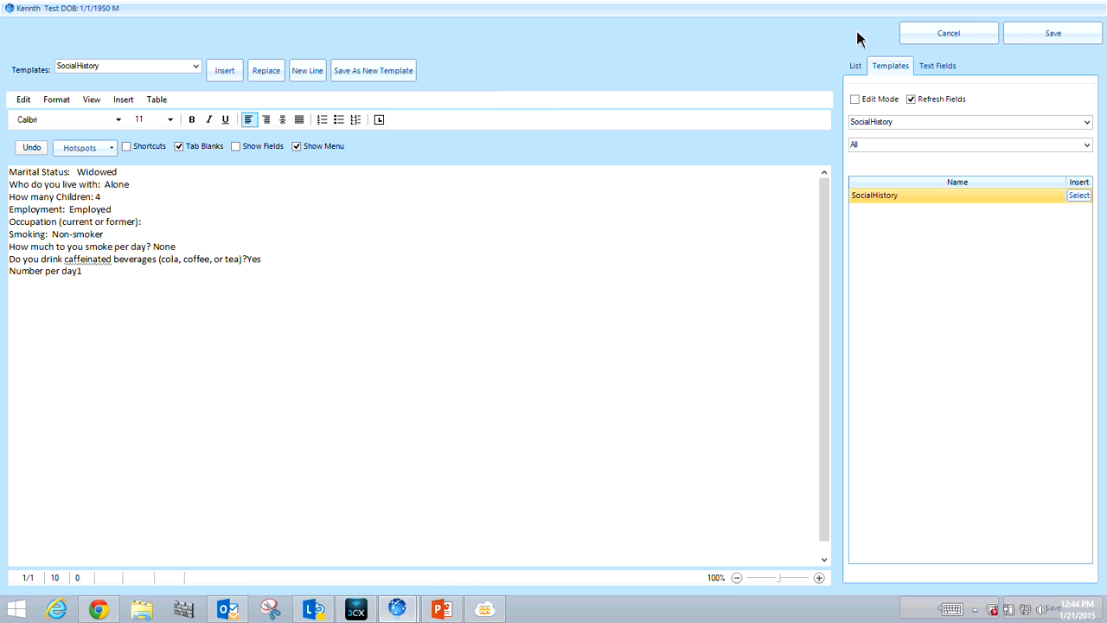
{"action": "left_click", "coordinate": [956, 34]}
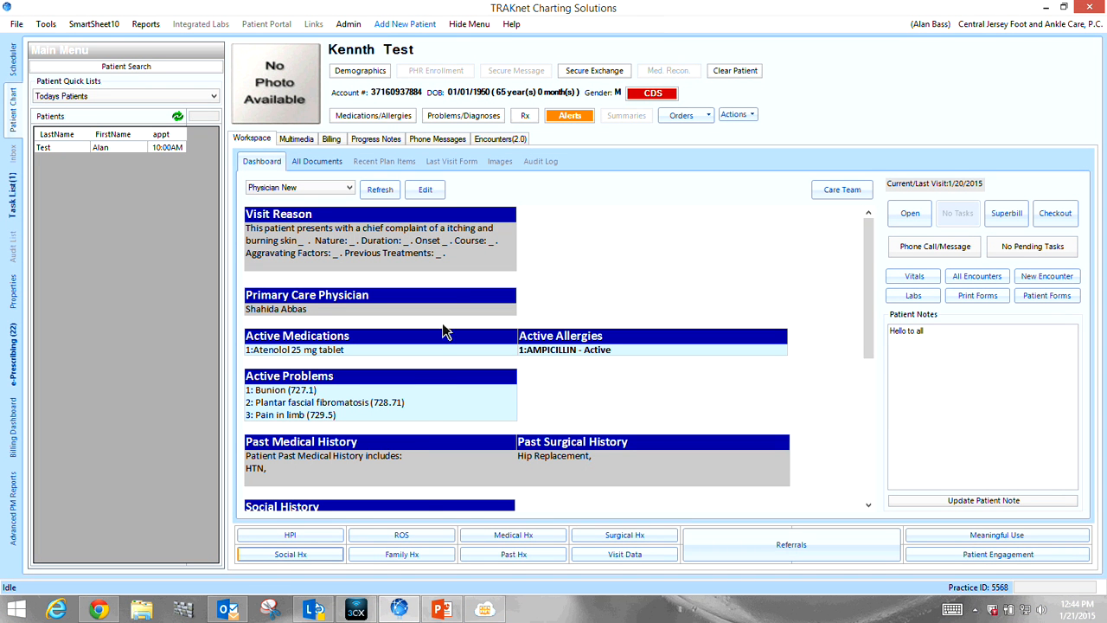
{"action": "left_click", "coordinate": [408, 542]}
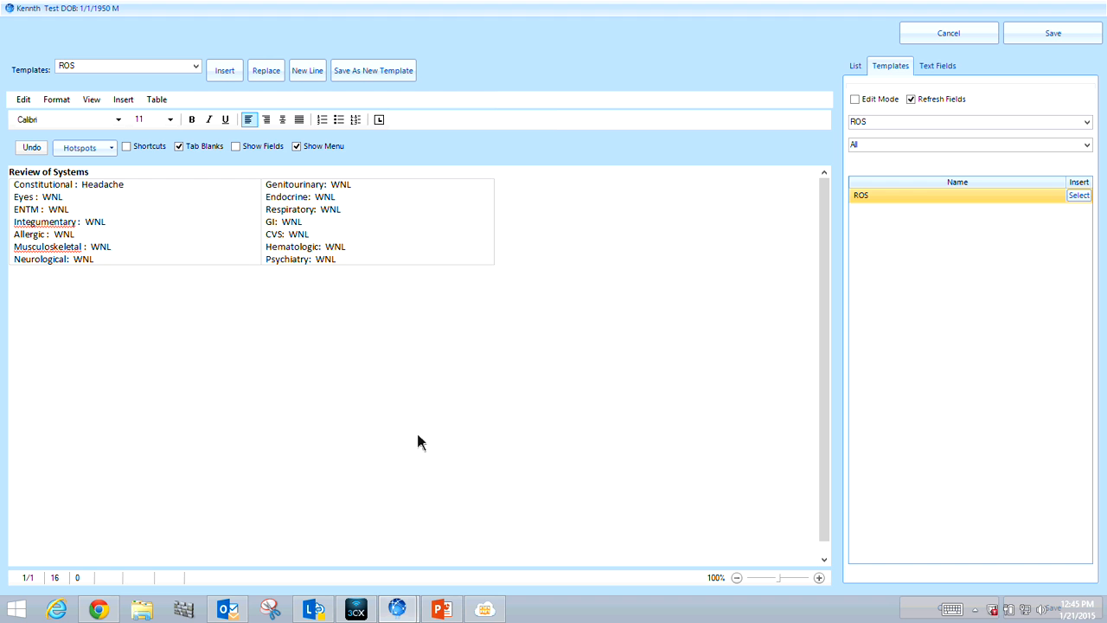
{"action": "left_click", "coordinate": [958, 32]}
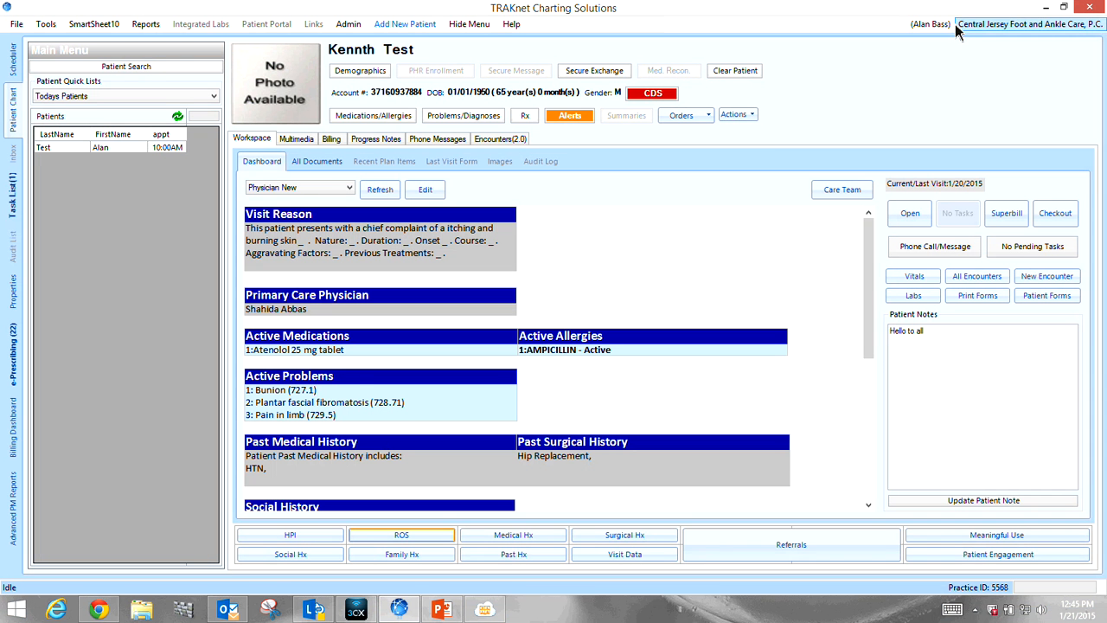
Examine the patient's family history, including the SNOMED code search and the relative editor, and close it without adding anything
{"action": "left_click", "coordinate": [437, 553]}
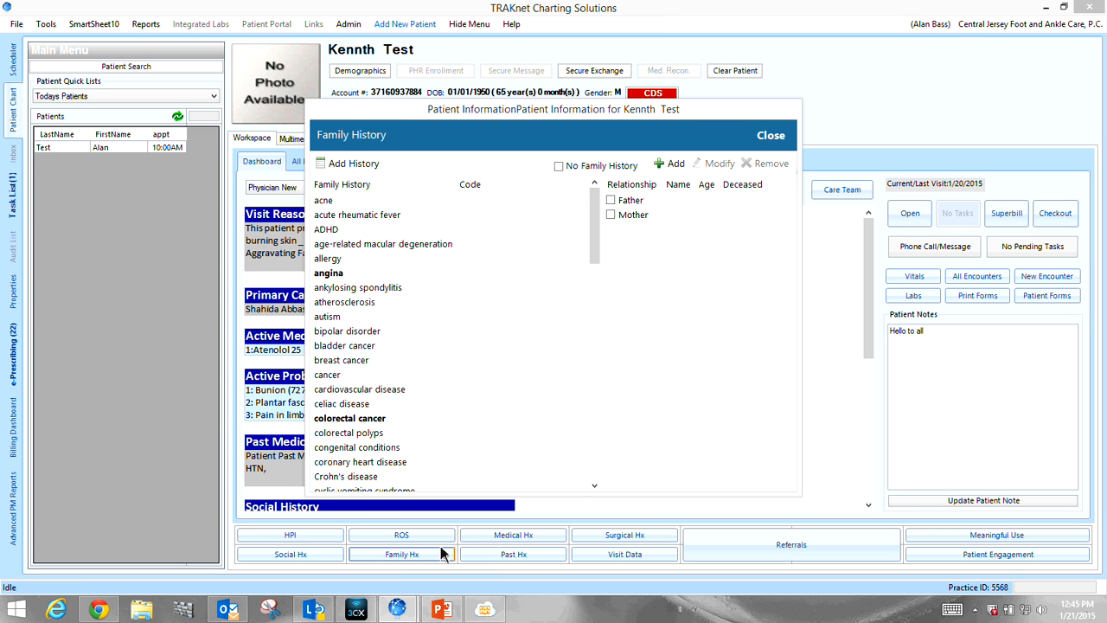
{"action": "left_click", "coordinate": [368, 169]}
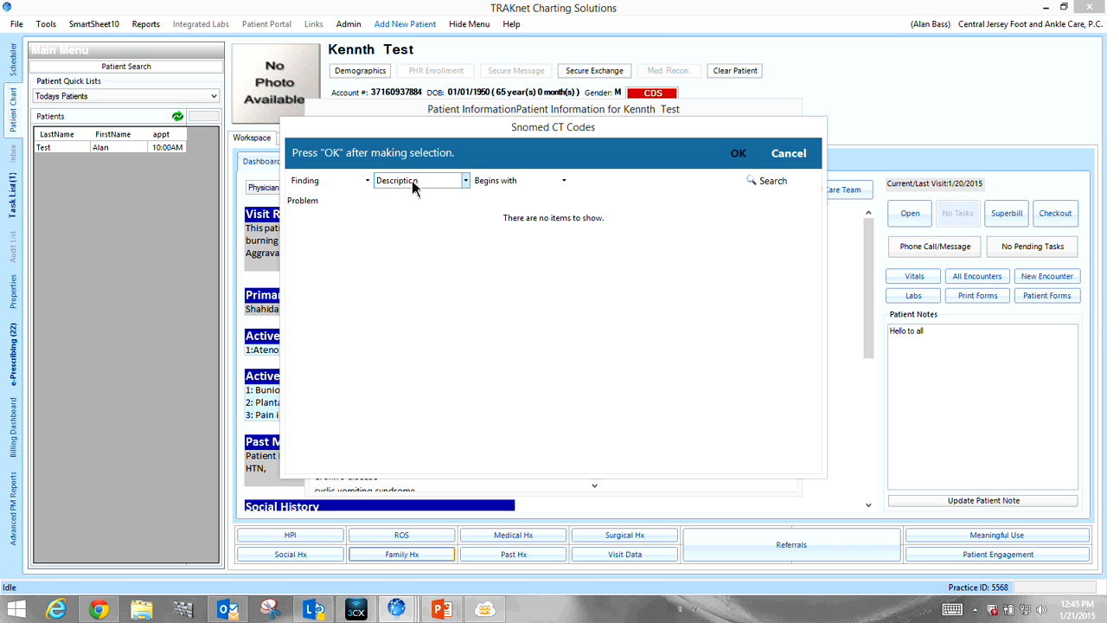
{"action": "left_click", "coordinate": [781, 162]}
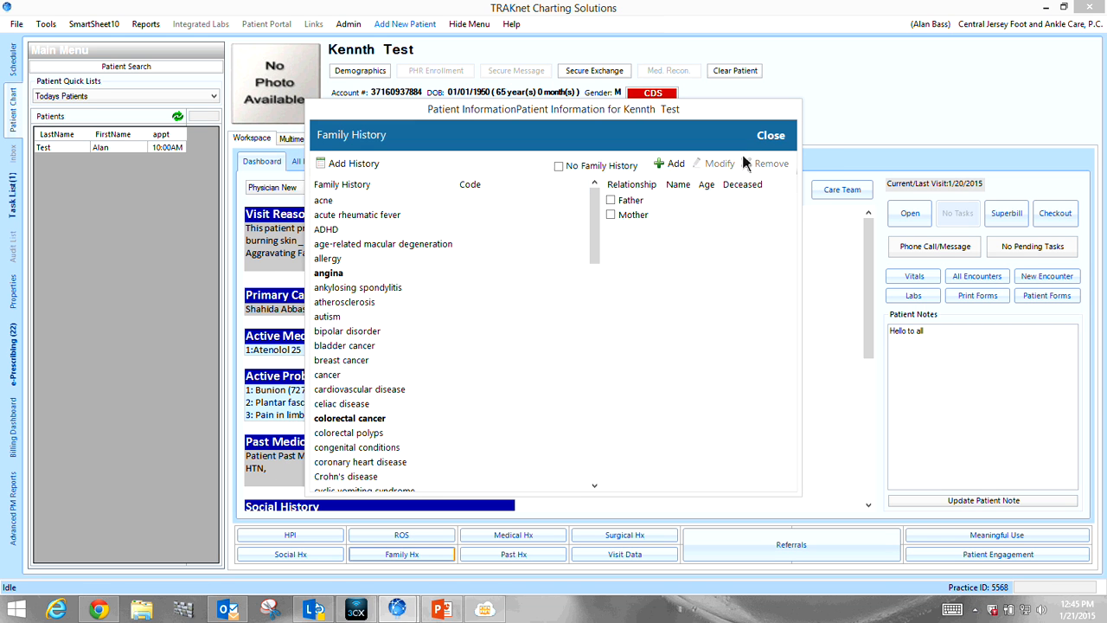
{"action": "left_click", "coordinate": [680, 164]}
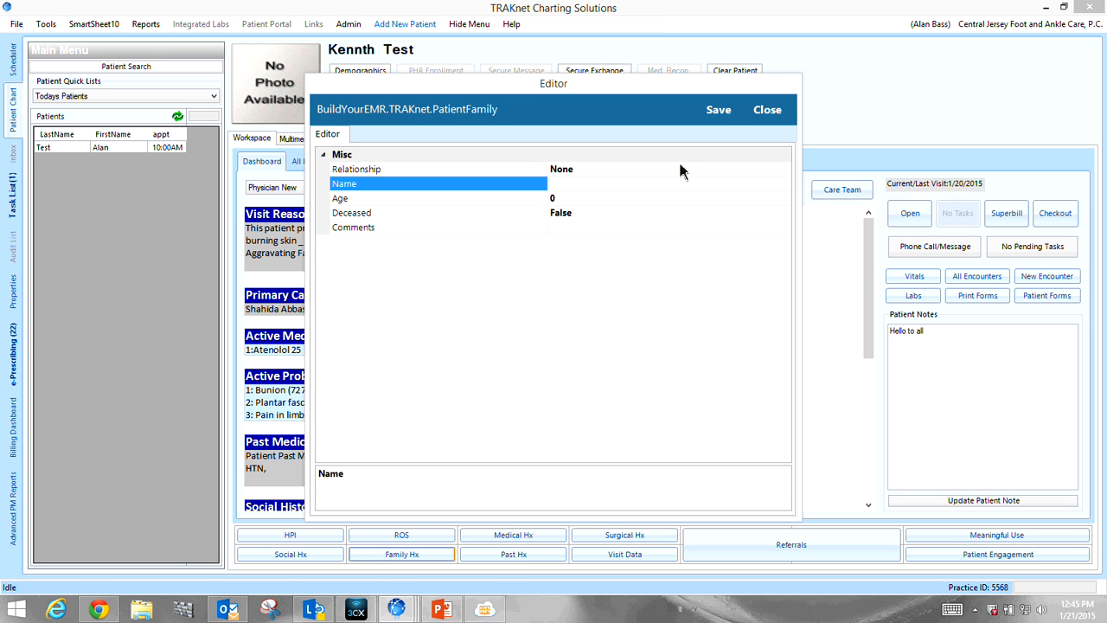
{"action": "left_click", "coordinate": [765, 112]}
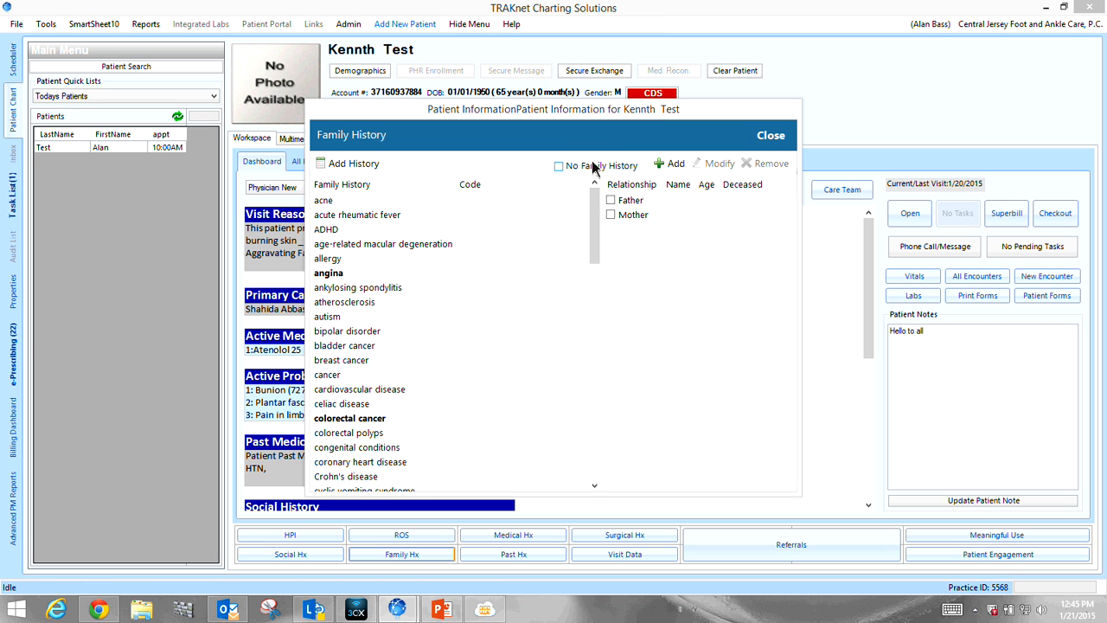
{"action": "left_click", "coordinate": [766, 139]}
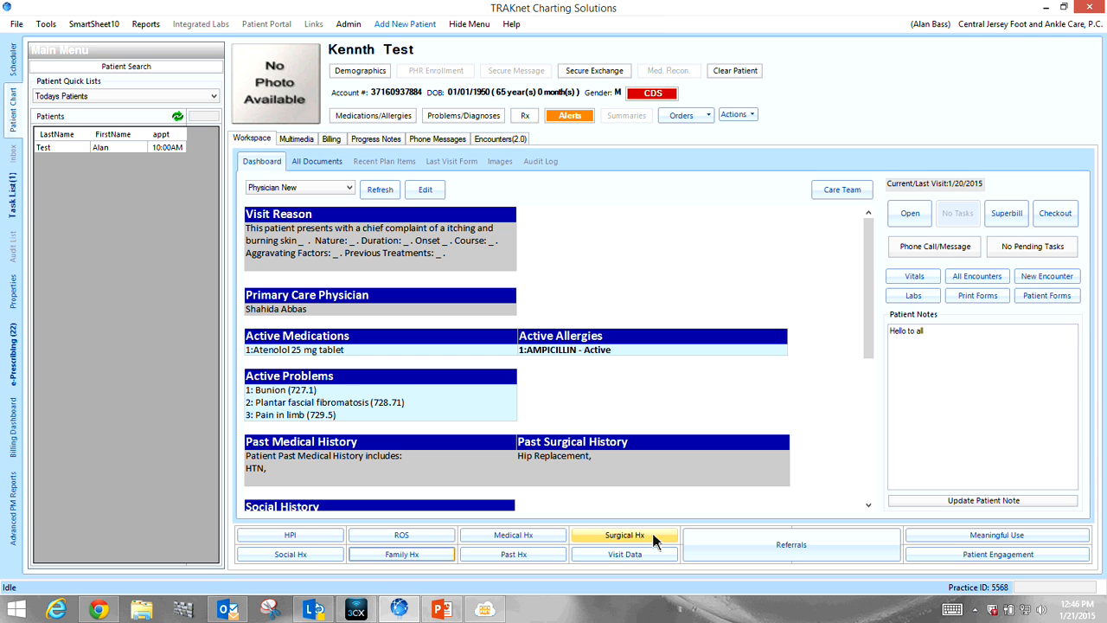
Review the patient's Thank you letter referral note and the 01/20/2015 visit note under Referrals, then close the window
{"action": "left_click", "coordinate": [801, 548]}
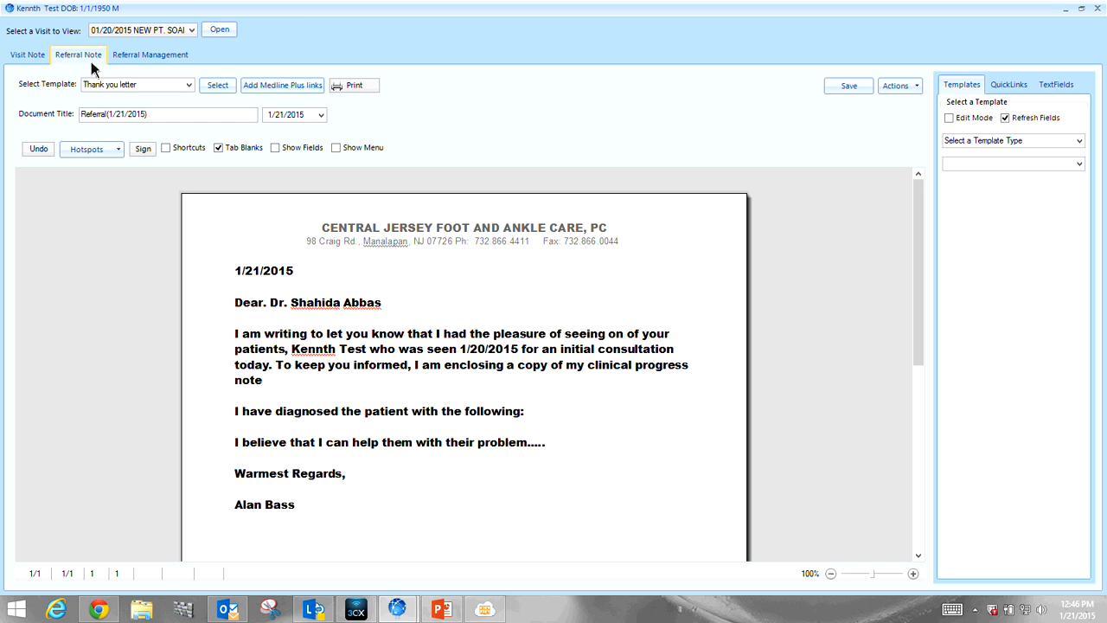
{"action": "left_click", "coordinate": [189, 85]}
{"action": "left_click", "coordinate": [188, 85]}
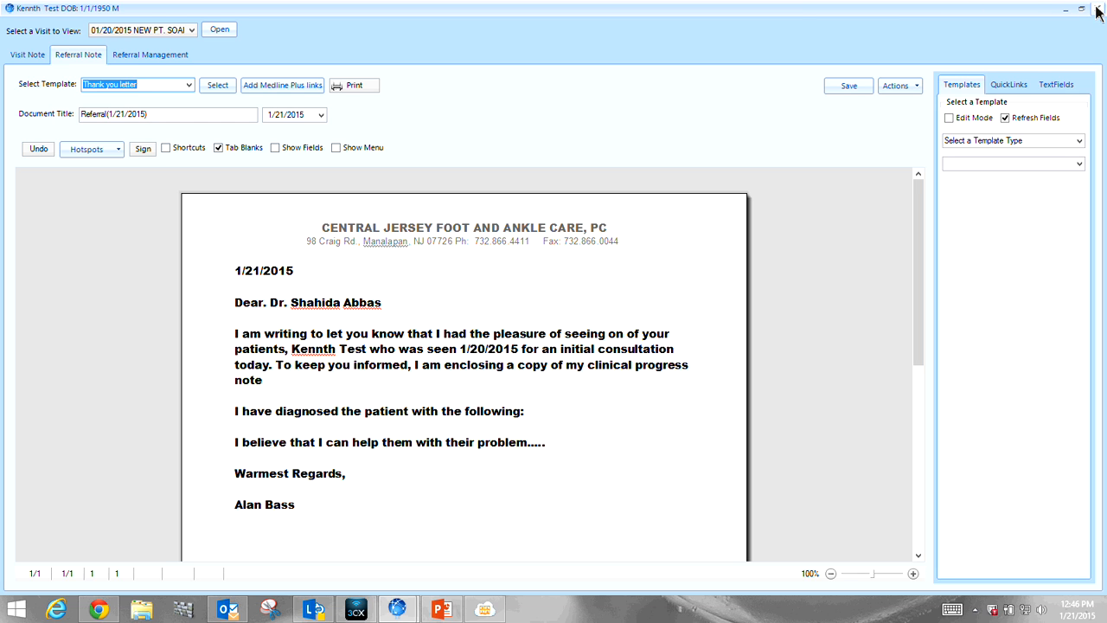
{"action": "left_click", "coordinate": [23, 59]}
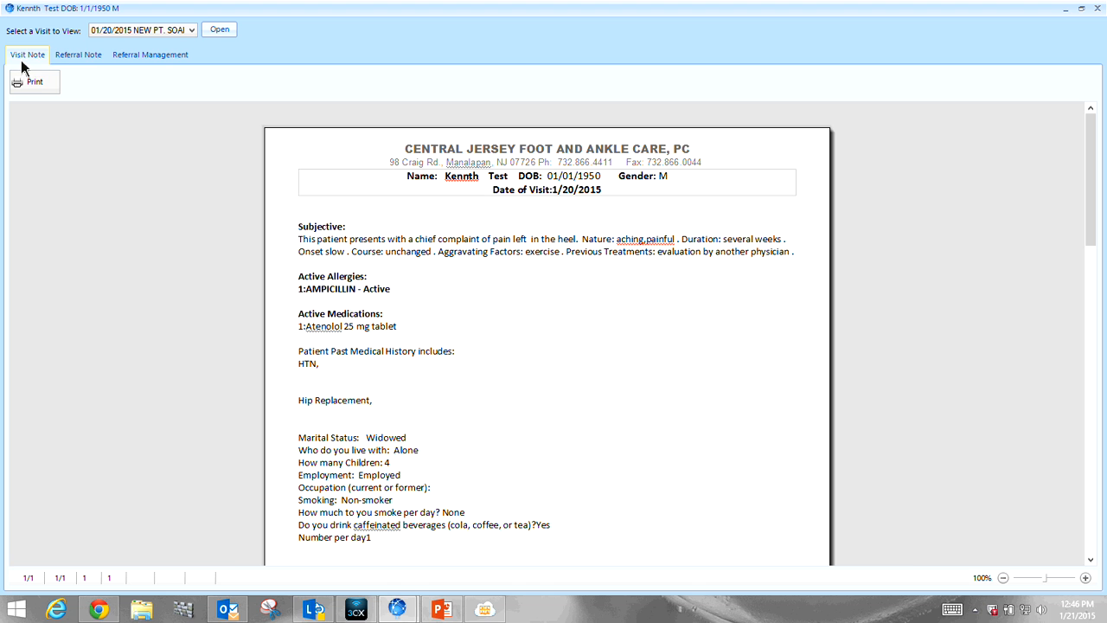
{"action": "left_click", "coordinate": [65, 54]}
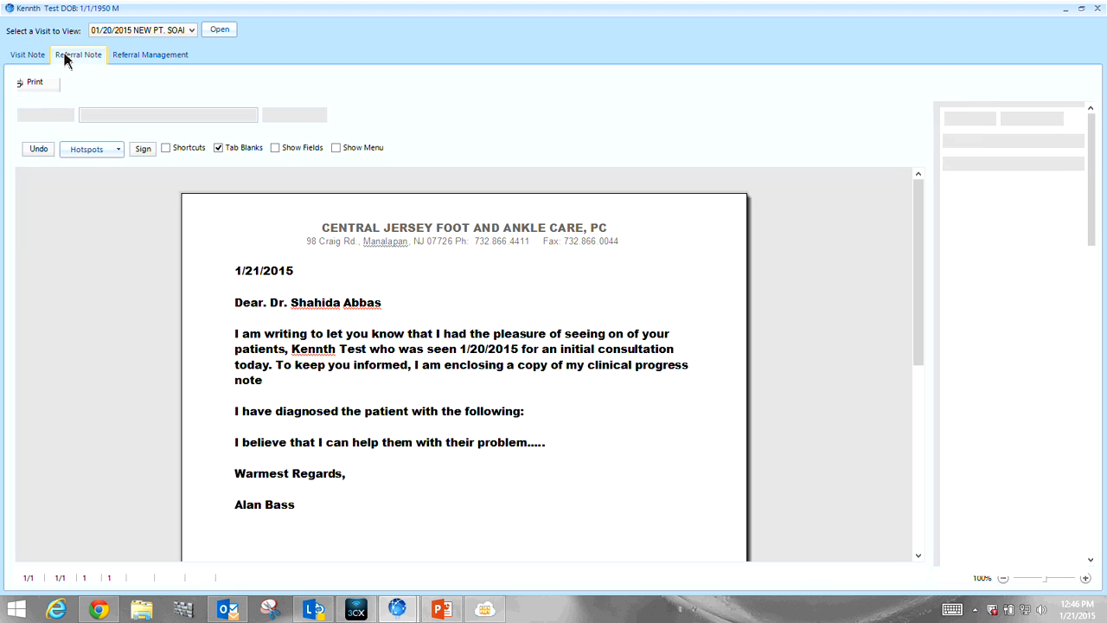
{"action": "left_click", "coordinate": [1096, 9]}
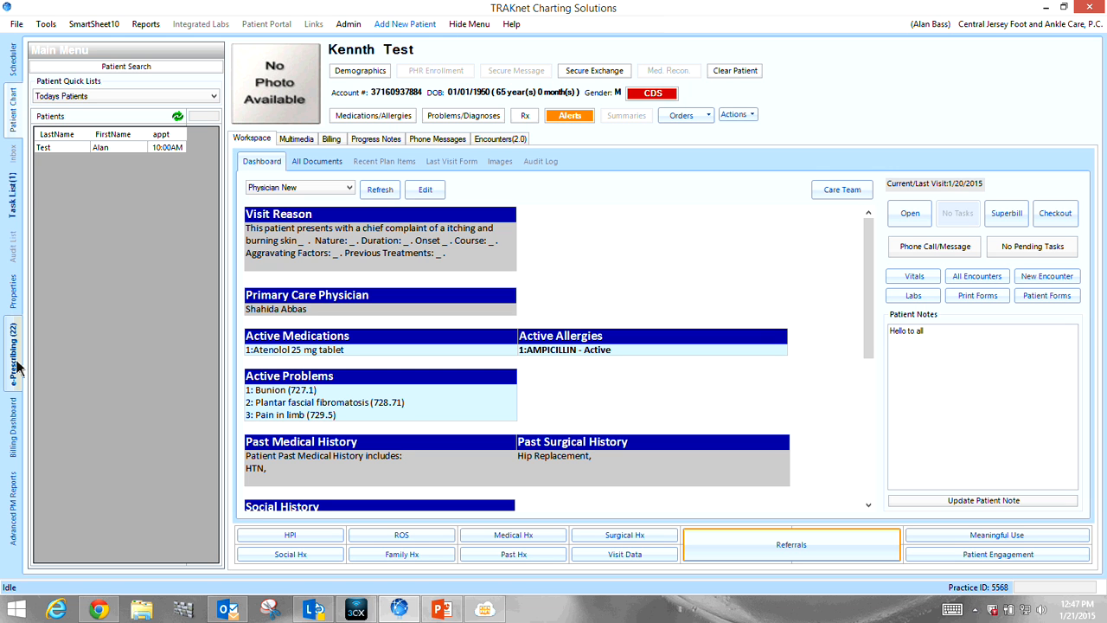
Browse the Users and Referring/Supervising Providers categories in the practice properties, and list all billing modifiers
{"action": "left_click", "coordinate": [11, 299]}
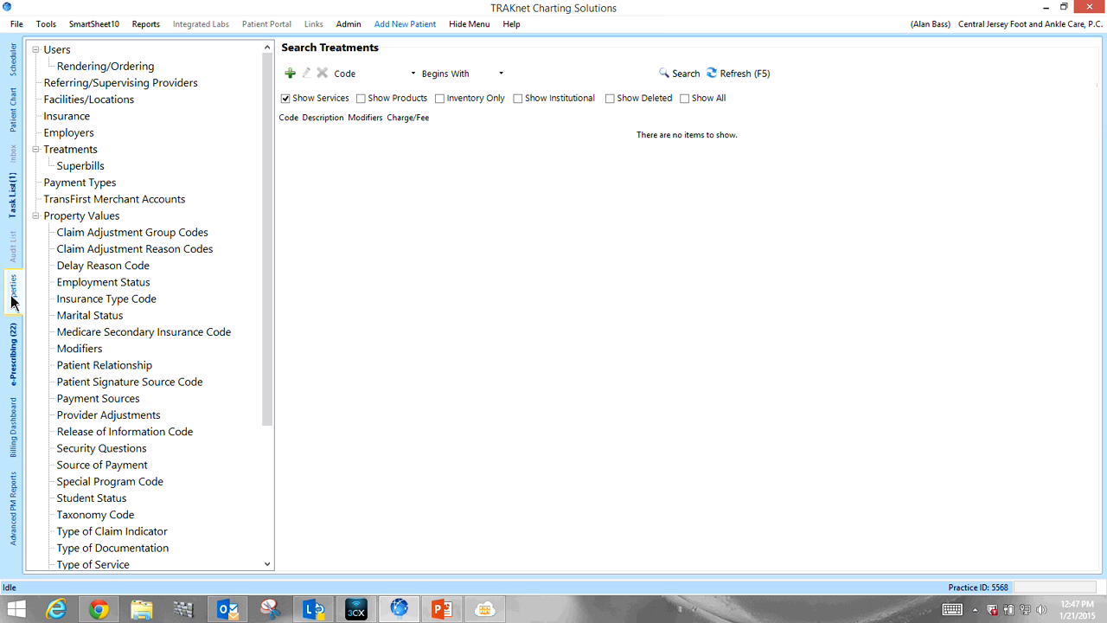
{"action": "left_click", "coordinate": [55, 52]}
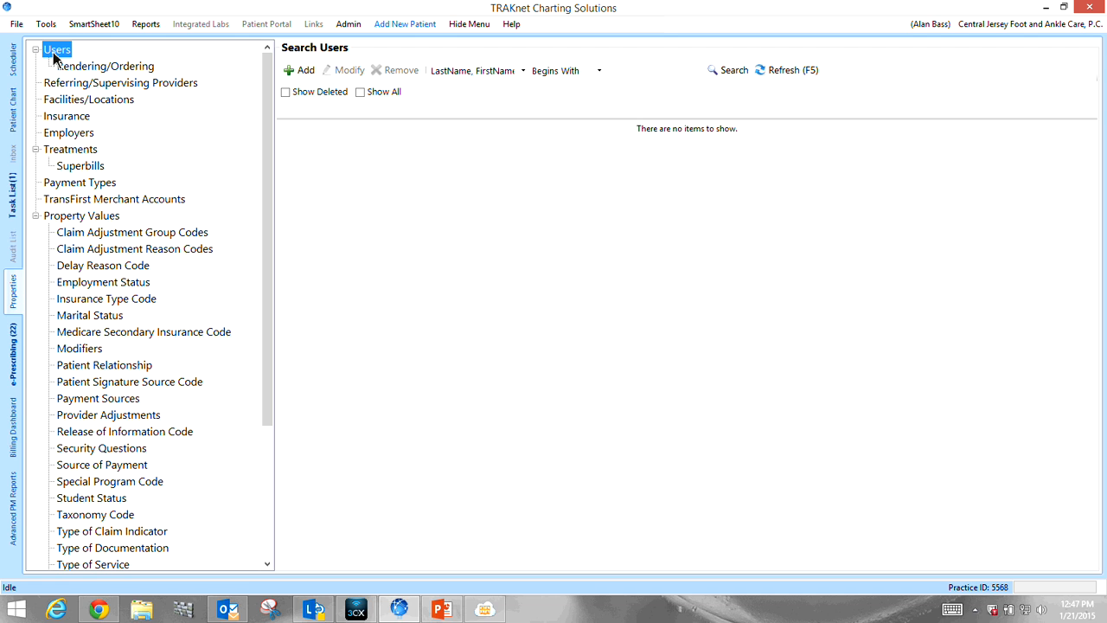
{"action": "left_click", "coordinate": [91, 84]}
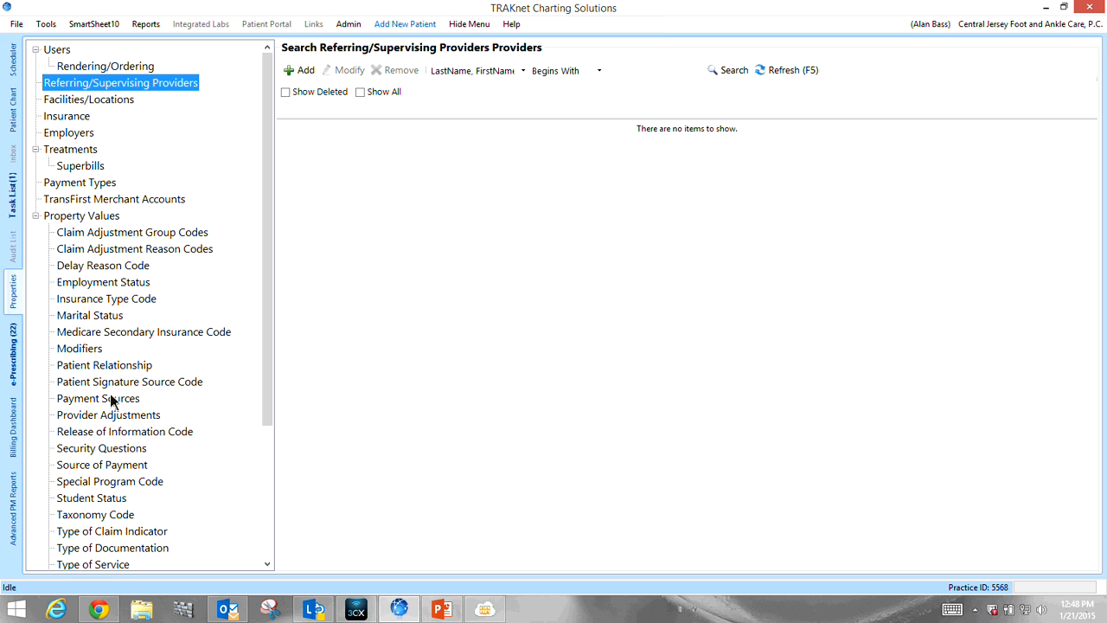
{"action": "left_click", "coordinate": [86, 353]}
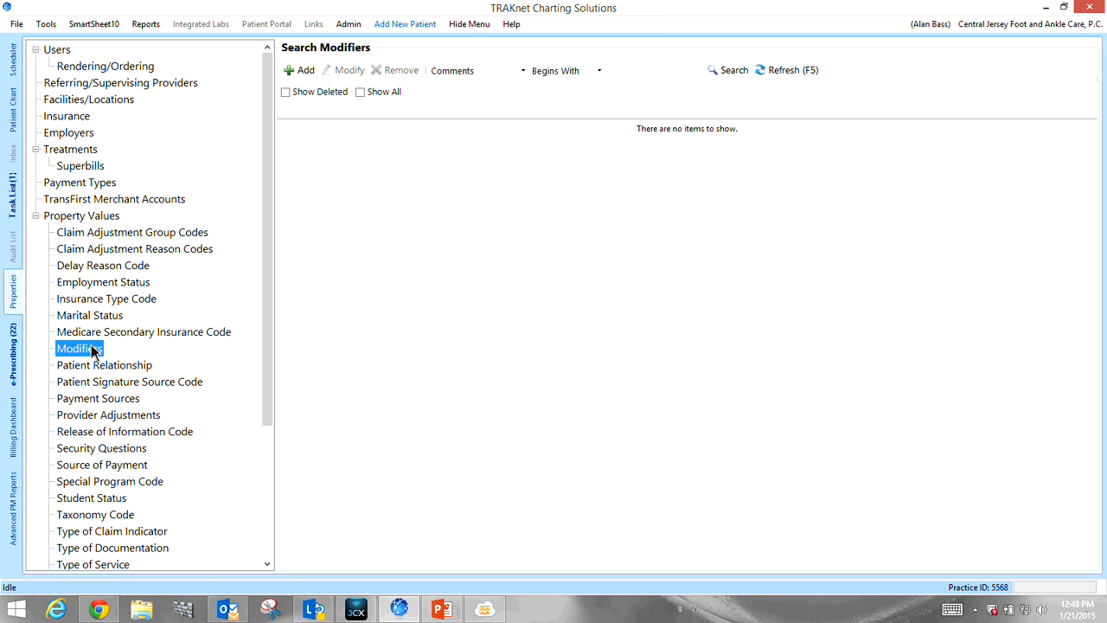
{"action": "left_click", "coordinate": [360, 93]}
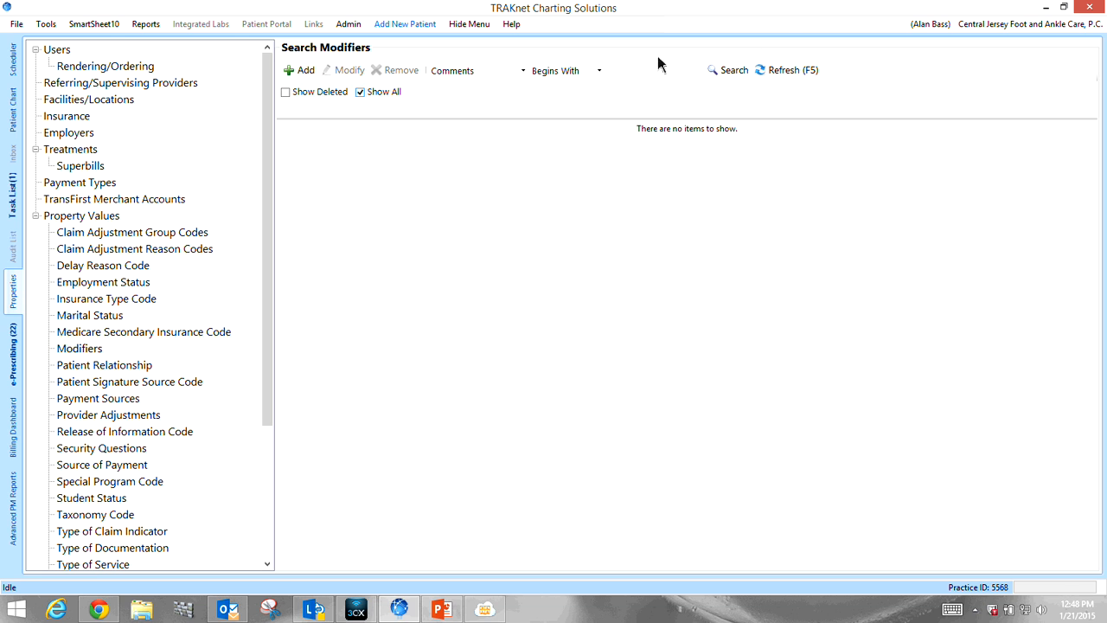
{"action": "left_click", "coordinate": [782, 70]}
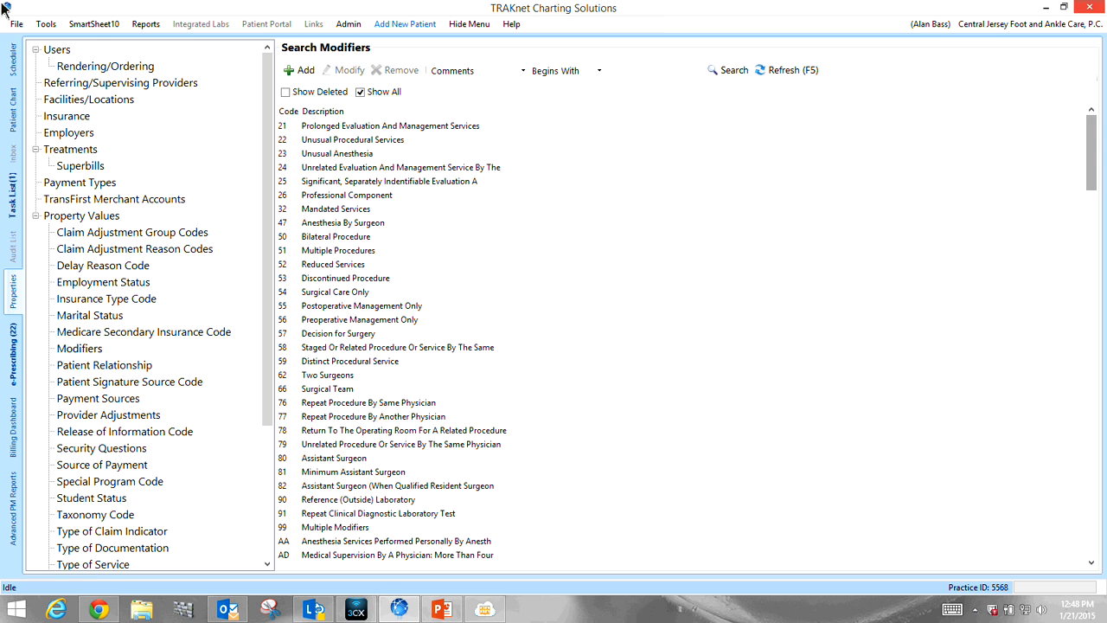
{"action": "mouse_move", "coordinate": [1106, 2]}
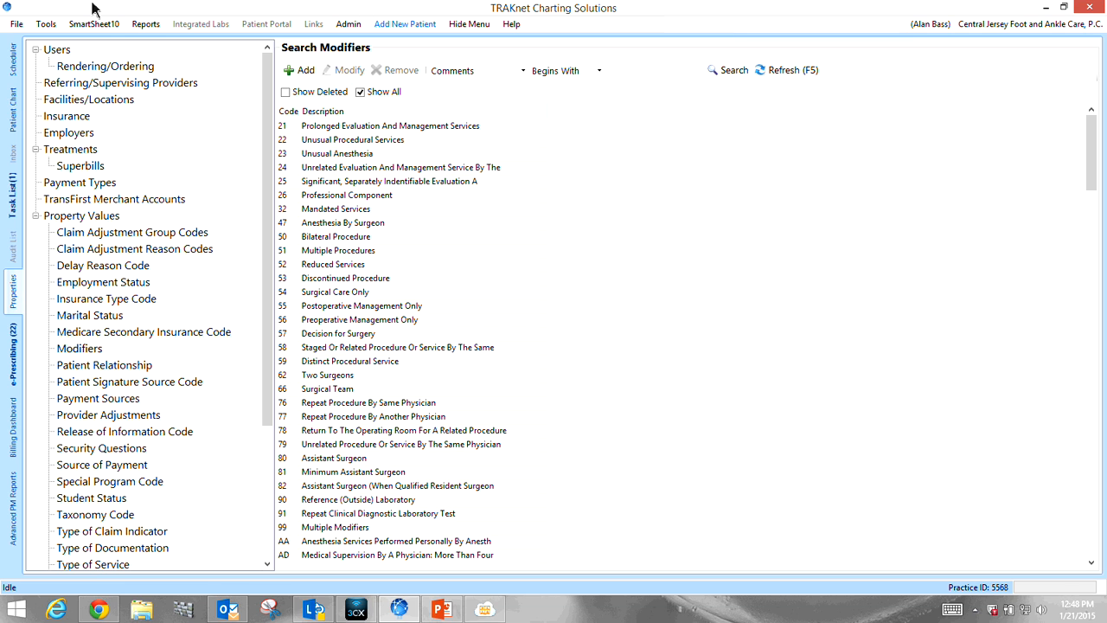
Return to the patient chart, open Manage Templates from the user options, and view the existing Dashboards templates
{"action": "left_click", "coordinate": [14, 110]}
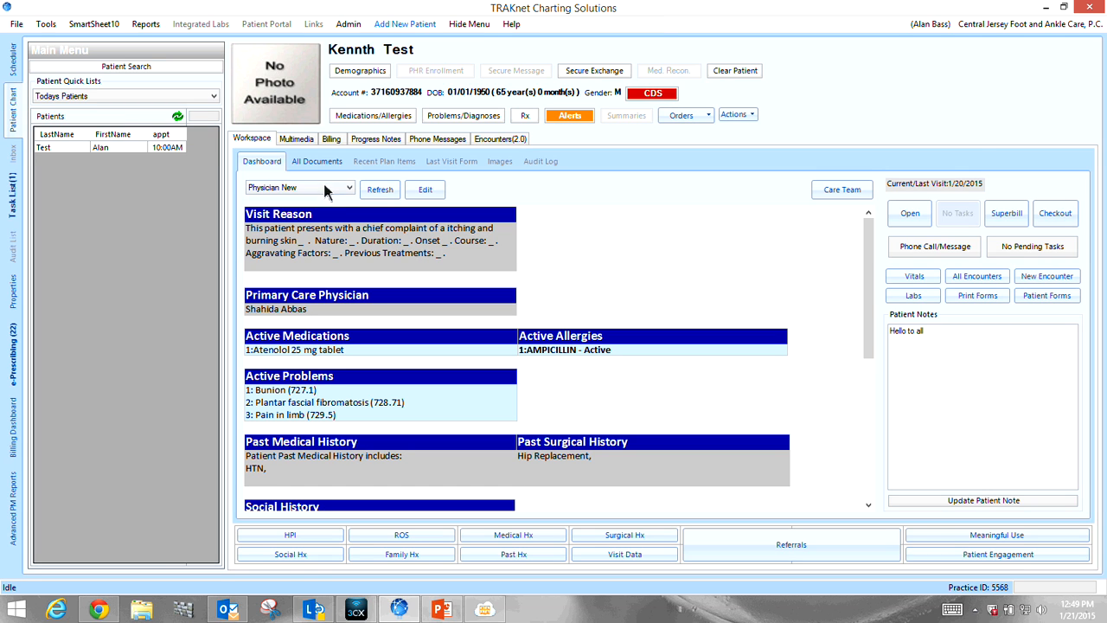
{"action": "left_click", "coordinate": [941, 25]}
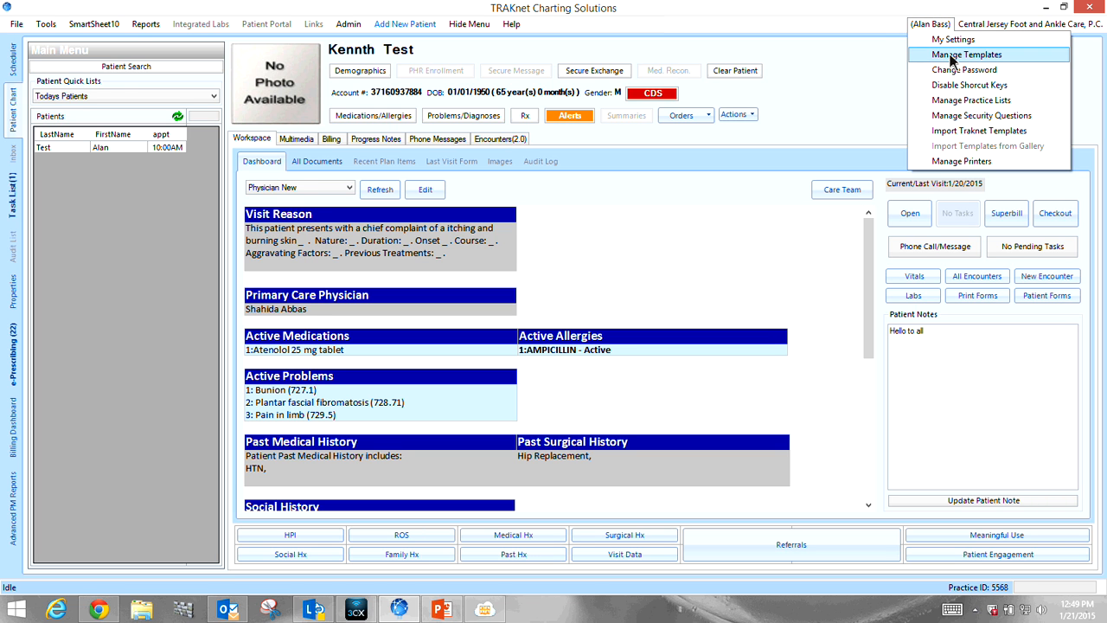
{"action": "left_click", "coordinate": [941, 54]}
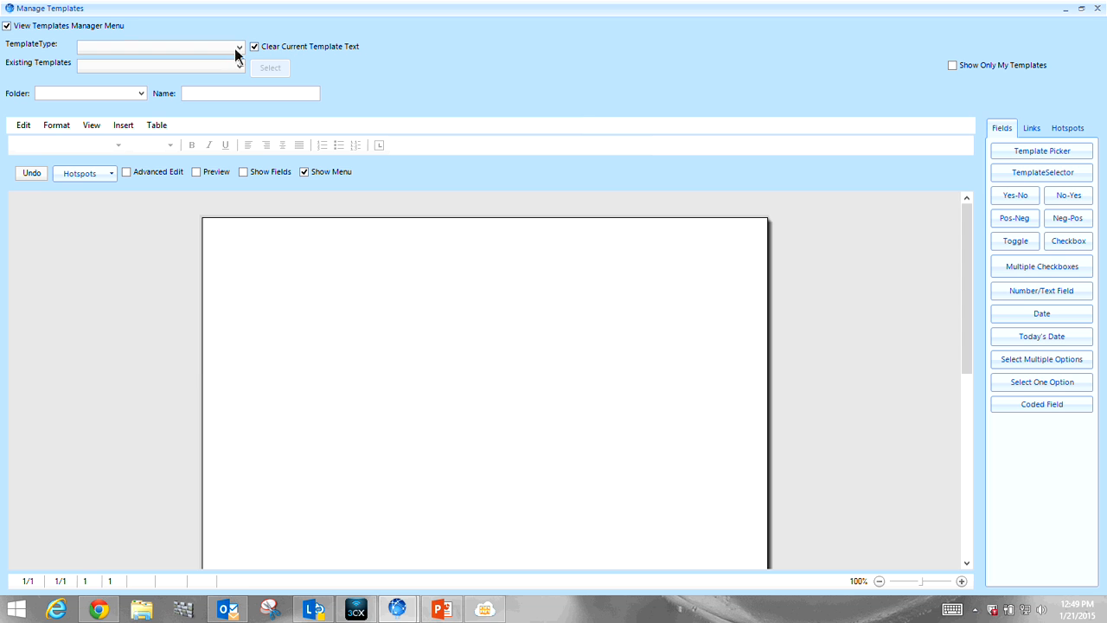
{"action": "left_click", "coordinate": [240, 48]}
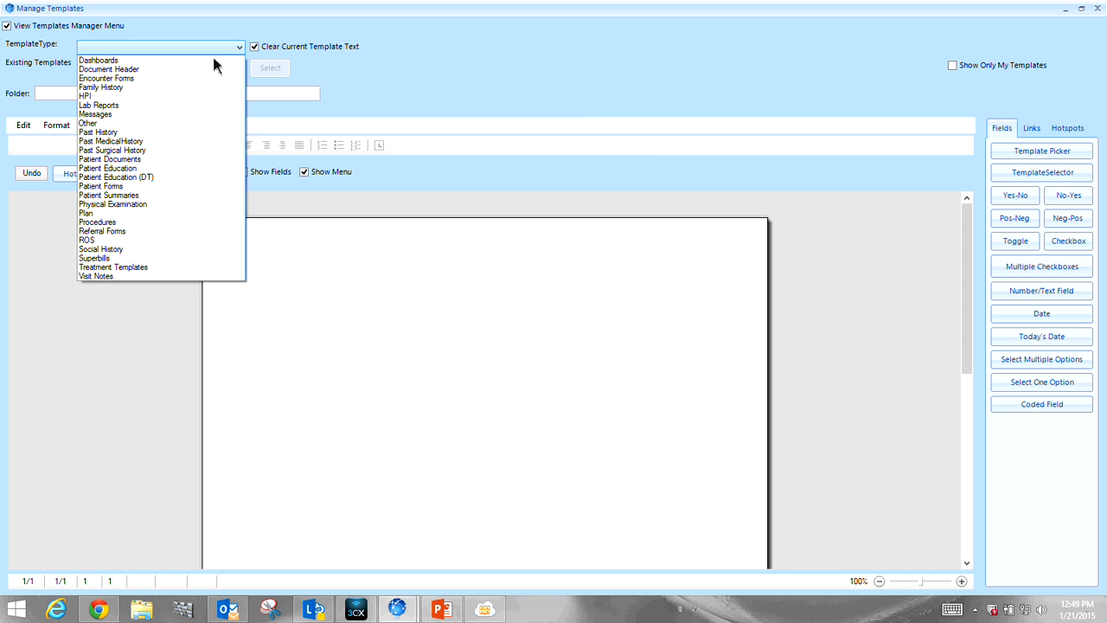
{"action": "left_click", "coordinate": [216, 60]}
{"action": "left_click", "coordinate": [241, 70]}
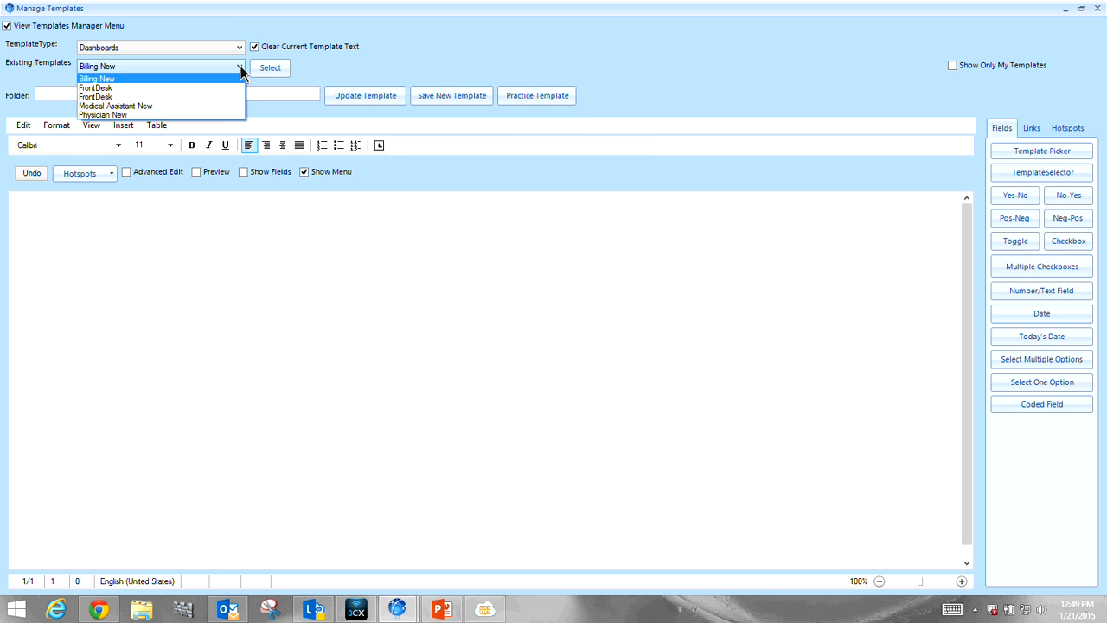
Switch the template type to Document Header to view the PracticeHeader template
{"action": "left_click", "coordinate": [243, 47]}
{"action": "left_click", "coordinate": [241, 47]}
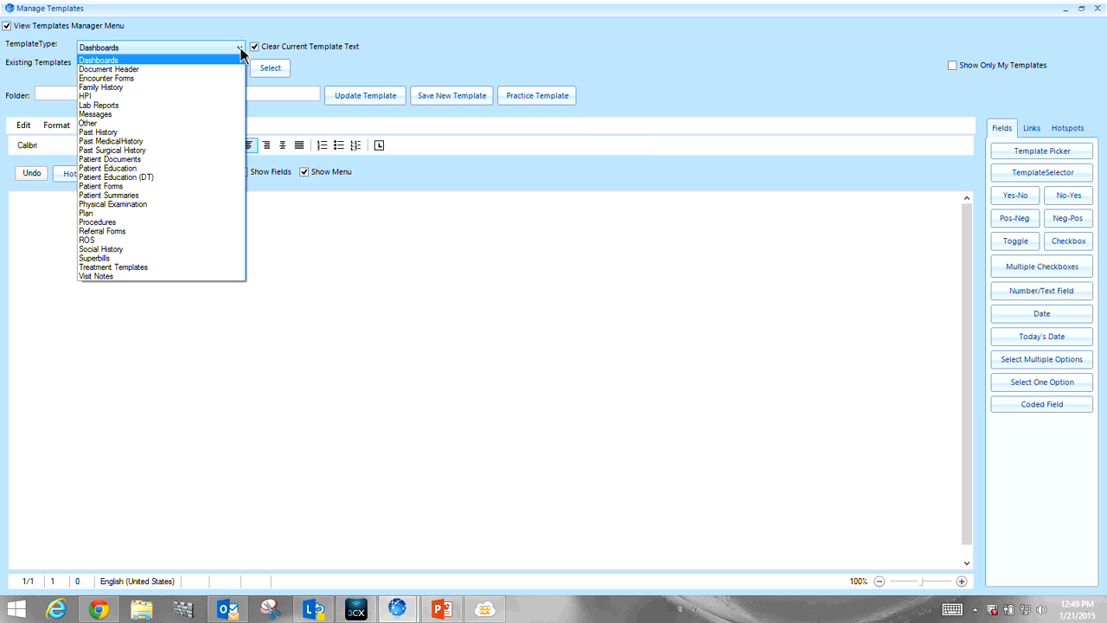
{"action": "left_click", "coordinate": [197, 70]}
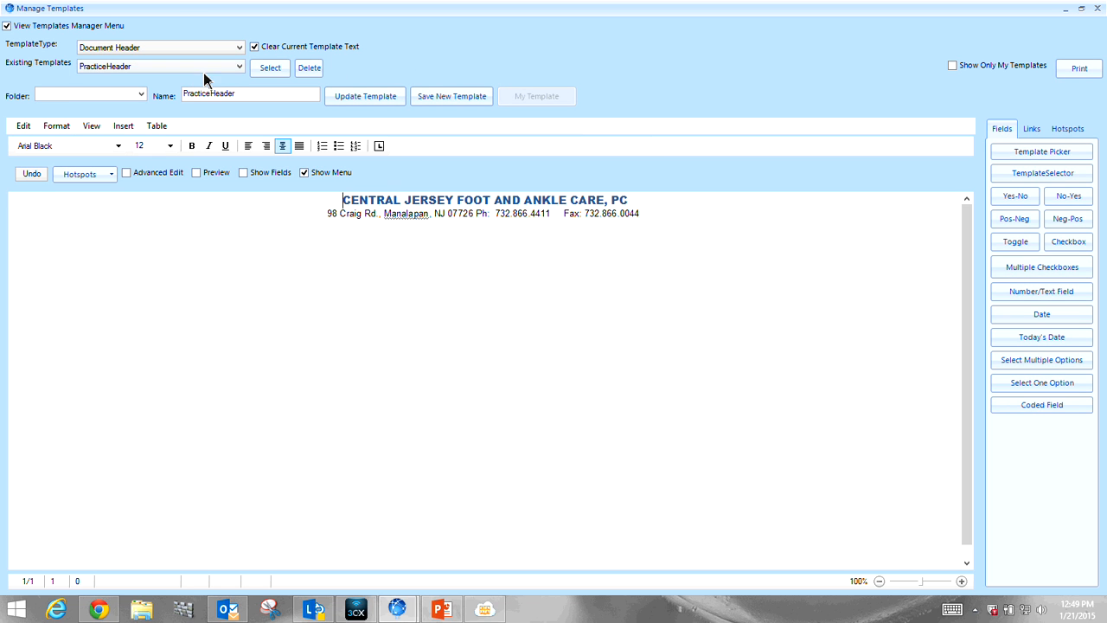
Switch the template type to Patient Forms and to Patient Summaries to check the existing templates of each
{"action": "left_click", "coordinate": [240, 48]}
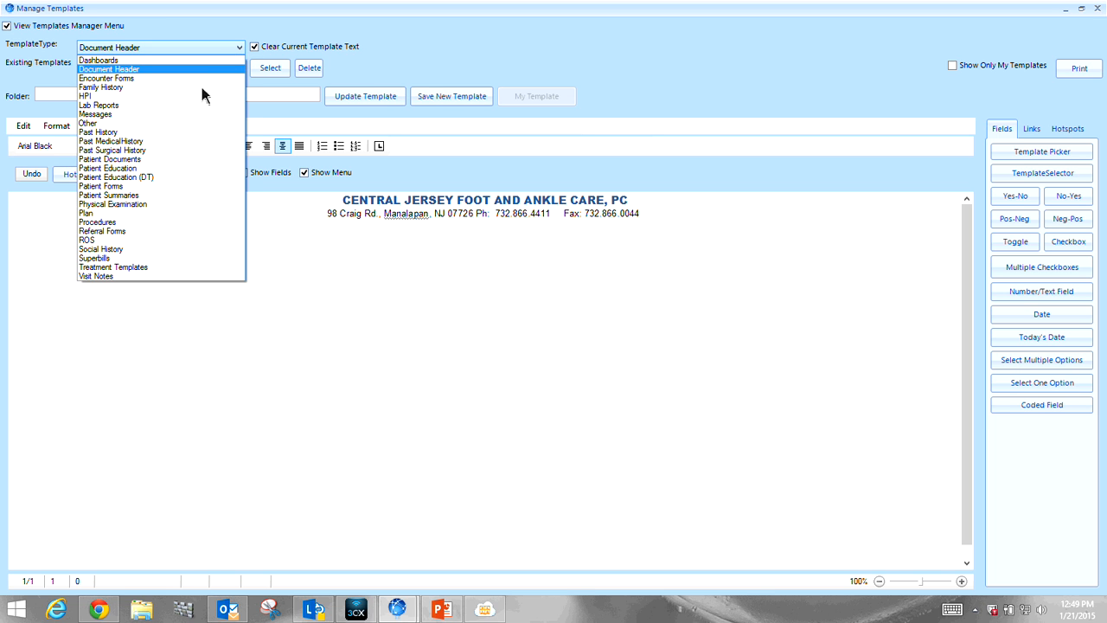
{"action": "left_click", "coordinate": [135, 186]}
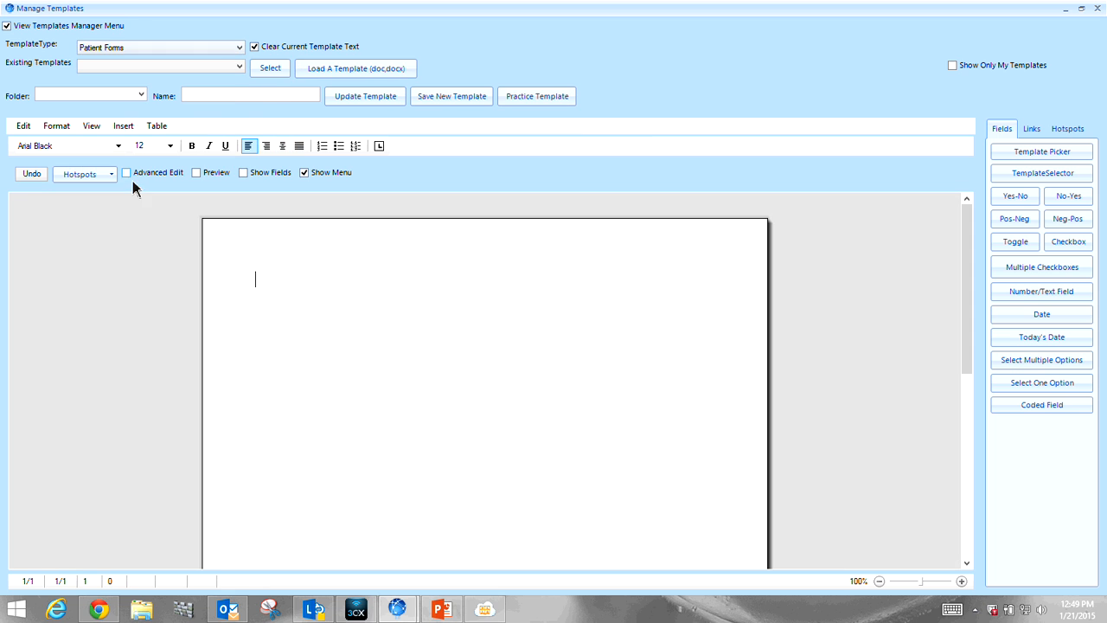
{"action": "left_click", "coordinate": [244, 49]}
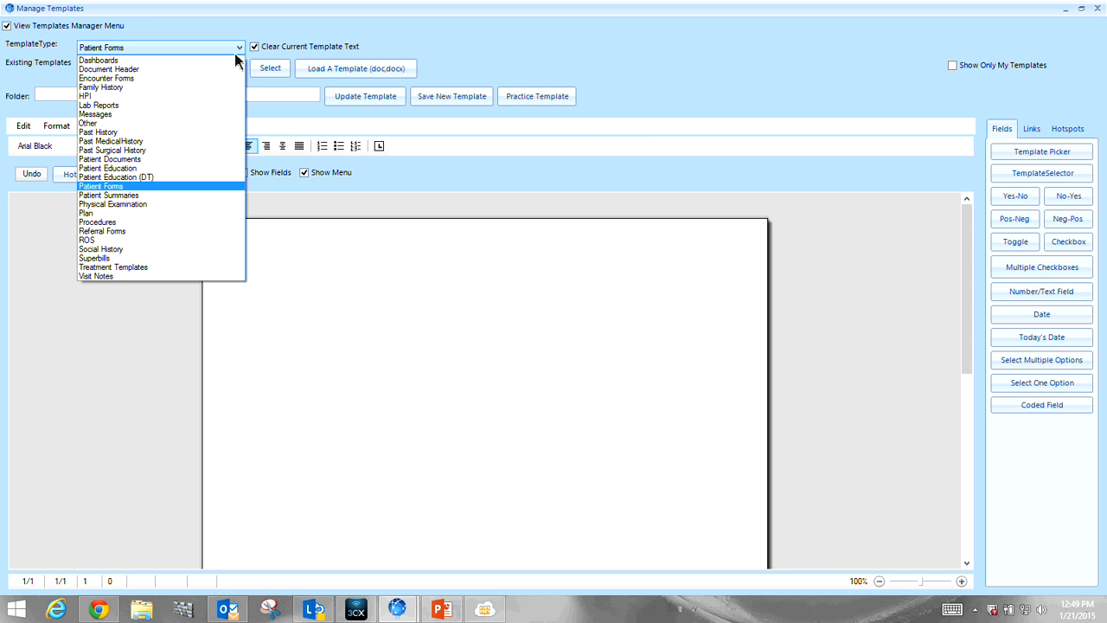
{"action": "left_click", "coordinate": [147, 193]}
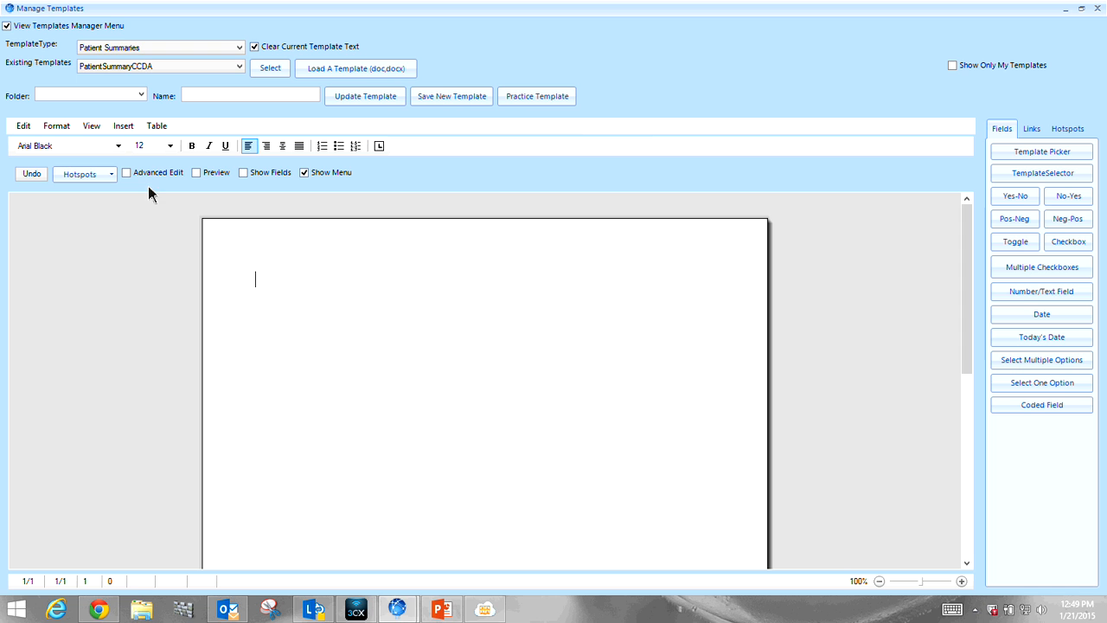
Load the Thank you letter template of the Referral Forms type to review its fields, and close the template manager
{"action": "left_click", "coordinate": [240, 51]}
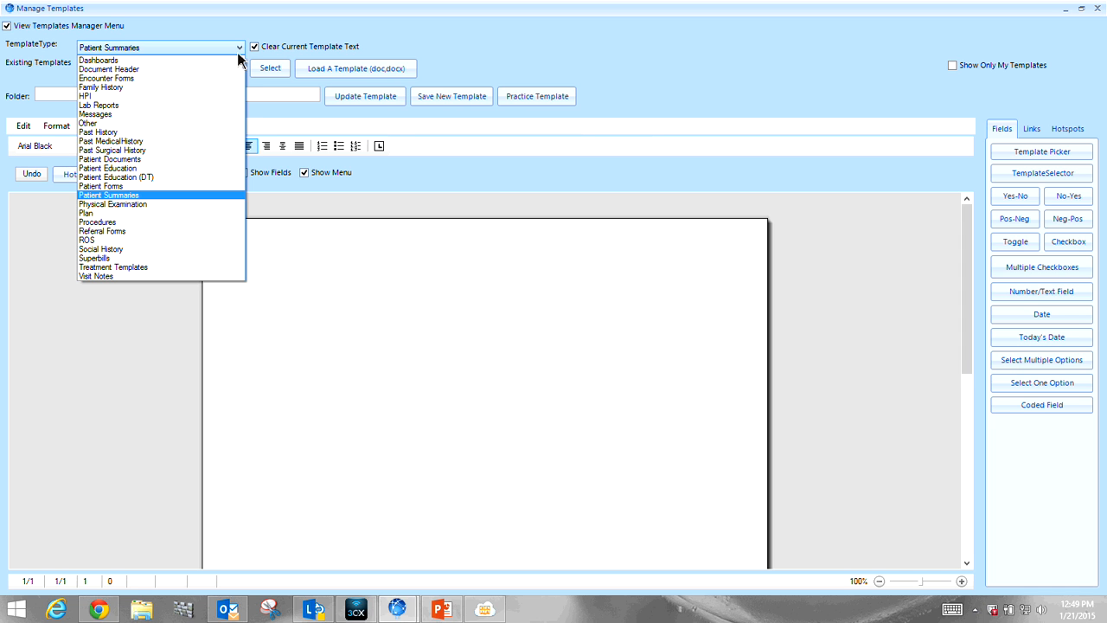
{"action": "left_click", "coordinate": [118, 230]}
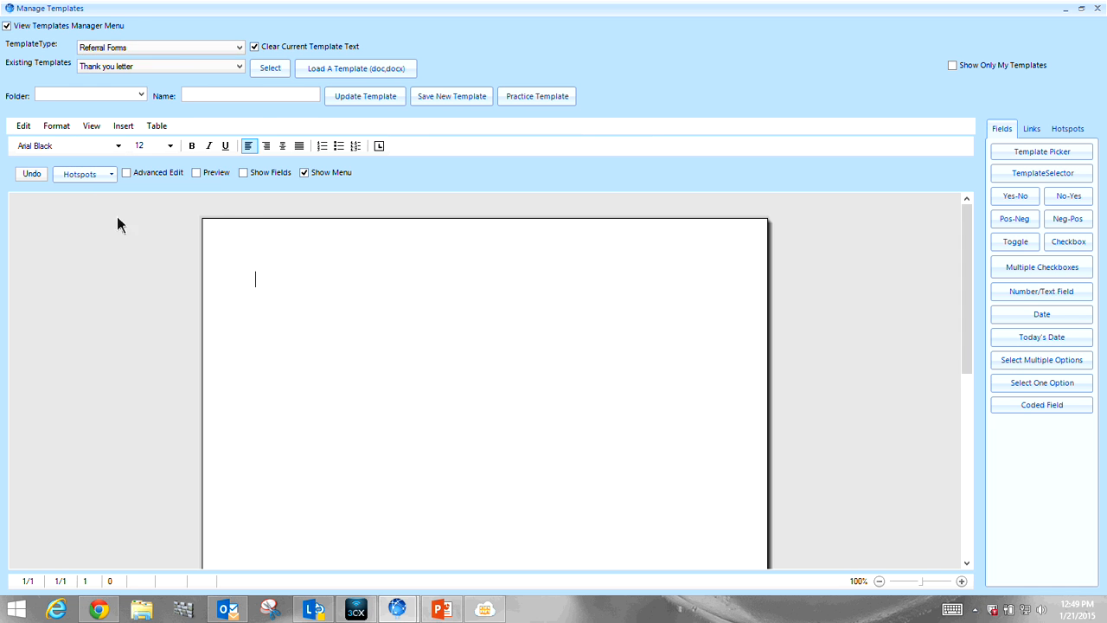
{"action": "left_click", "coordinate": [264, 73]}
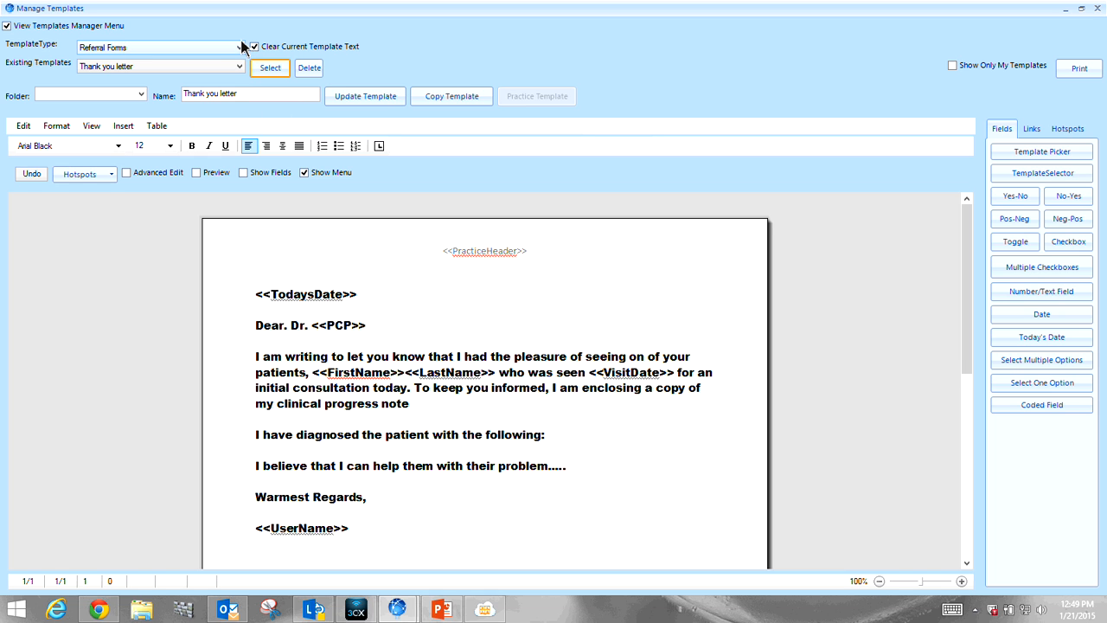
{"action": "left_click", "coordinate": [240, 48]}
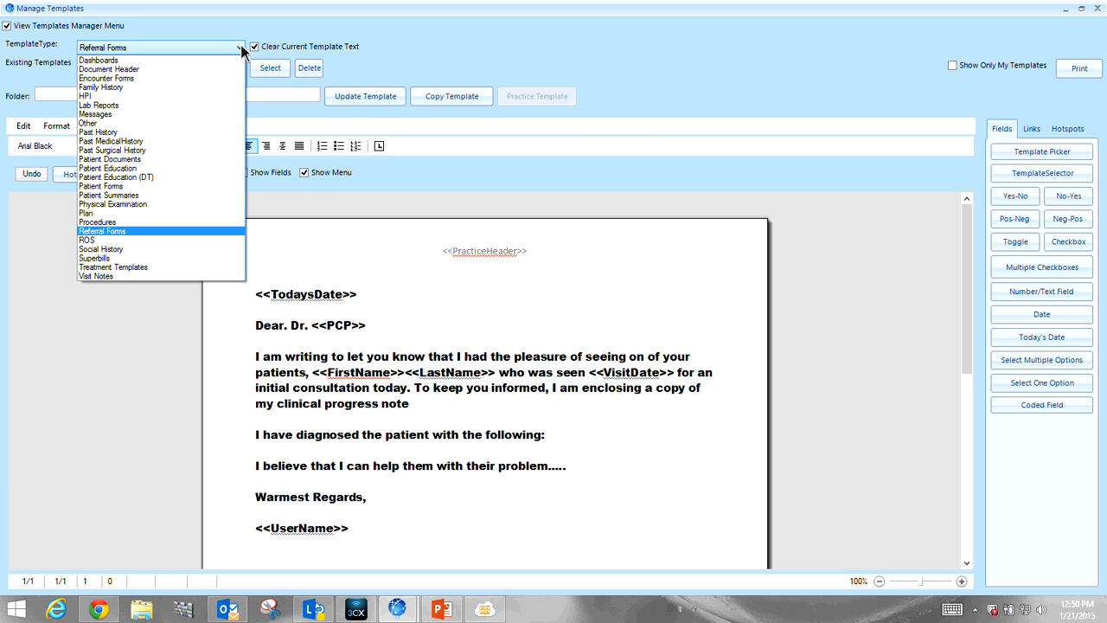
{"action": "left_click", "coordinate": [691, 44]}
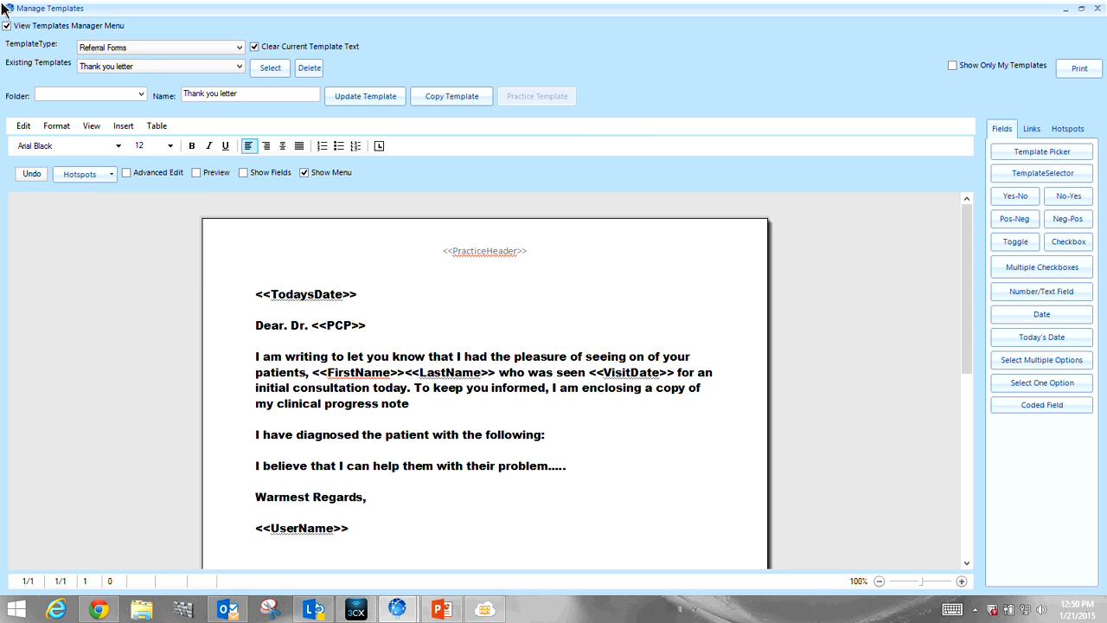
{"action": "left_click", "coordinate": [1097, 9]}
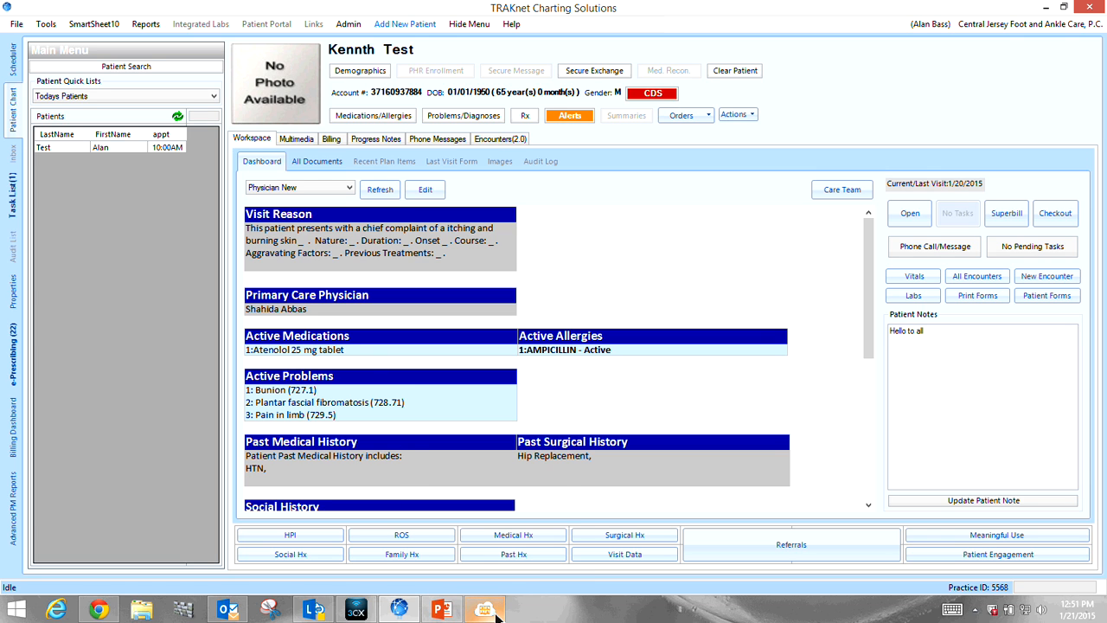
{"action": "mouse_move", "coordinate": [497, 613]}
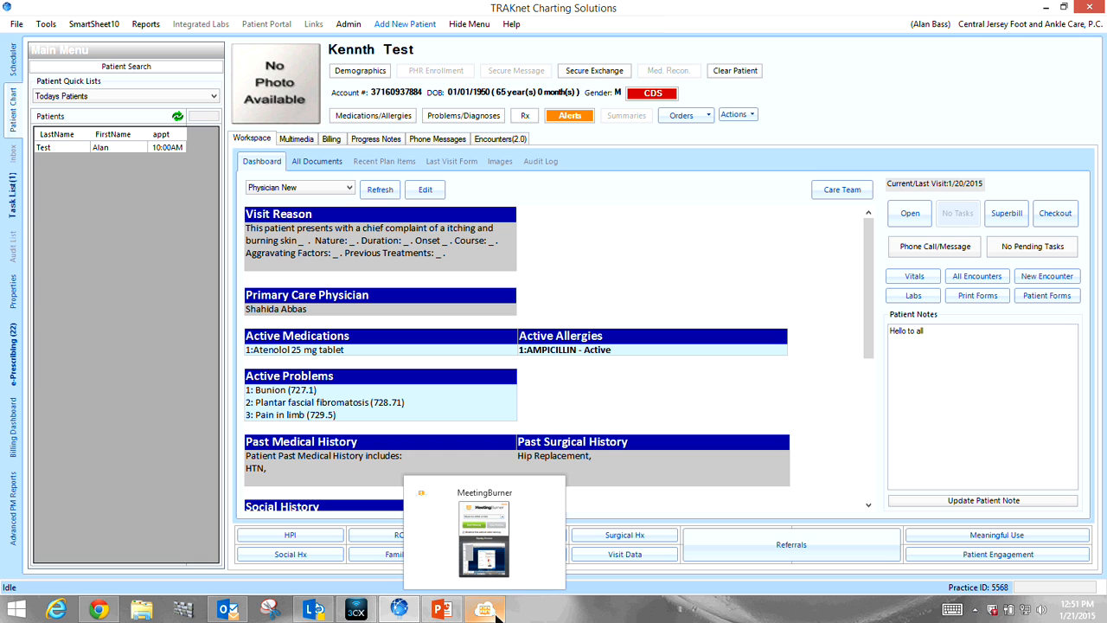